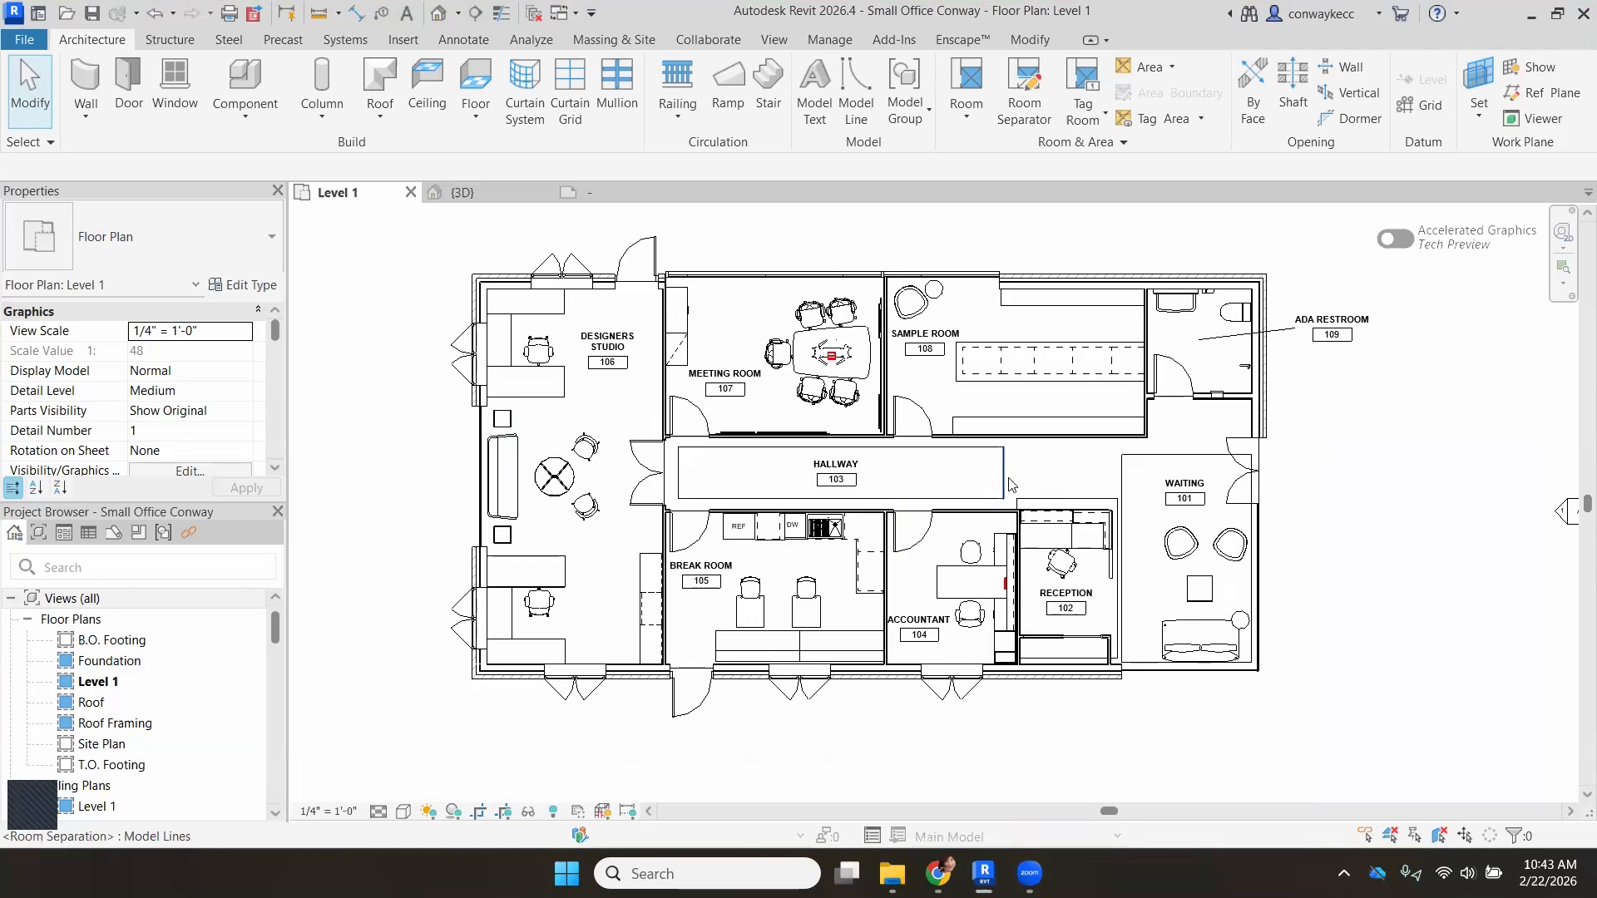
Hide the room separation line category in the Level 1 floor plan, using the line at the hallway's east end.
scroll(1011, 484, "up", 2)
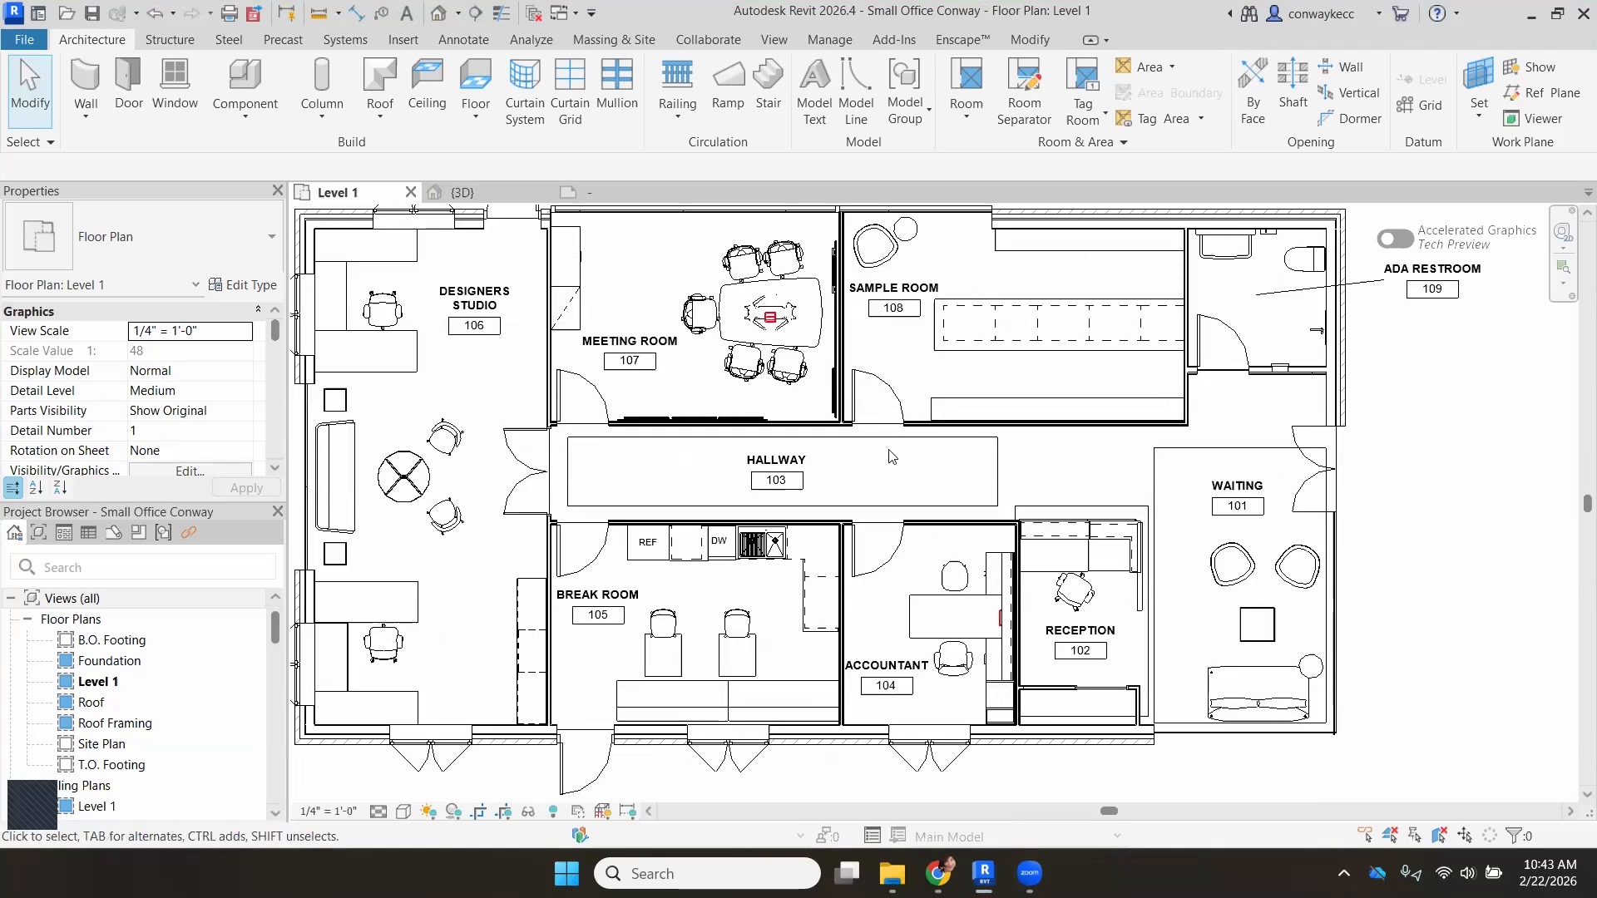
left_click(998, 487)
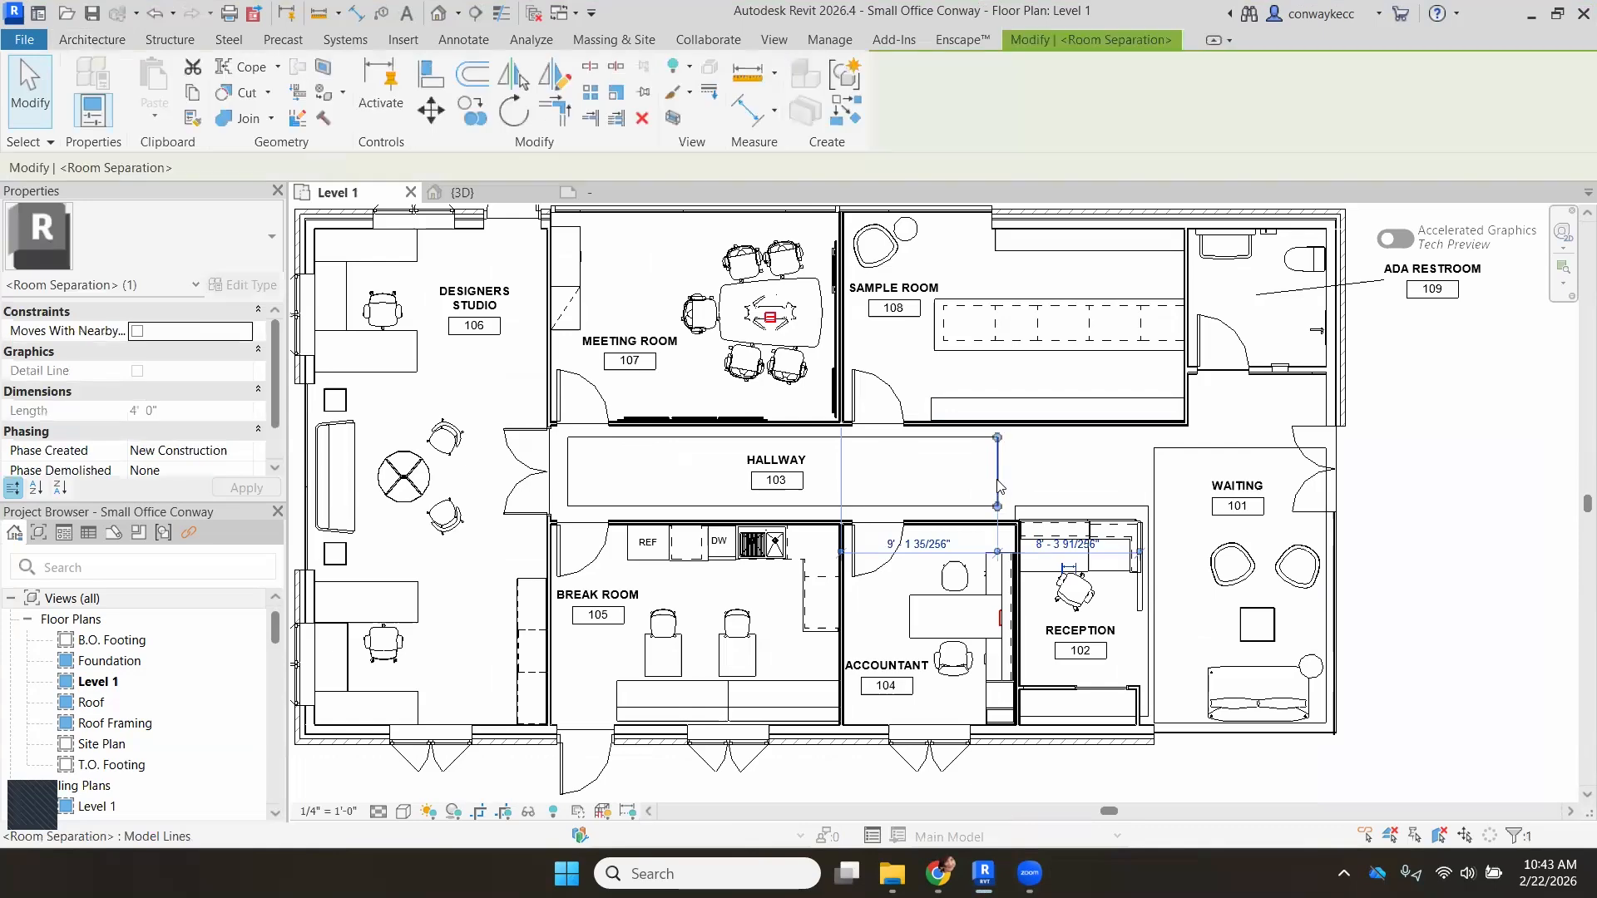
right_click(1006, 487)
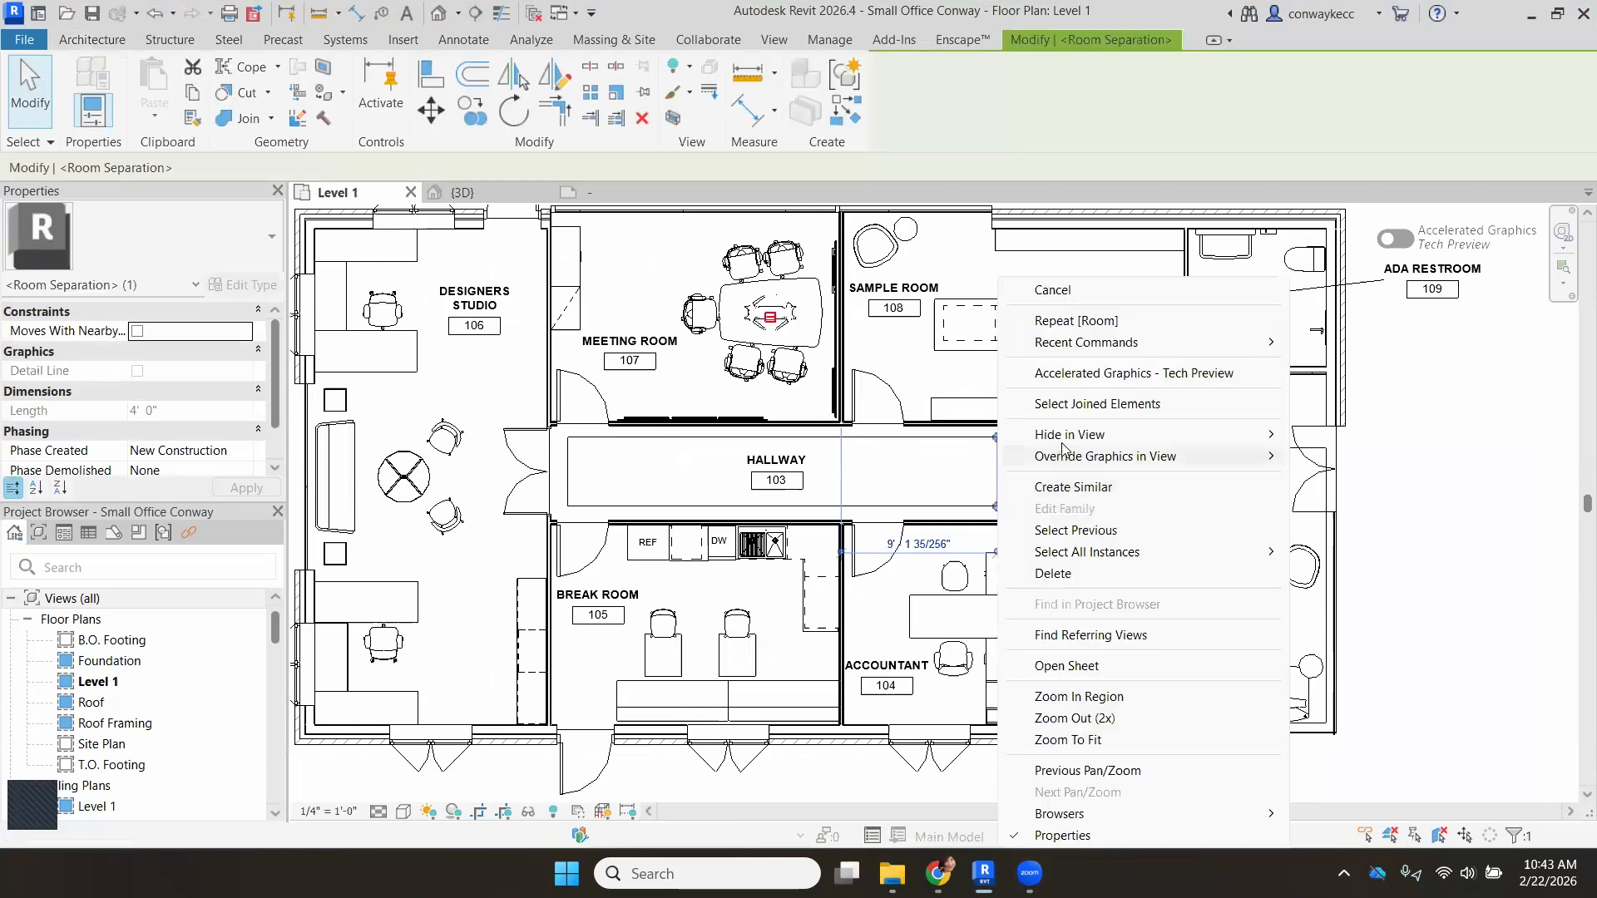
mouse_move(1113, 441)
left_click(1348, 456)
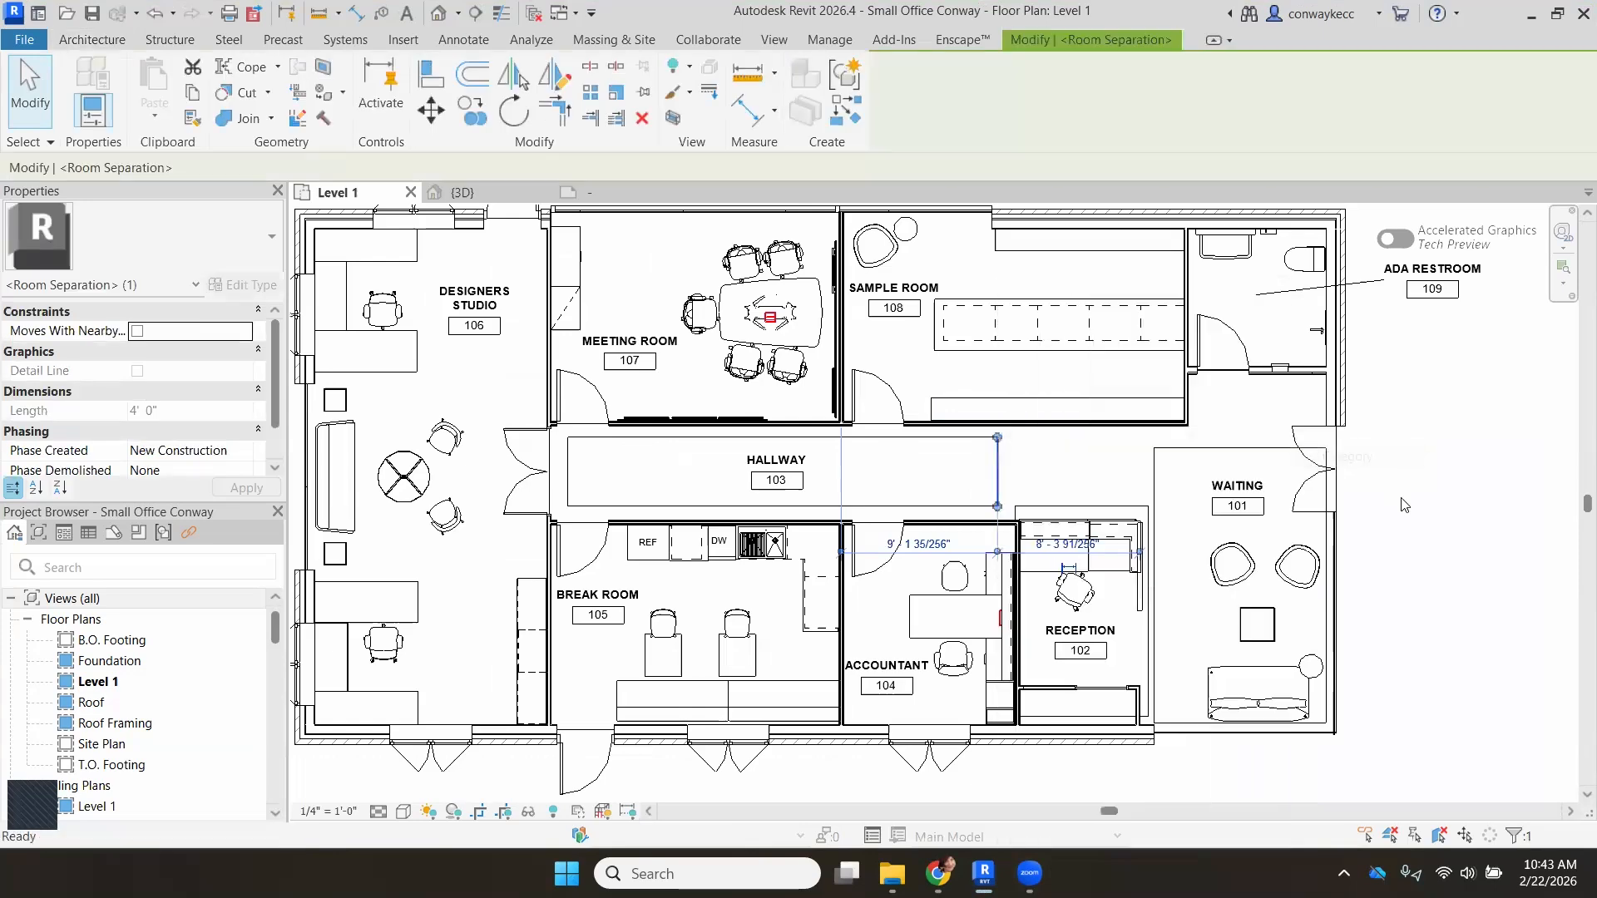
scroll(1181, 478, "down", 3)
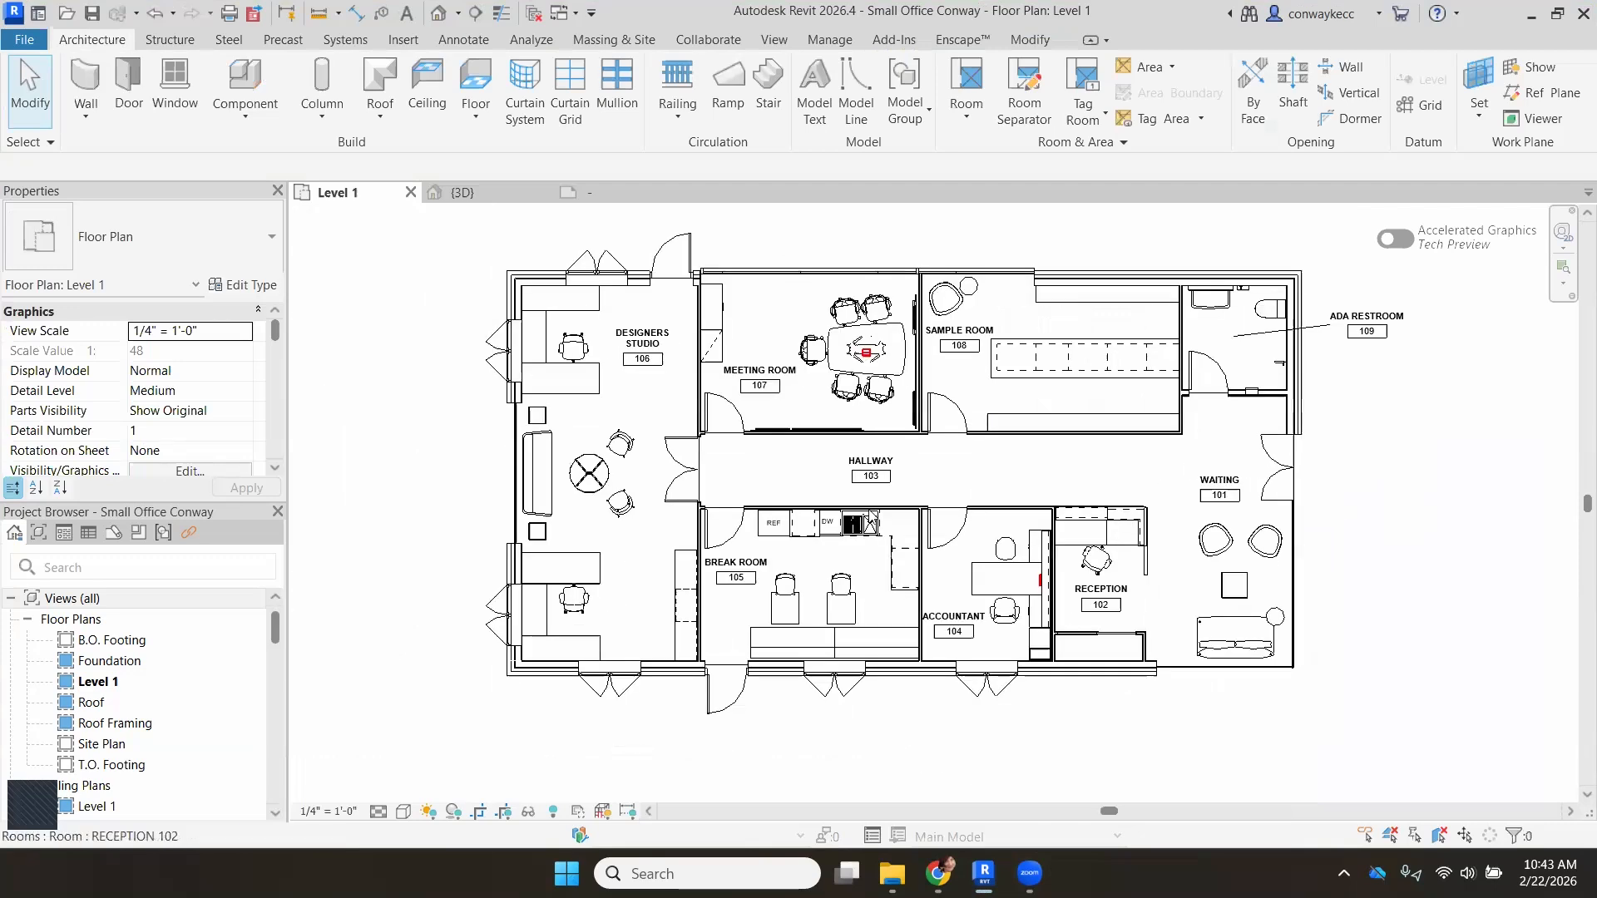
scroll(892, 579, "down", 1)
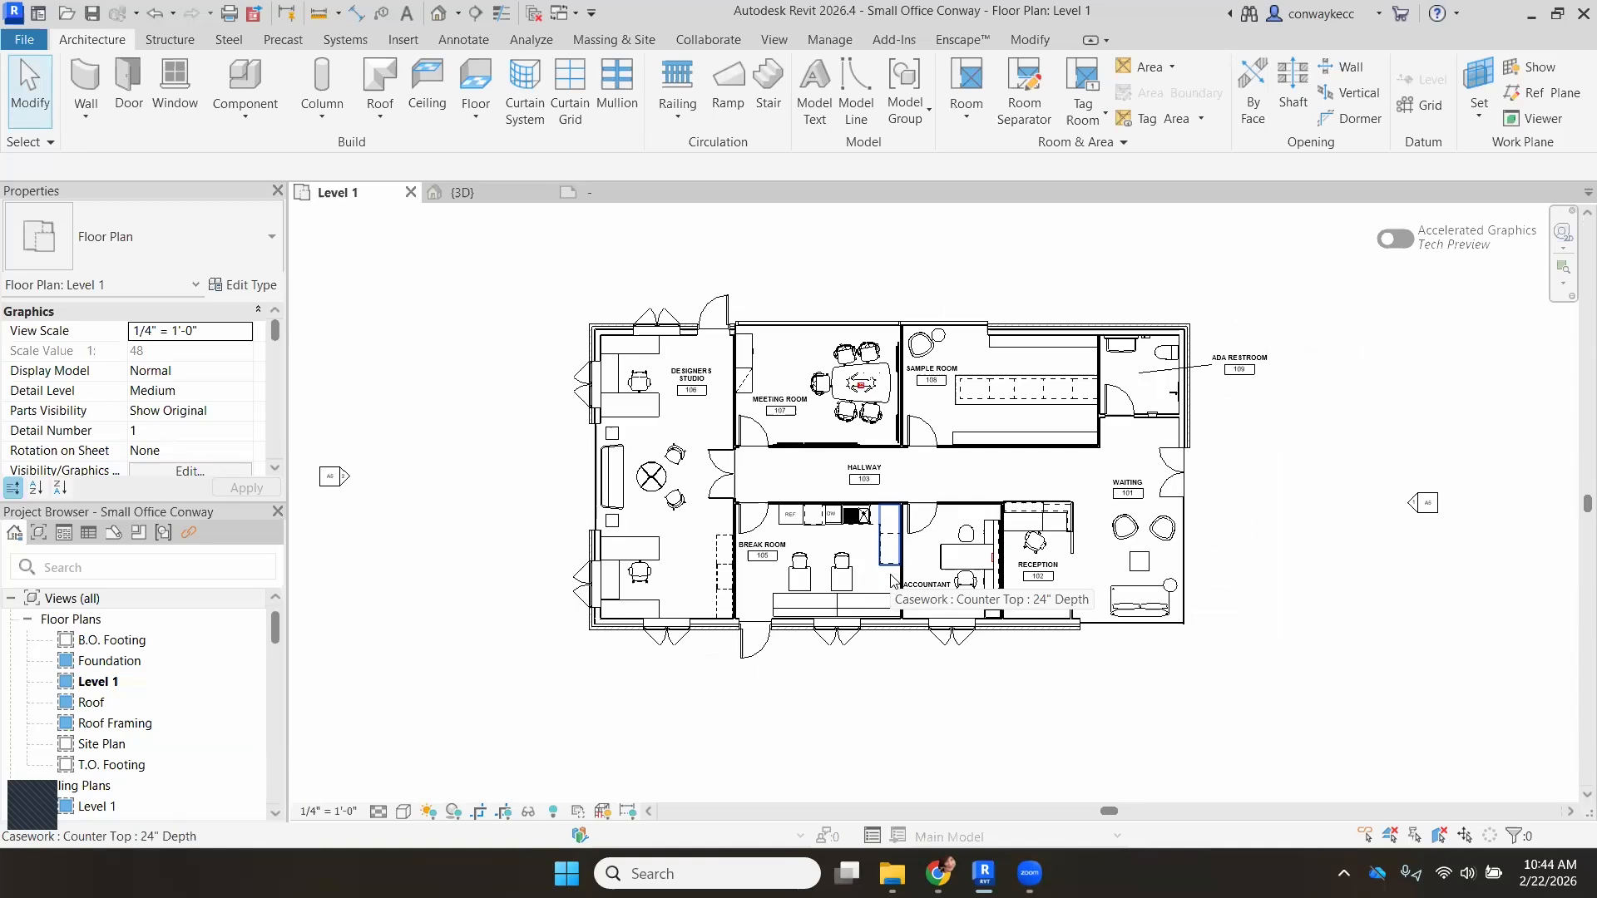
Start placing an annotation symbol and browse the families to load to the US library's Annotations folder.
left_click(463, 40)
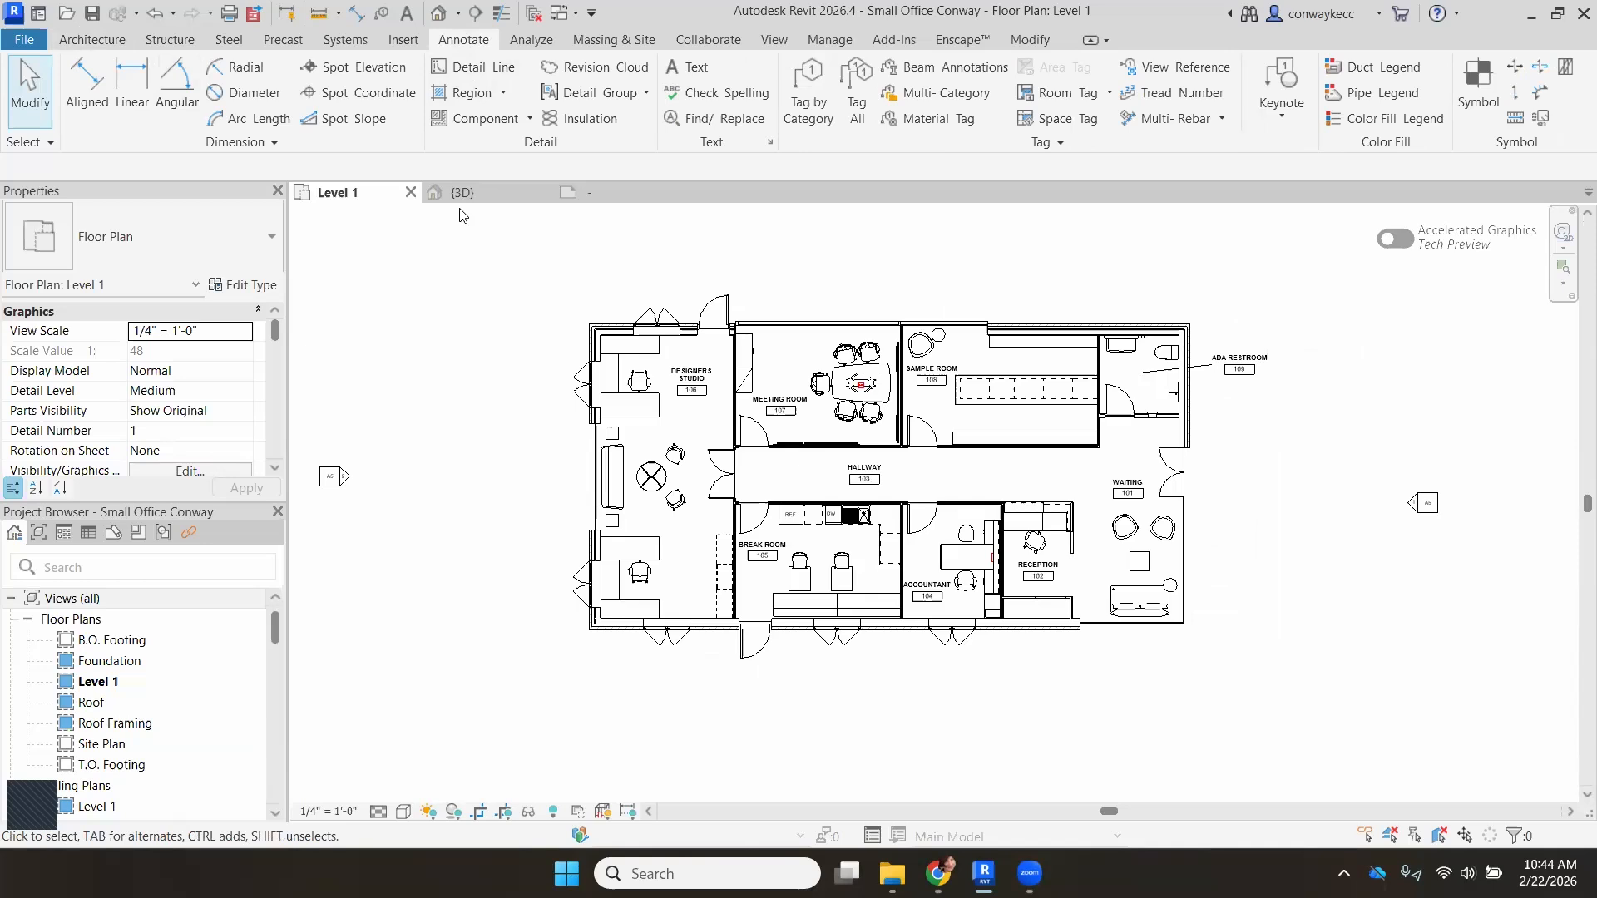
left_click(1471, 116)
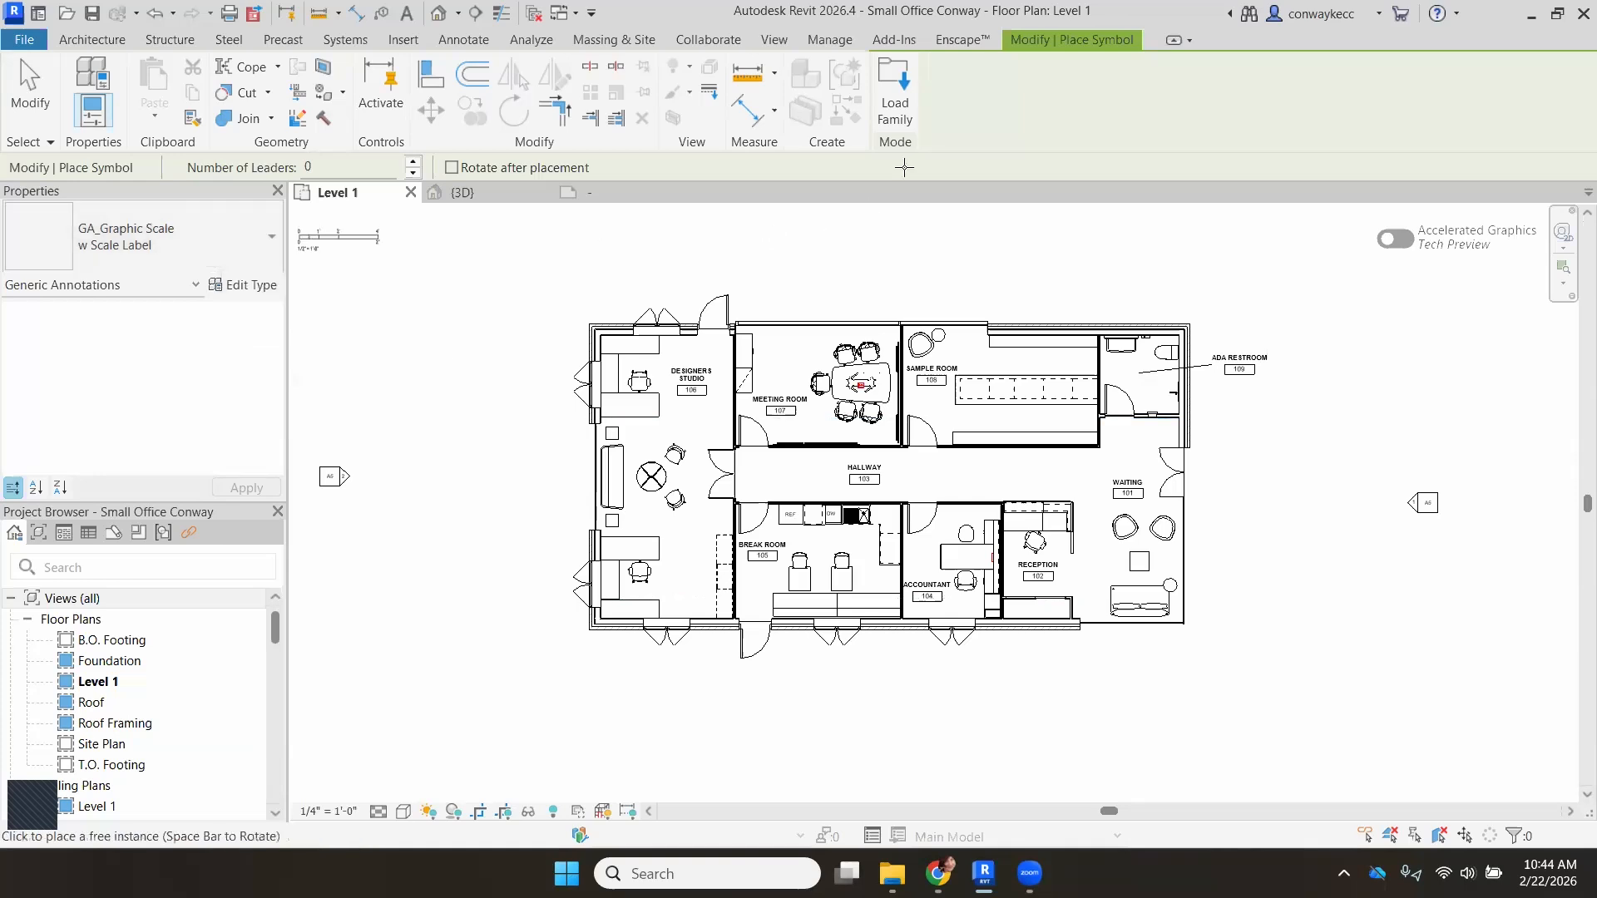
left_click(913, 111)
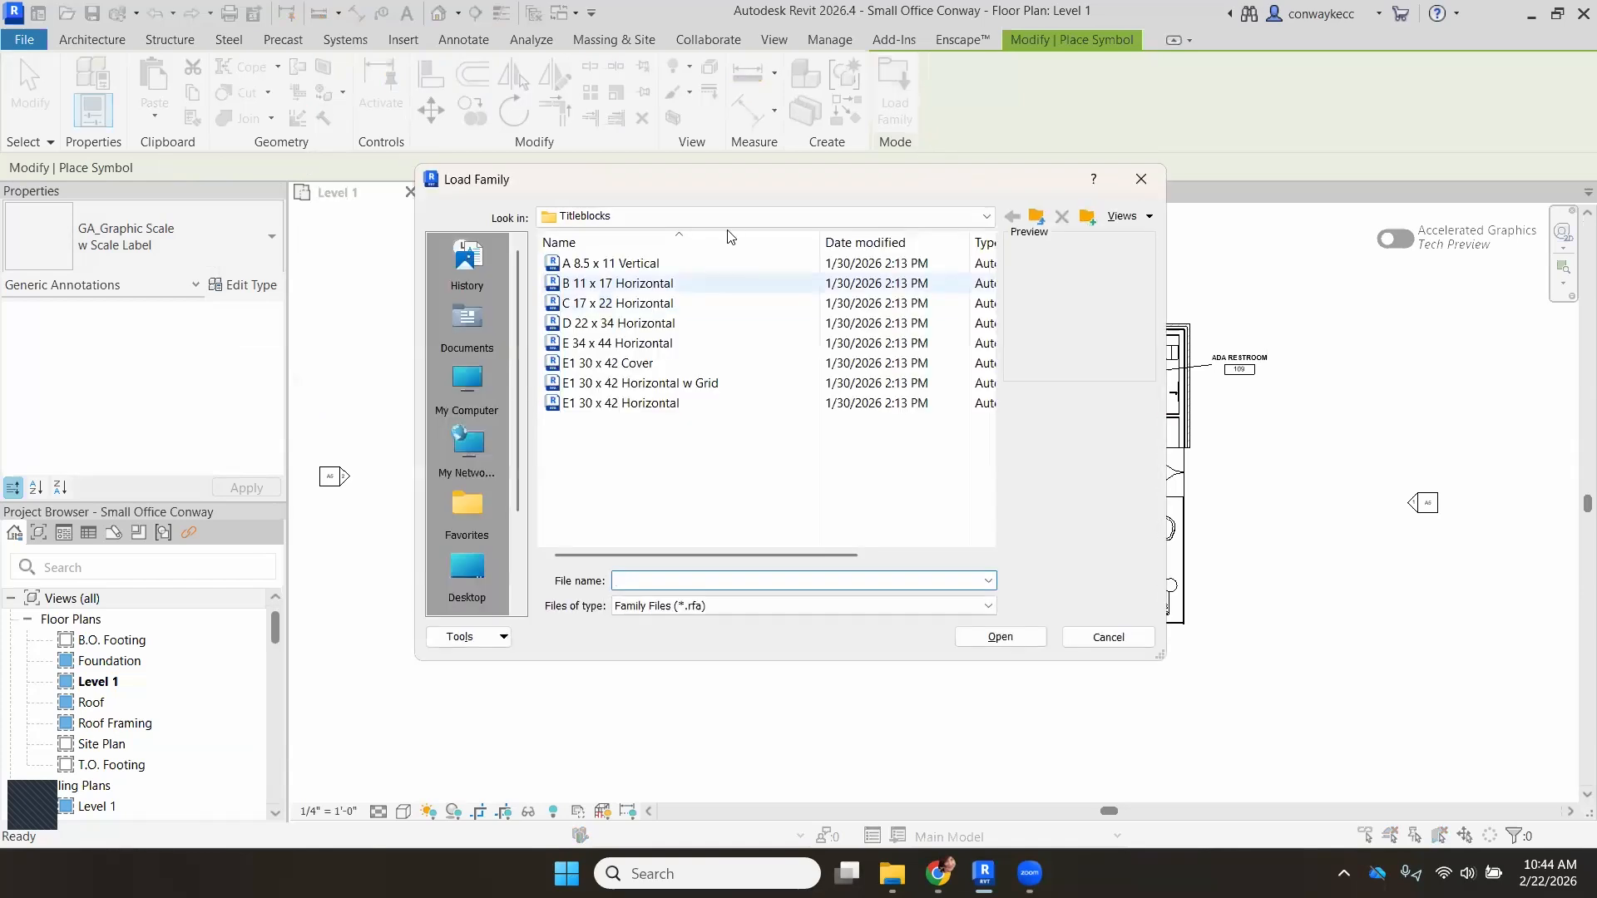
left_click(733, 218)
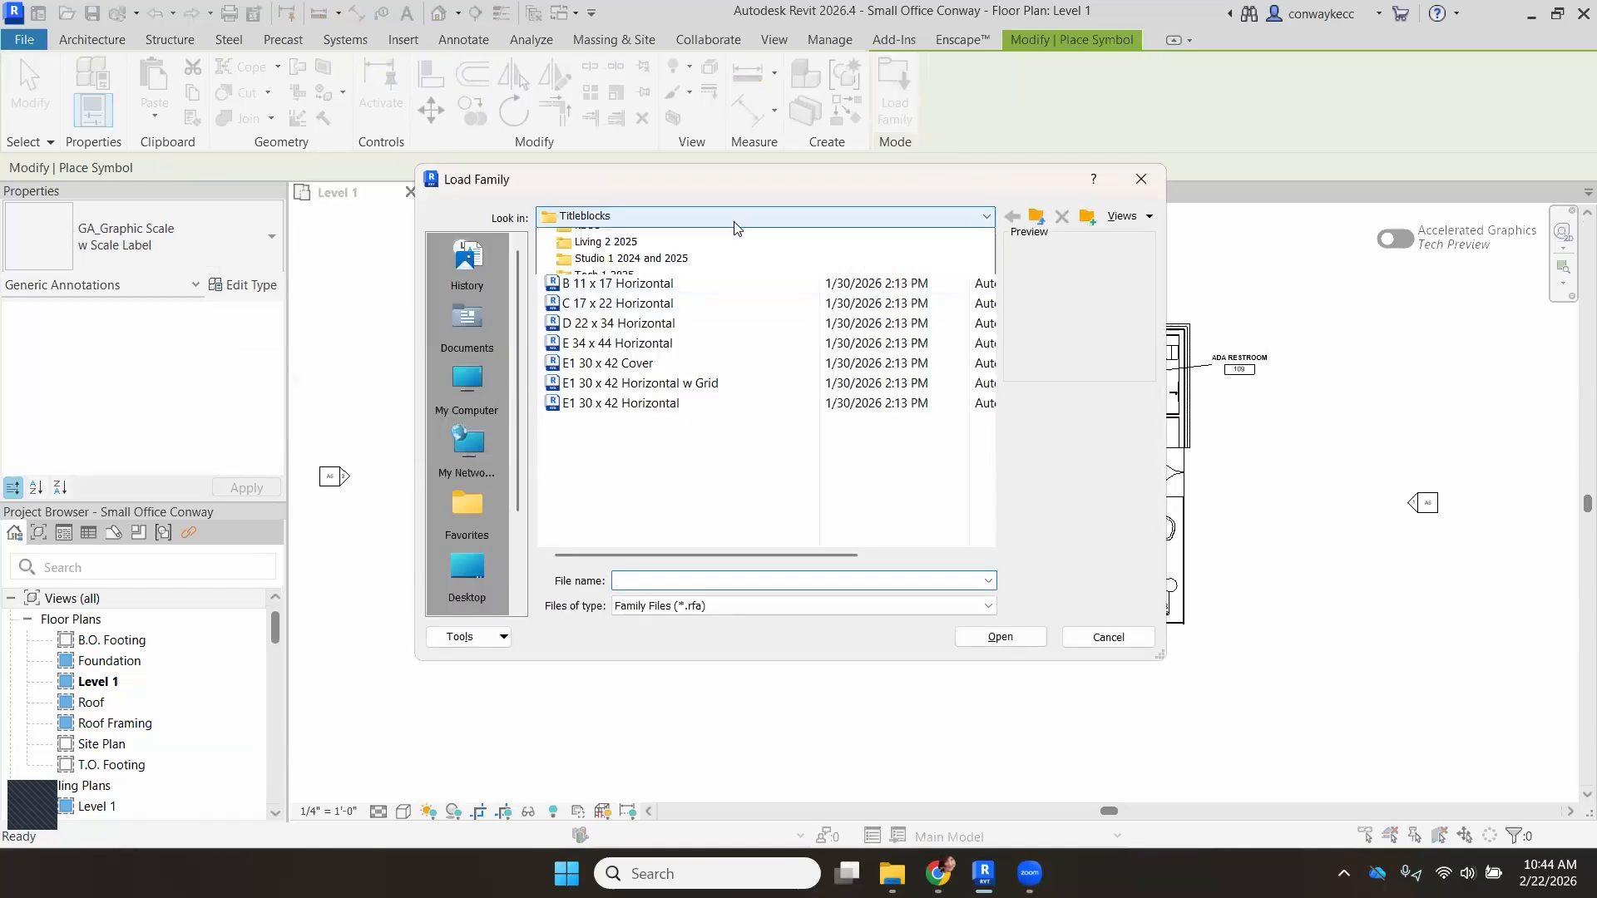
left_click(726, 370)
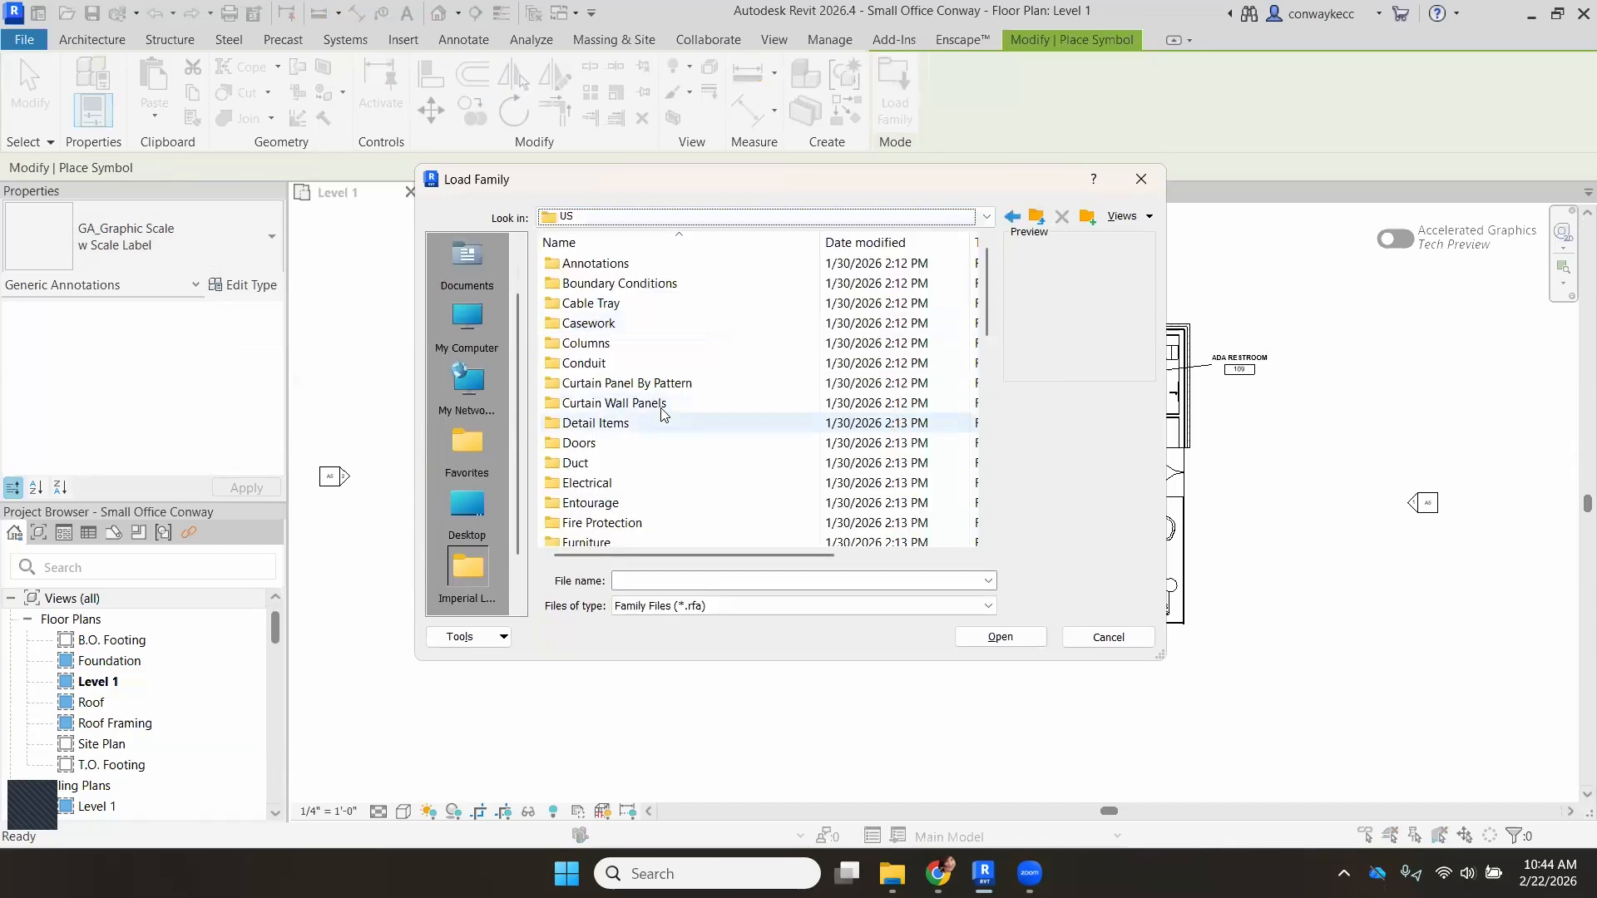
left_click(671, 265)
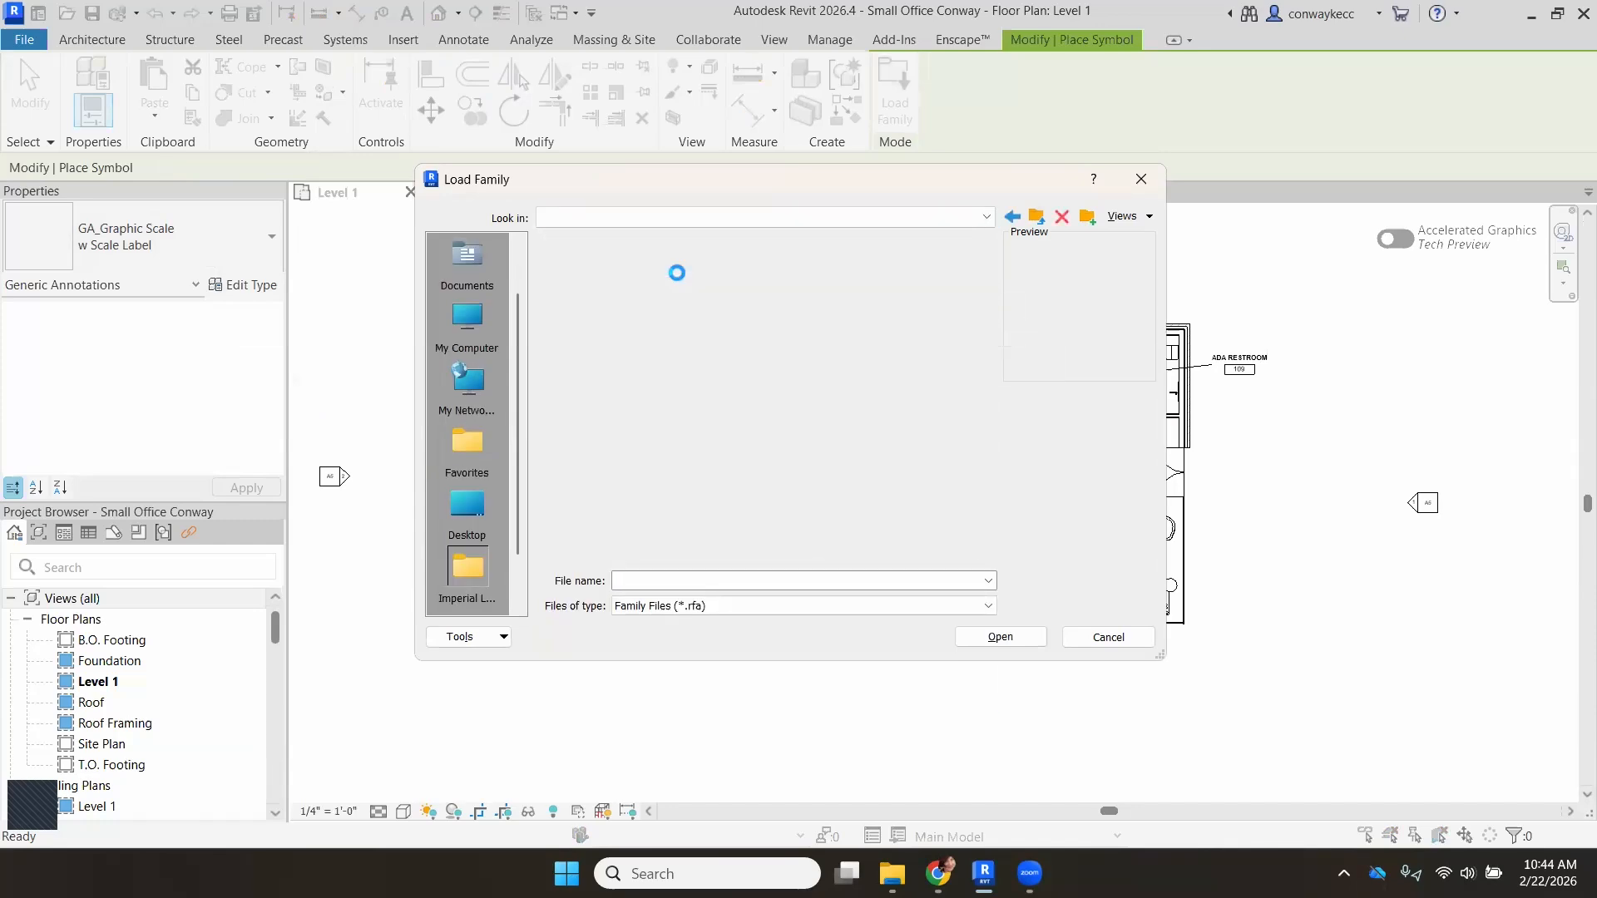
Compare the graphic scale families in the Annotations folder and load GA_Graphic Scale.
scroll(680, 345, "down", 1)
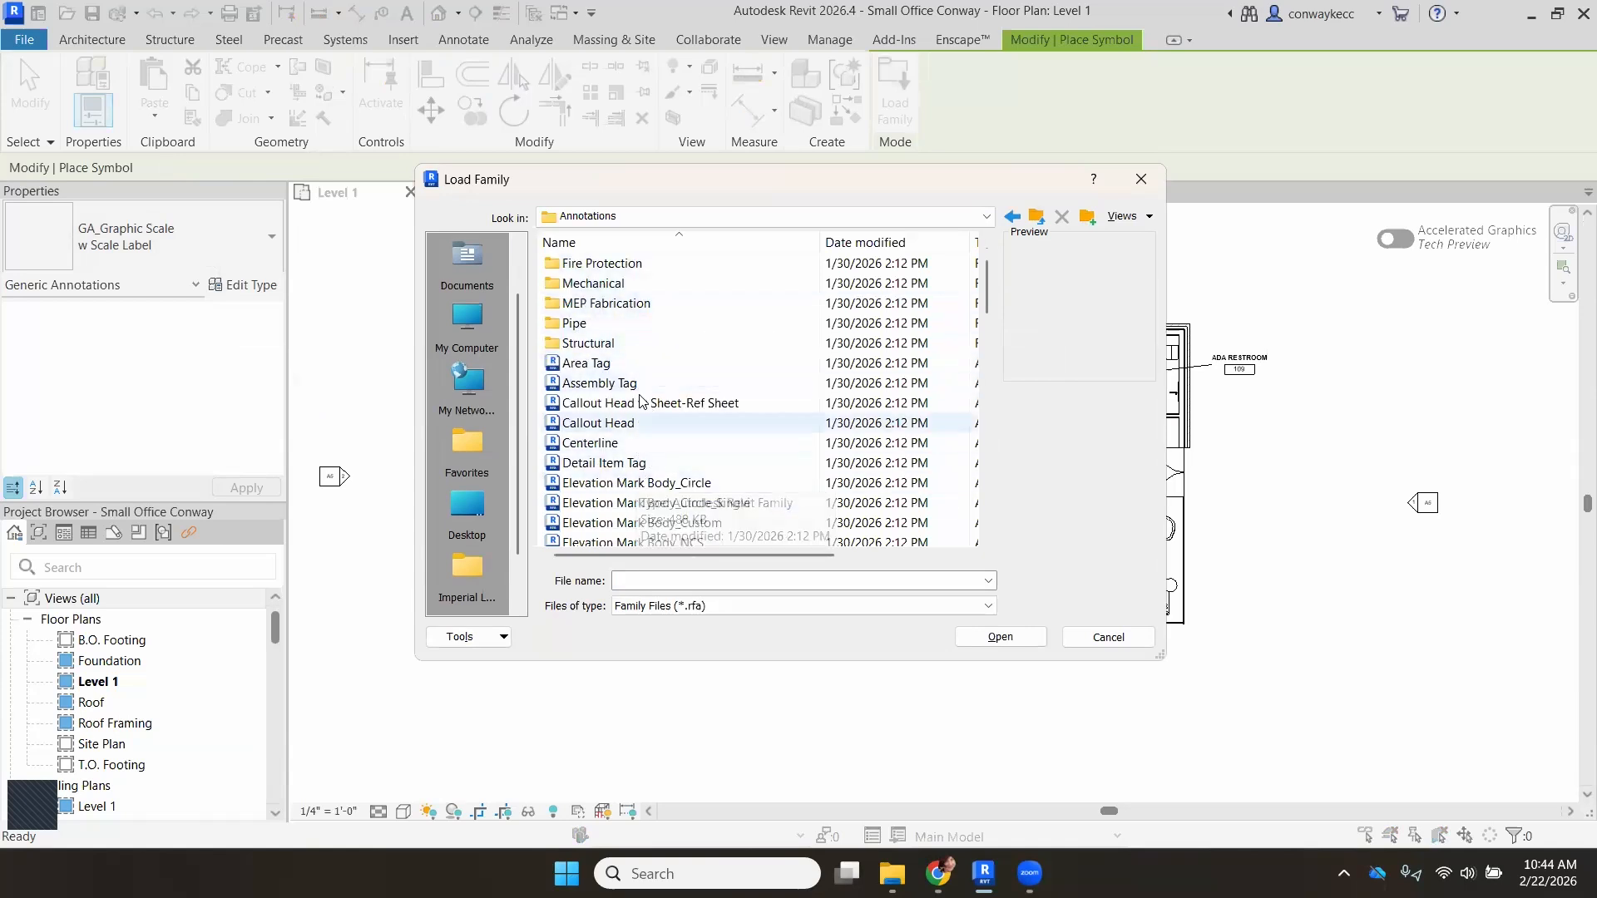
scroll(646, 364, "down", 2)
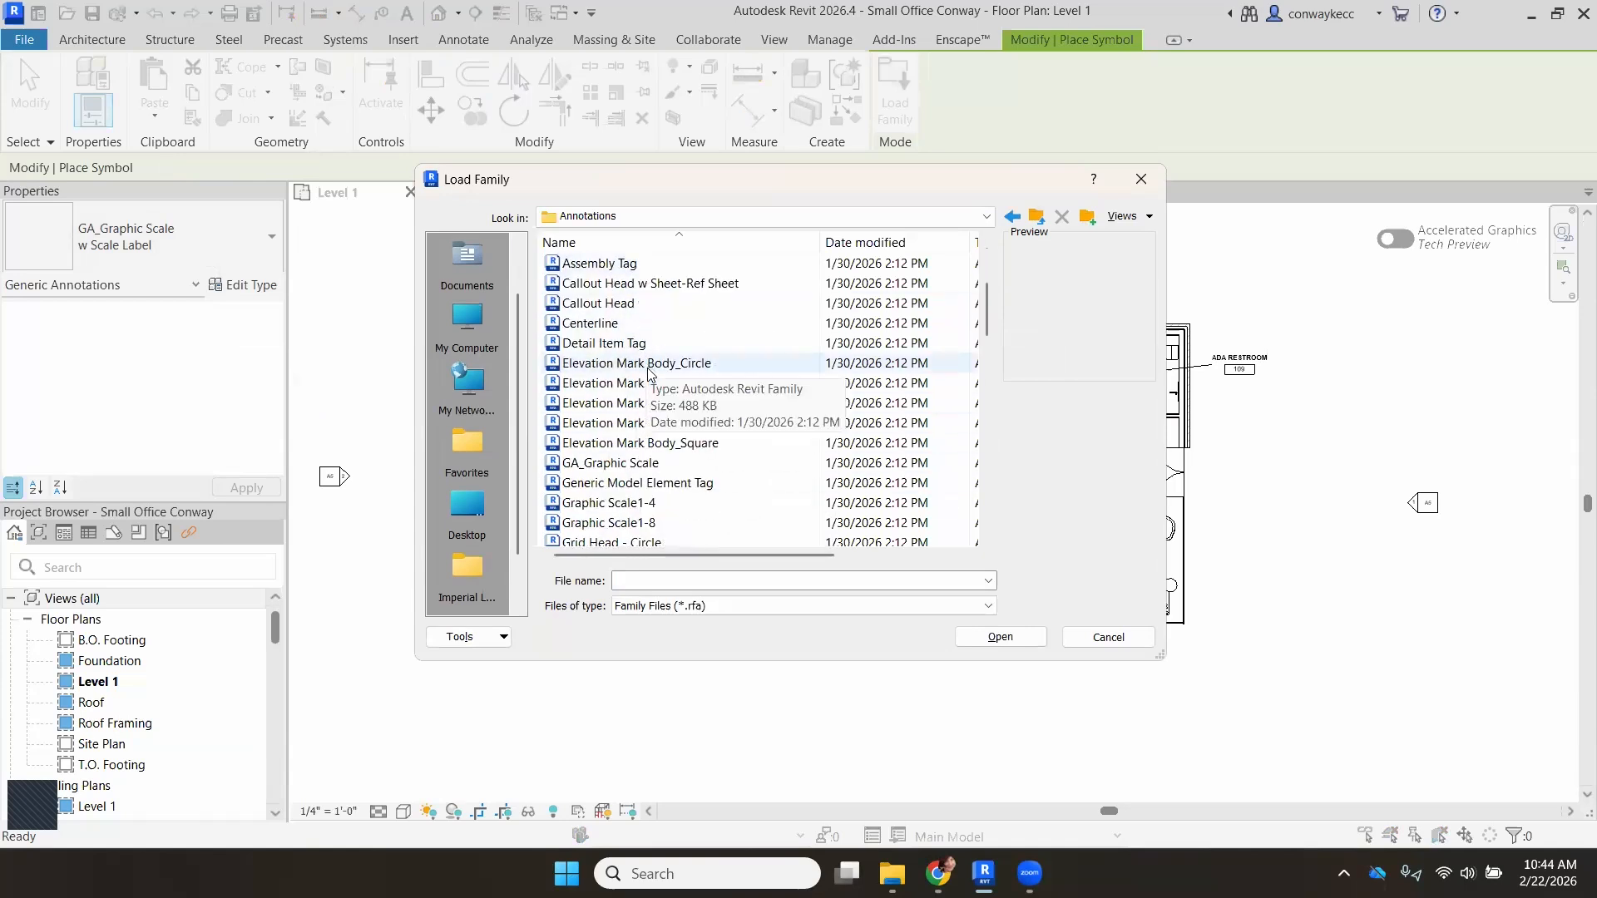
scroll(646, 370, "down", 1)
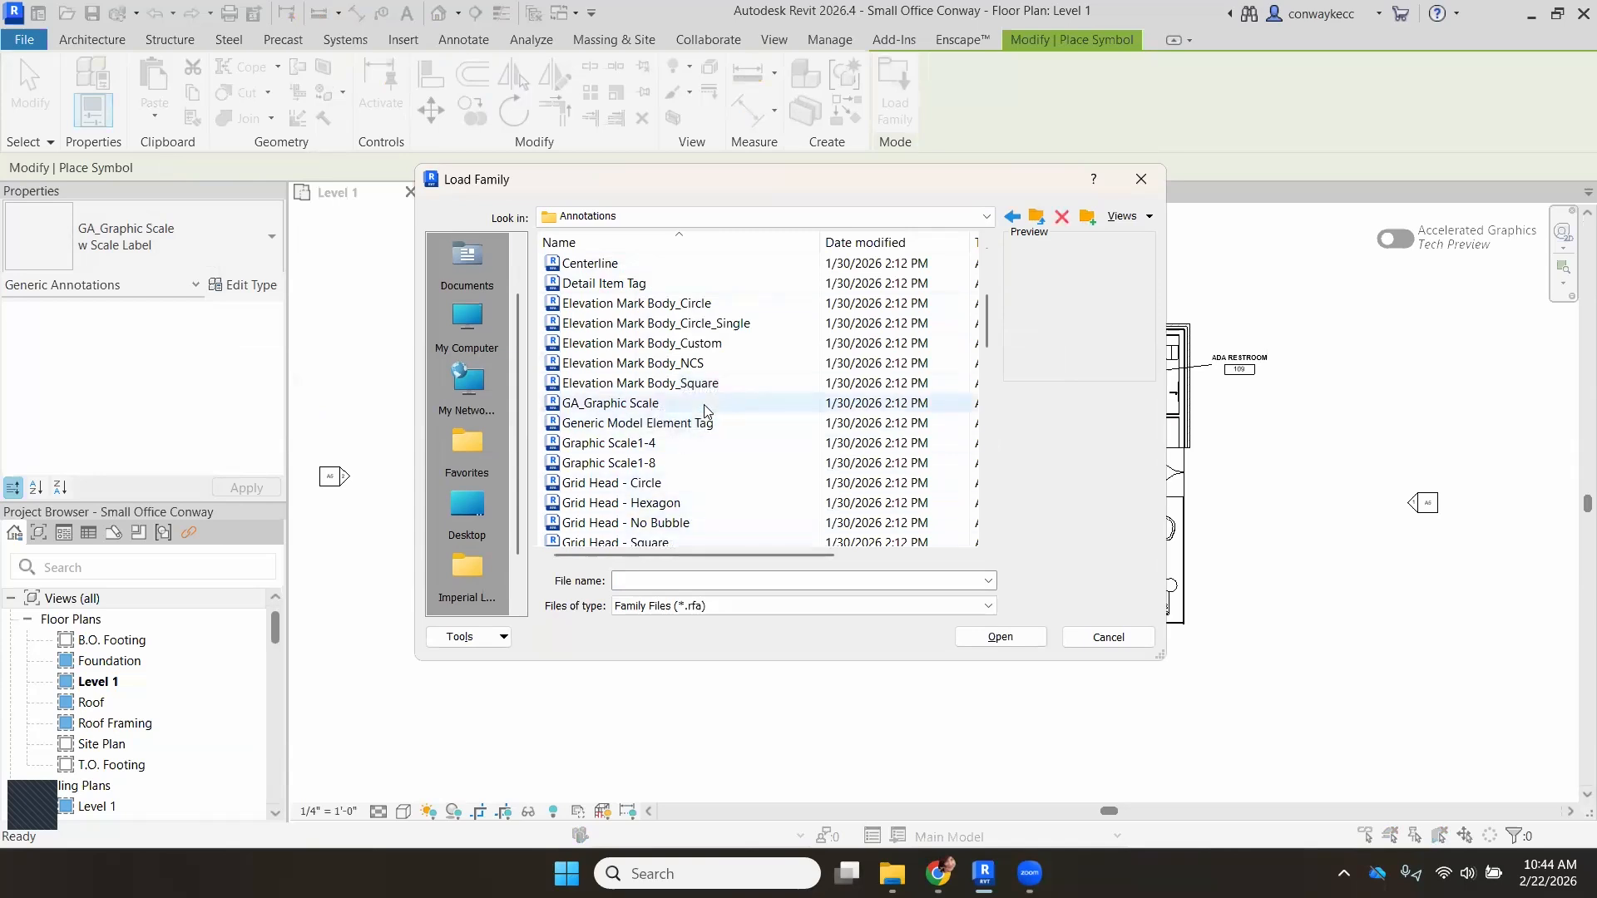
left_click(677, 405)
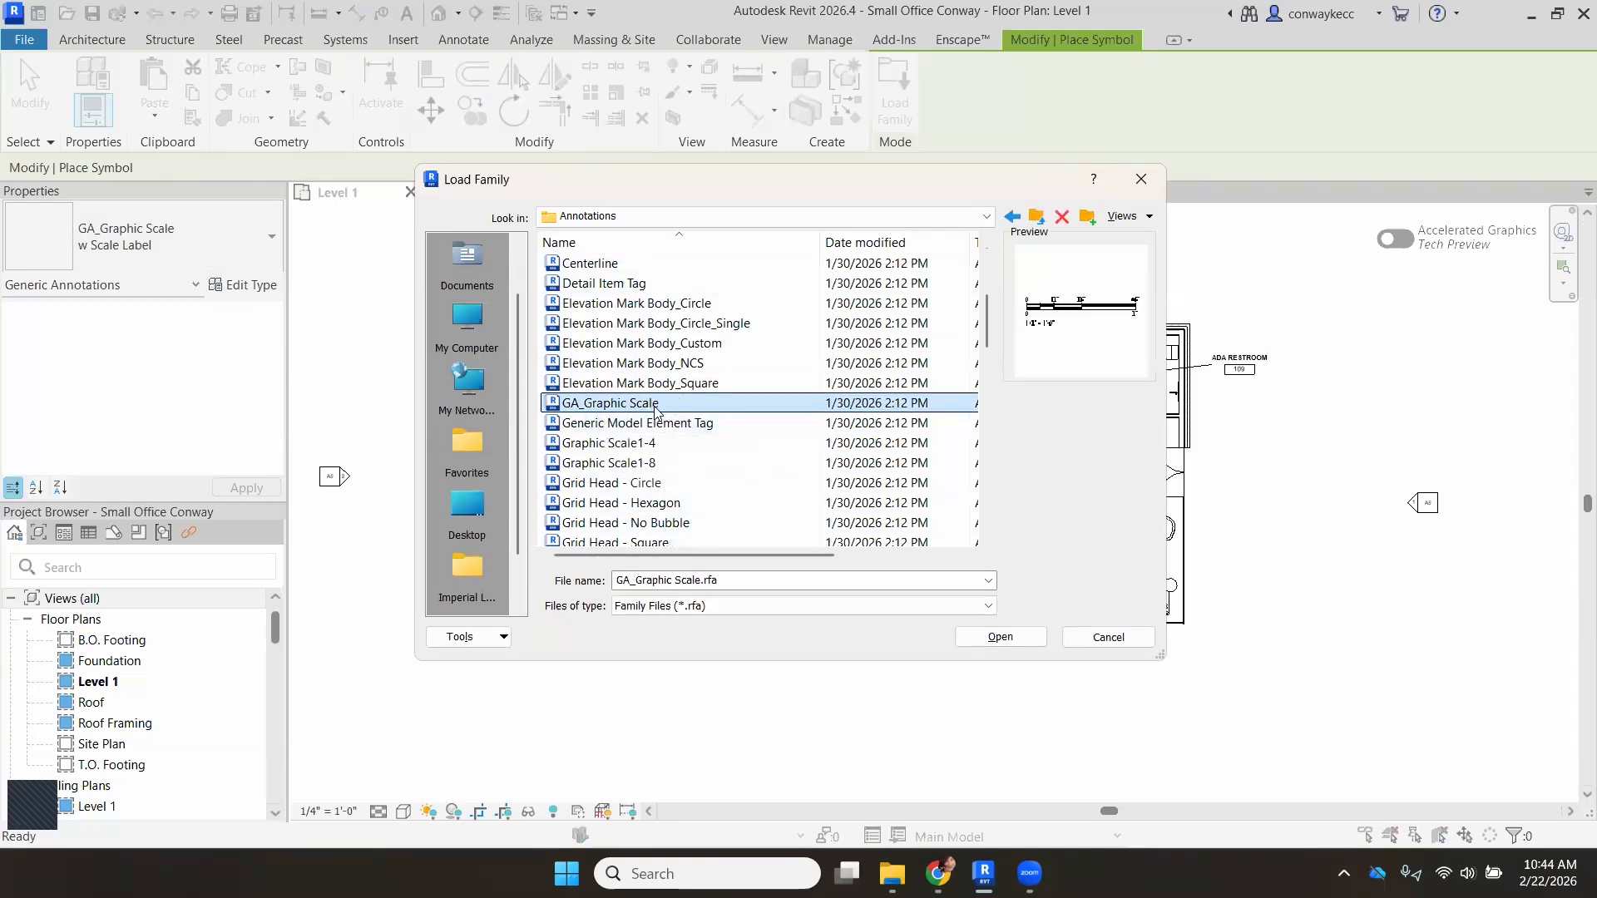
left_click(620, 447)
left_click(626, 464)
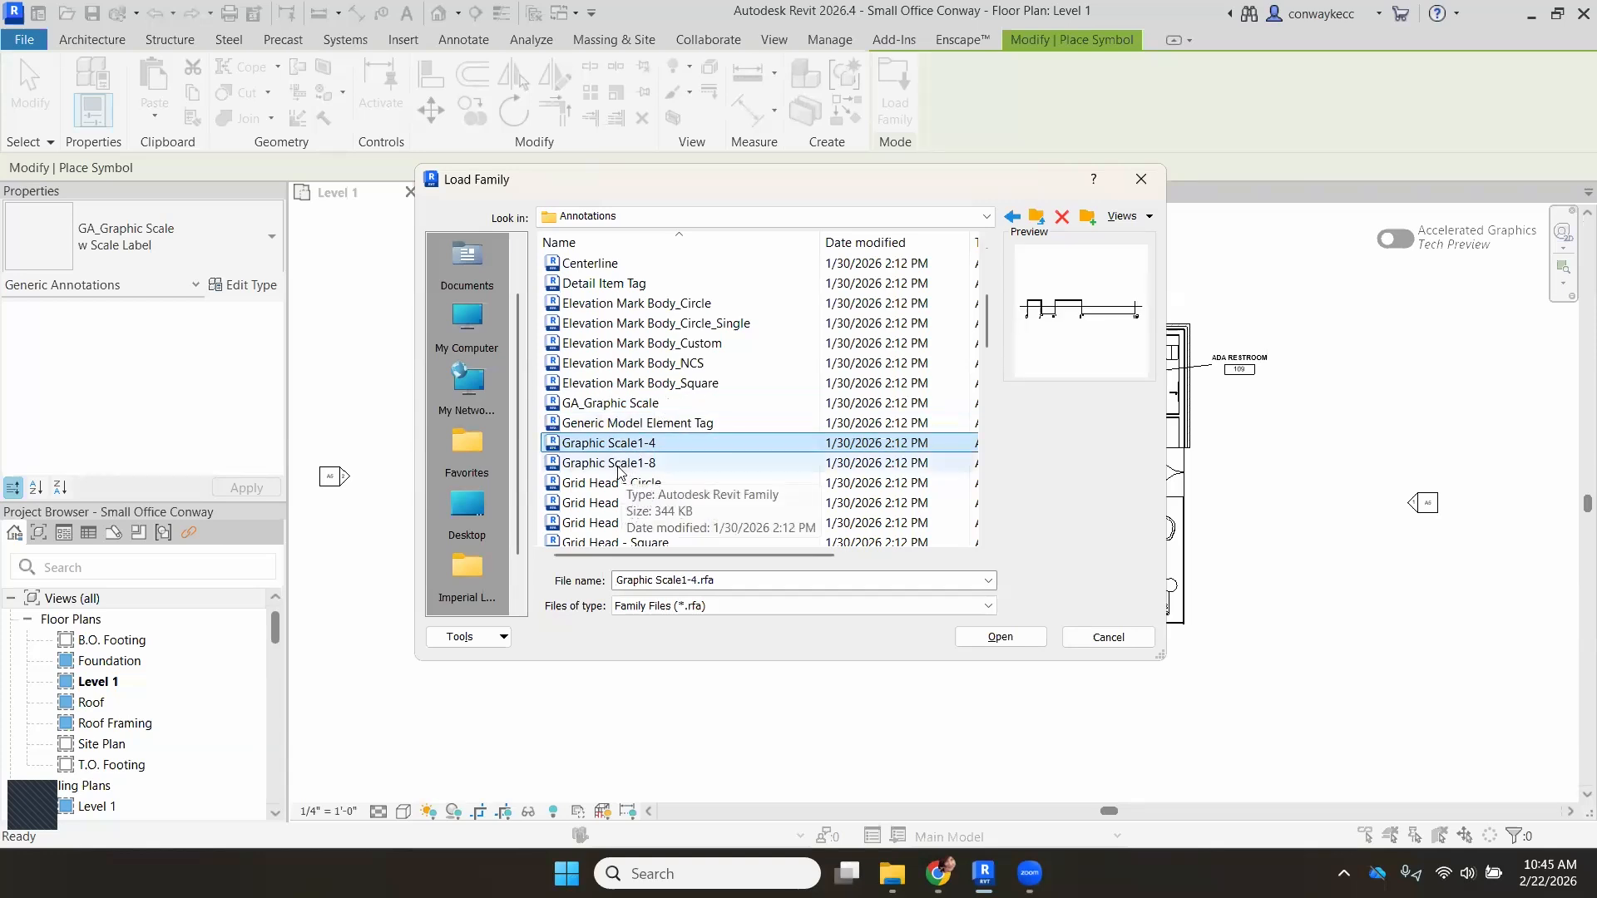
left_click(639, 446)
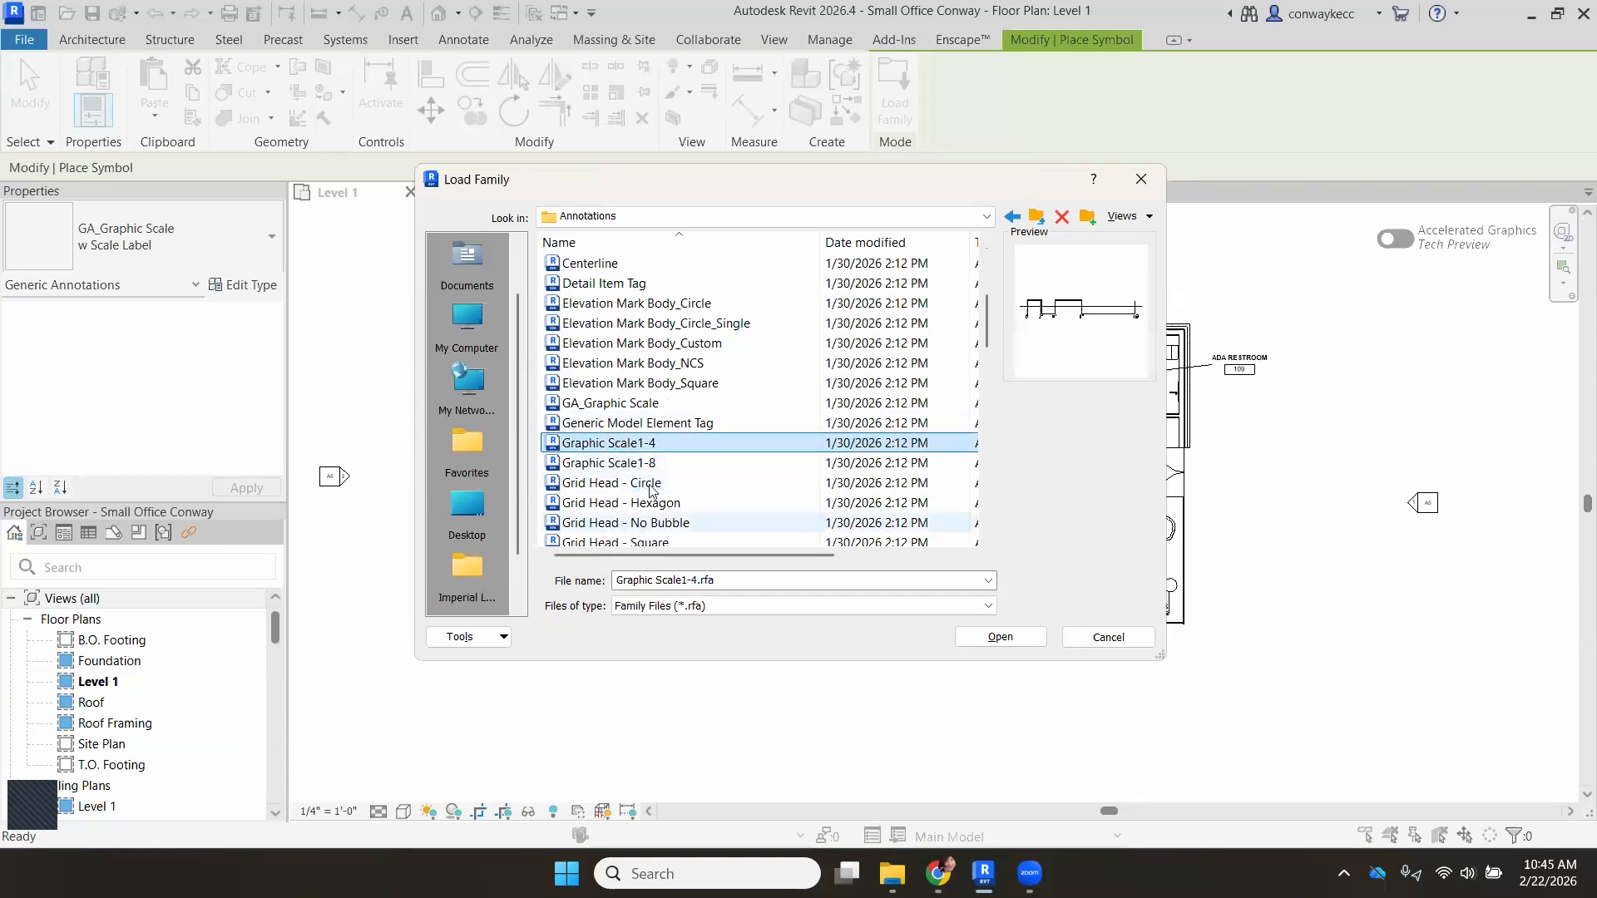
scroll(651, 463, "down", 3)
scroll(651, 463, "up", 3)
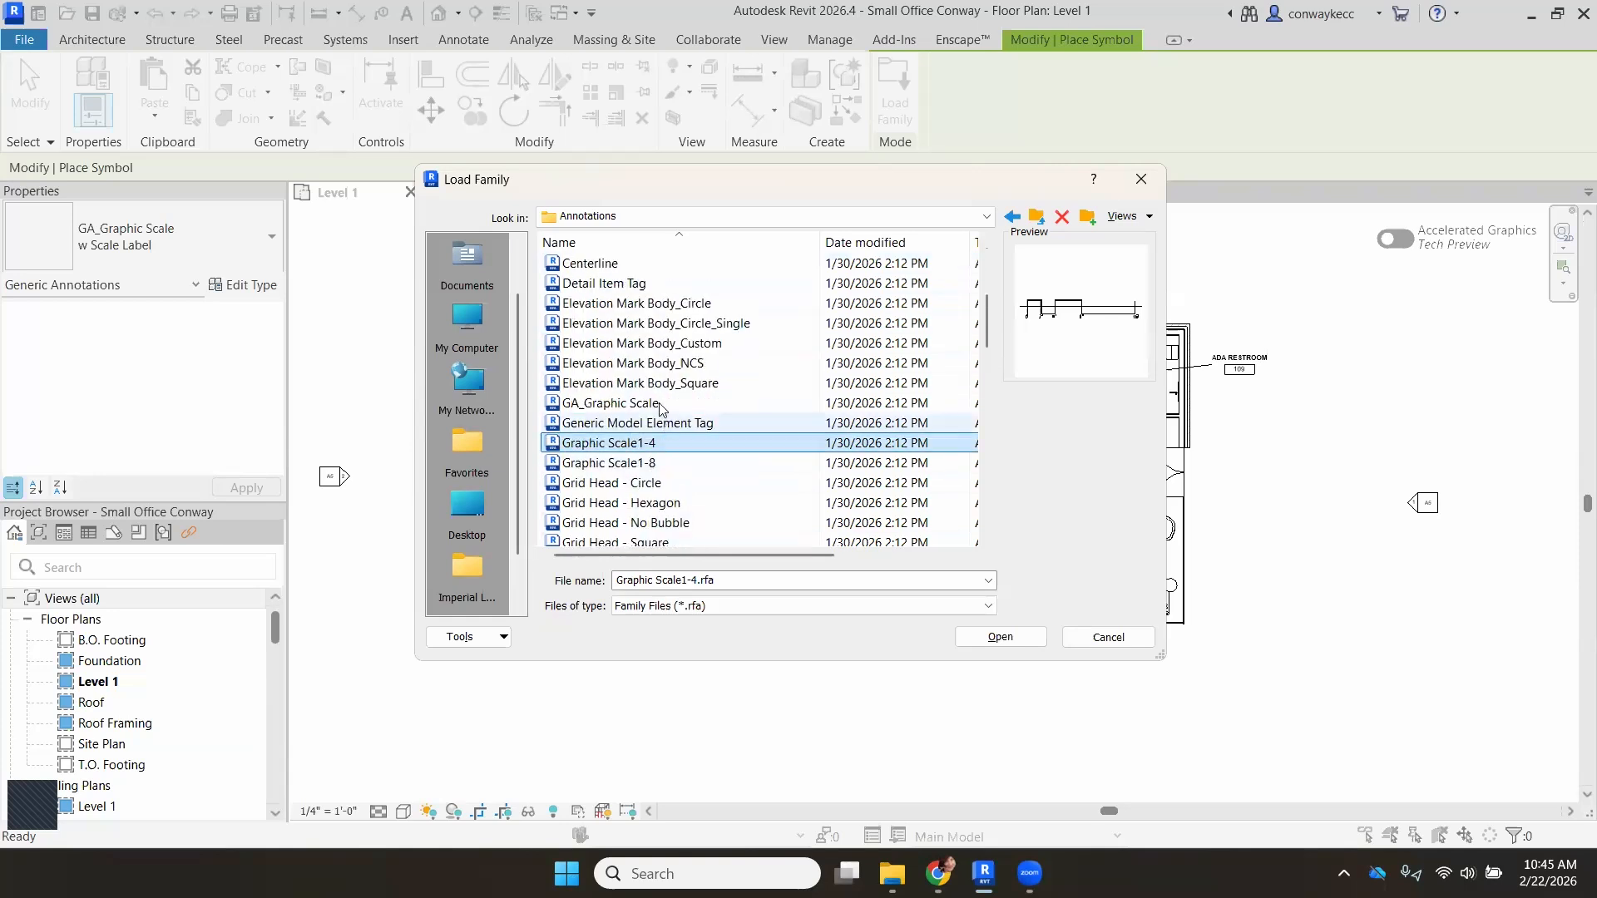
left_click(660, 405)
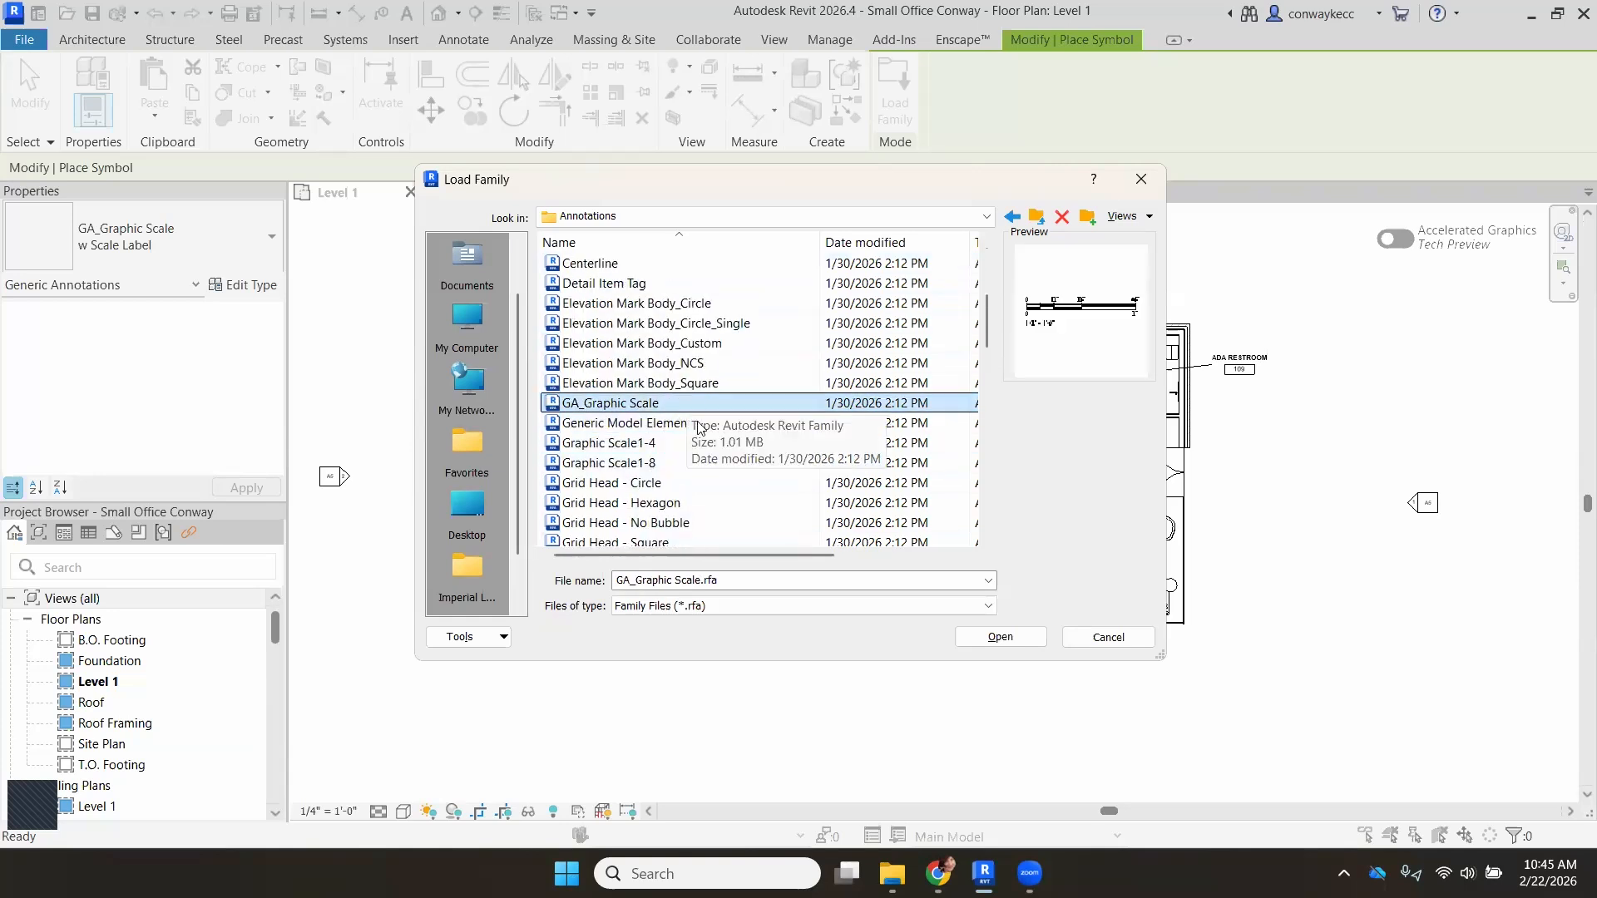
left_click(998, 638)
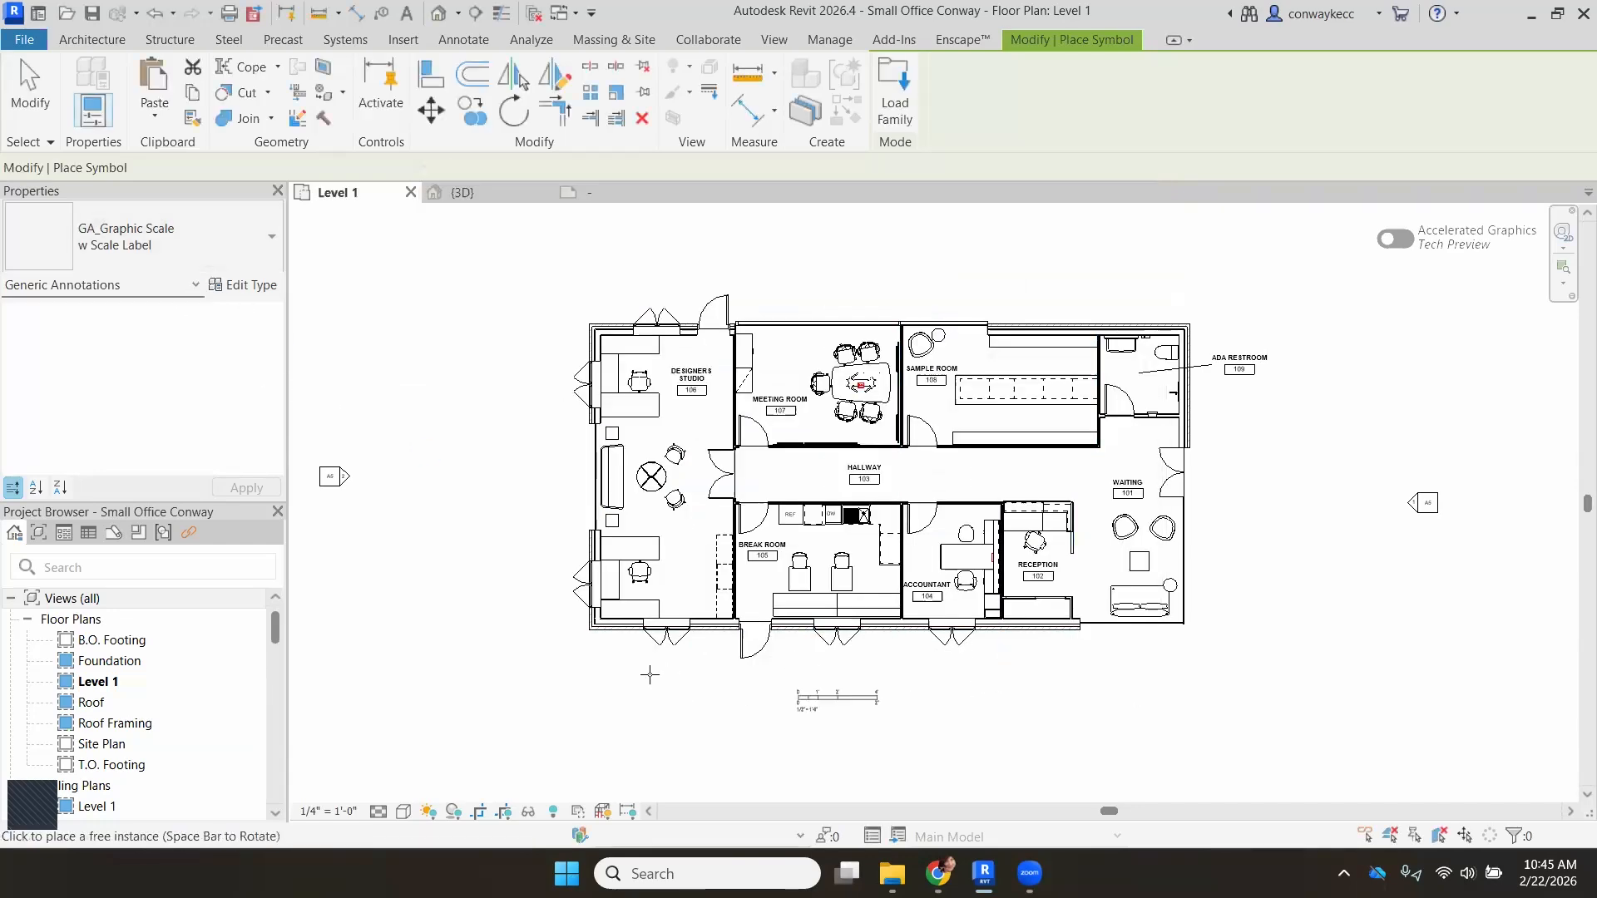
Place the GA_Graphic Scale symbol with scale label below the waiting room, outside the building.
left_click(743, 681)
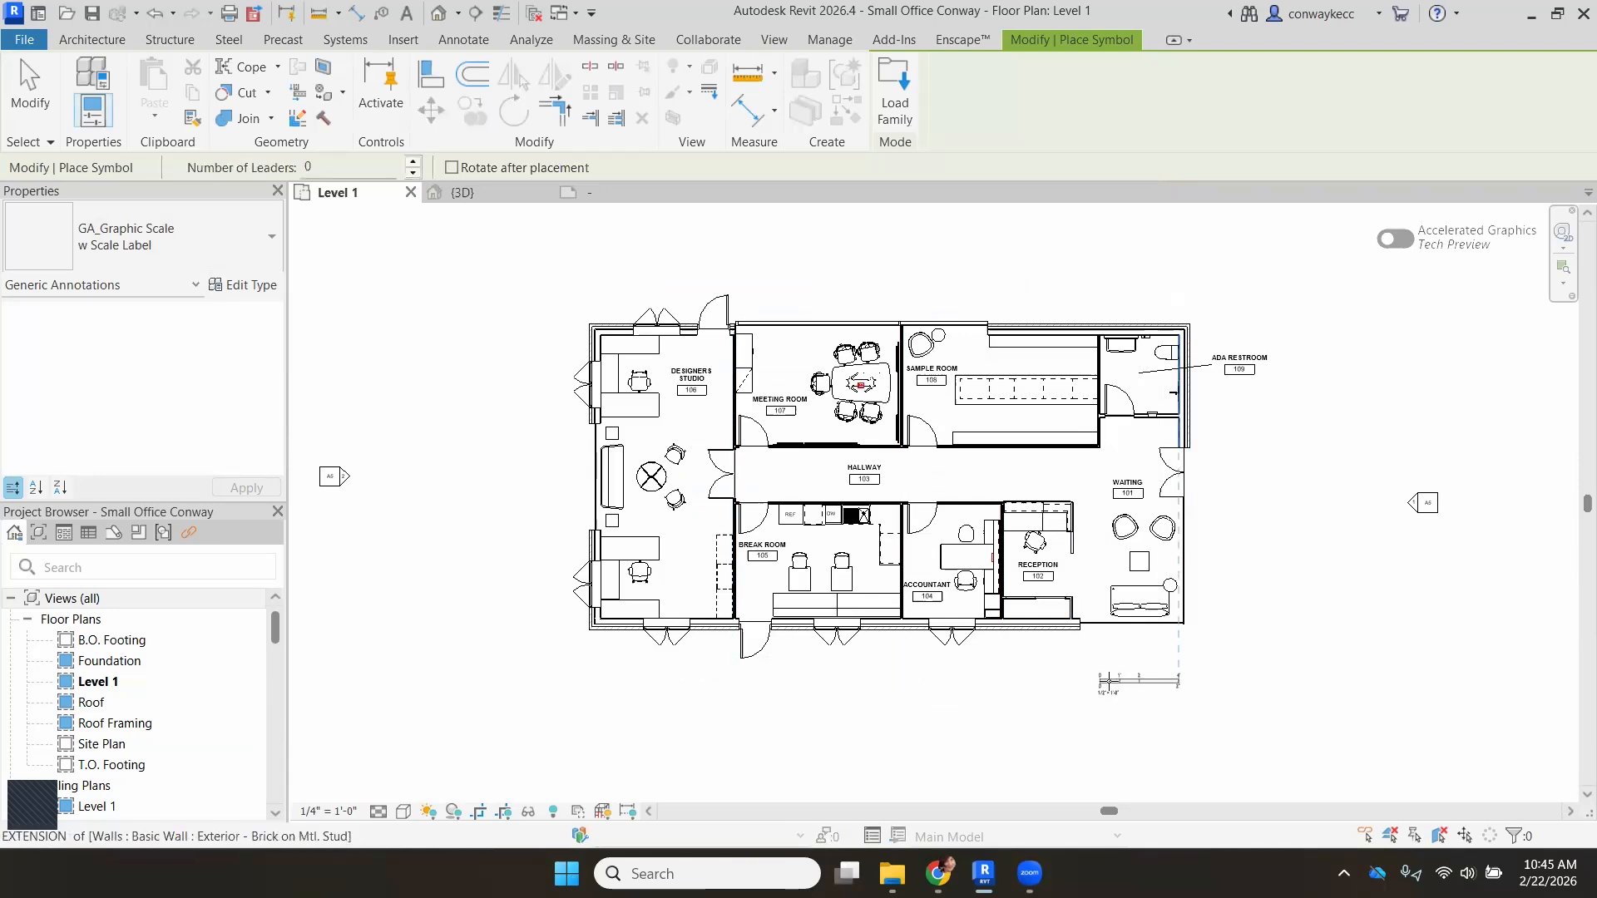
left_click(1100, 680)
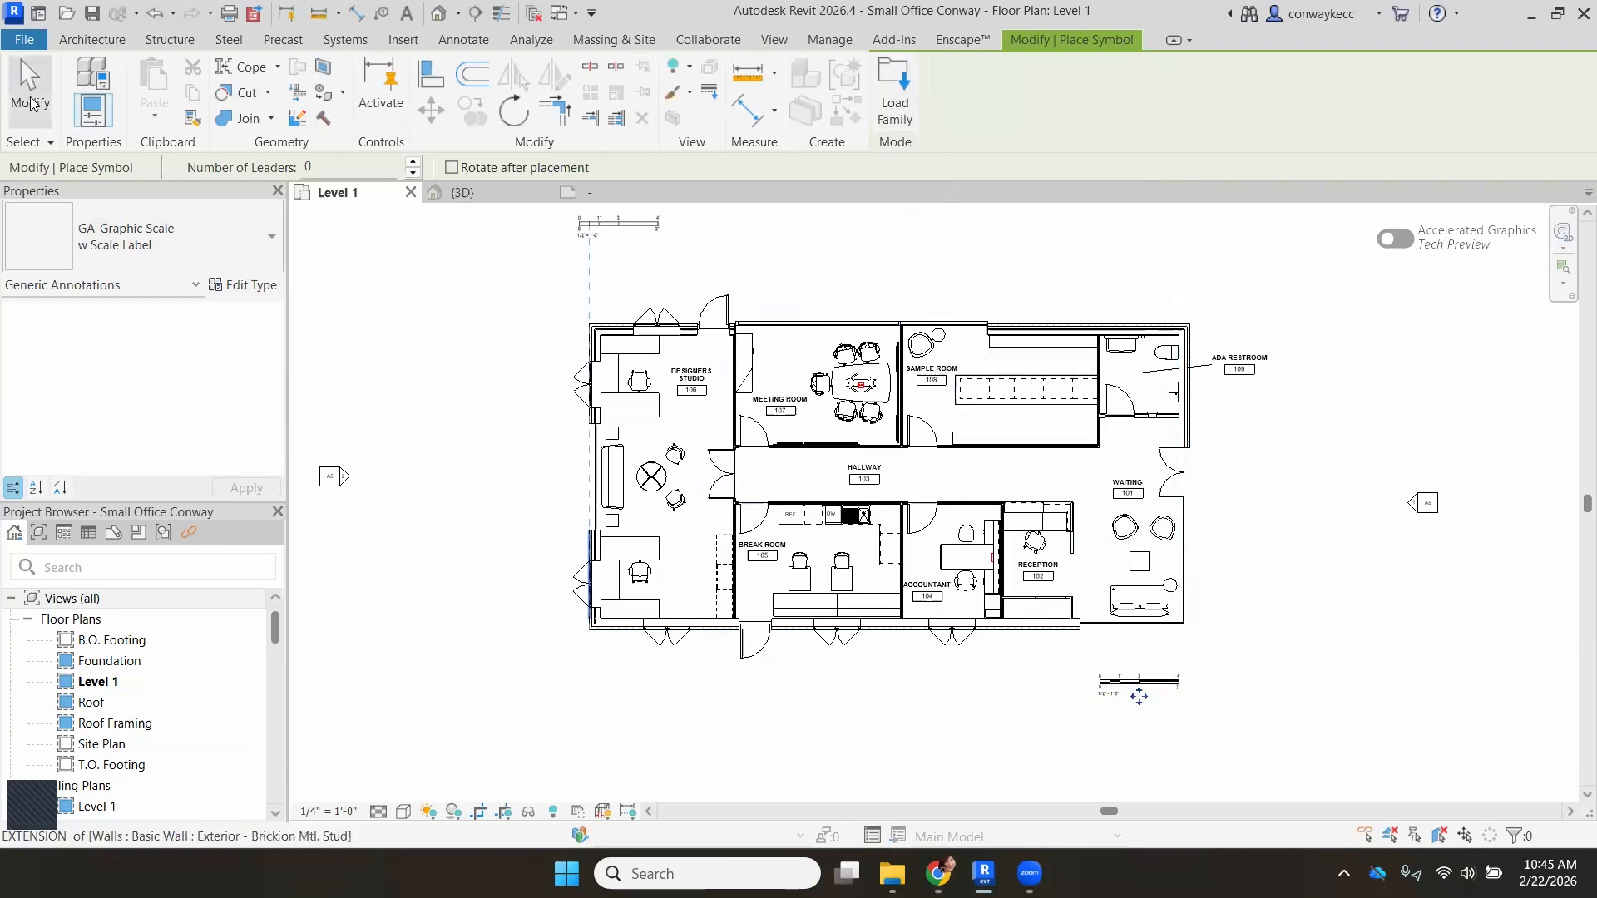
left_click(31, 83)
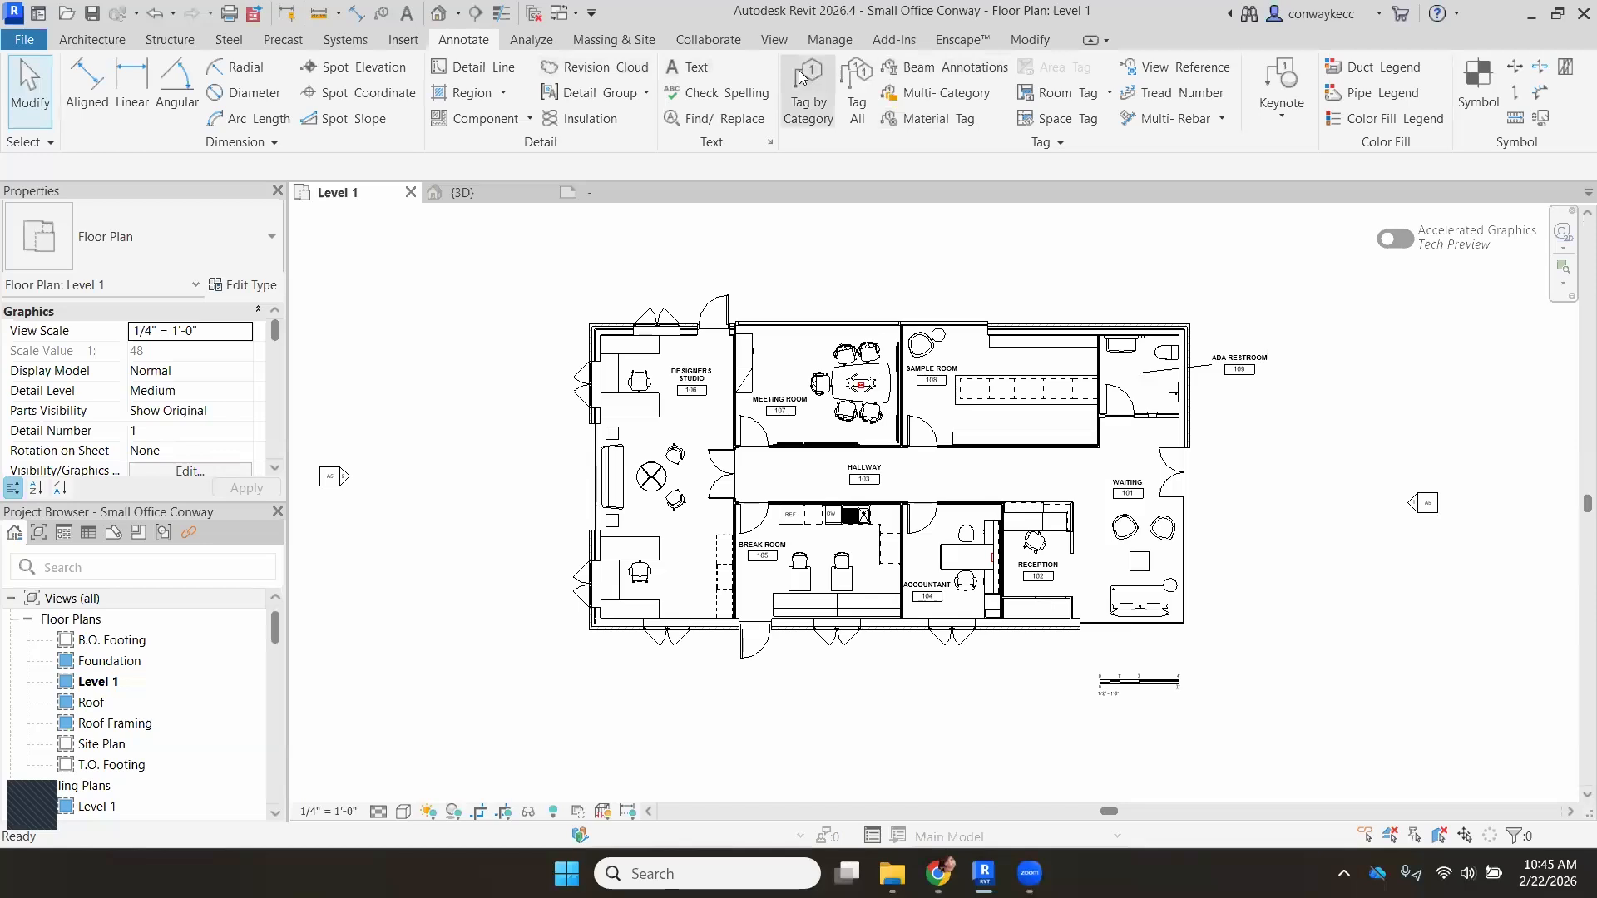
Compare the north arrow families in the Annotations folder and load North Arrow 1, overwriting the existing version.
left_click(1478, 87)
left_click(895, 105)
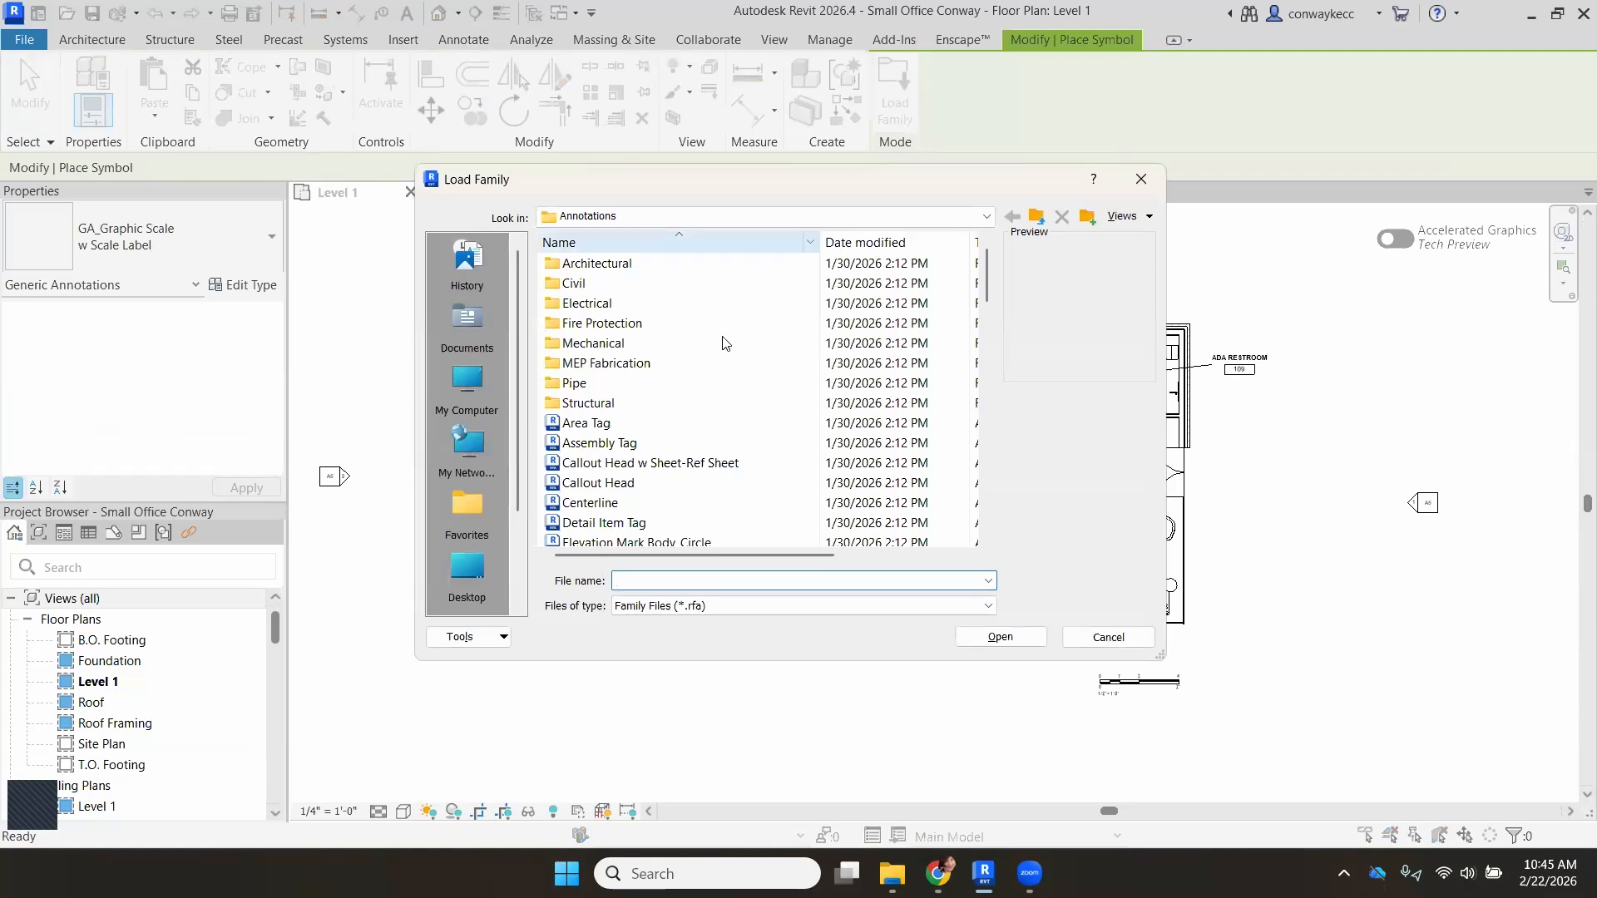
scroll(695, 420, "down", 6)
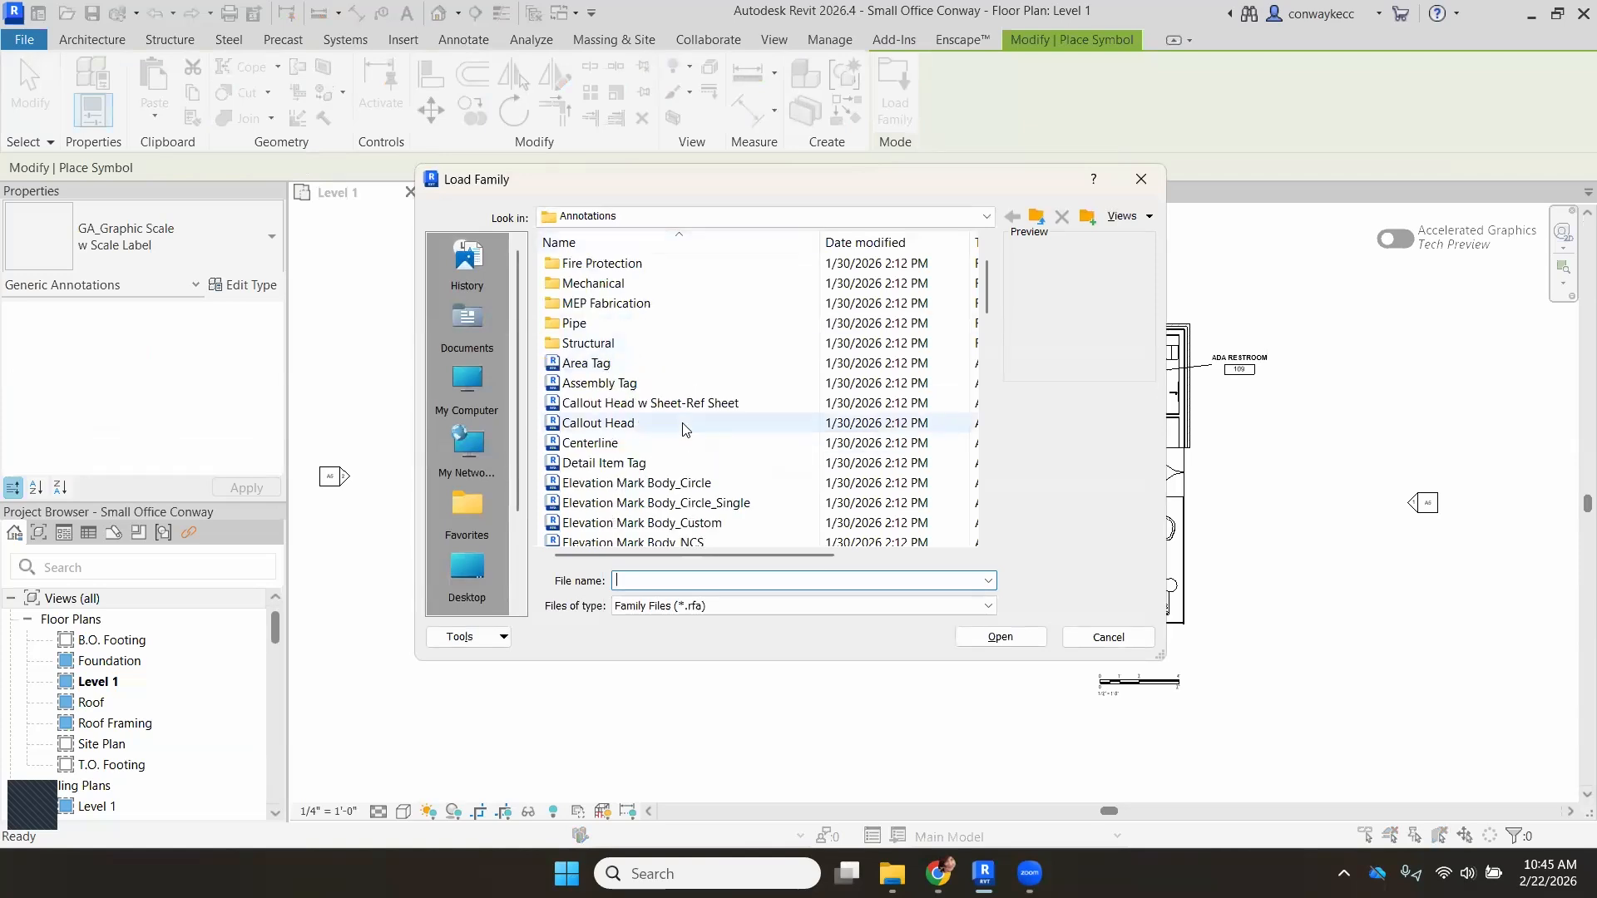
scroll(695, 428, "down", 4)
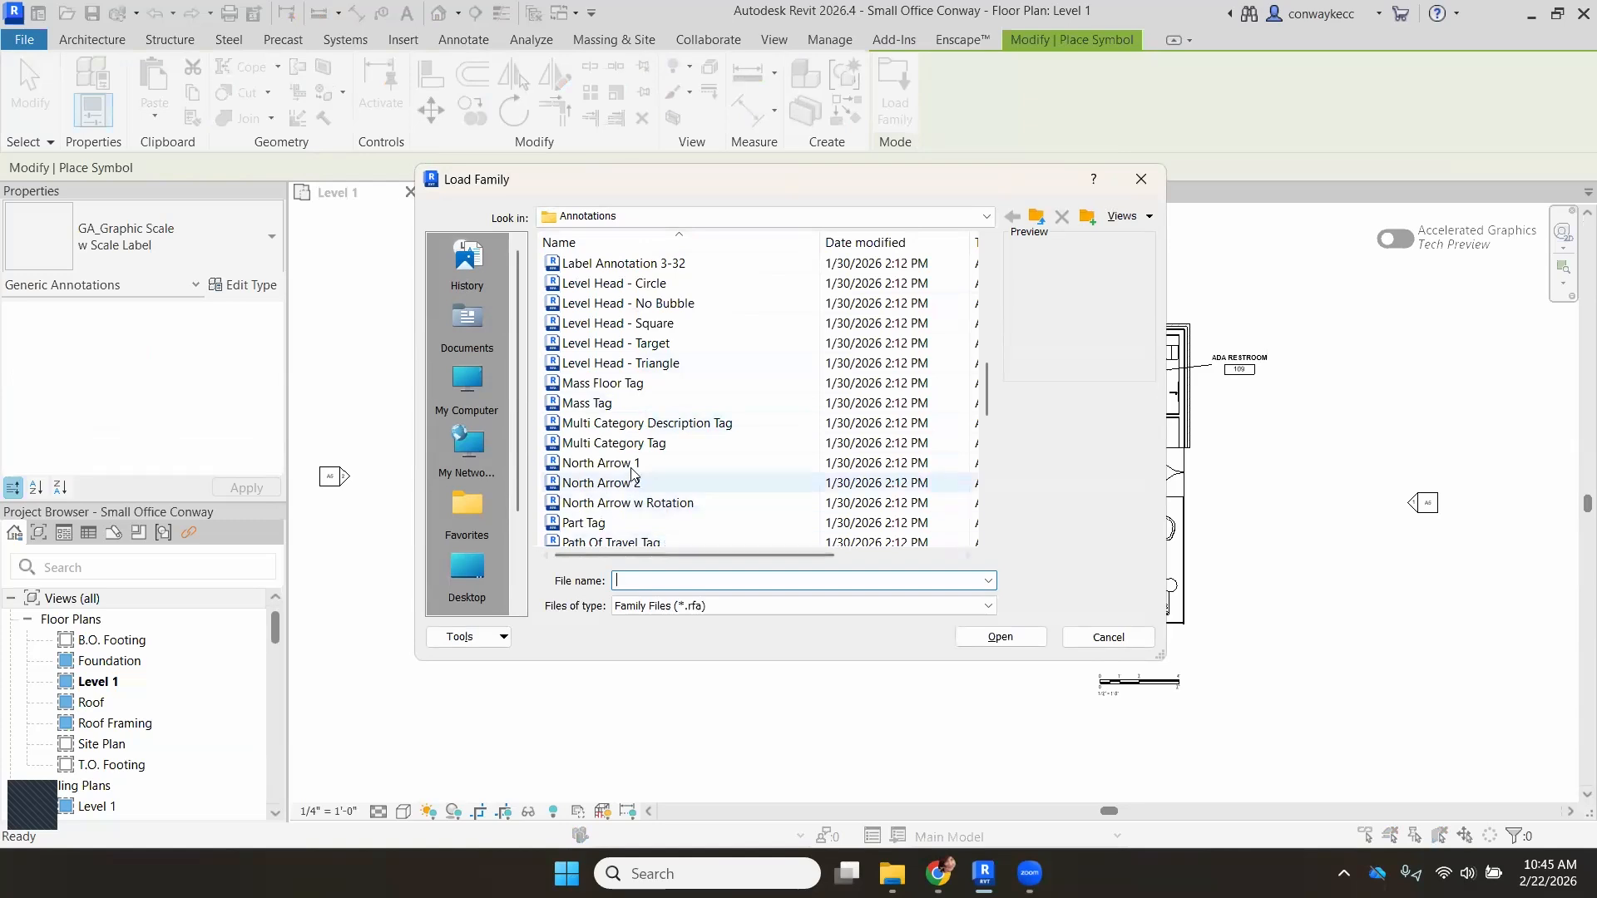
left_click(635, 464)
left_click(634, 484)
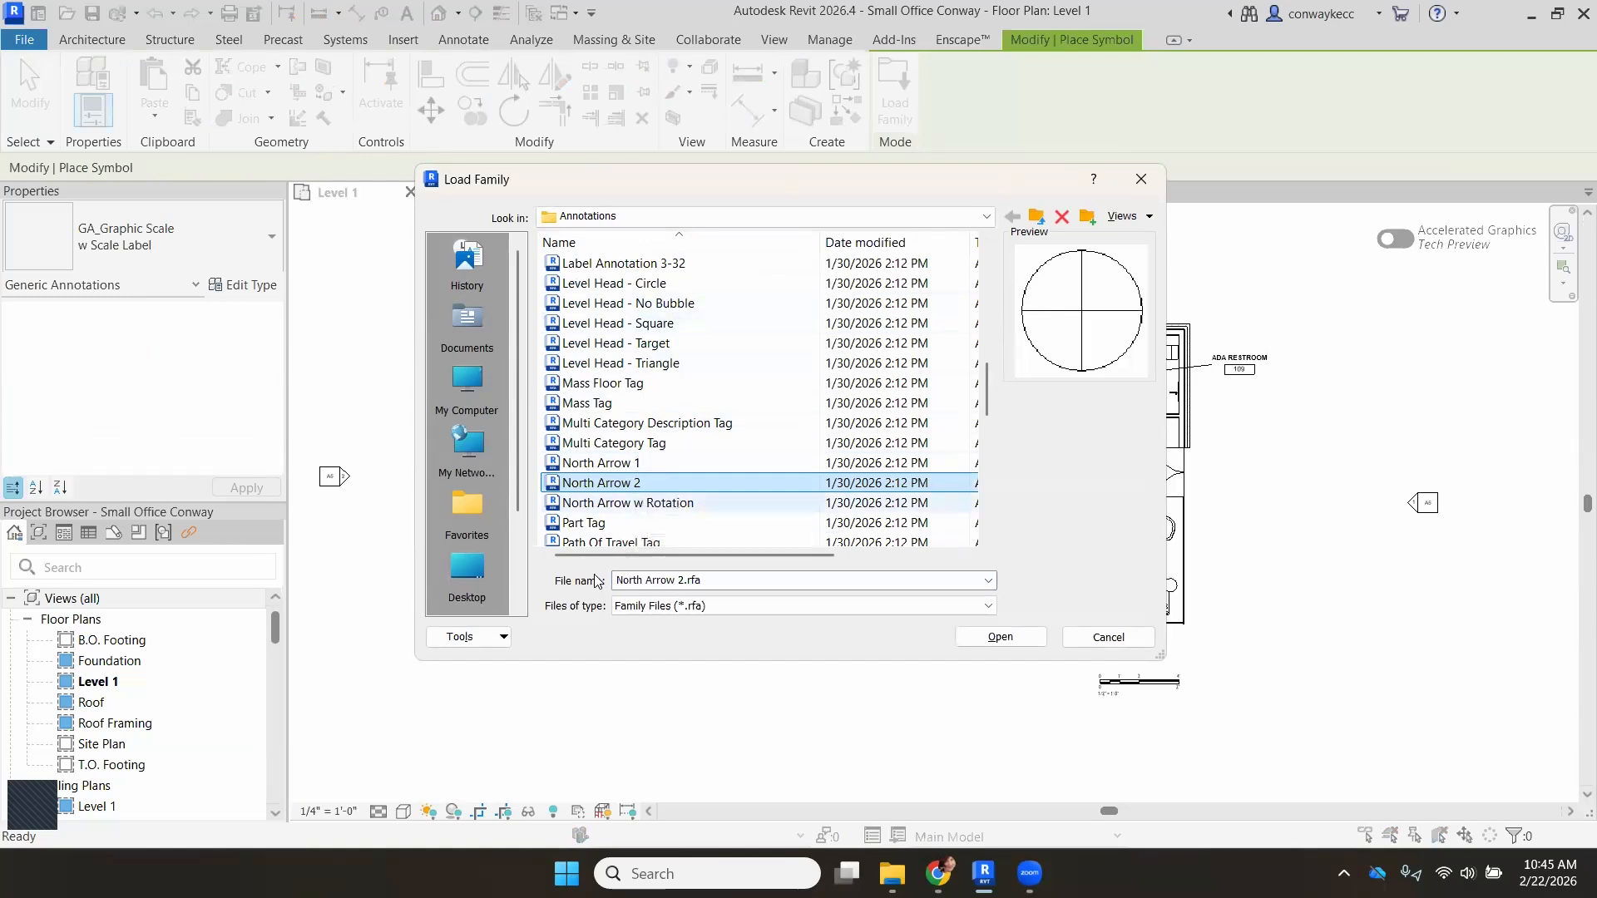
left_click(637, 504)
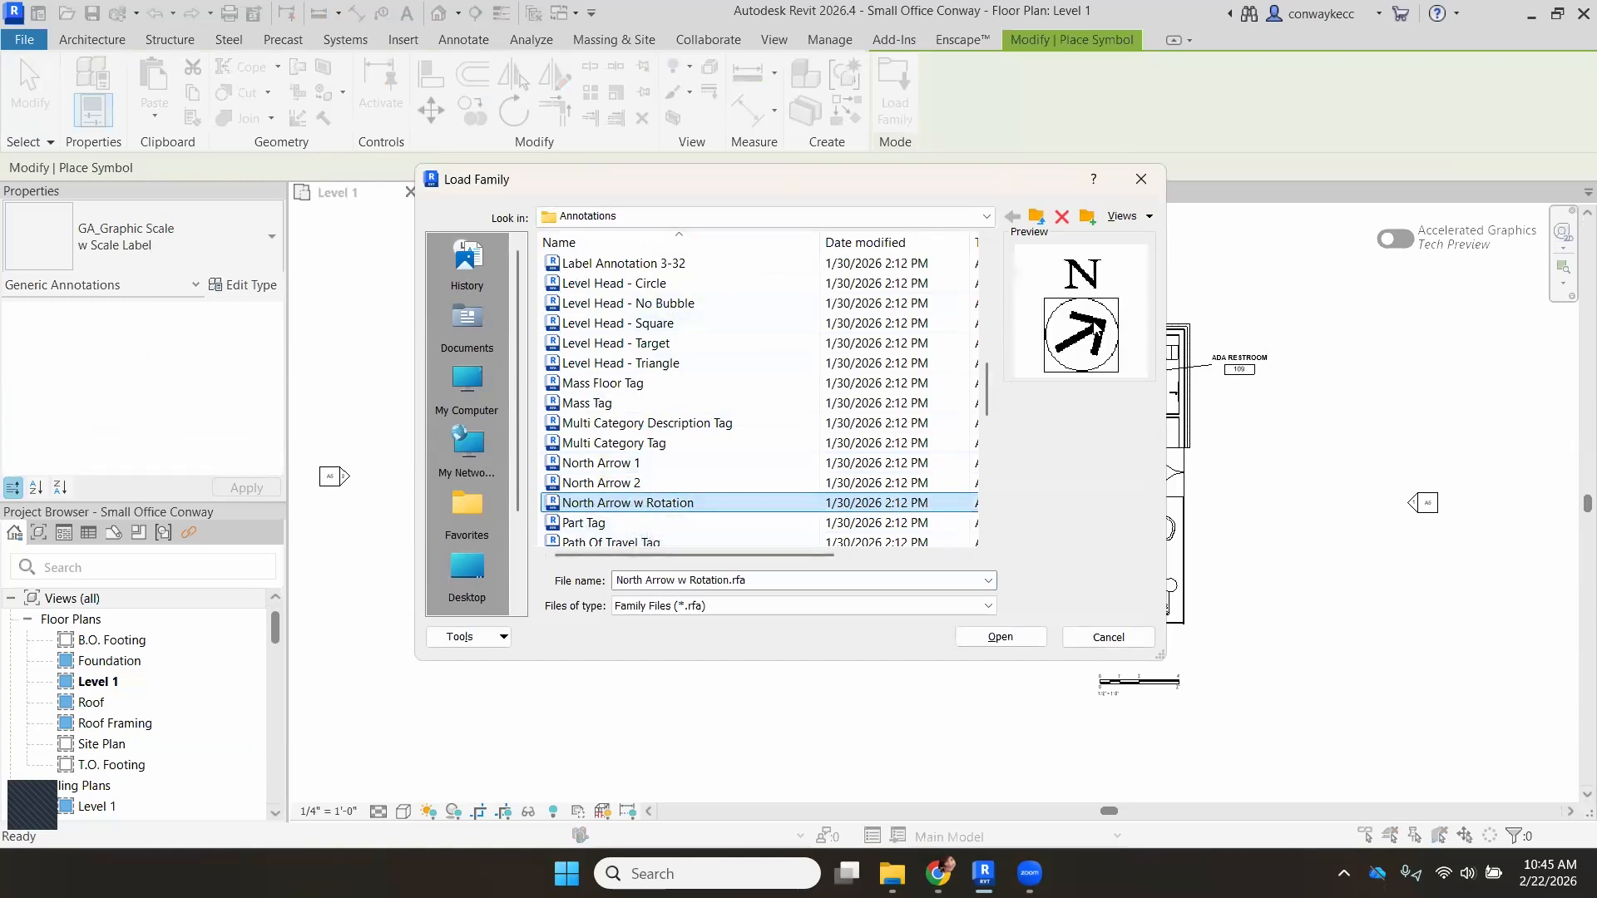
left_click(649, 462)
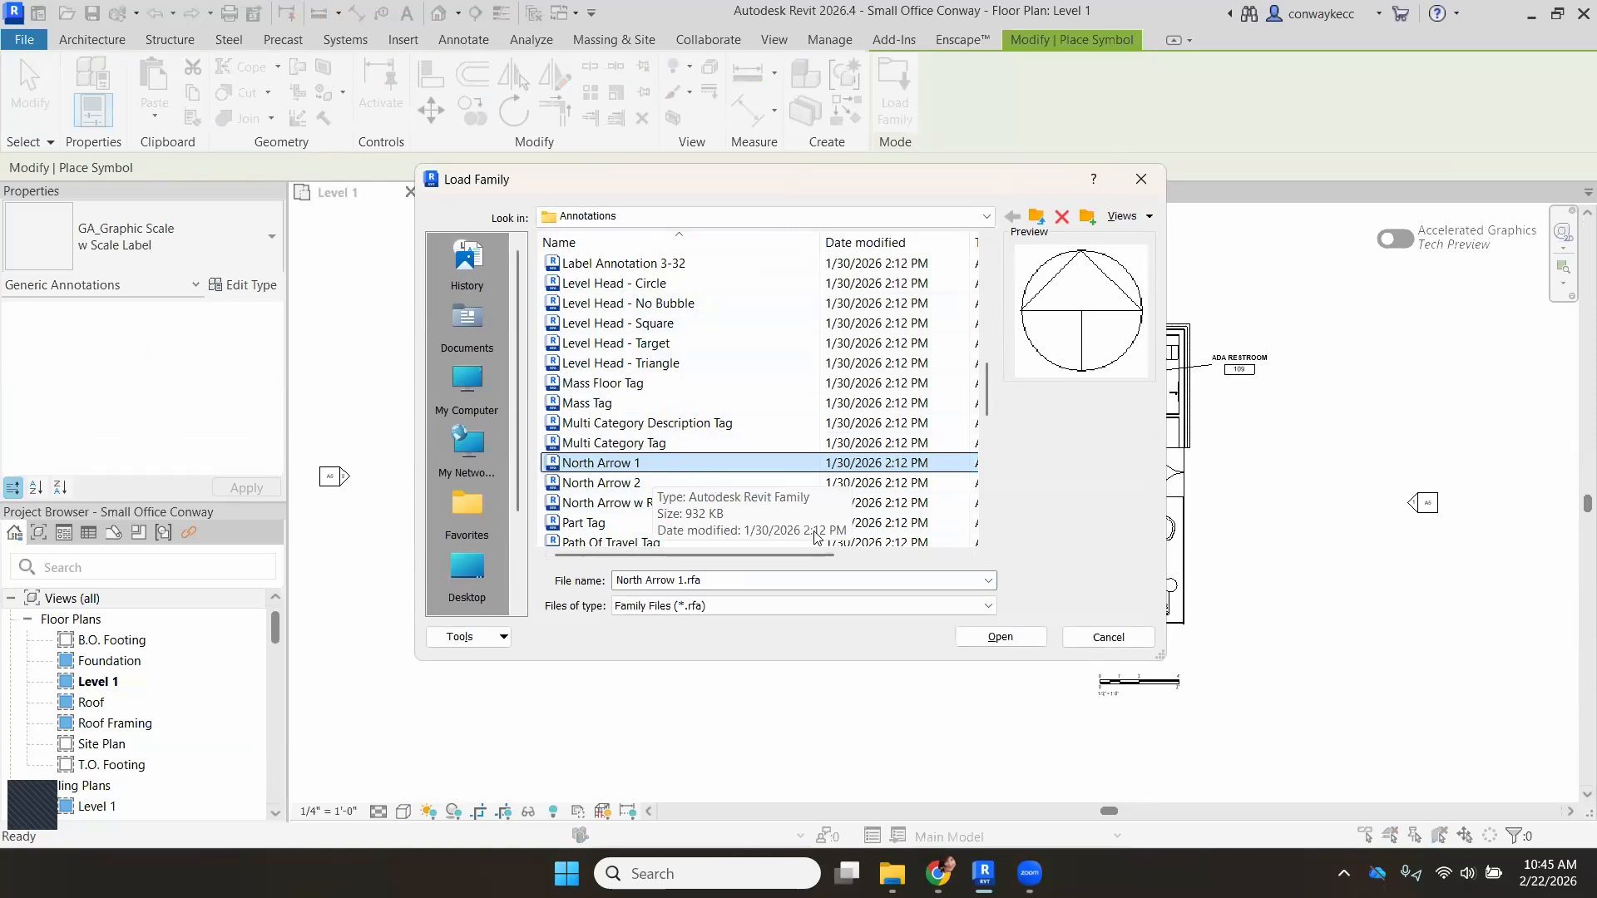
left_click(996, 637)
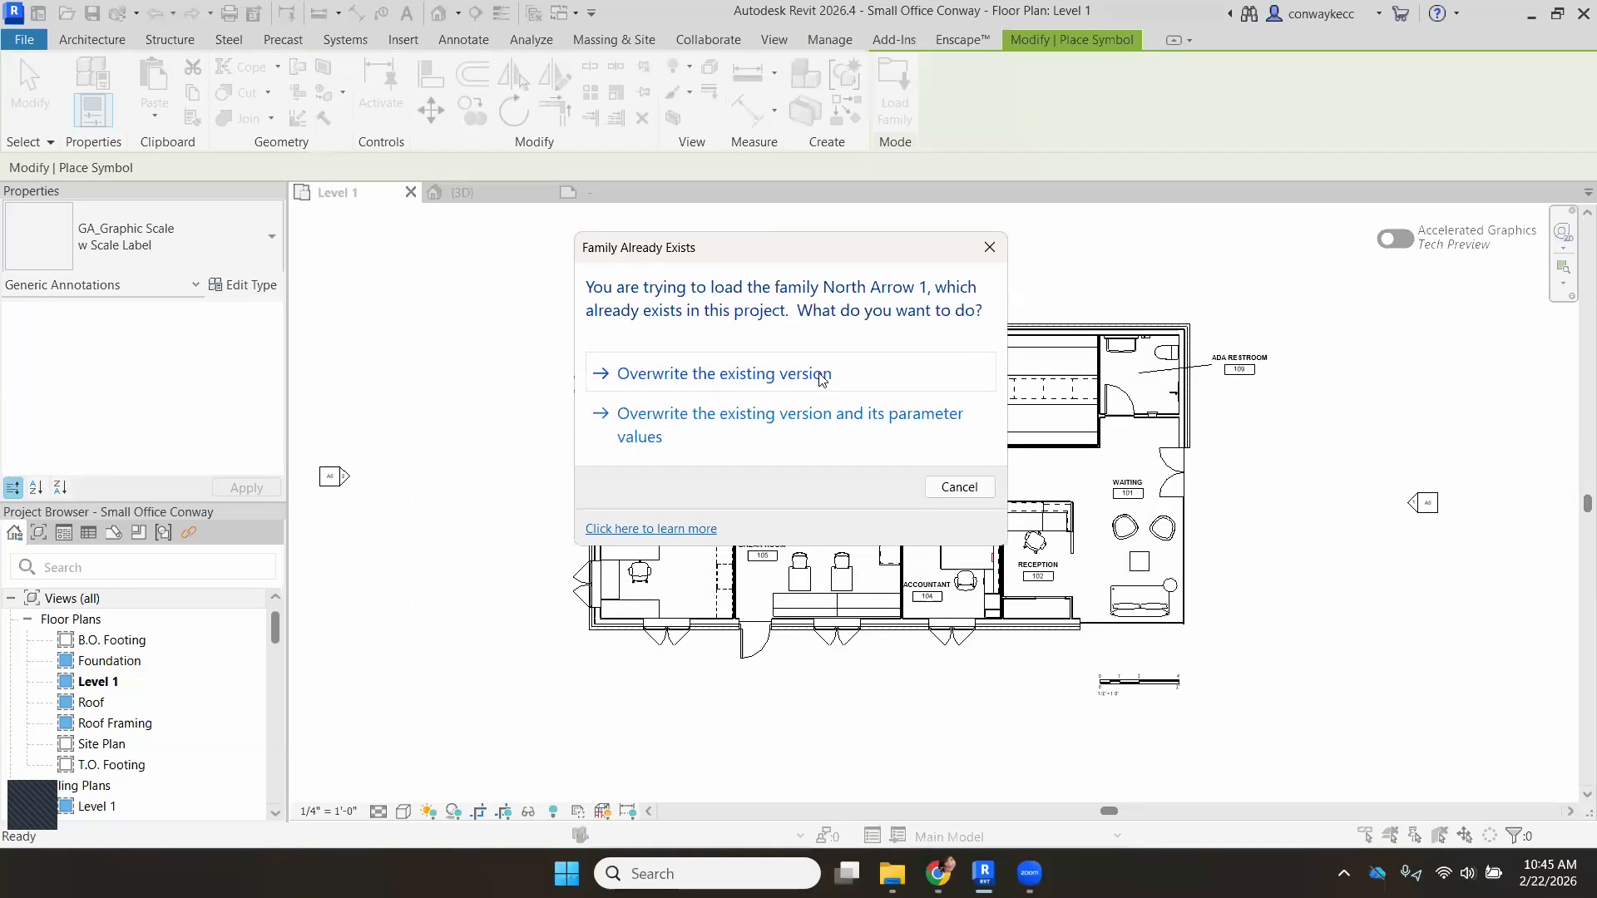
left_click(821, 380)
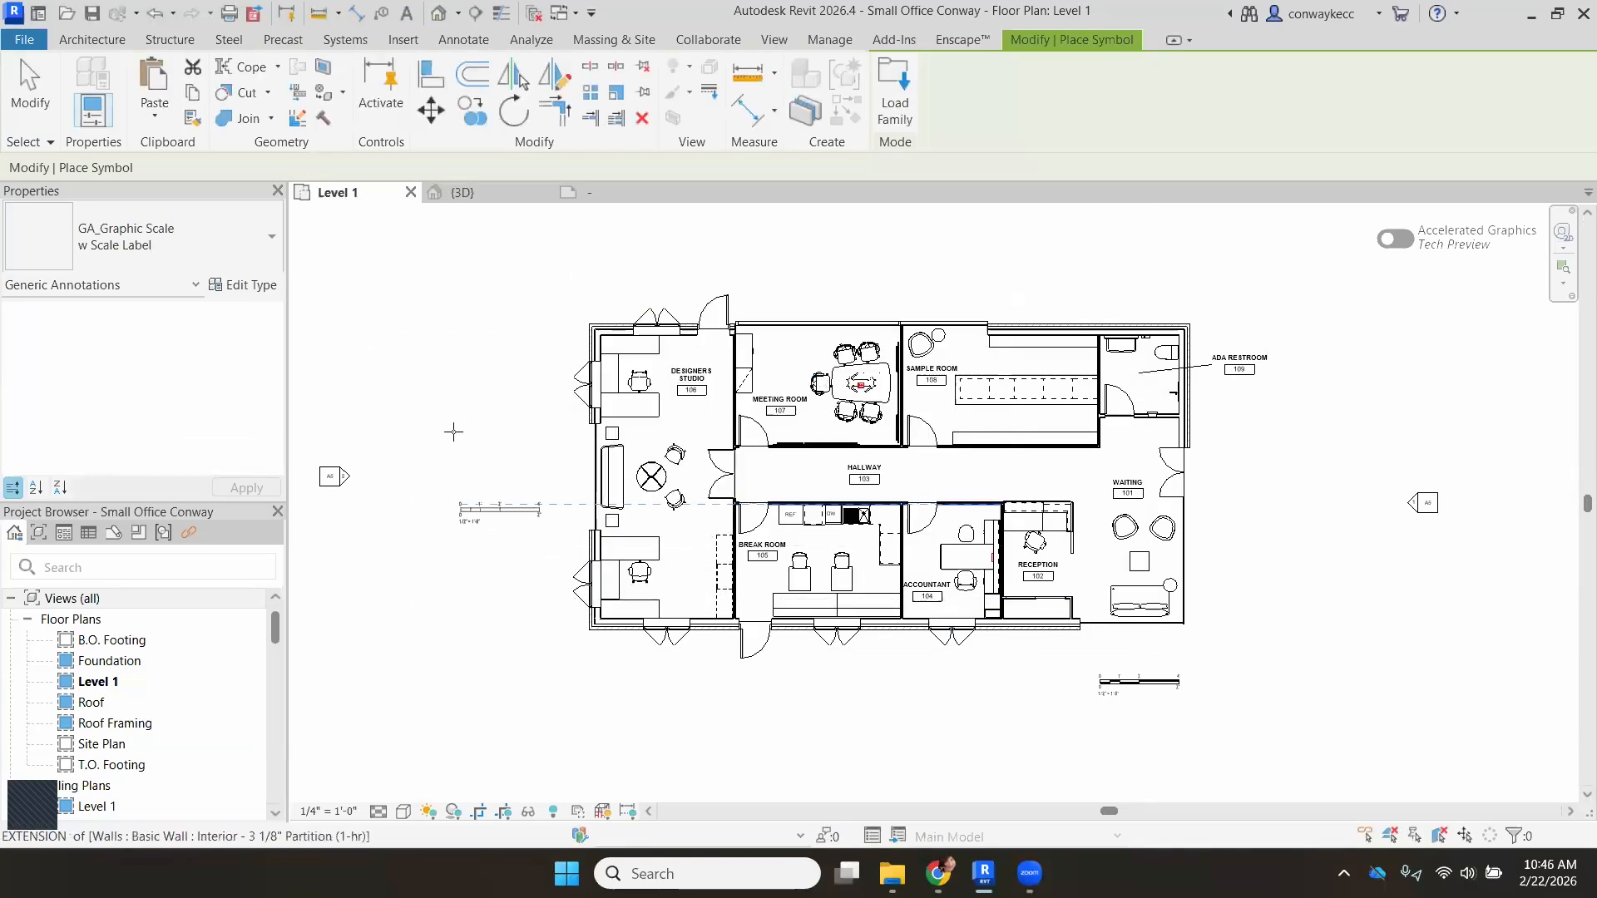
Place a North Arrow 1 symbol just right of the graphic scale below the waiting room.
left_click(234, 238)
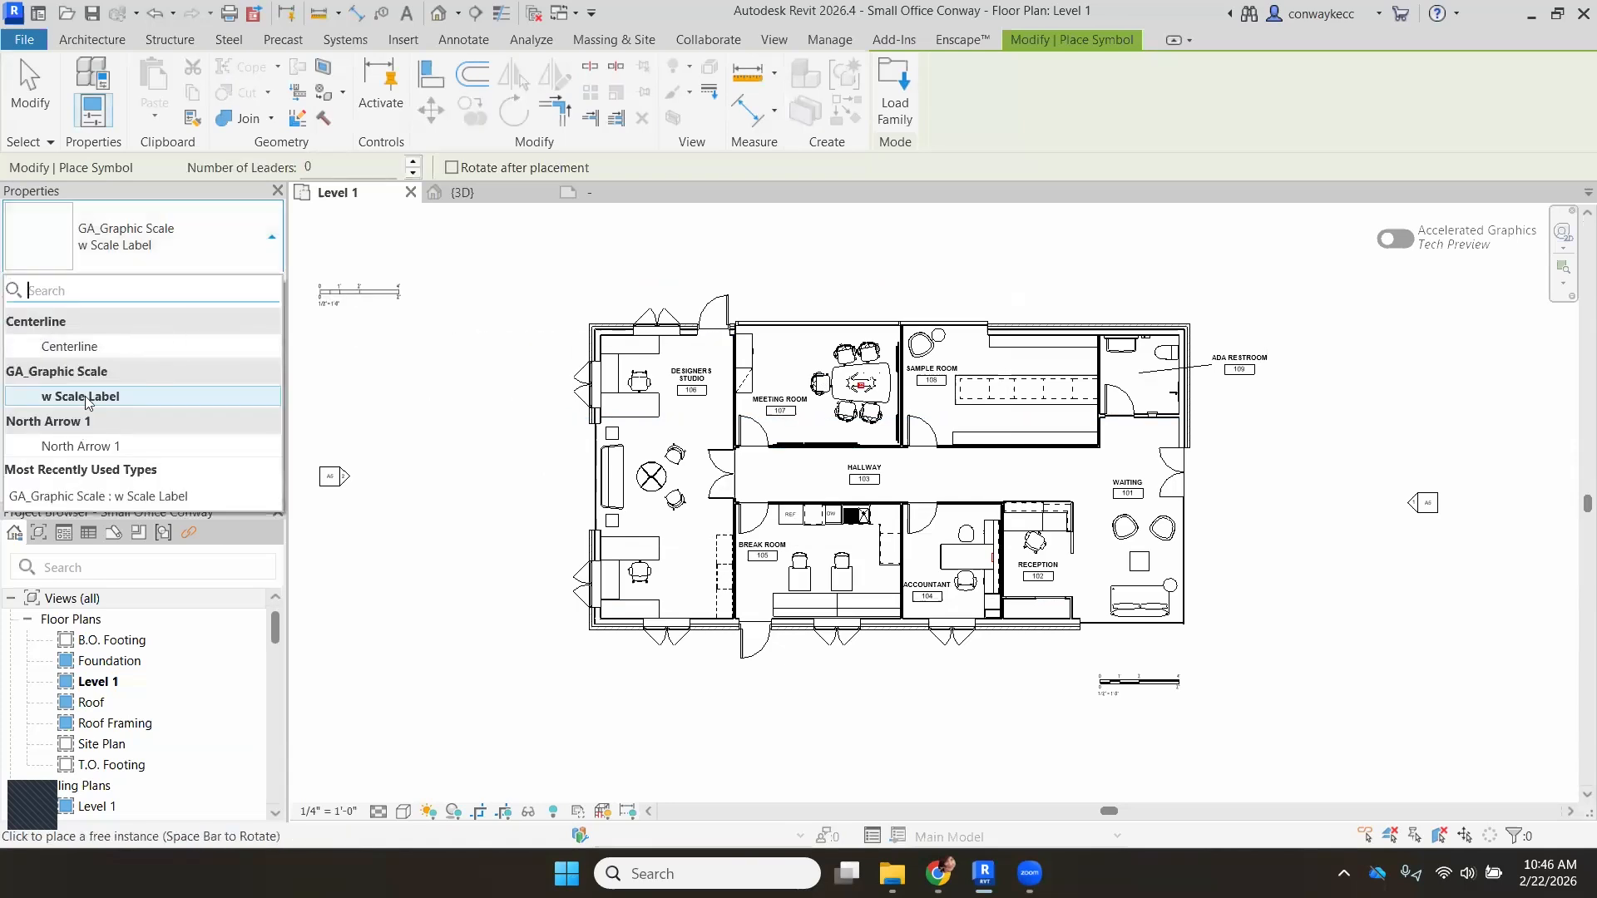
left_click(76, 448)
scroll(1212, 673, "up", 3)
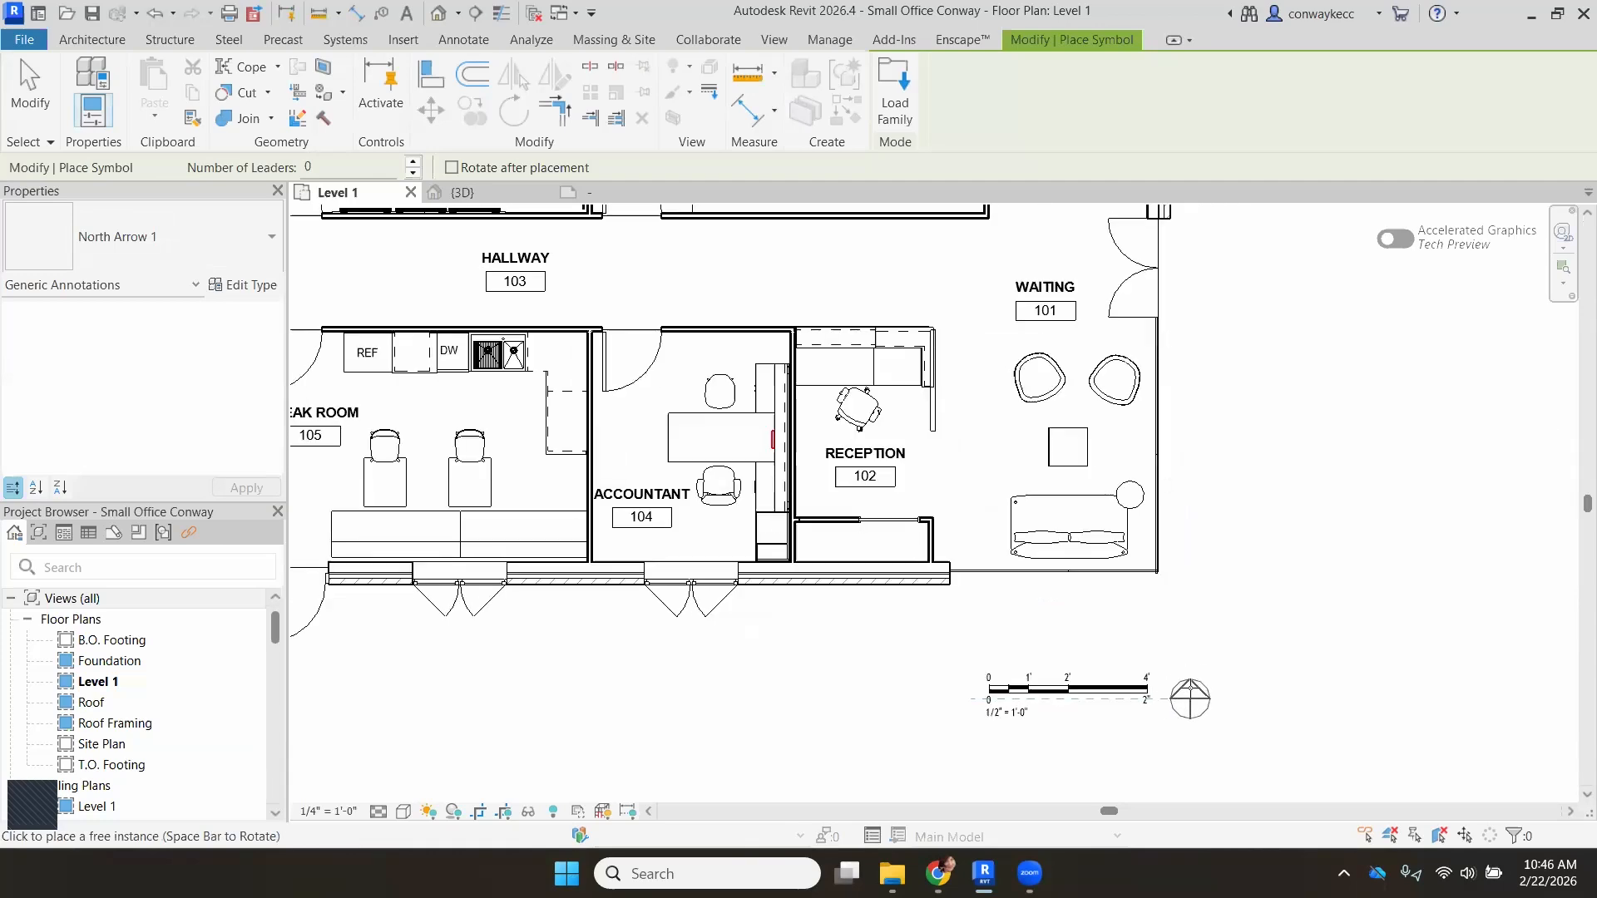
left_click(1195, 686)
left_click(21, 98)
scroll(594, 491, "down", 5)
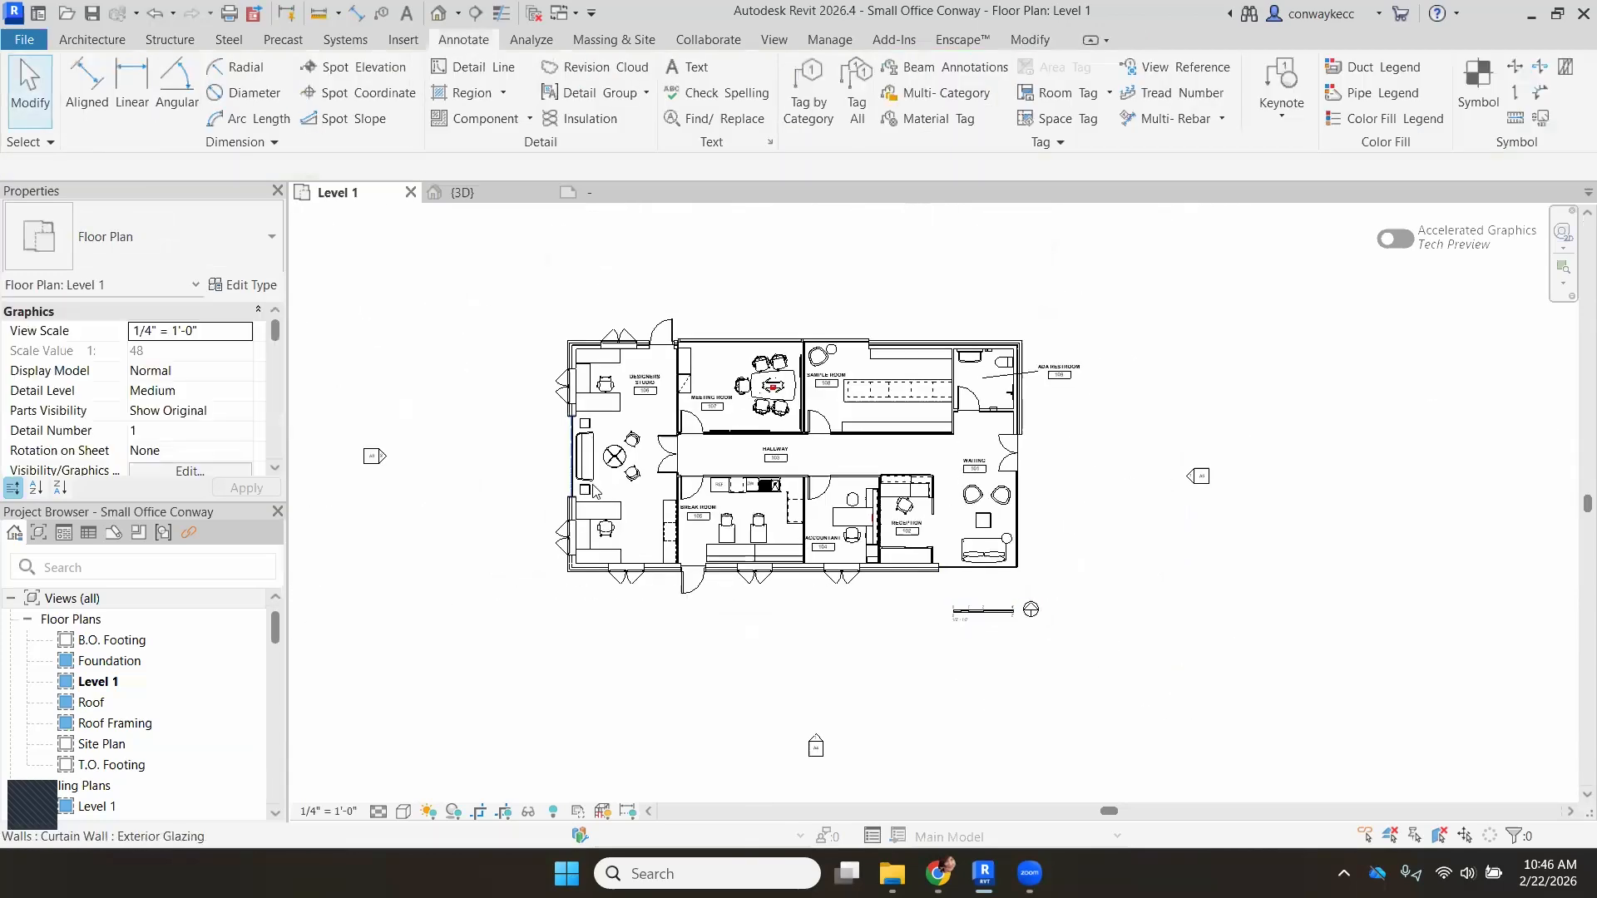
scroll(608, 535, "down", 1)
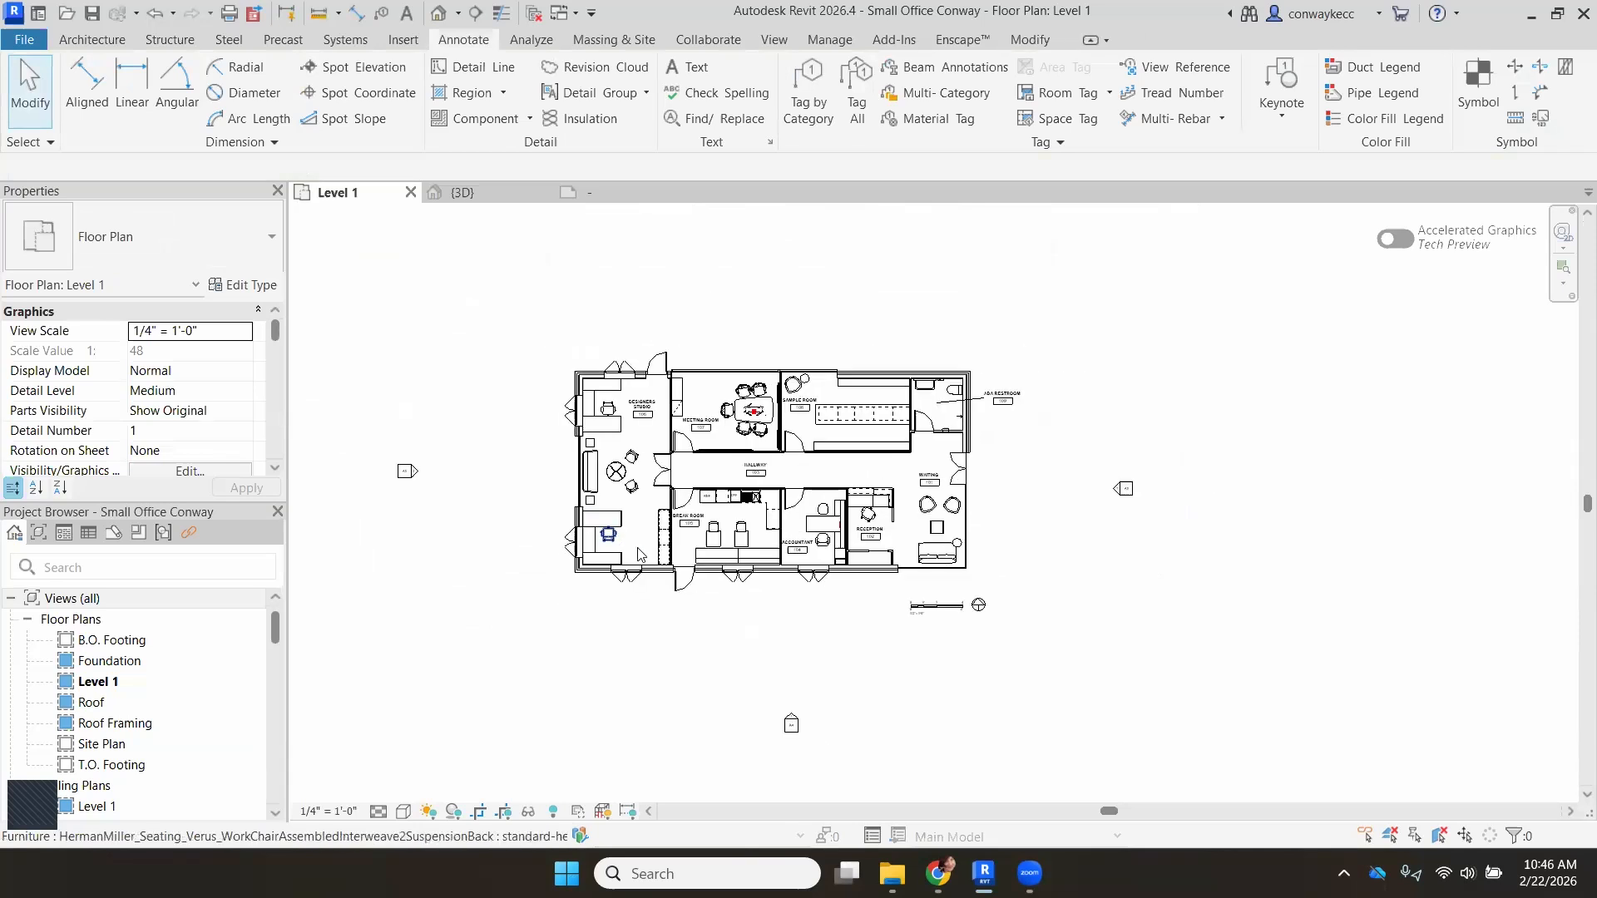
scroll(656, 554, "down", 1)
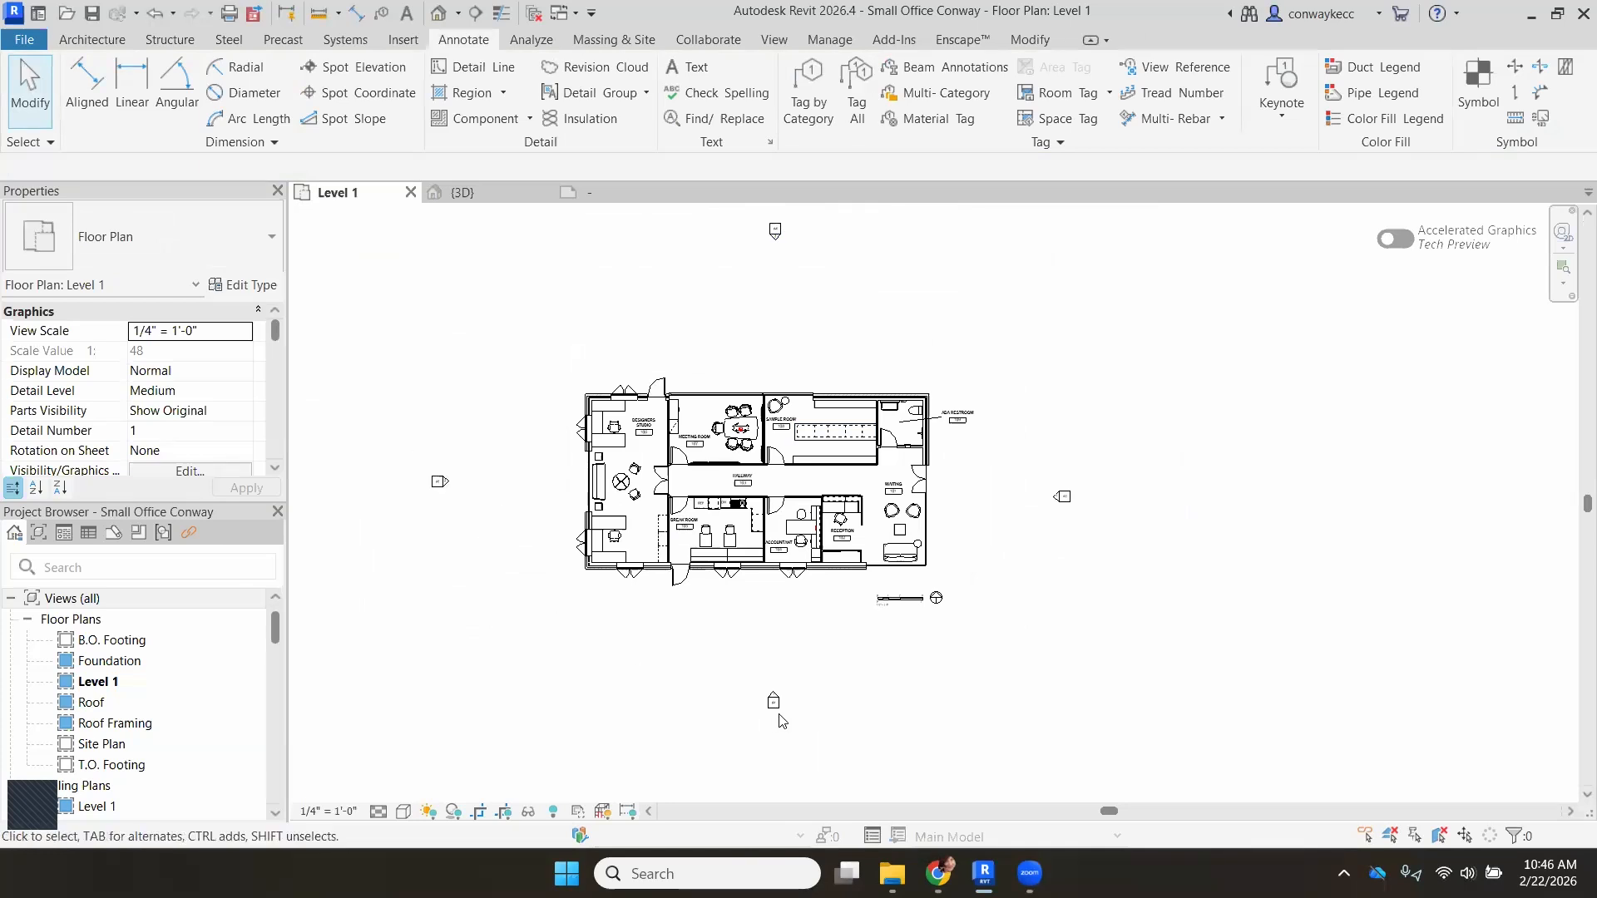
scroll(788, 559, "up", 2)
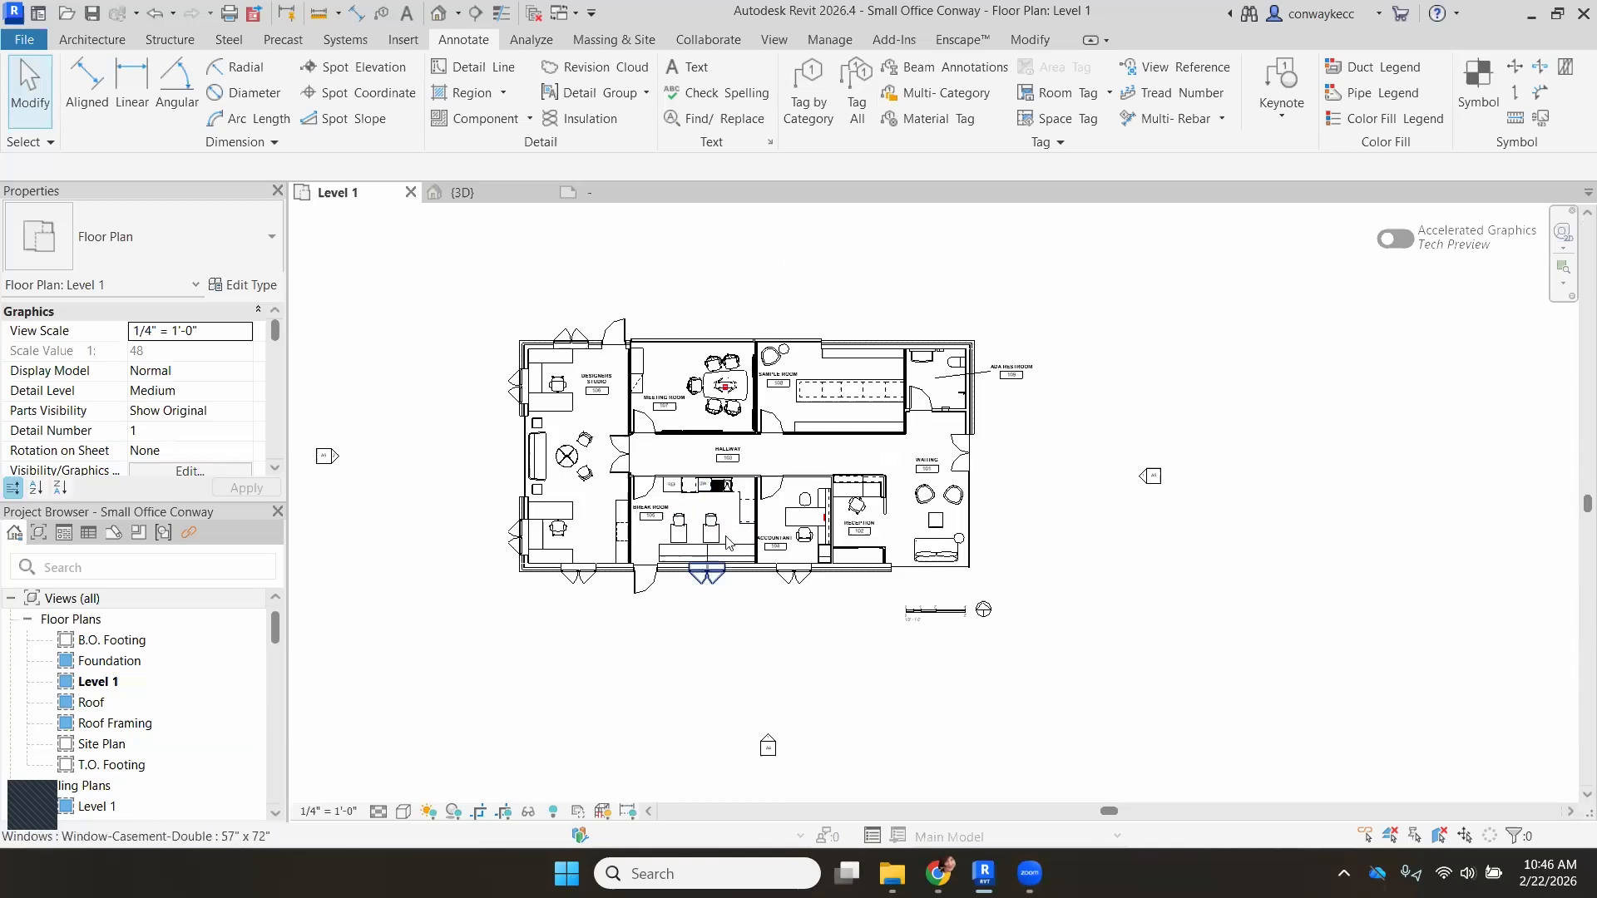
scroll(713, 528, "down", 1)
scroll(714, 527, "down", 1)
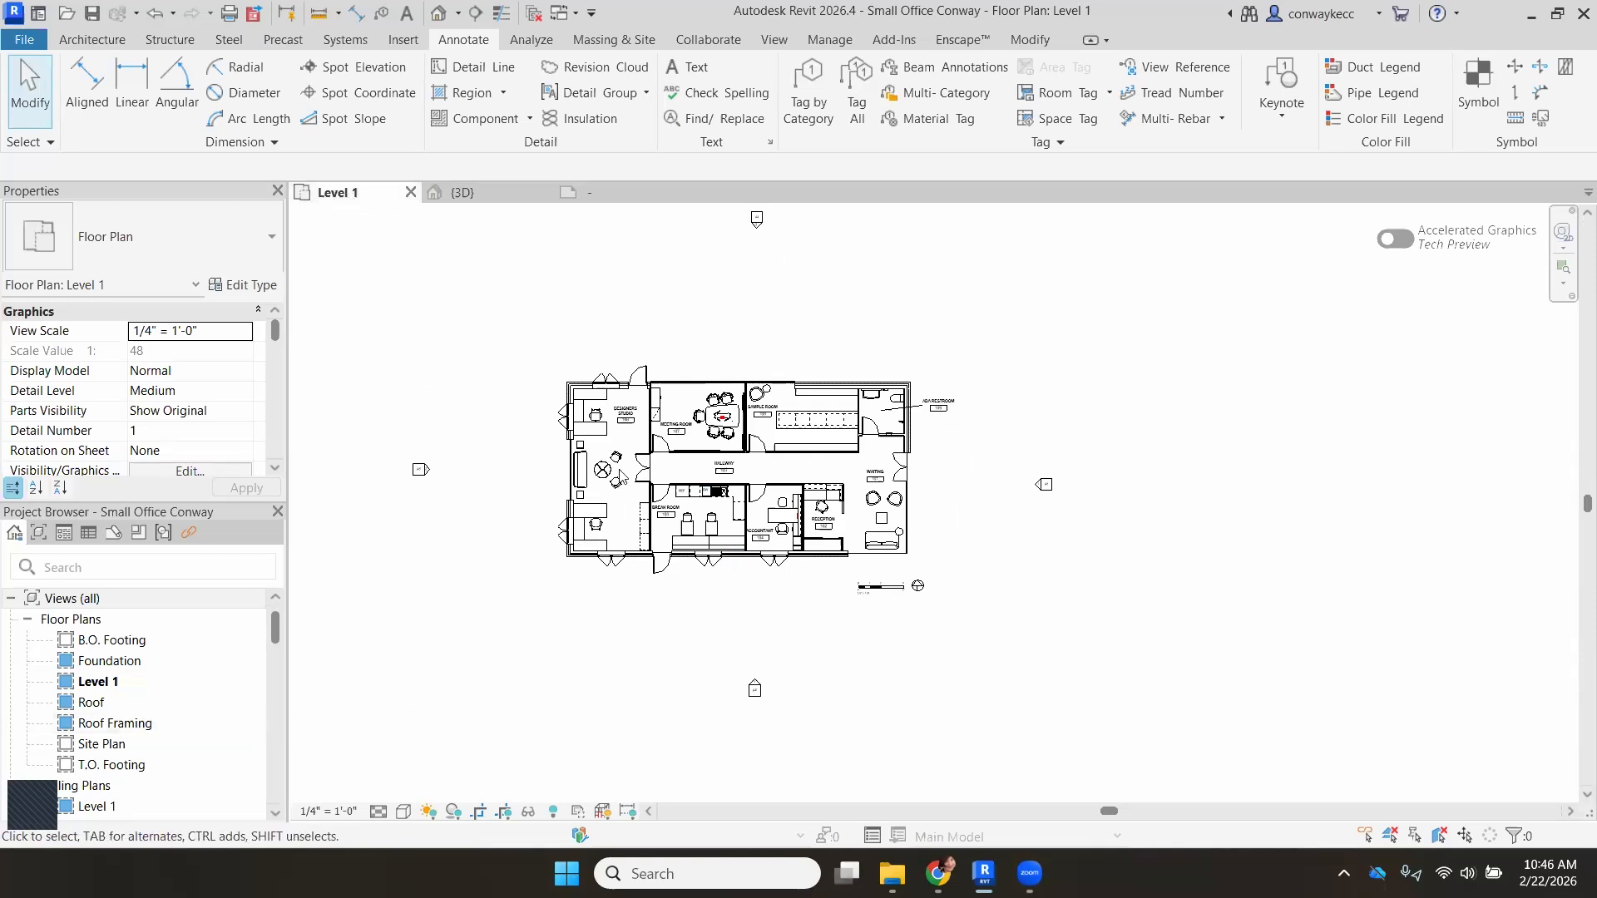
Duplicate the Level 1 floor plan view with detailing and rename the copy FLOOR PLAN.
left_click(131, 682)
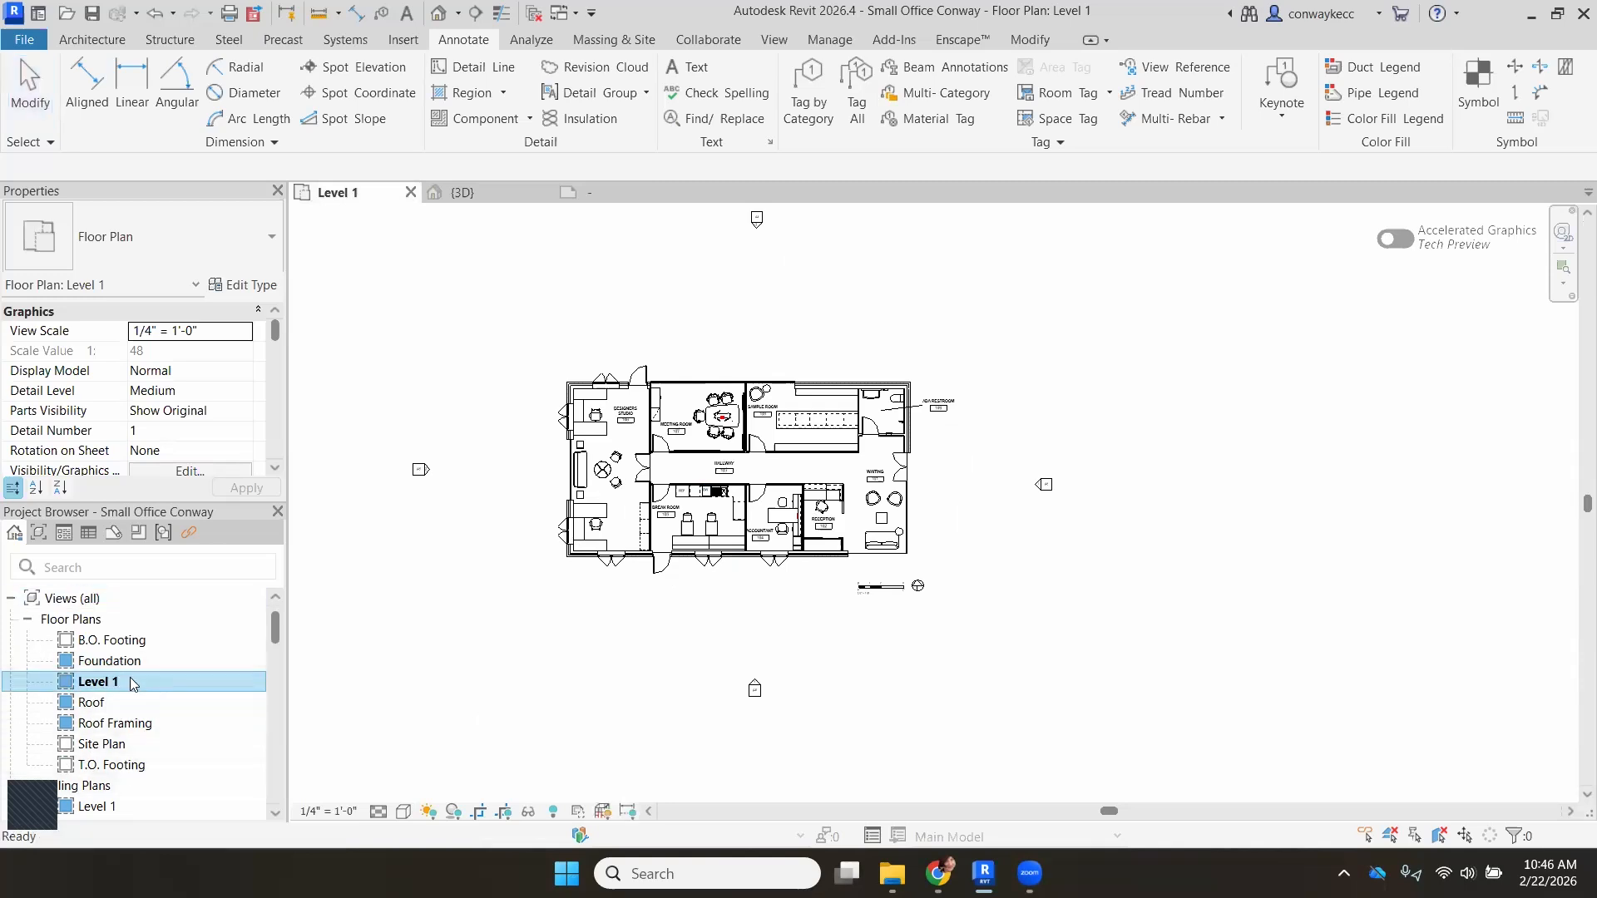
right_click(142, 687)
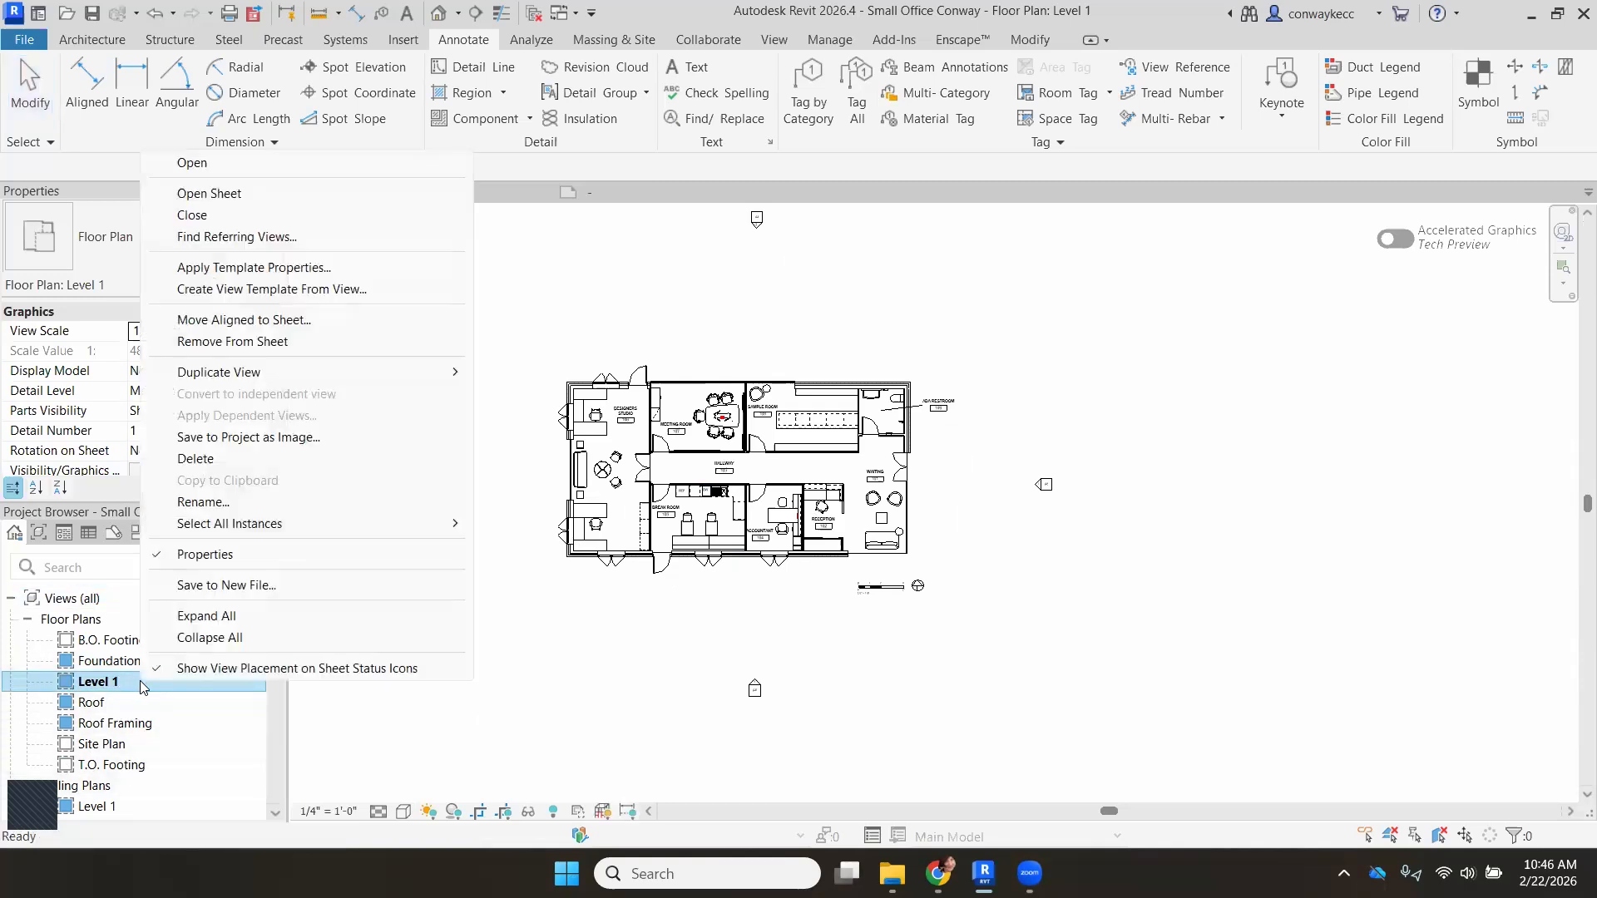
mouse_move(416, 372)
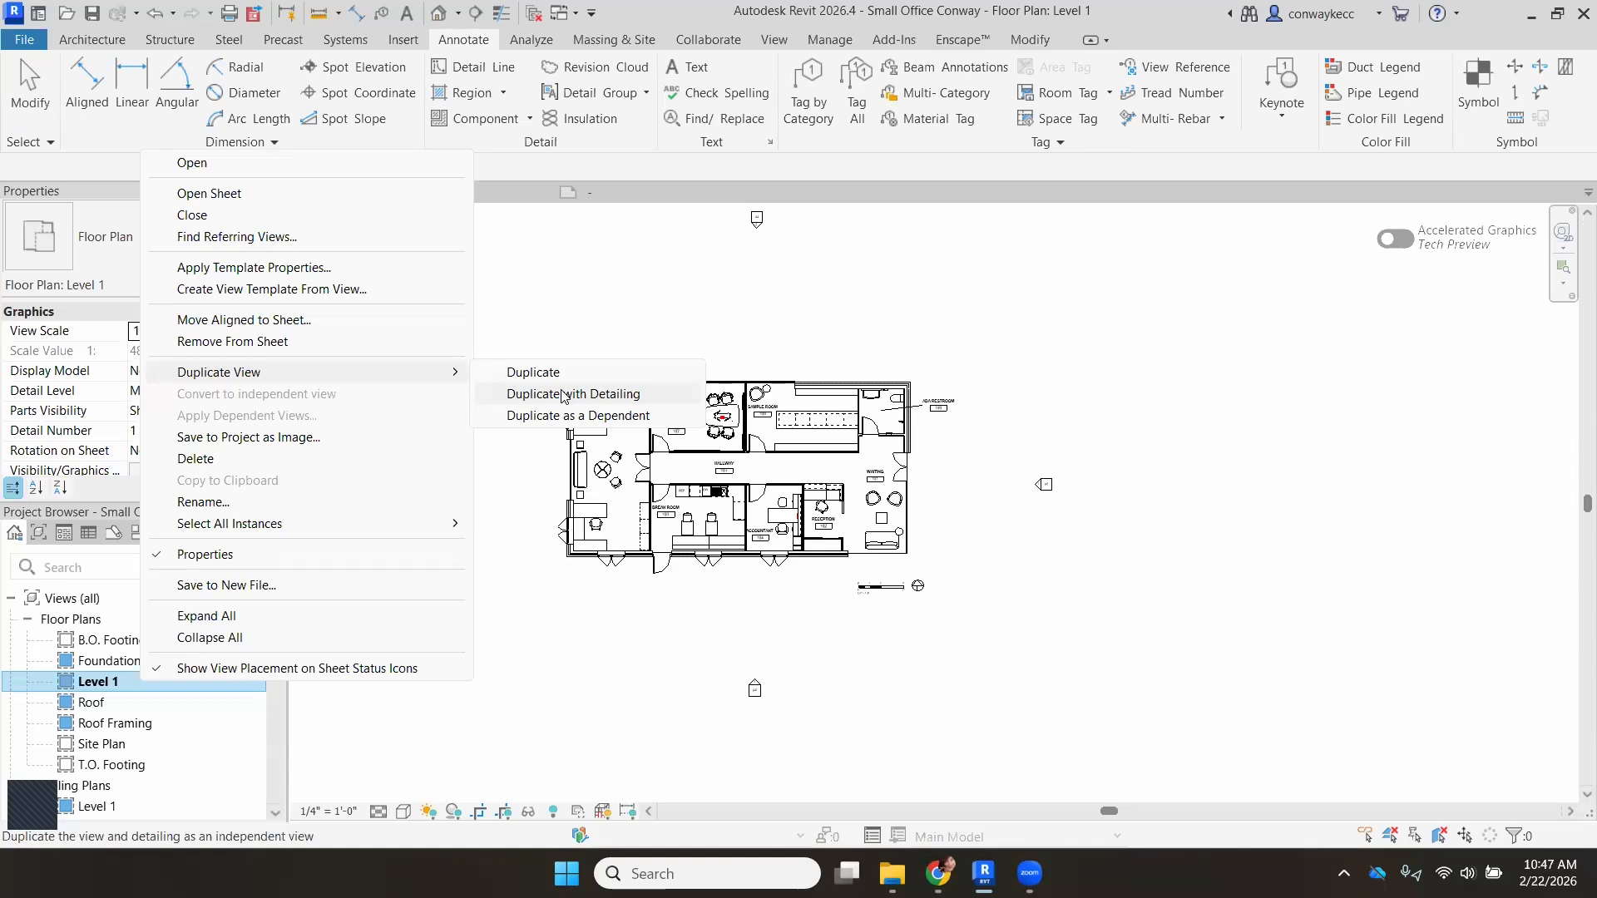
left_click(562, 394)
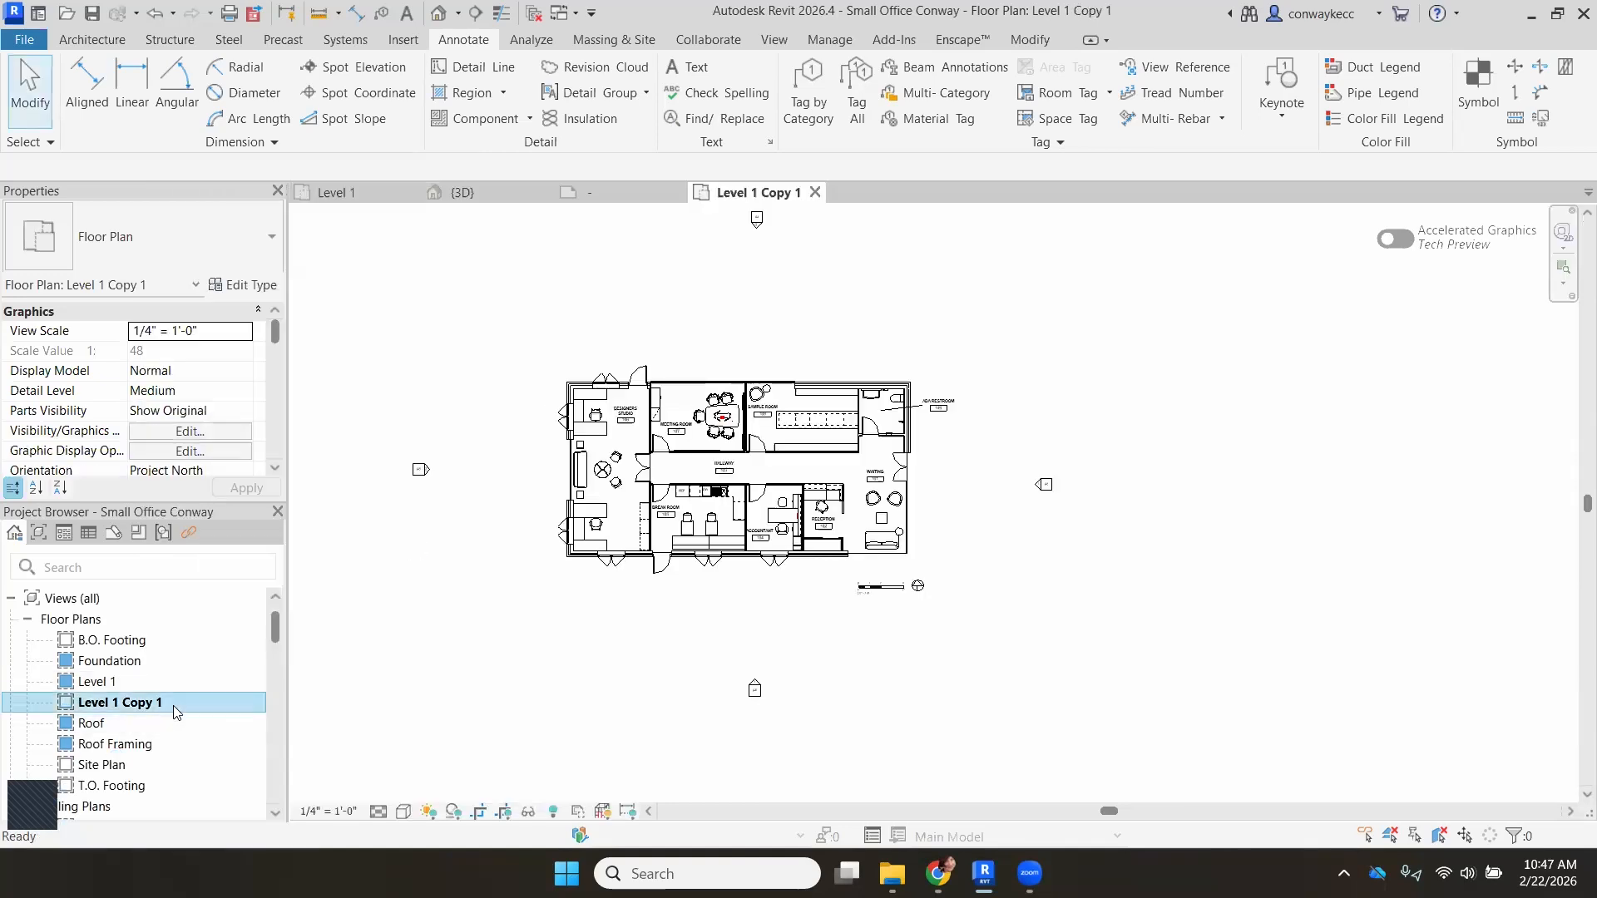
right_click(175, 709)
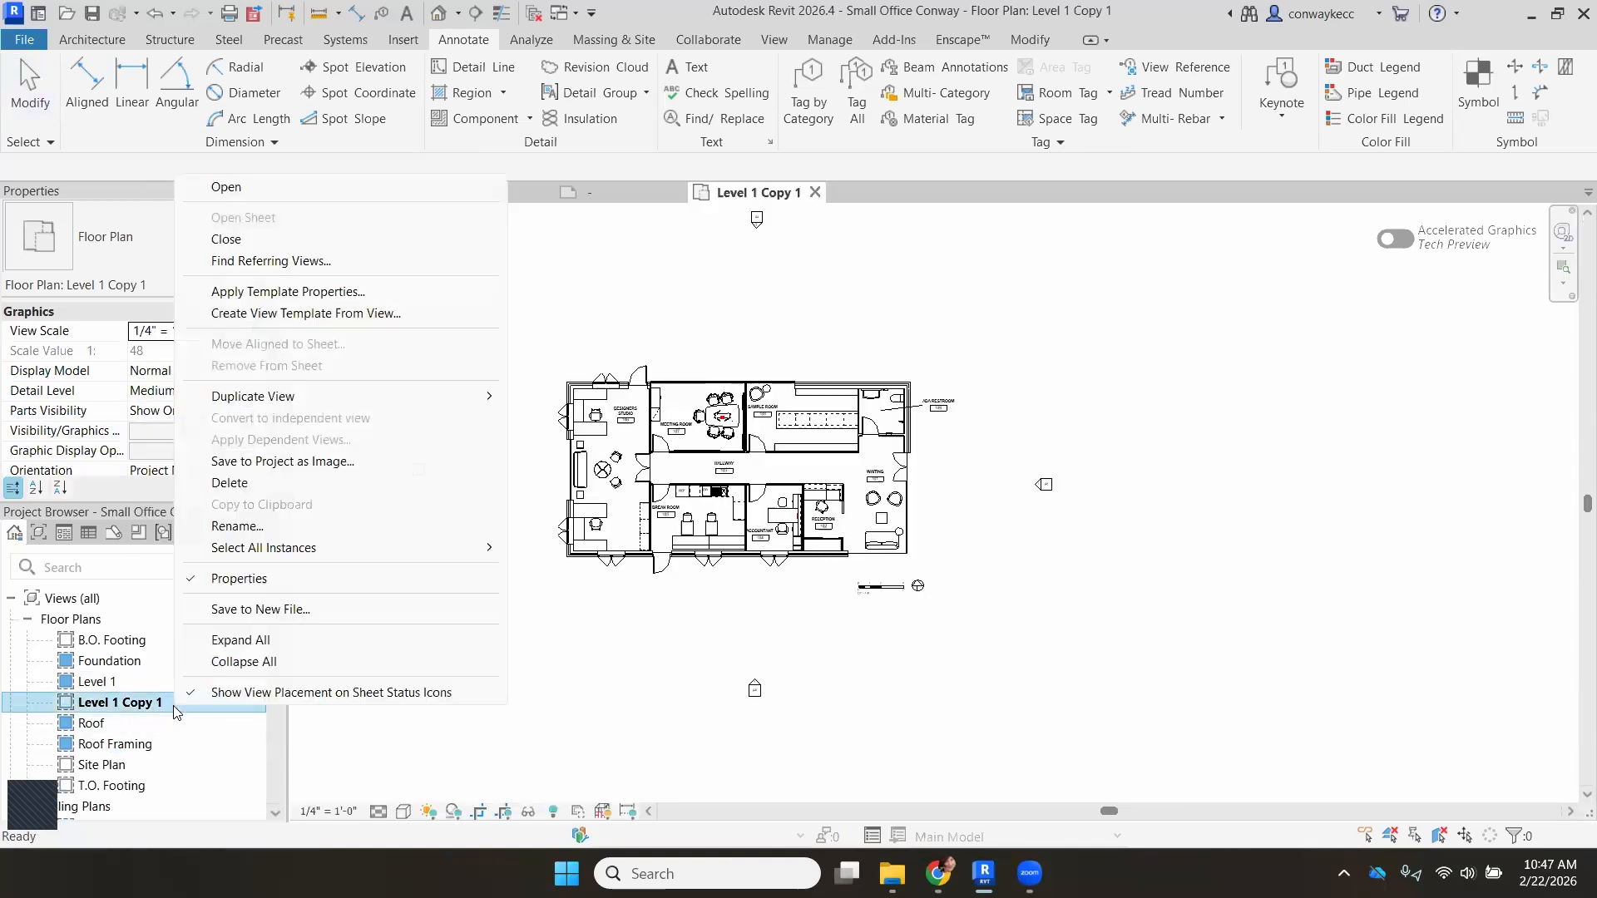
left_click(326, 524)
type("fl")
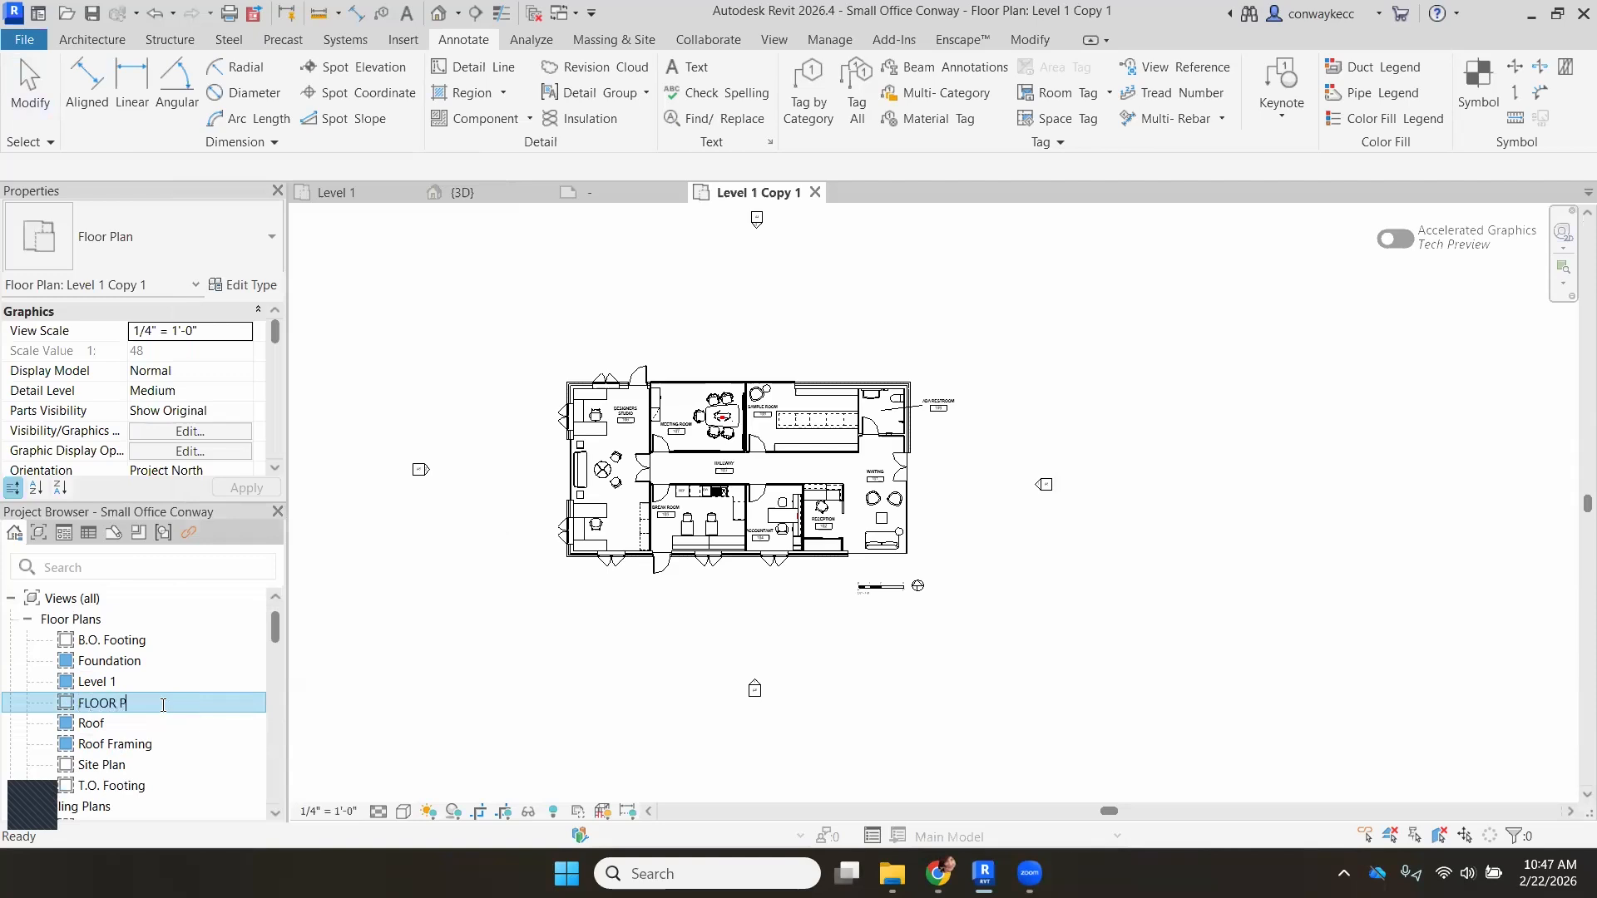
left_click(364, 697)
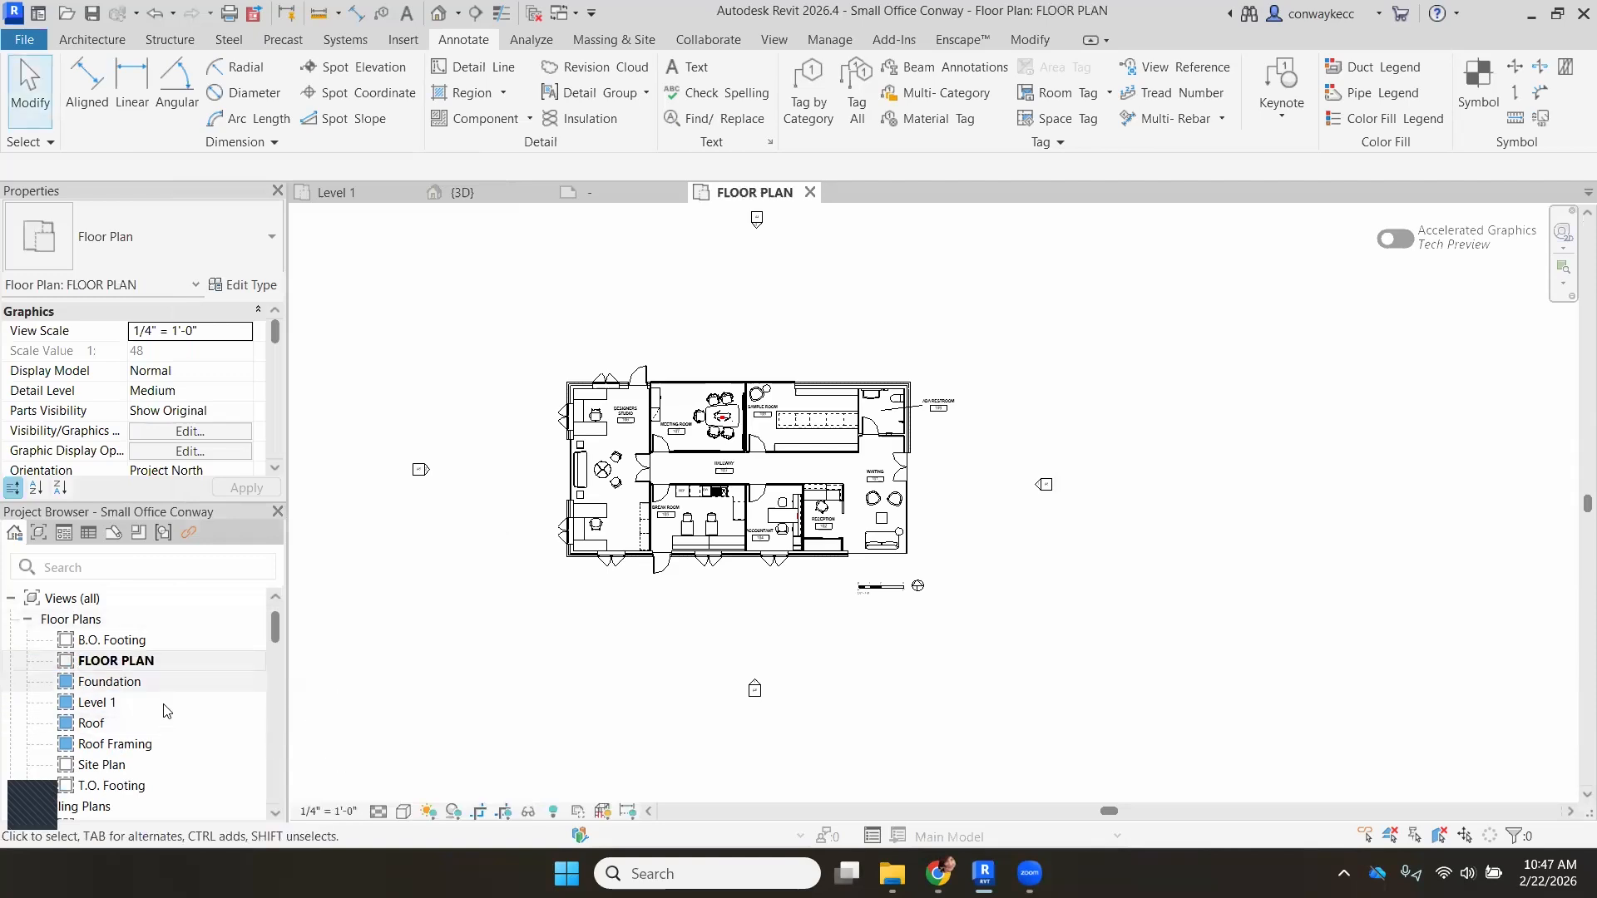
Duplicate the Level 1 floor plan view with detailing again and rename the copy FURNITURE PLAN.
left_click(175, 705)
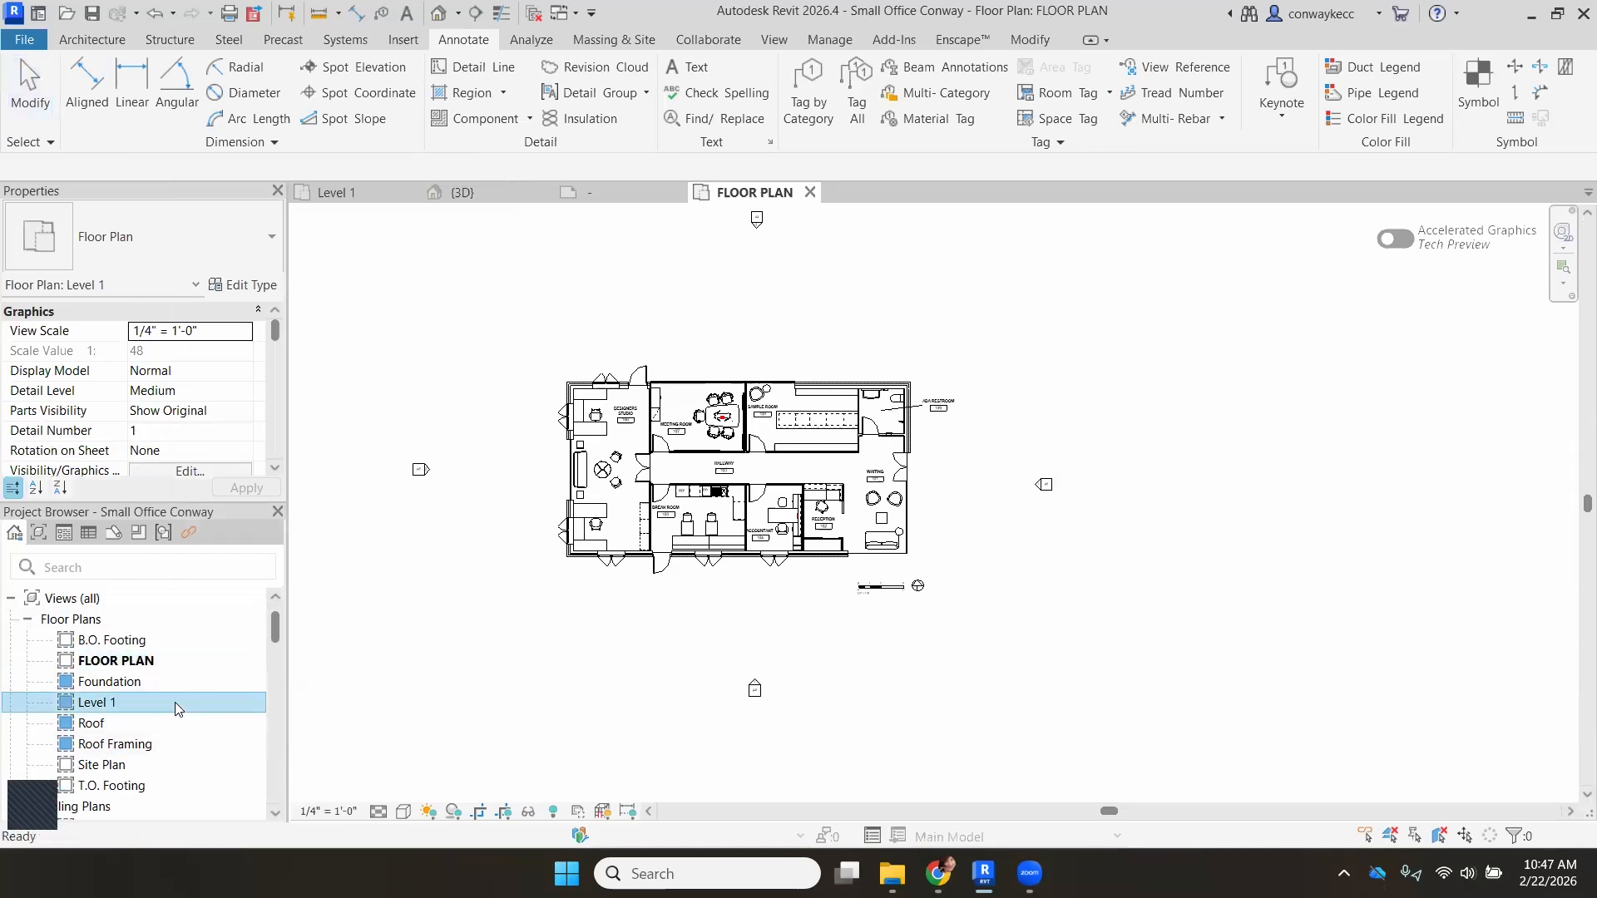
right_click(175, 702)
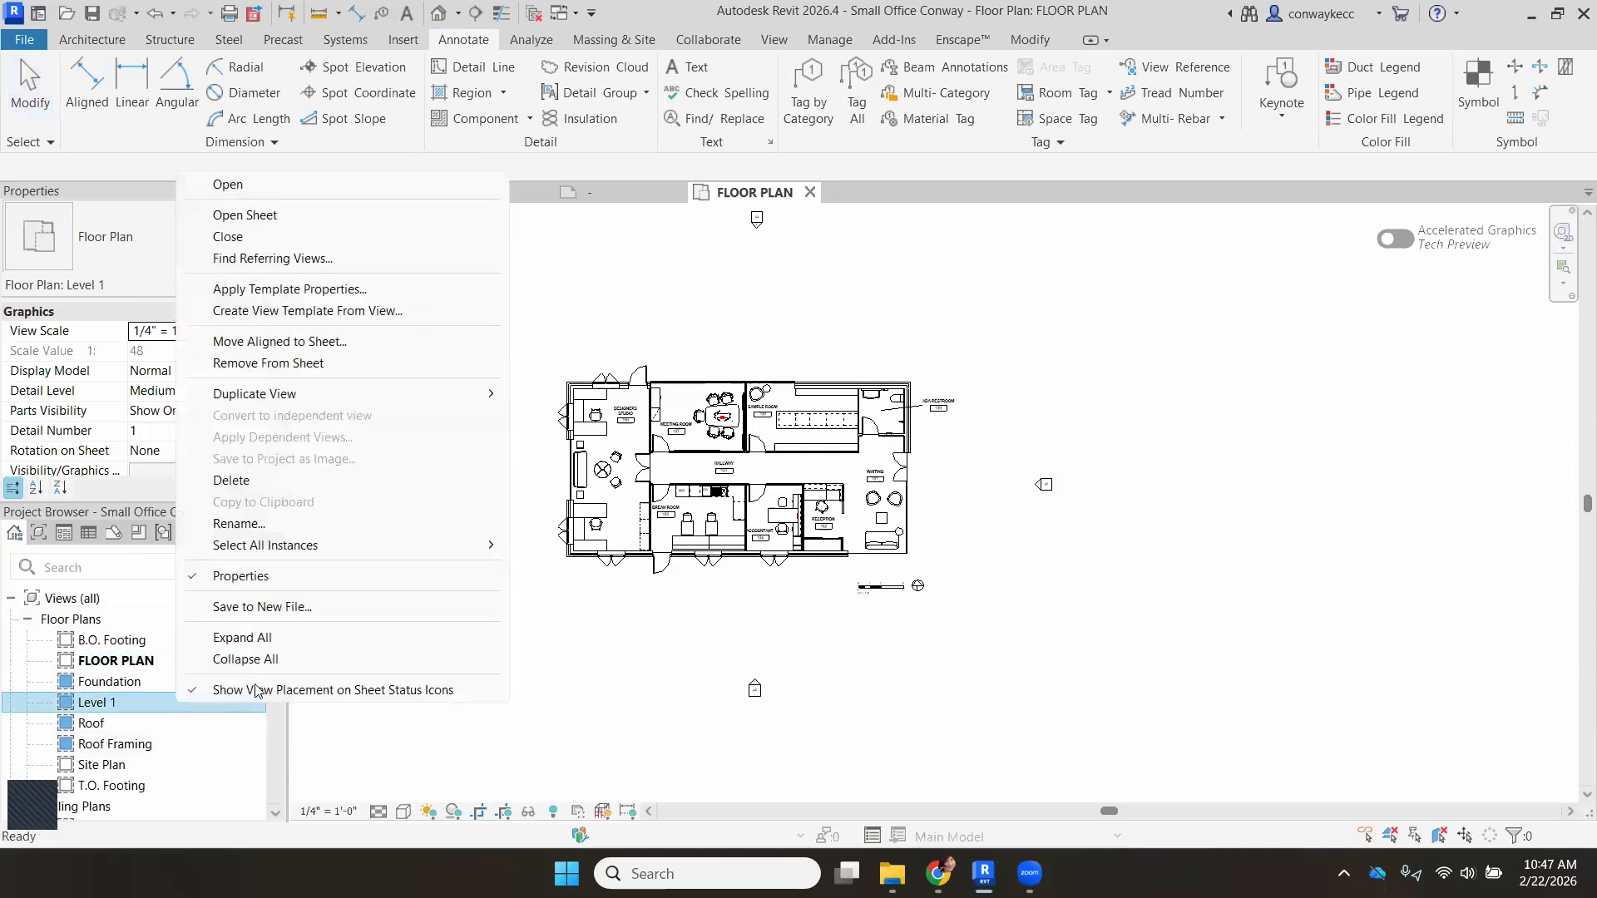
mouse_move(417, 397)
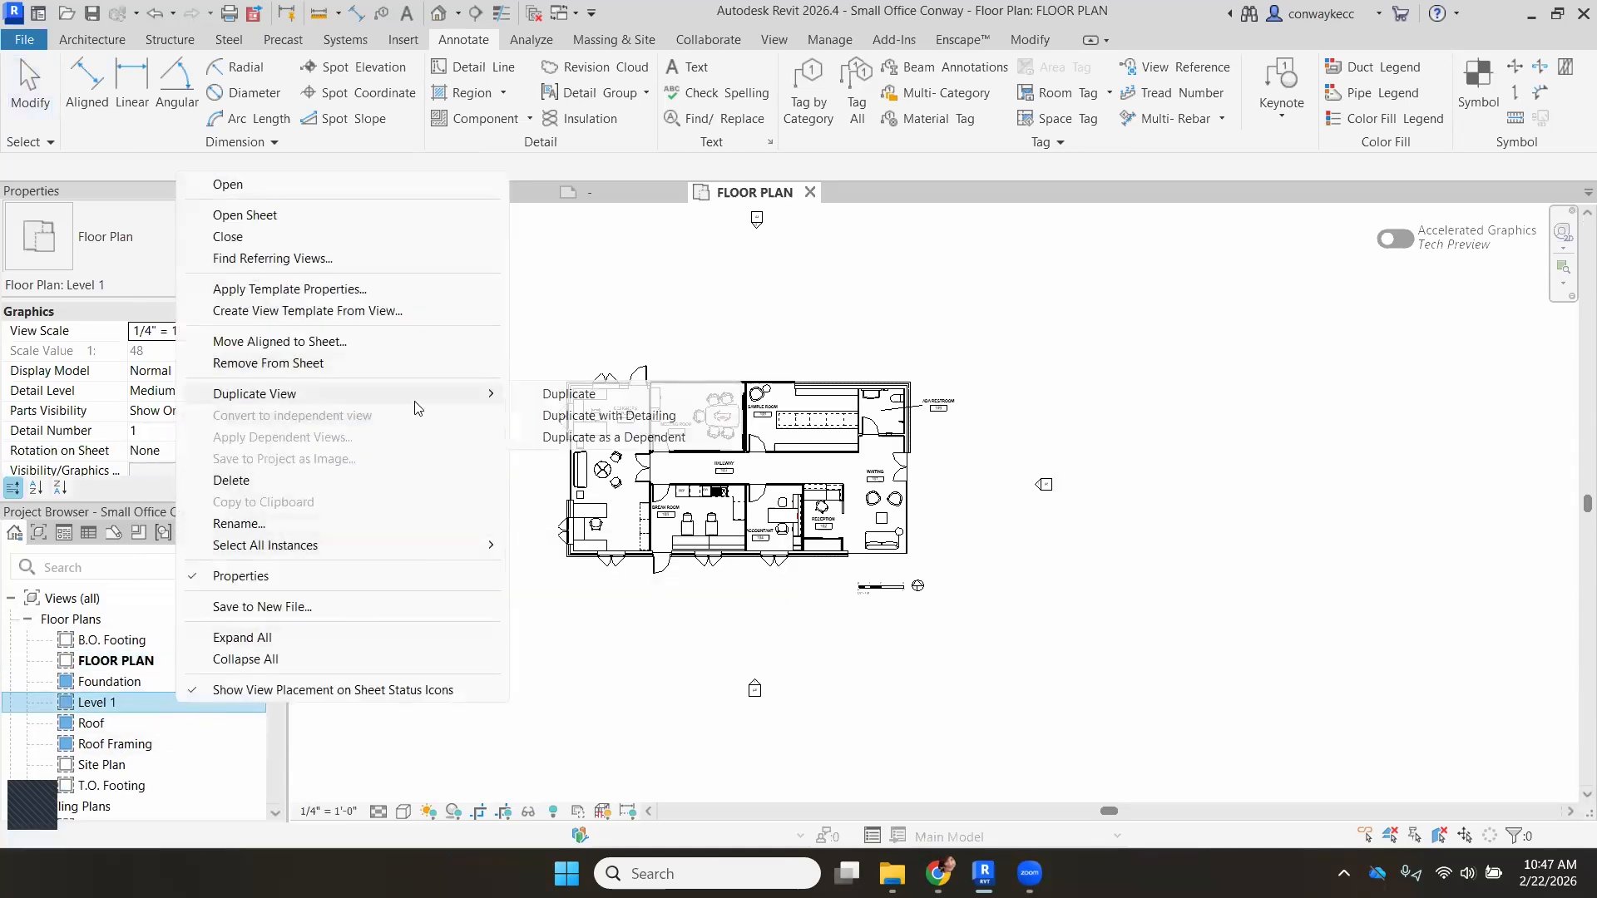
left_click(558, 416)
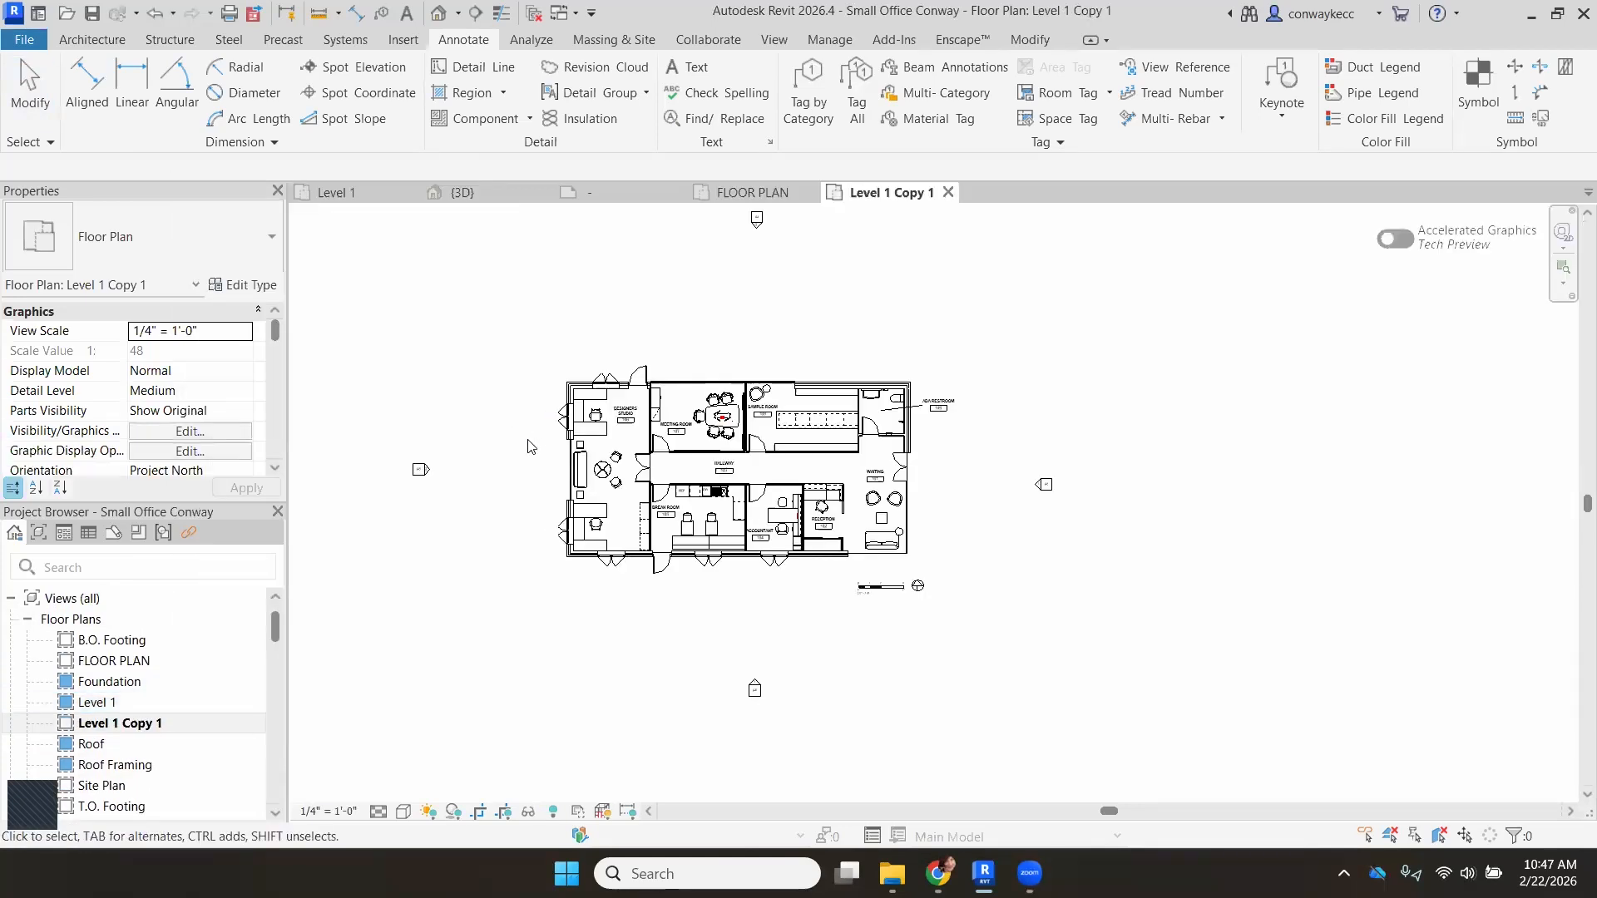
right_click(223, 729)
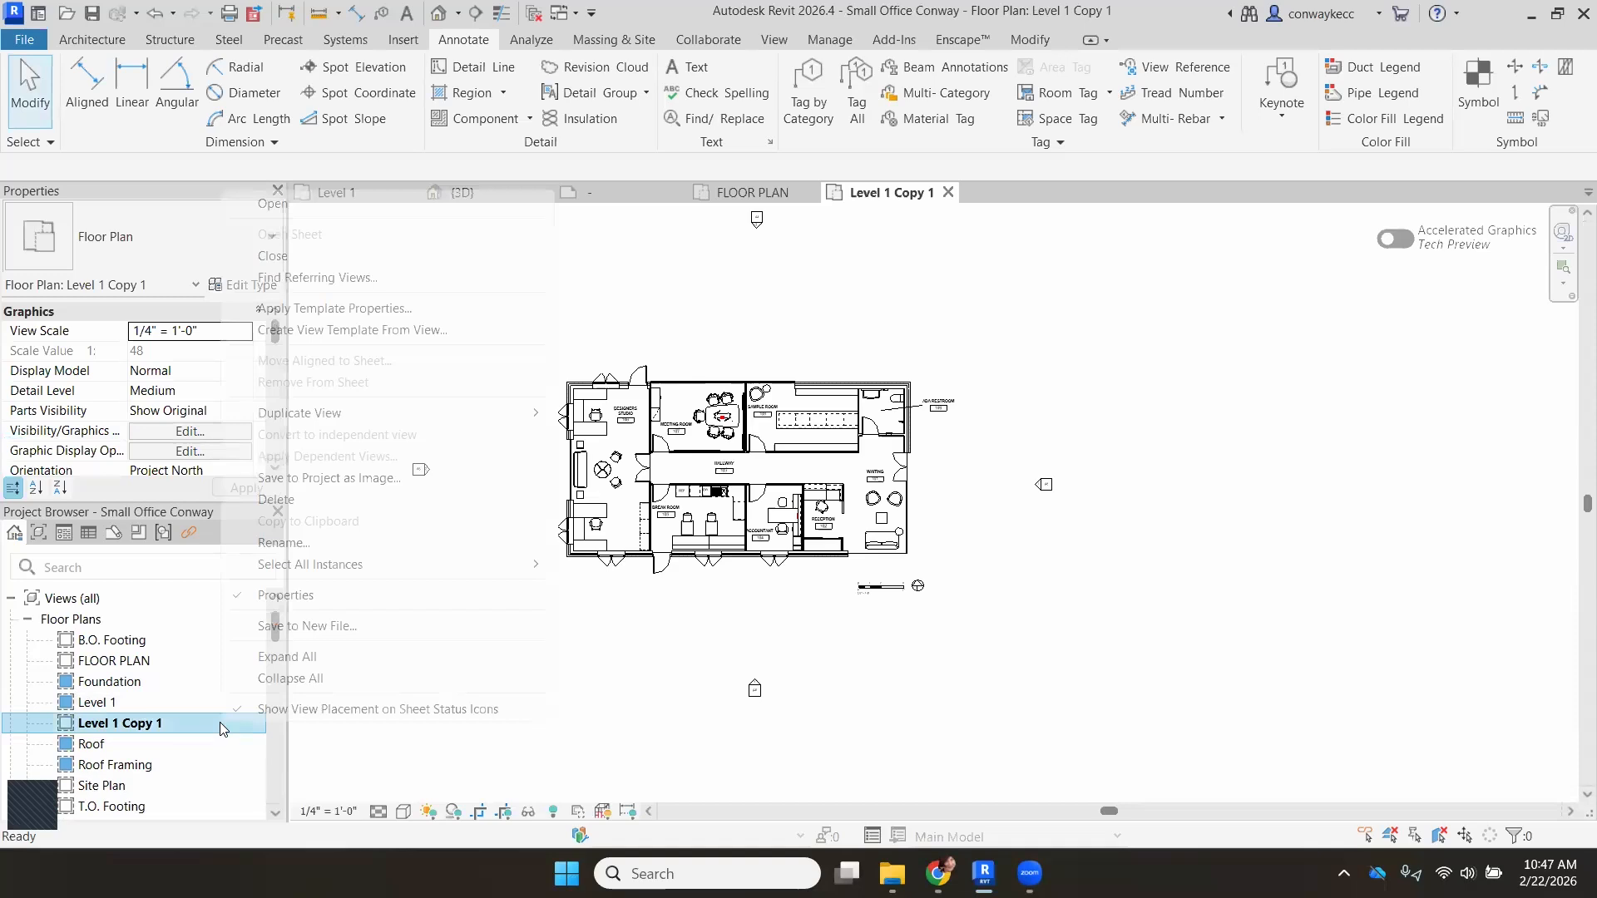
left_click(332, 547)
type("FU")
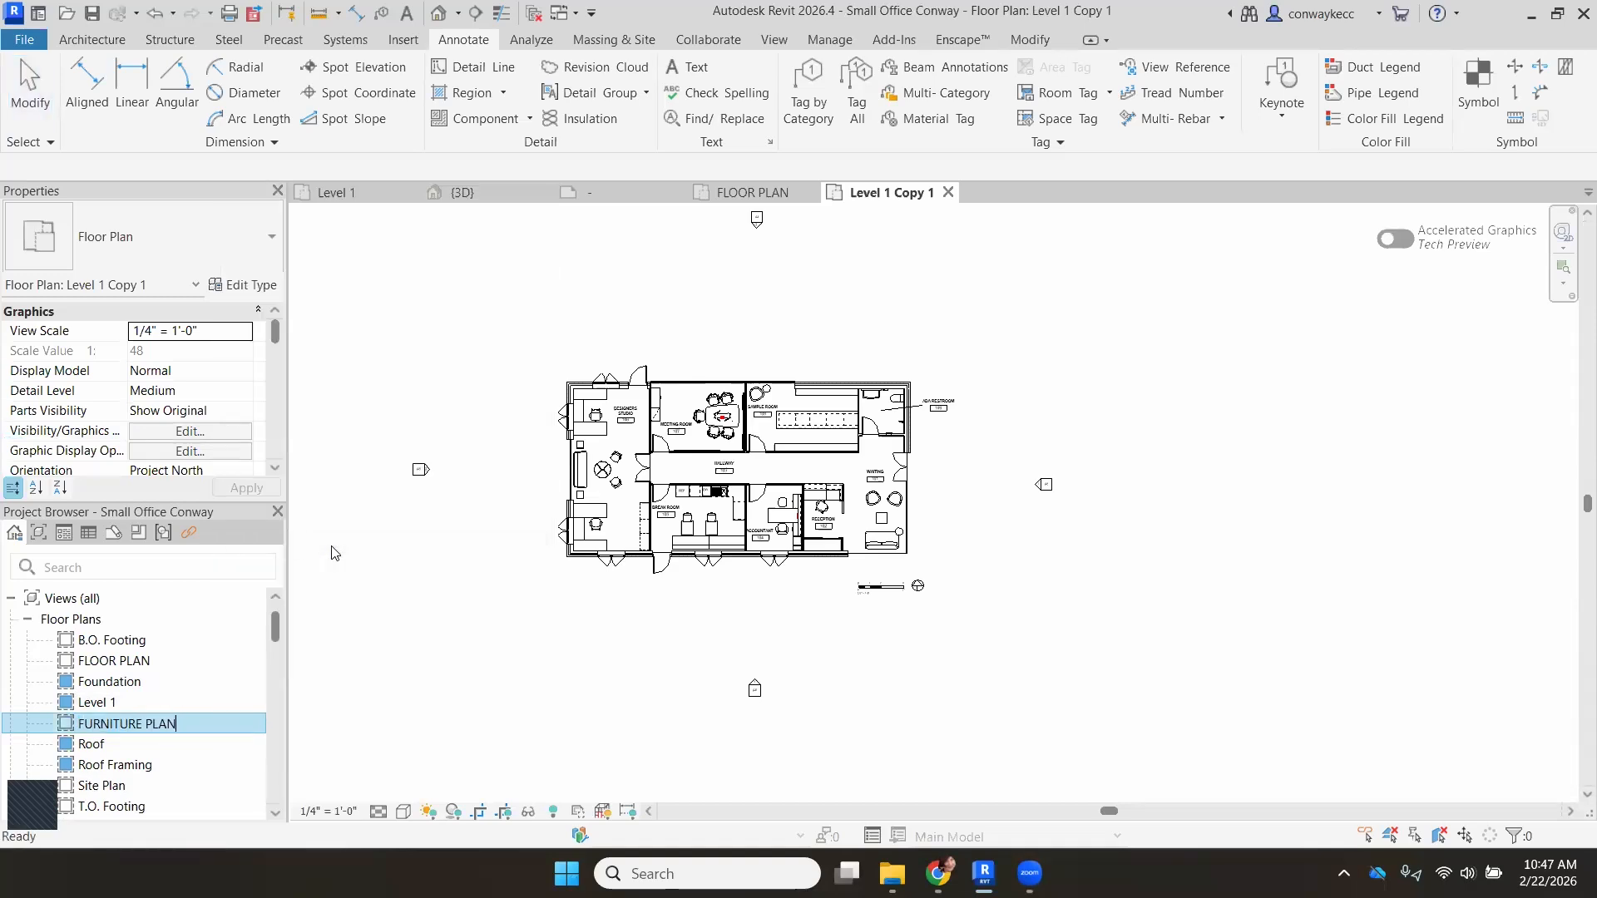
type("RNITURE PLAN")
key("Return")
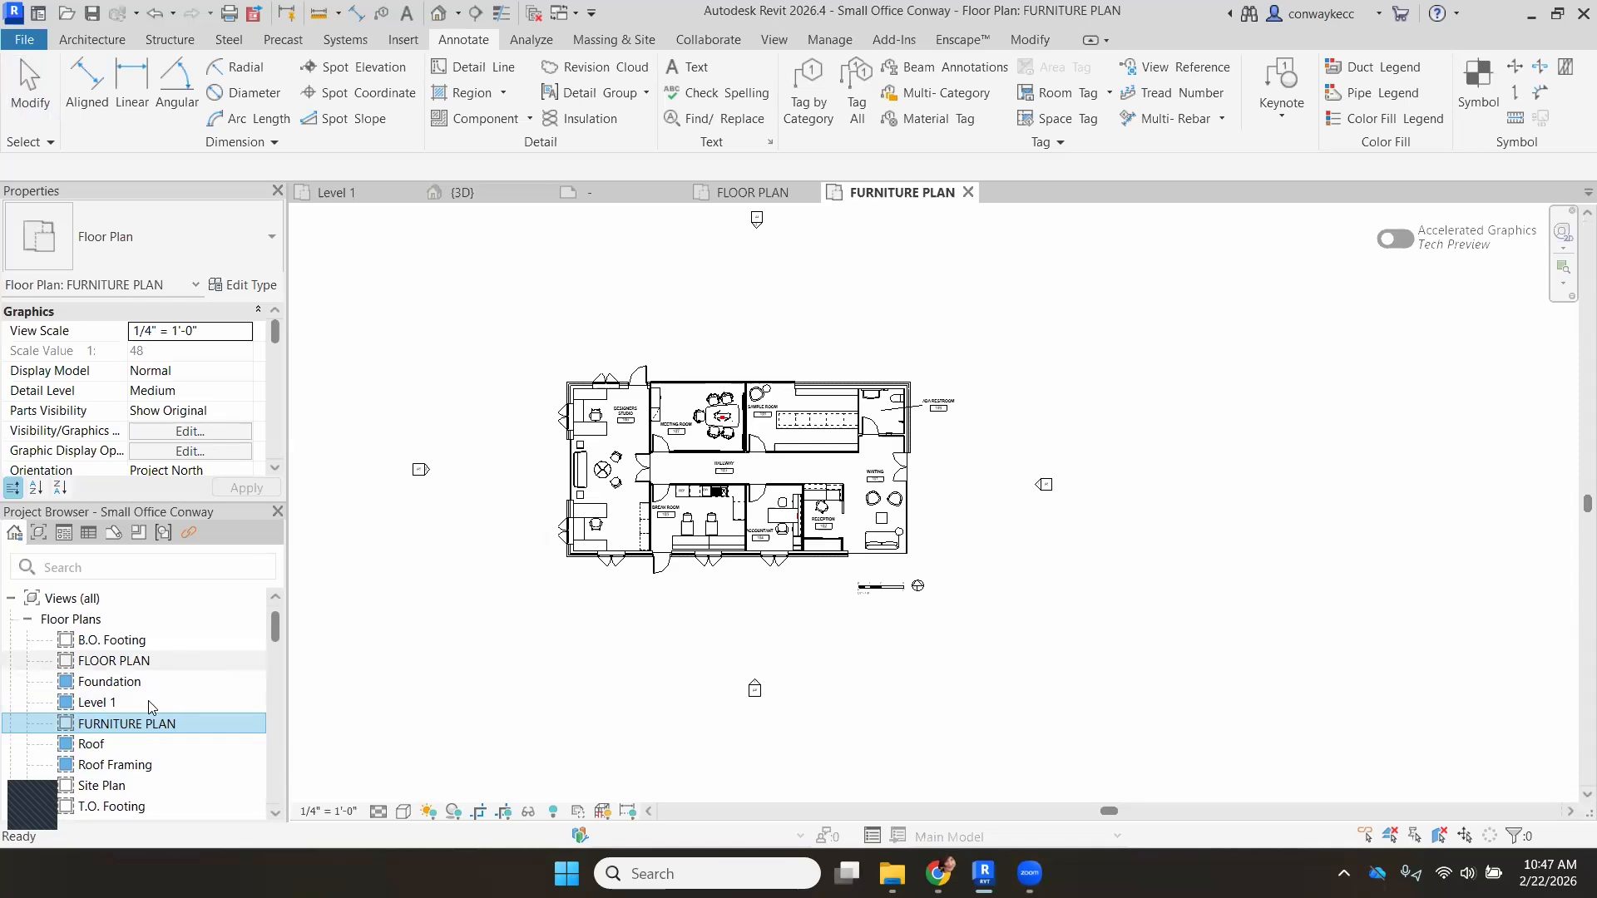
Make another copy of the Level 1 floor plan view with detailing and rename it FLOOR FINISH PLAN.
left_click(145, 723)
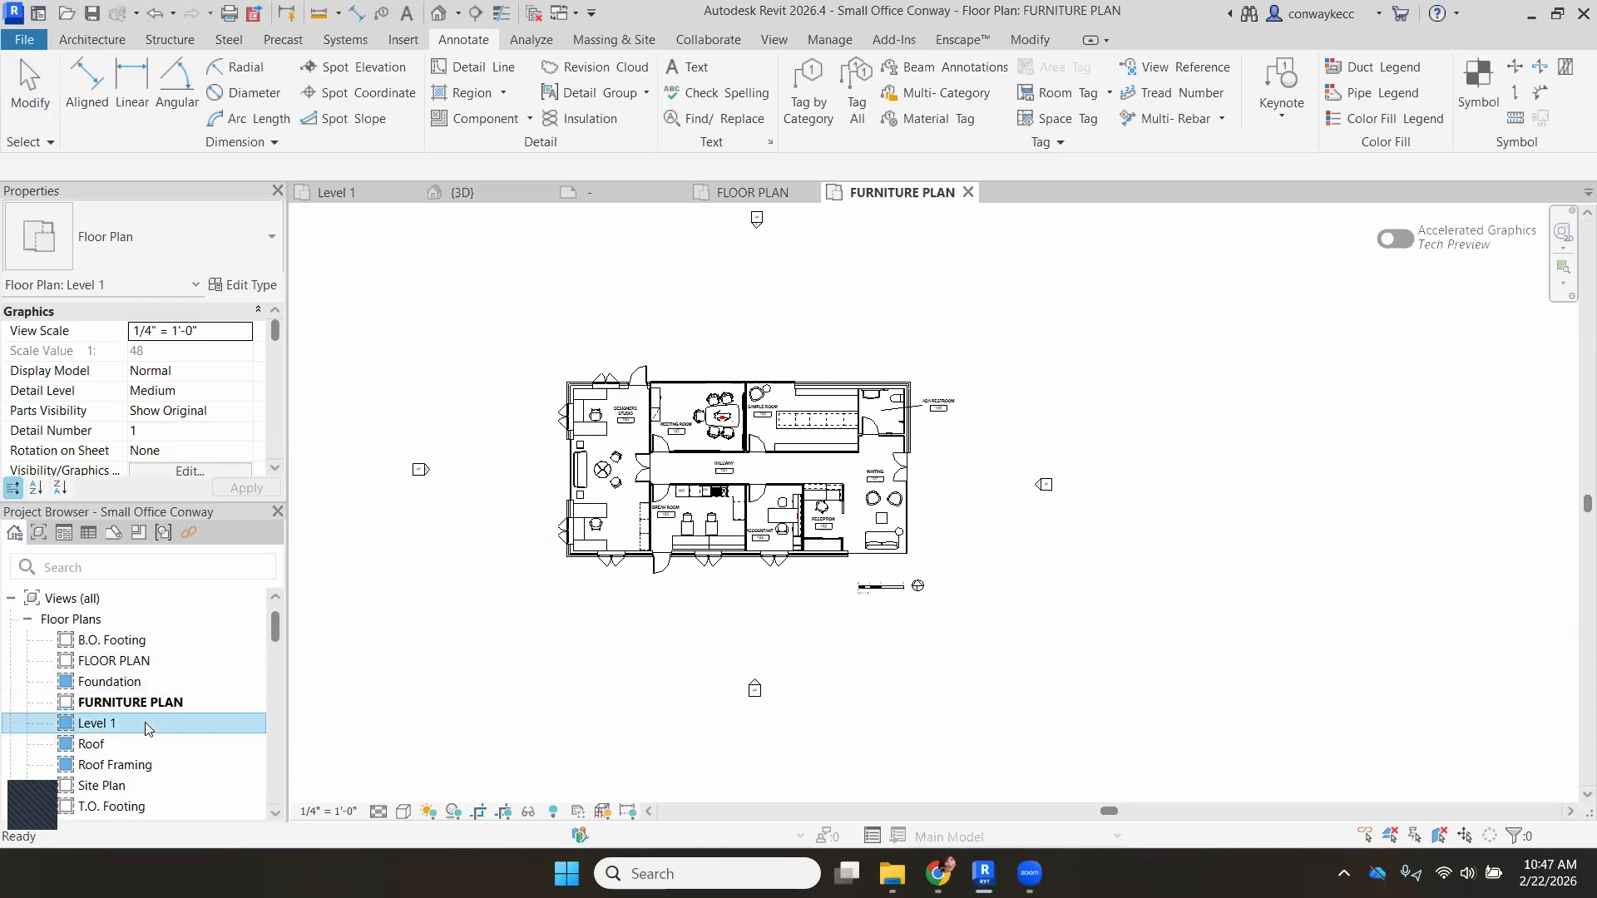
right_click(145, 722)
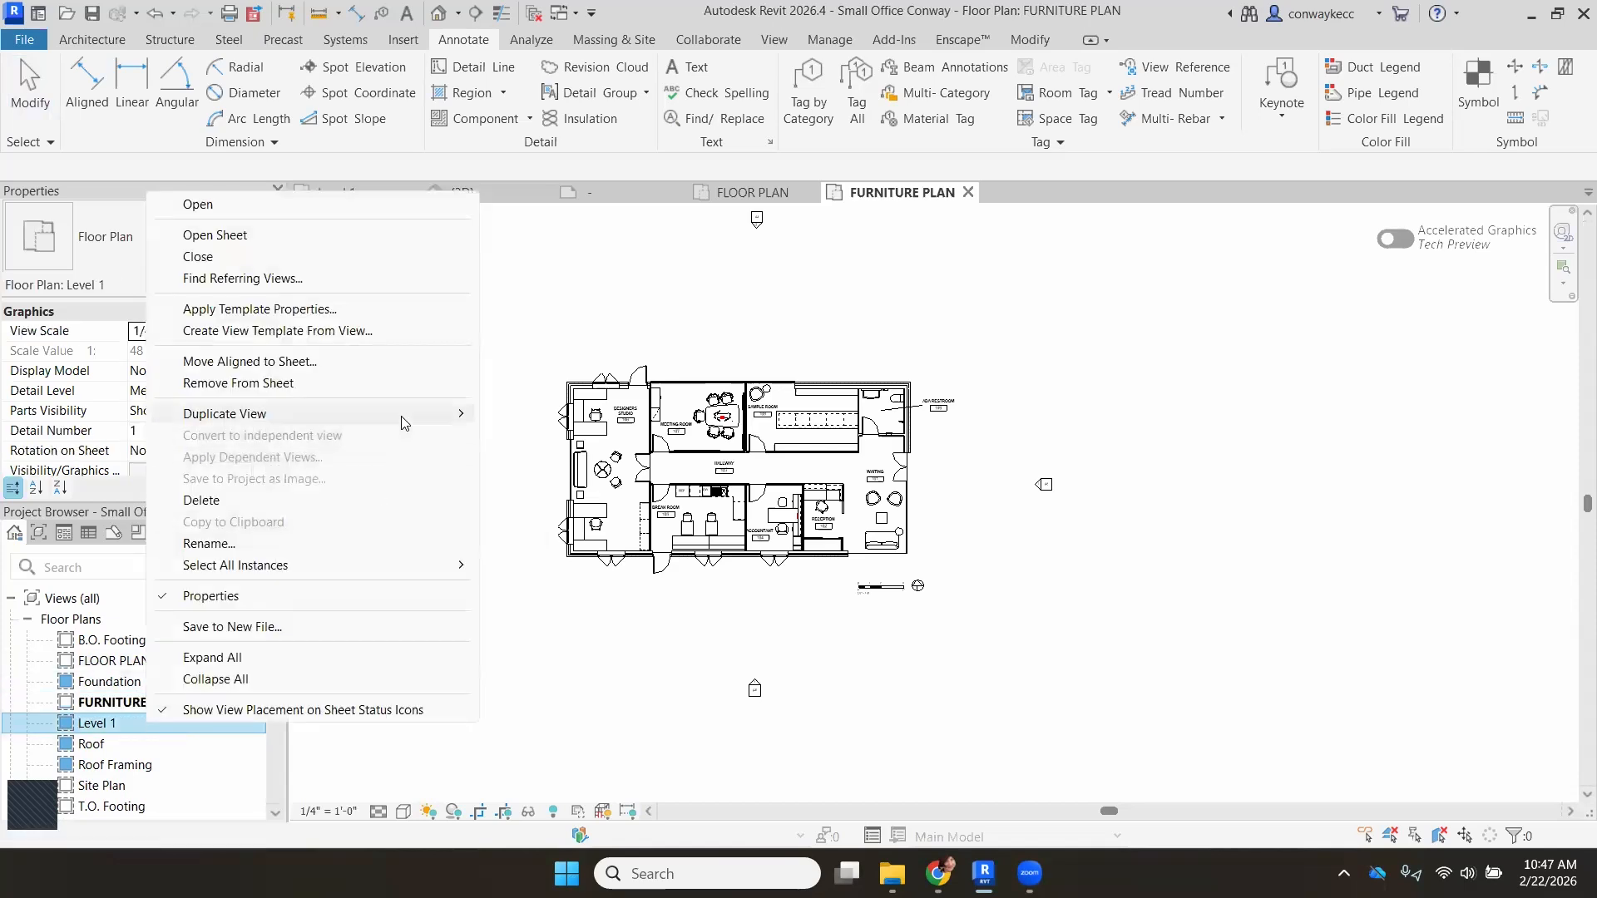
mouse_move(401, 422)
left_click(539, 433)
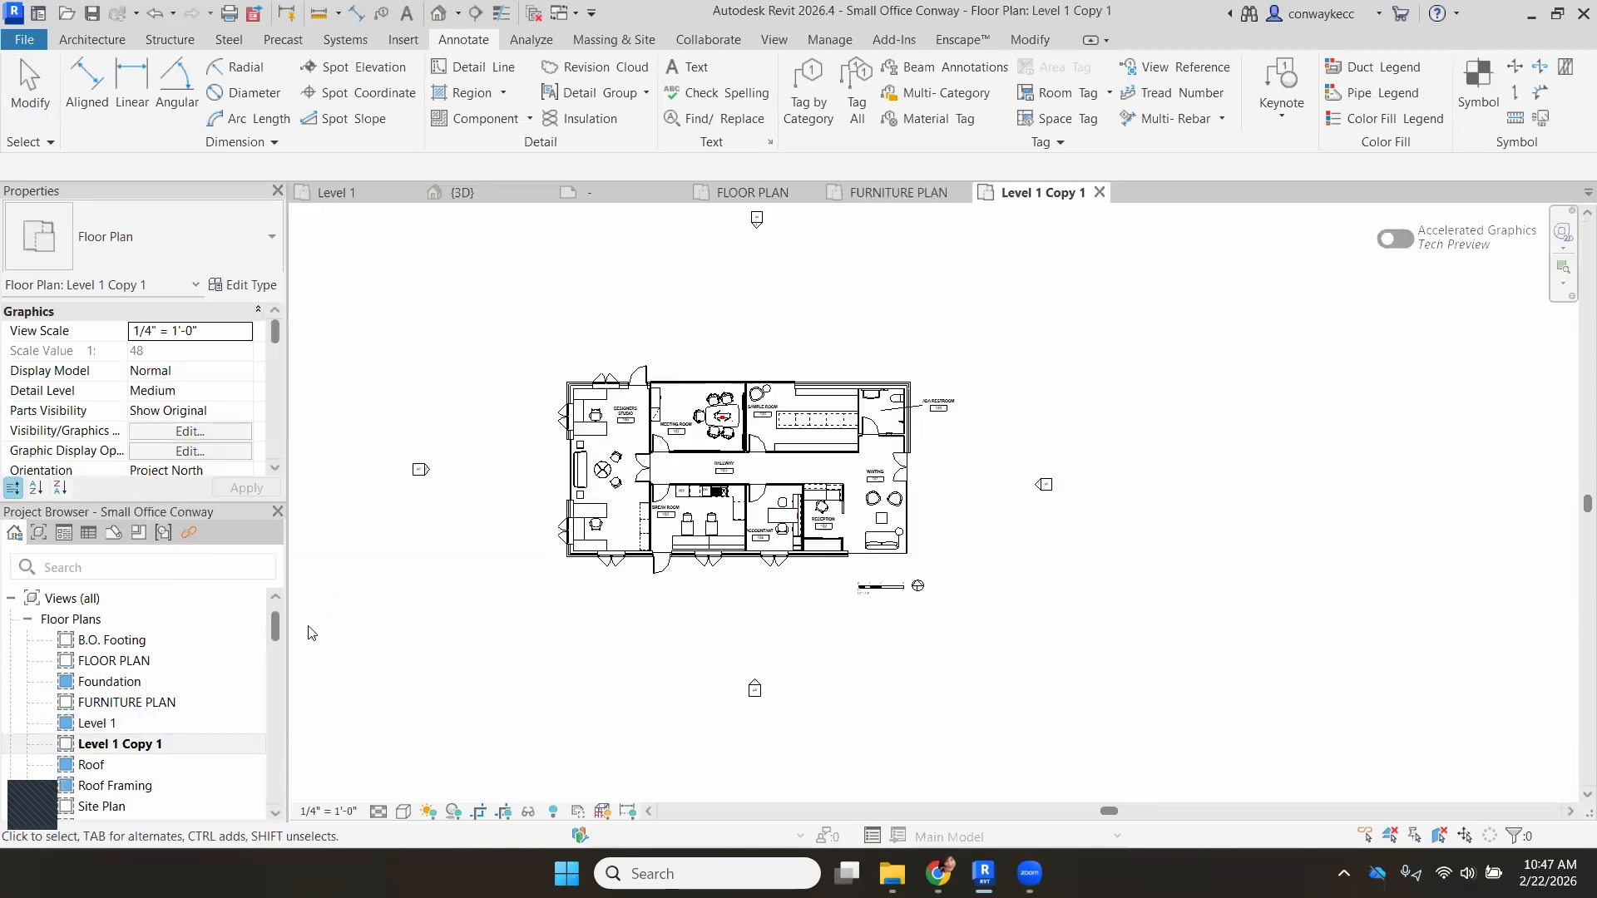
right_click(191, 744)
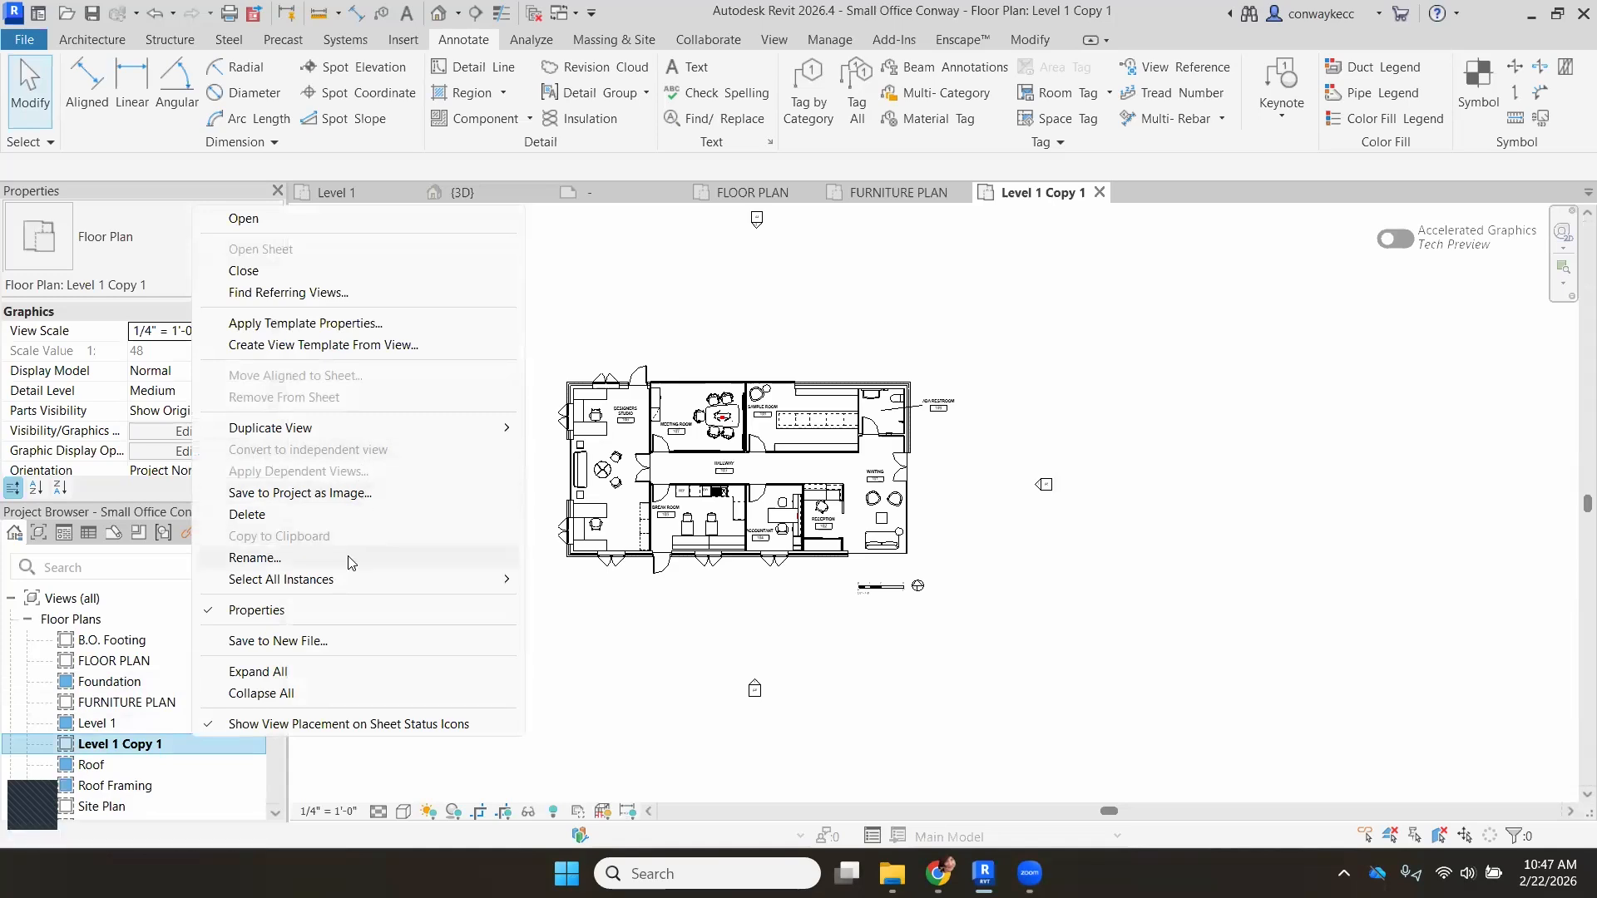
left_click(331, 557)
type("FLOOR FINISH PLAN")
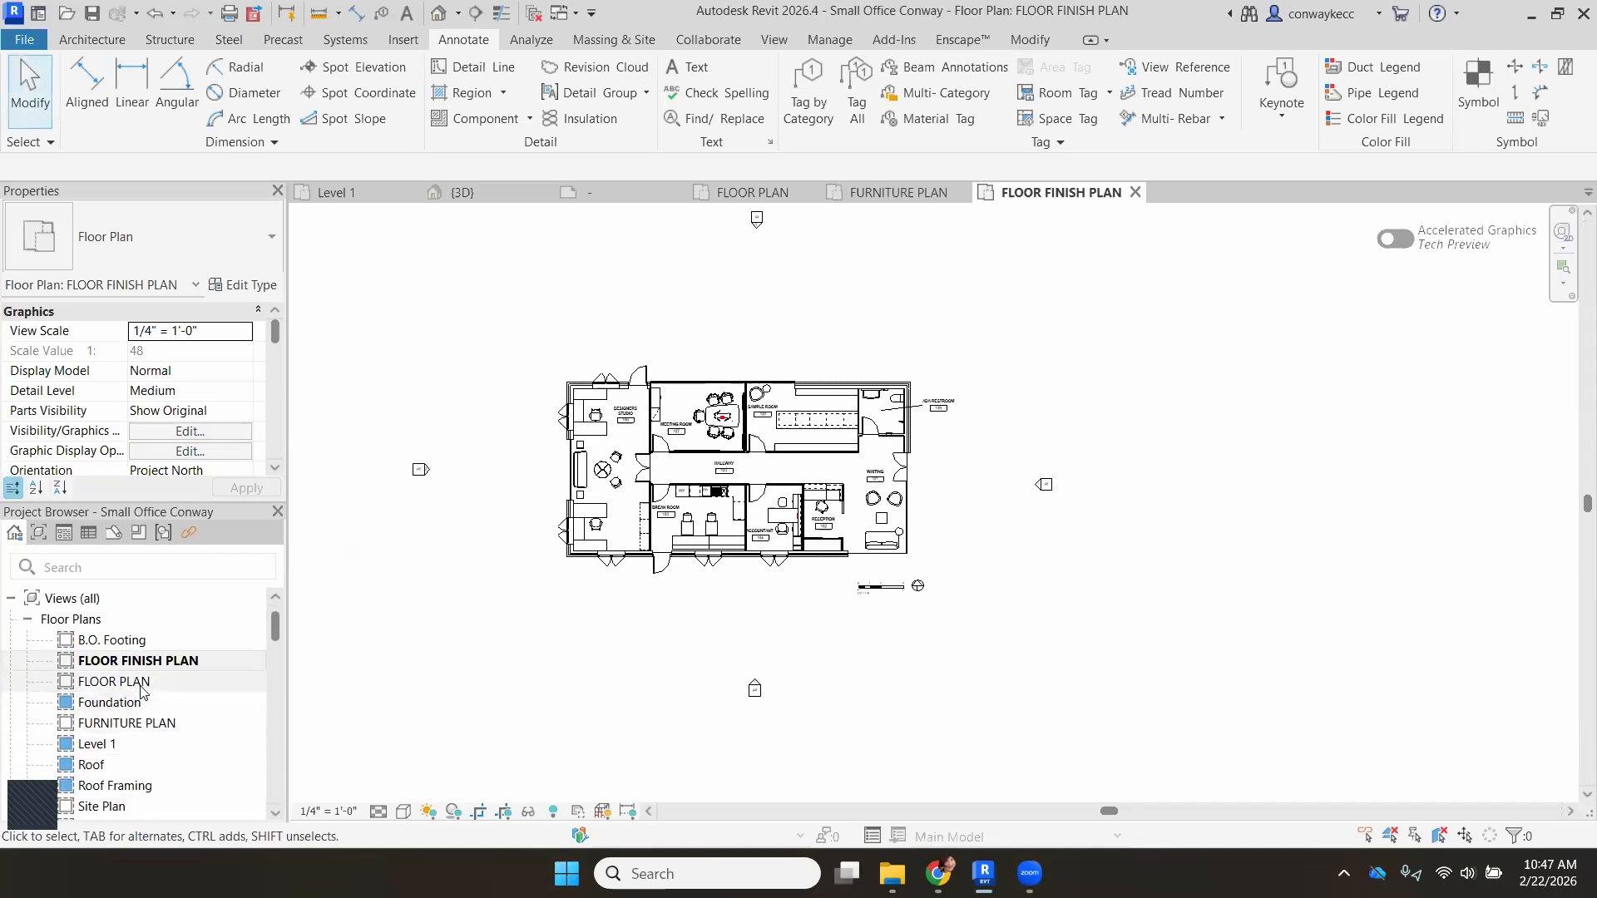
Open the FLOOR PLAN view and save the project.
left_click(186, 682)
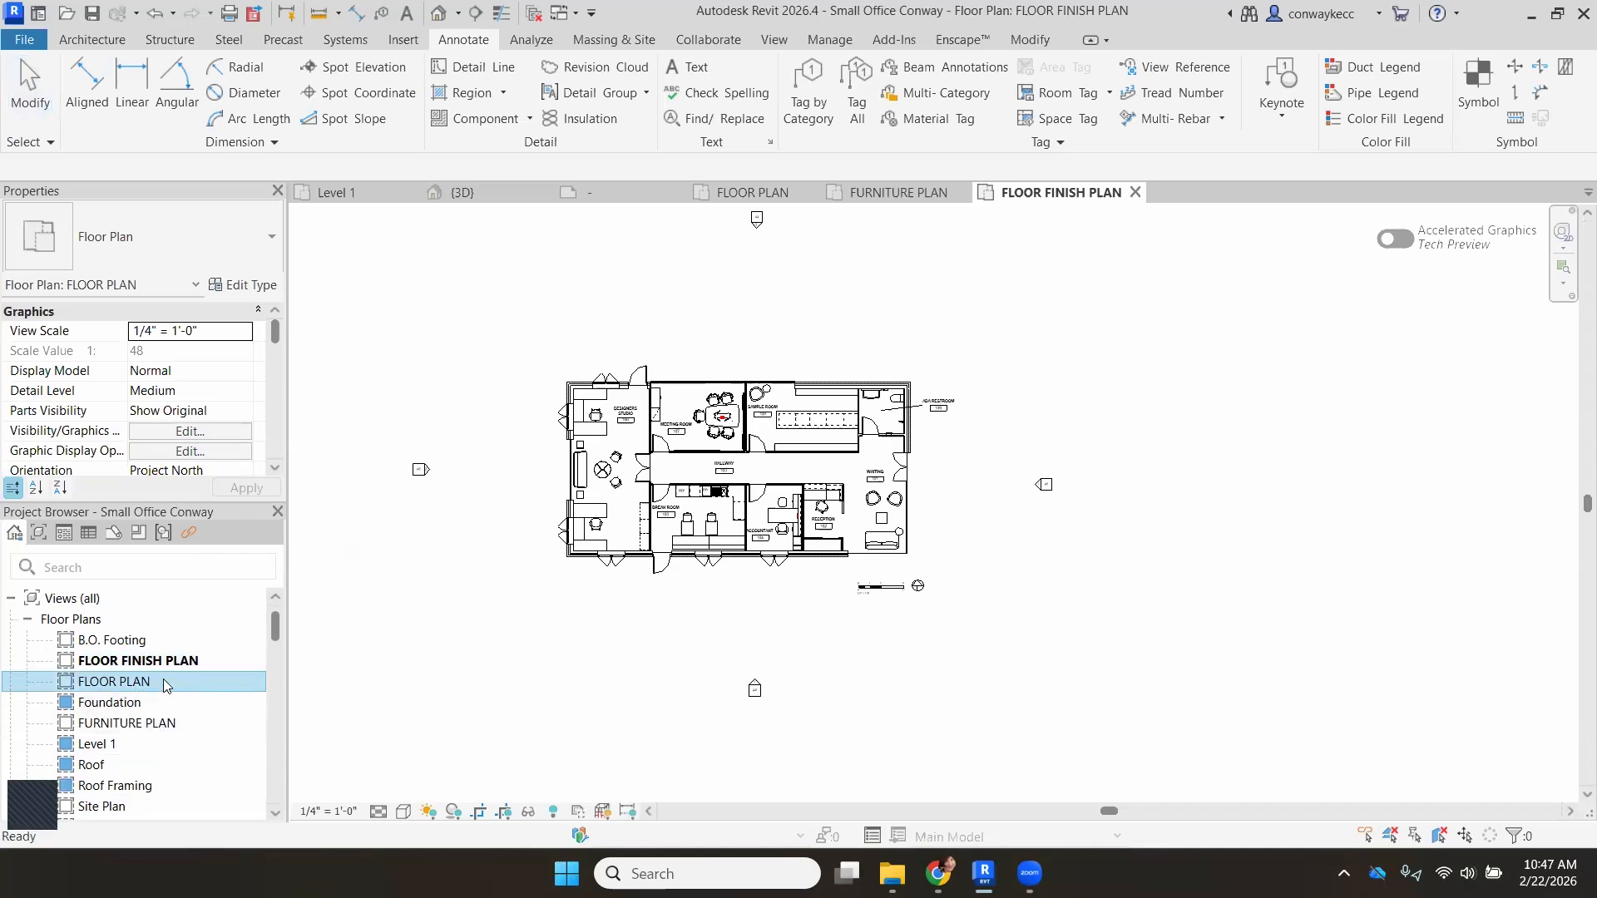
double_click(163, 684)
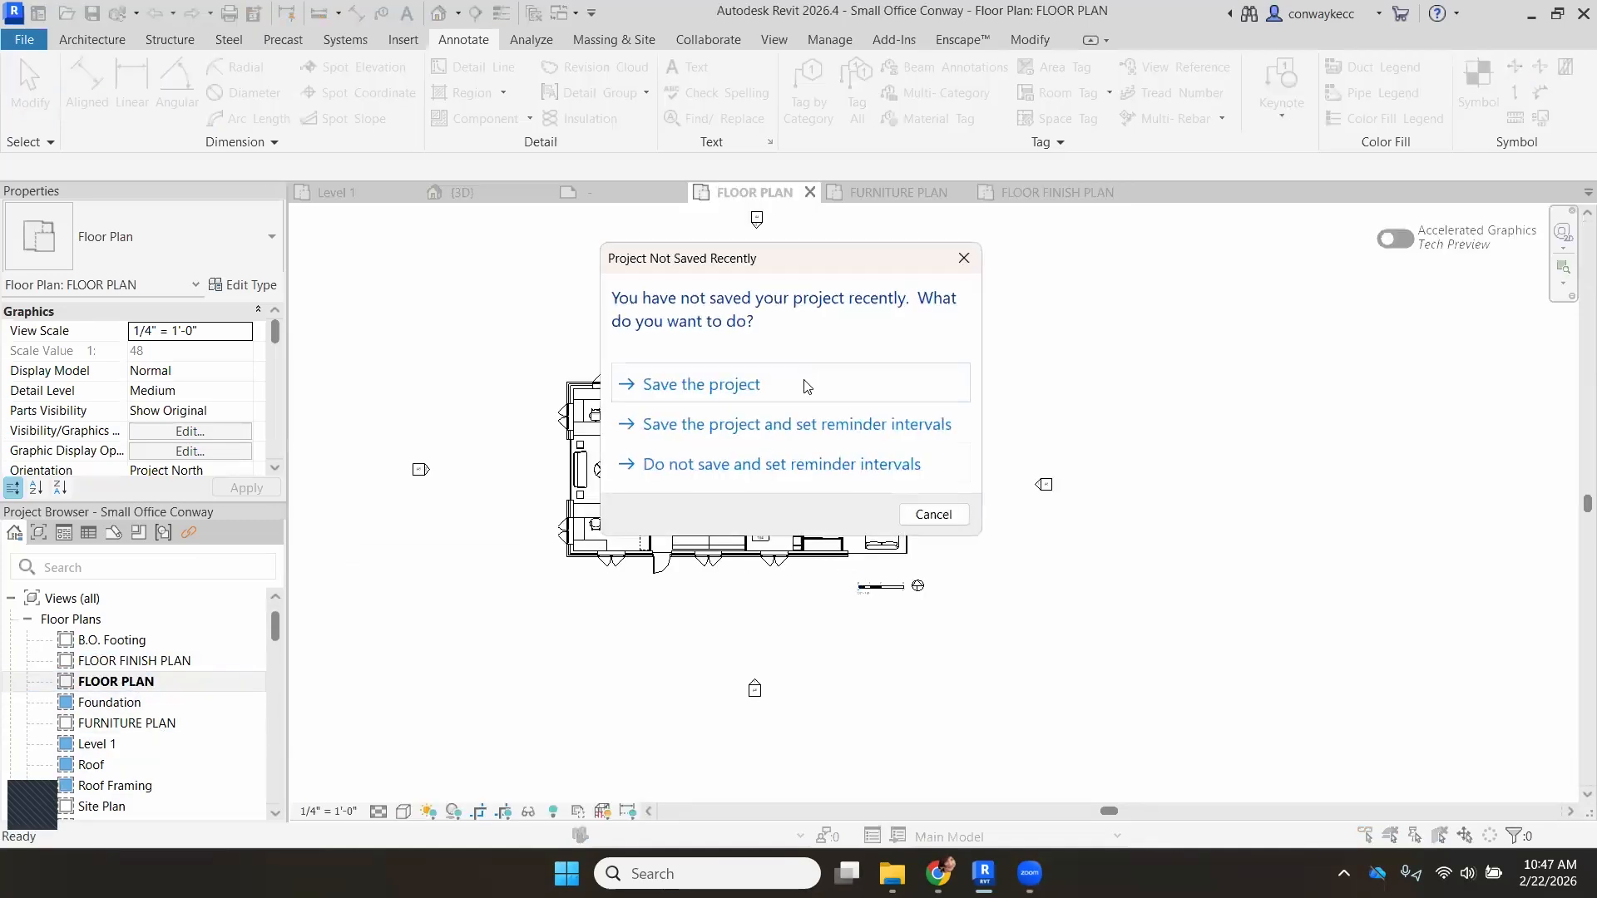
left_click(803, 385)
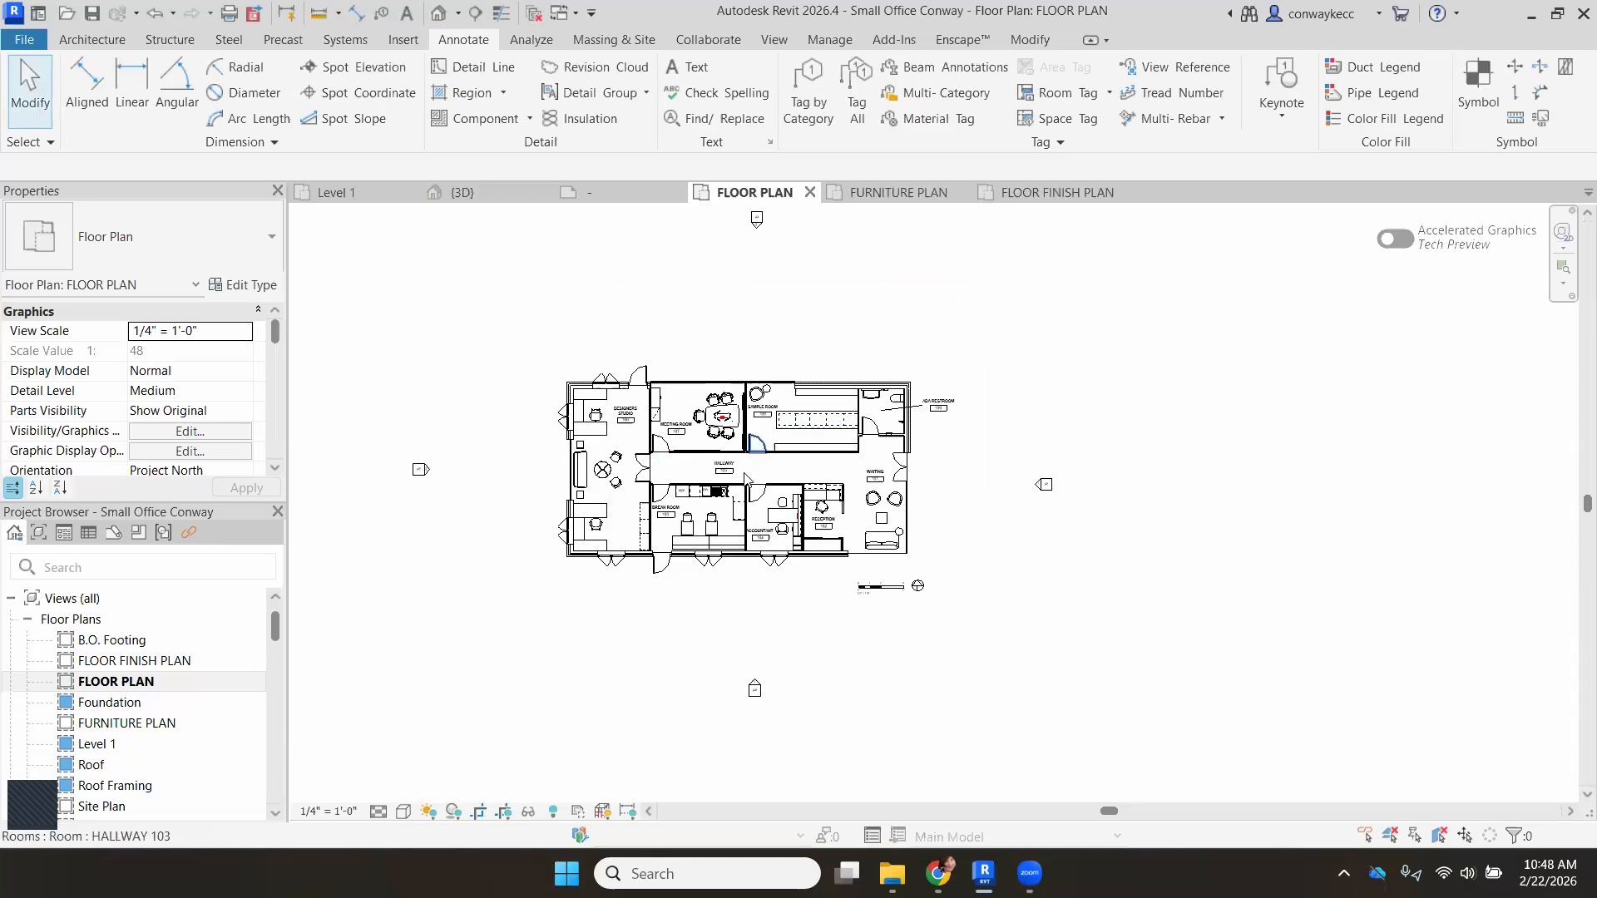
Hide the whole Furniture category in the FLOOR PLAN view, using the upper desk chair in the Designers Studio.
scroll(741, 438, "up", 2)
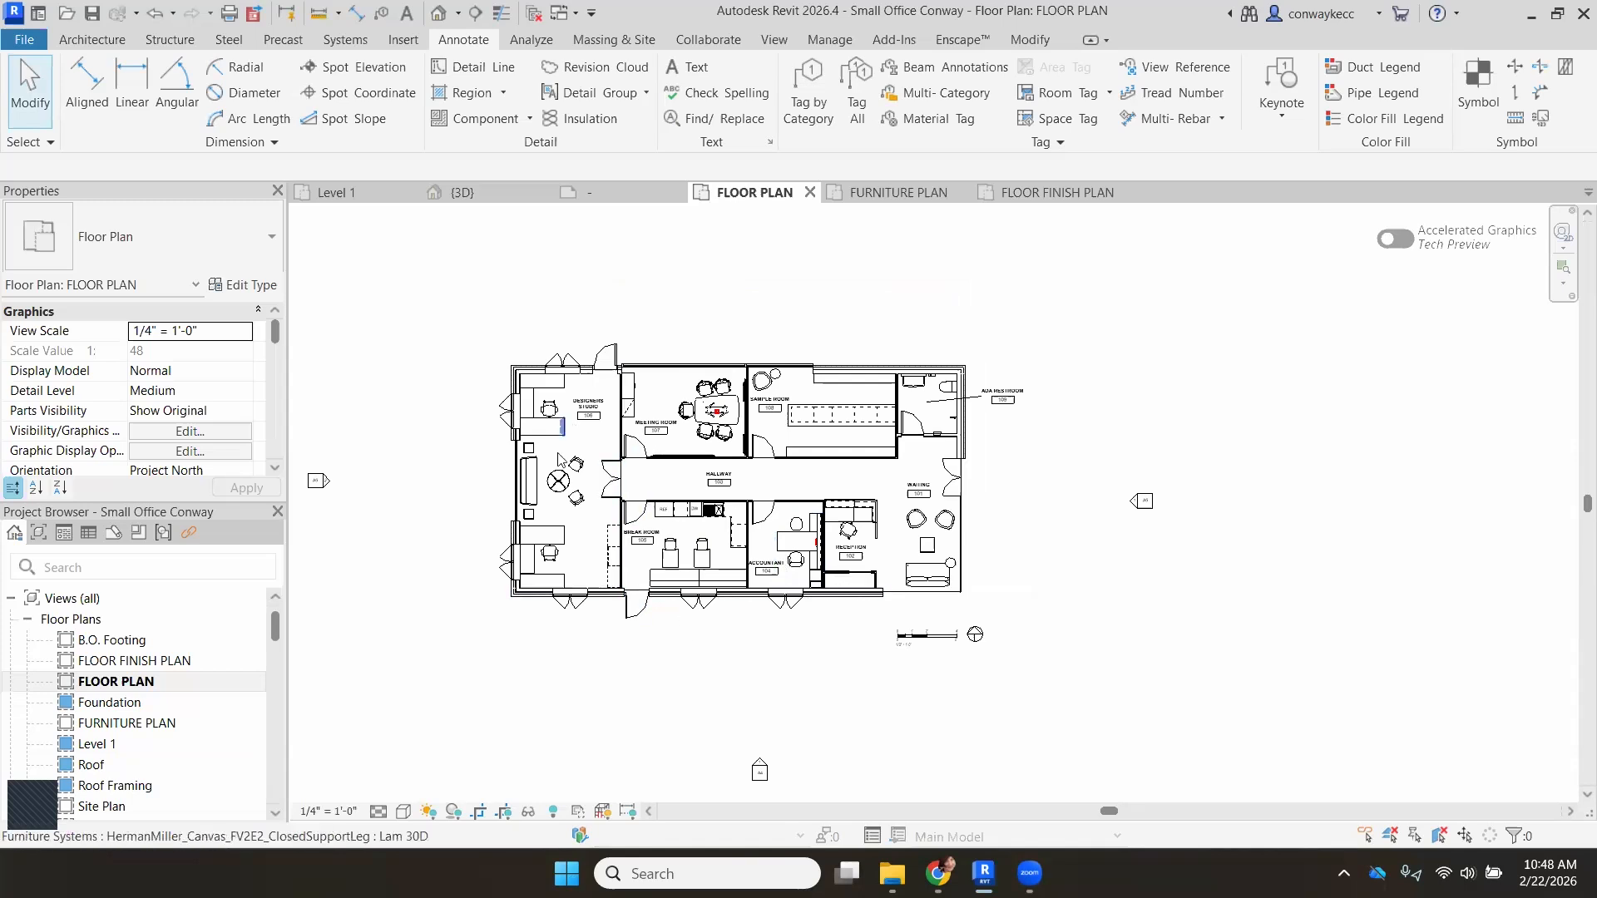
scroll(640, 441, "up", 1)
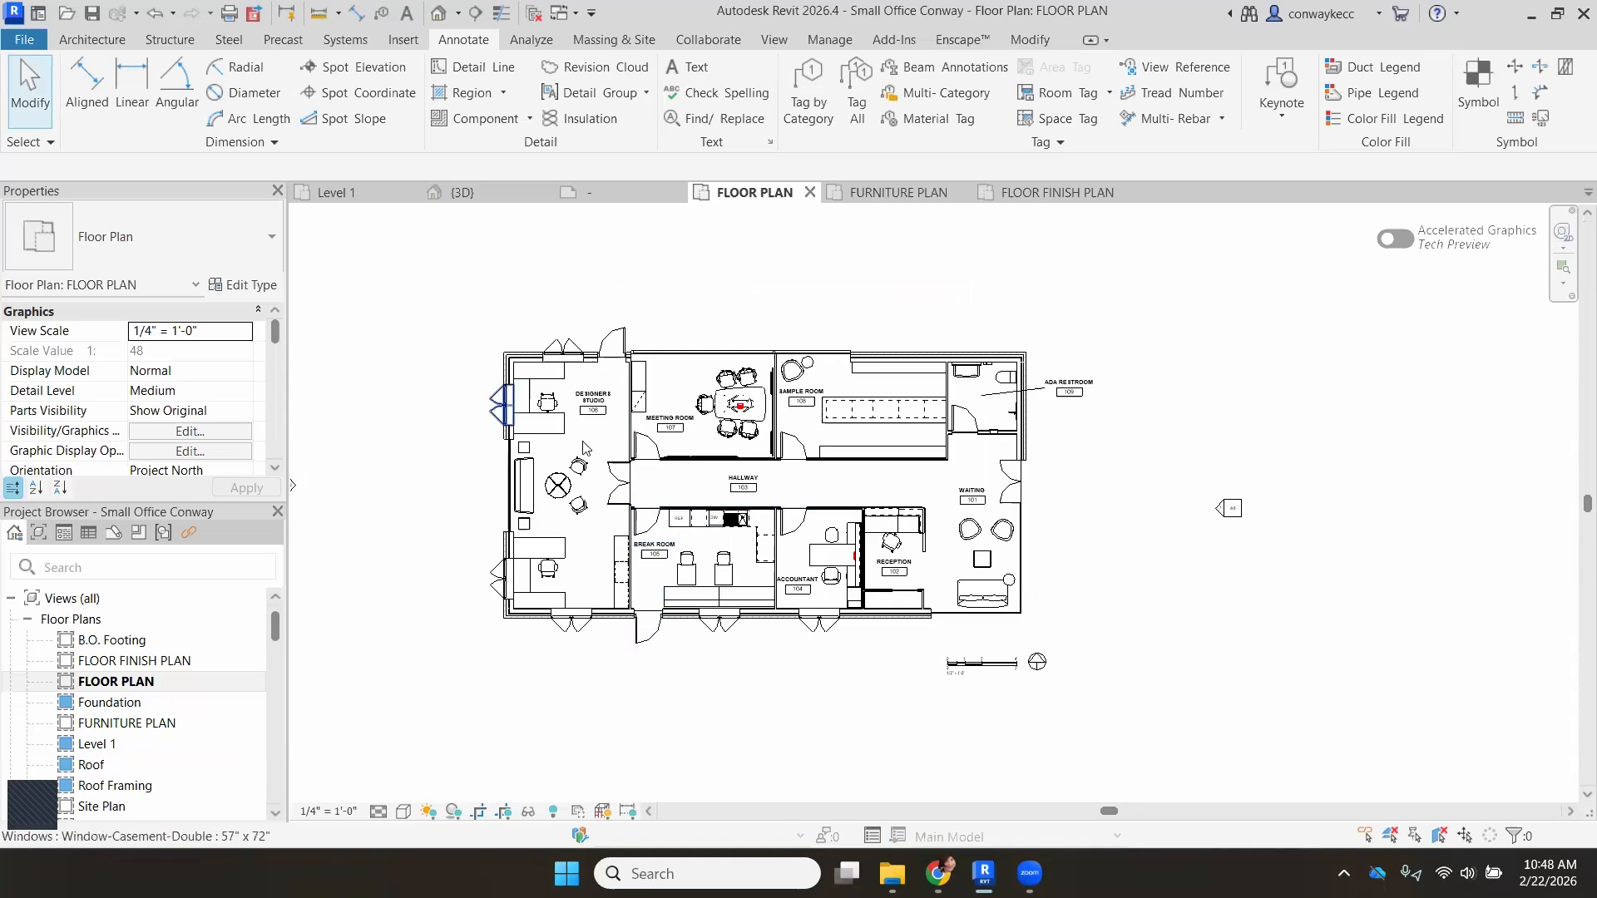
scroll(509, 424, "up", 2)
left_click(584, 396)
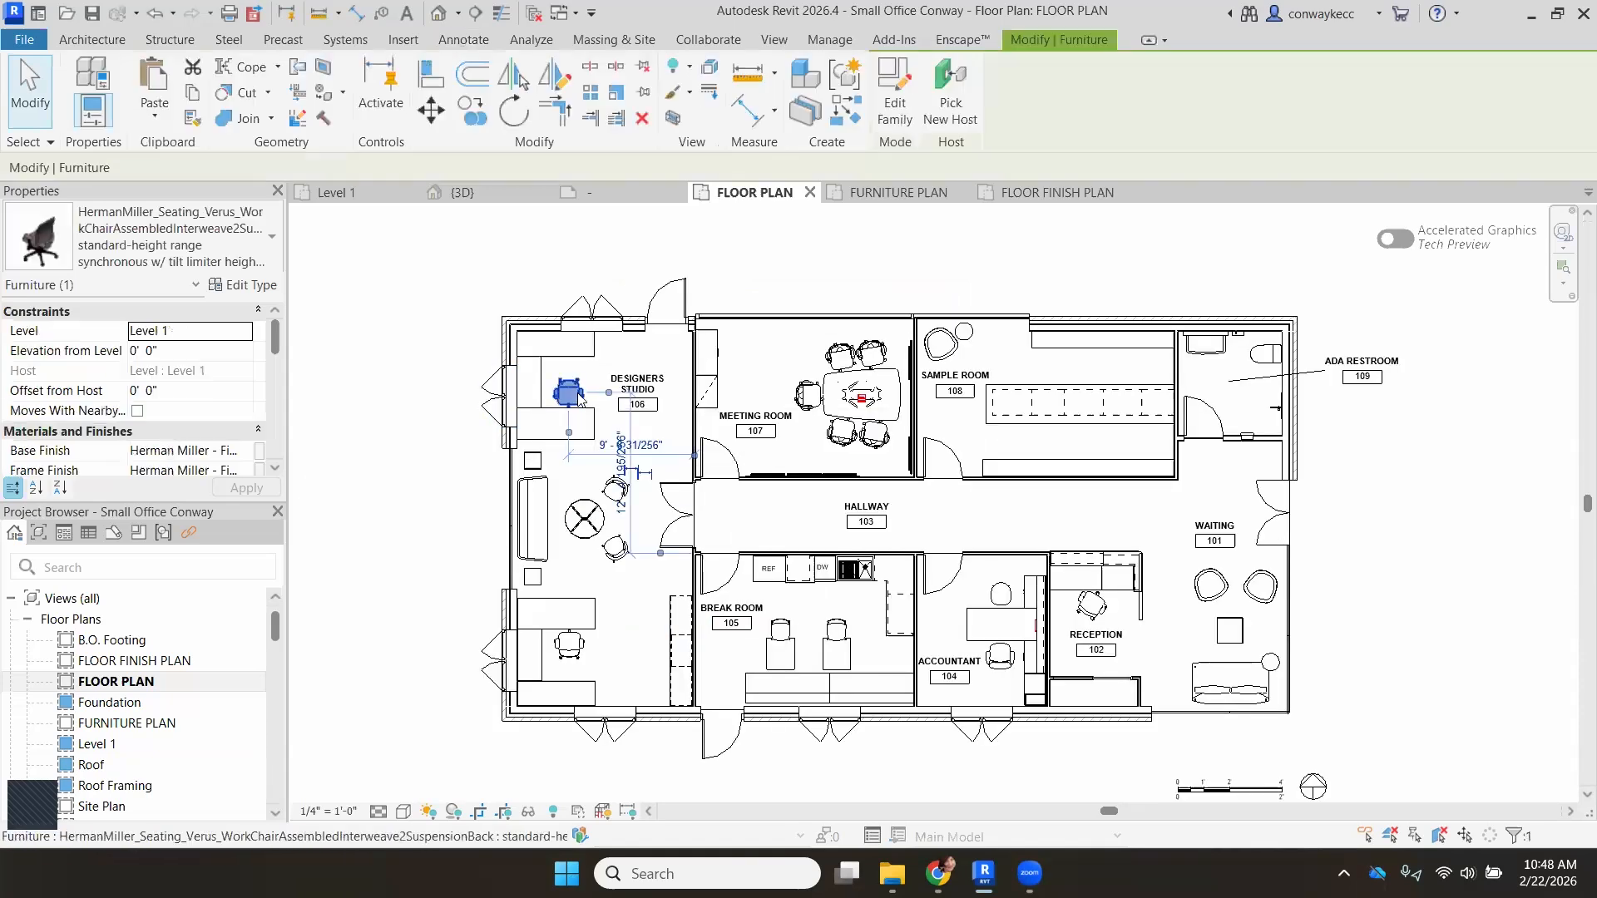
right_click(592, 398)
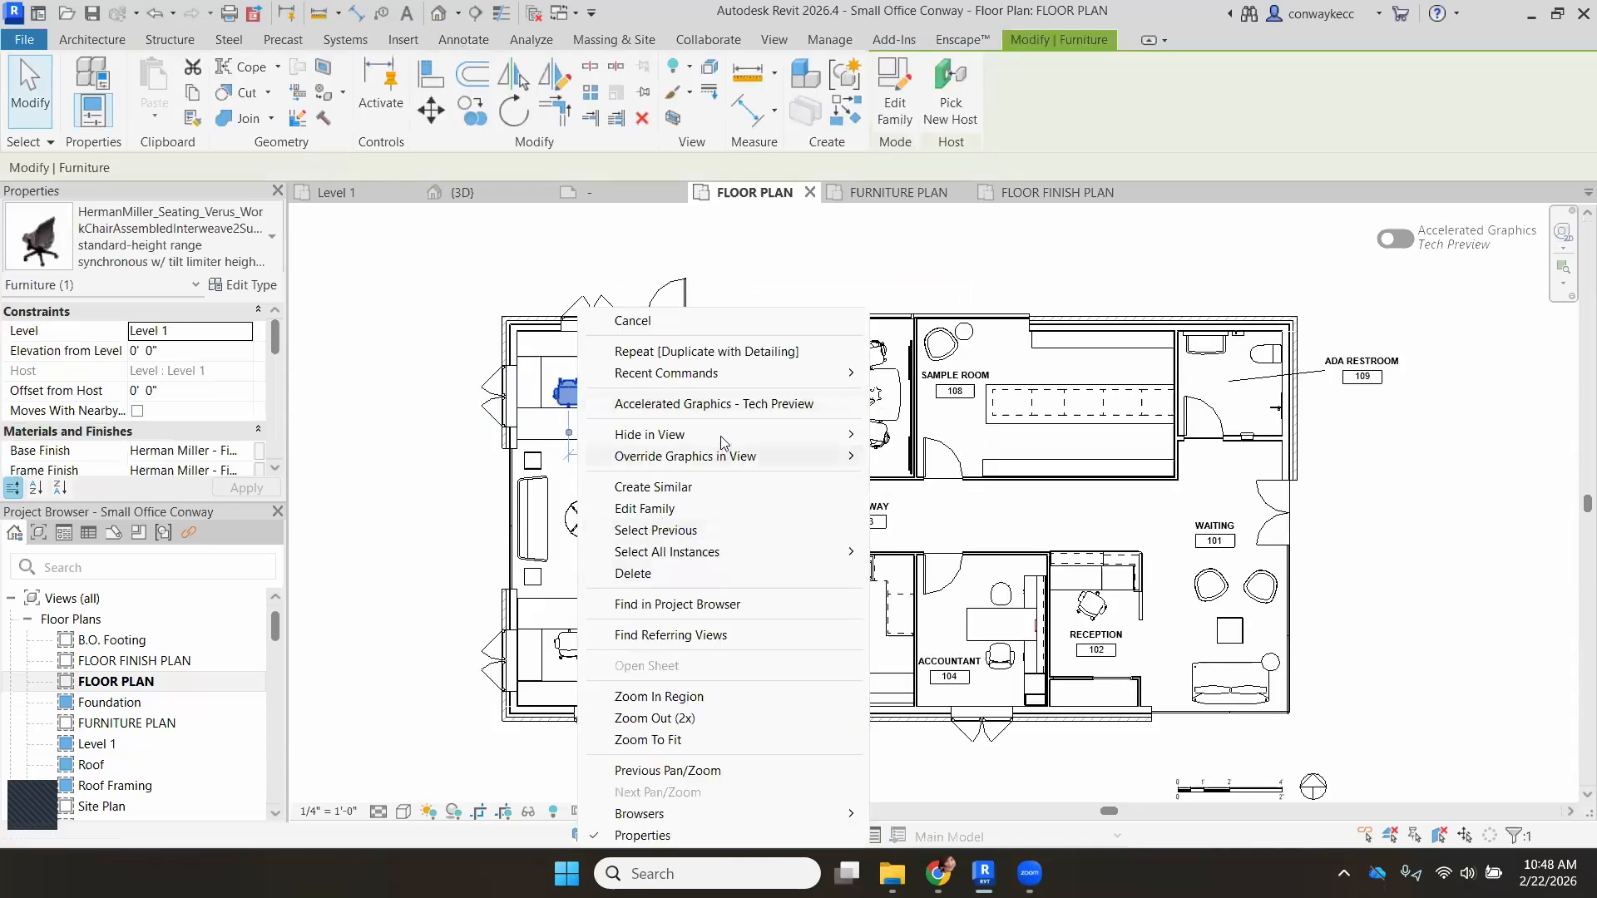
mouse_move(827, 433)
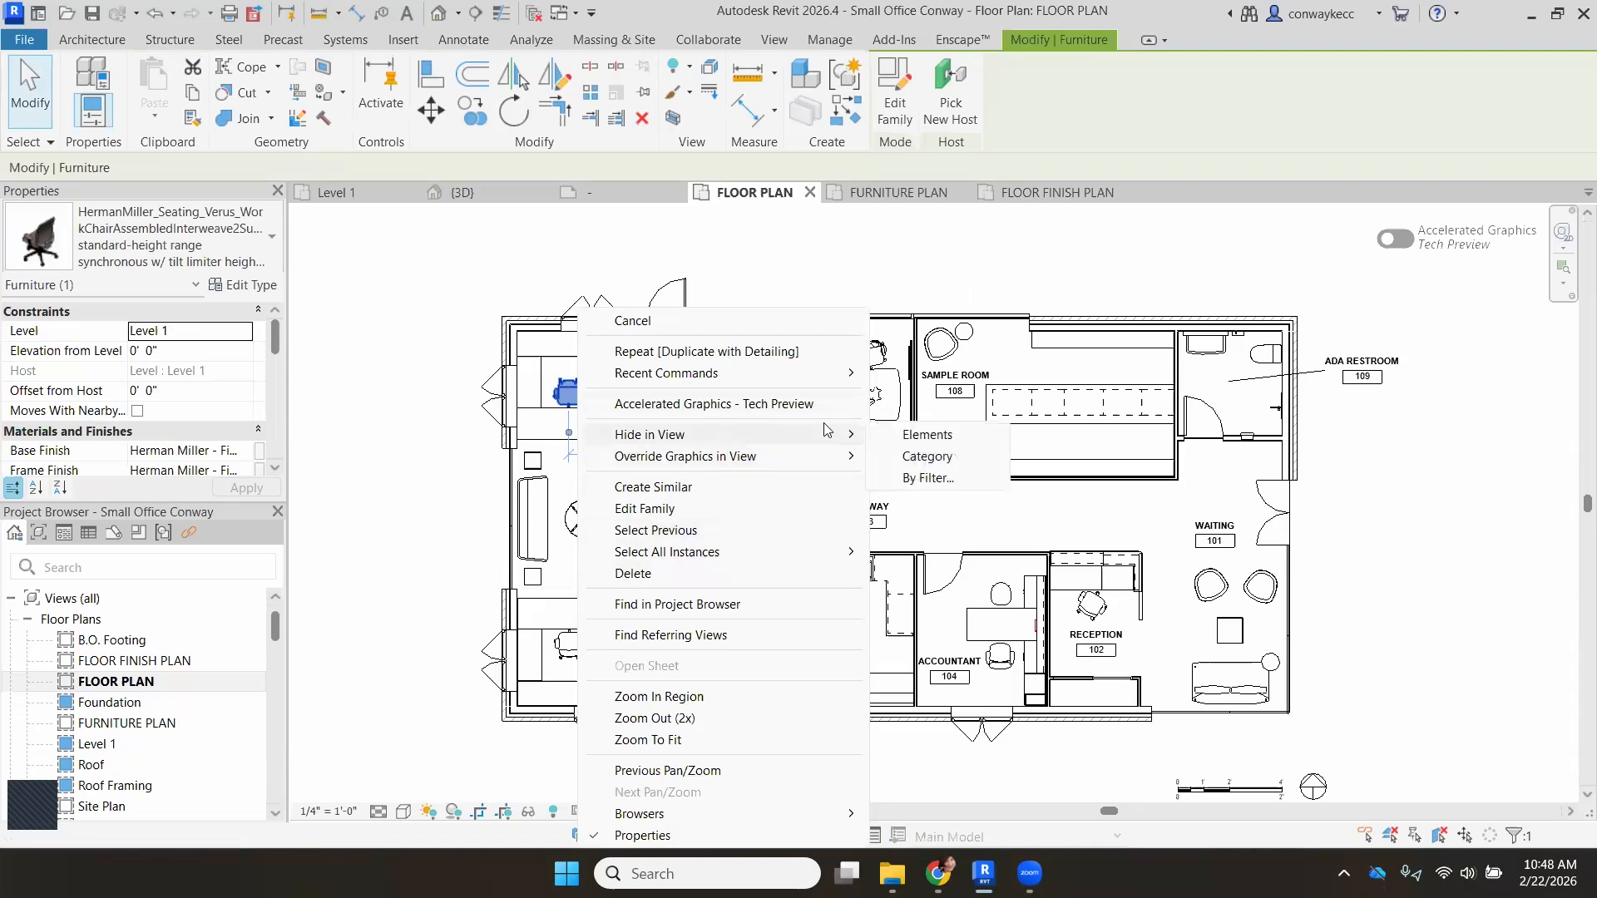
left_click(920, 460)
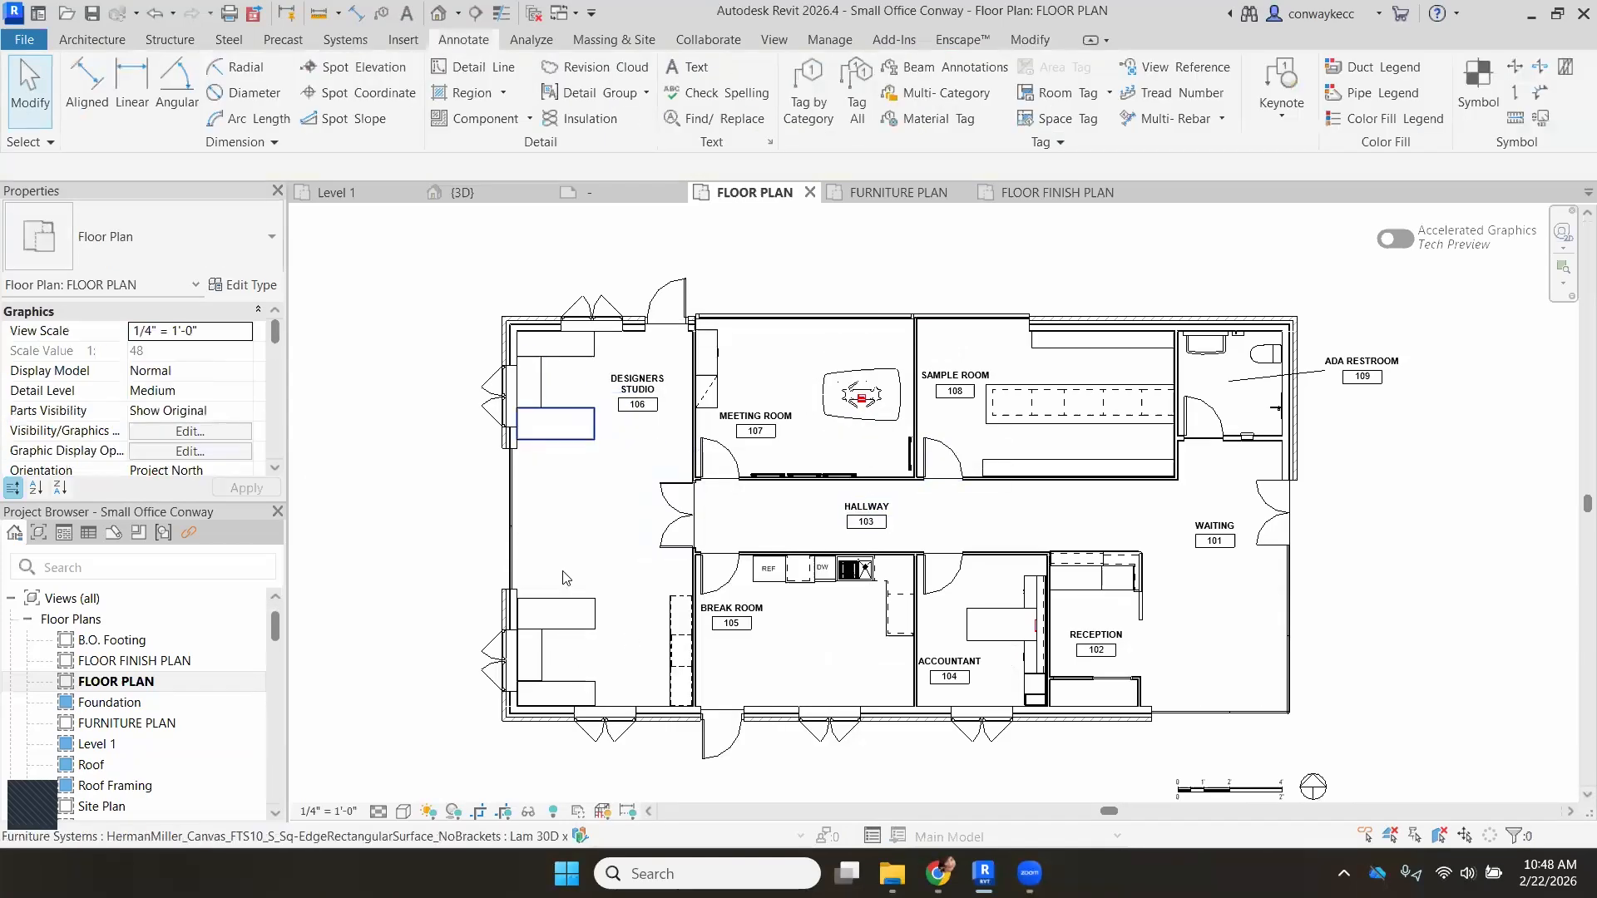
Hide the whole Furniture Systems category in the FLOOR PLAN view, using a desk surface in the Designers Studio.
left_click(565, 441)
right_click(565, 442)
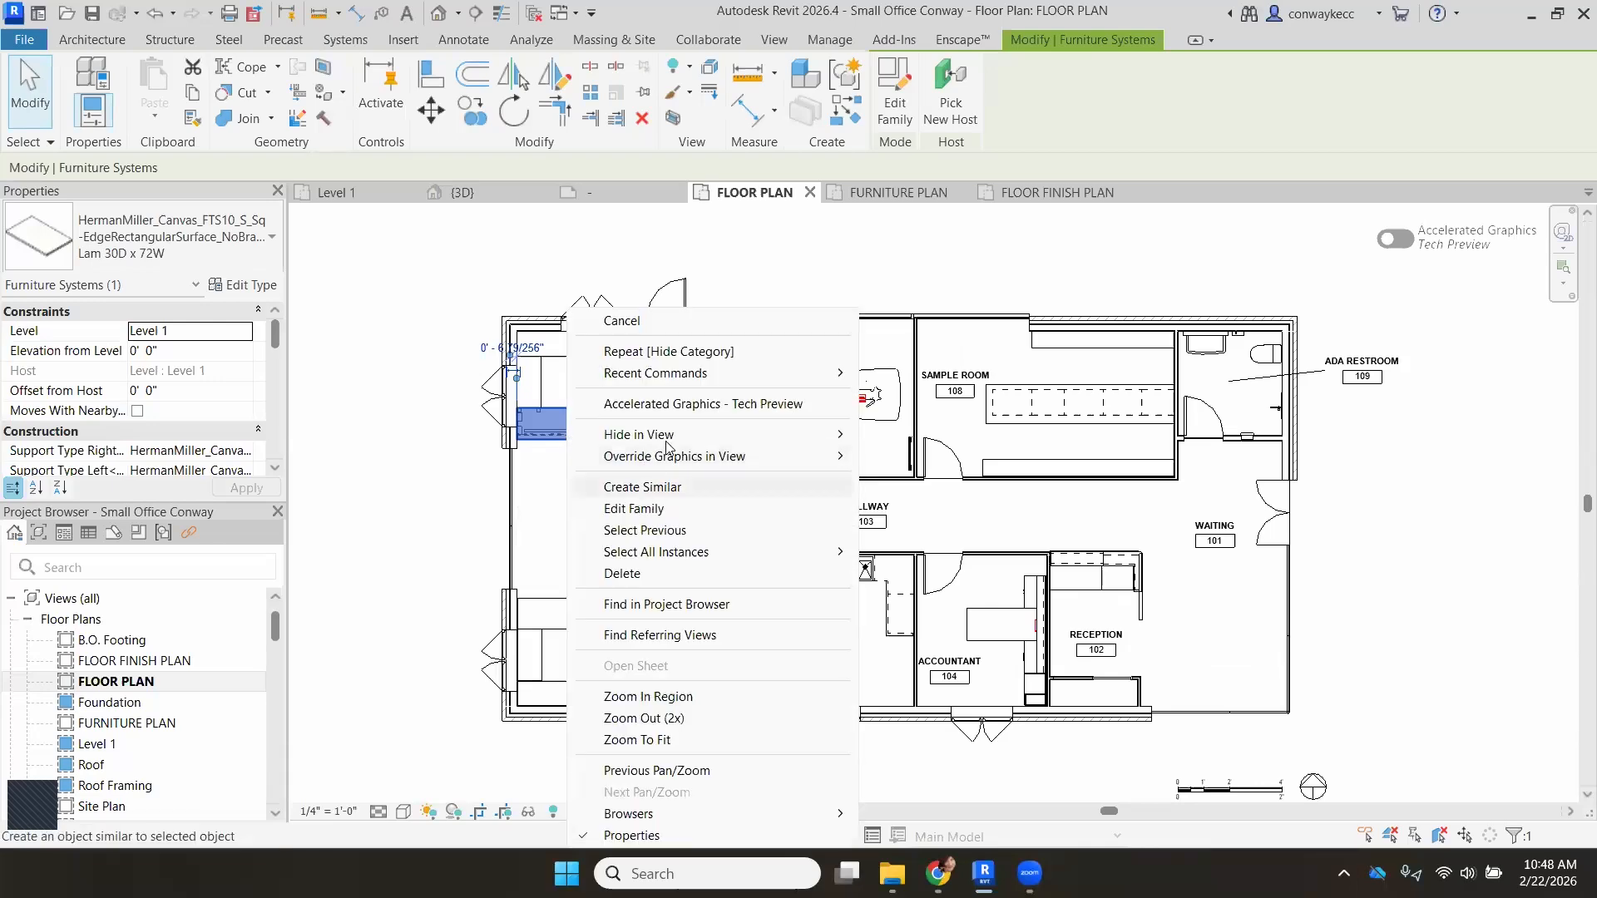
mouse_move(676, 435)
left_click(916, 455)
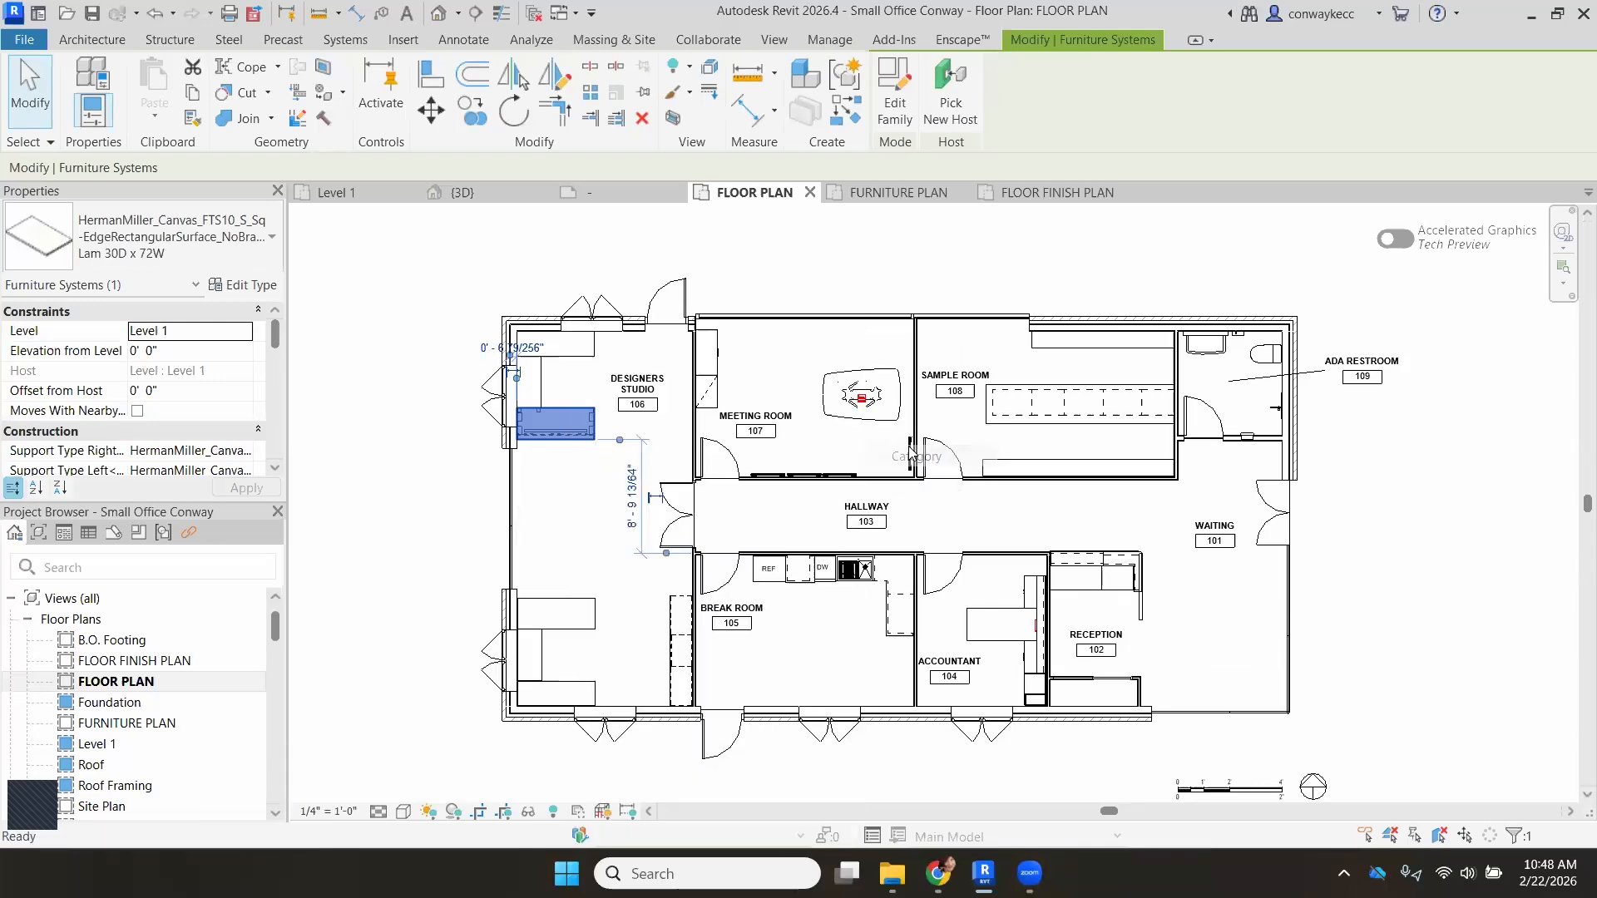
key("Escape")
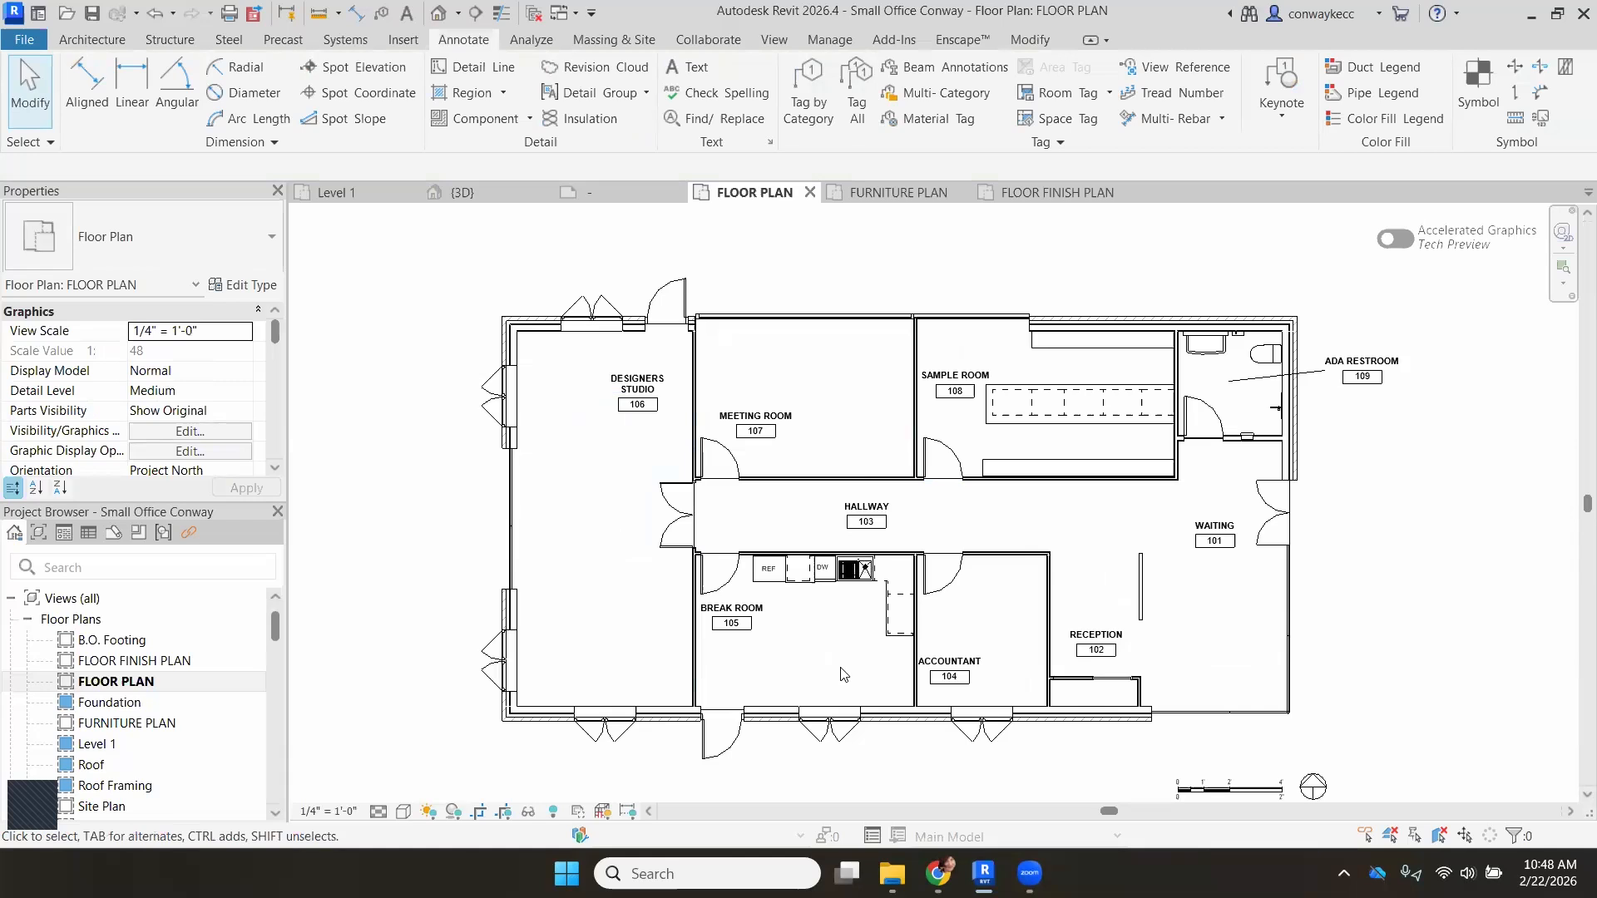
Move the BREAK ROOM 105 tag in the FLOOR PLAN view to the middle of the room, below the sink counter.
scroll(880, 695, "up", 1)
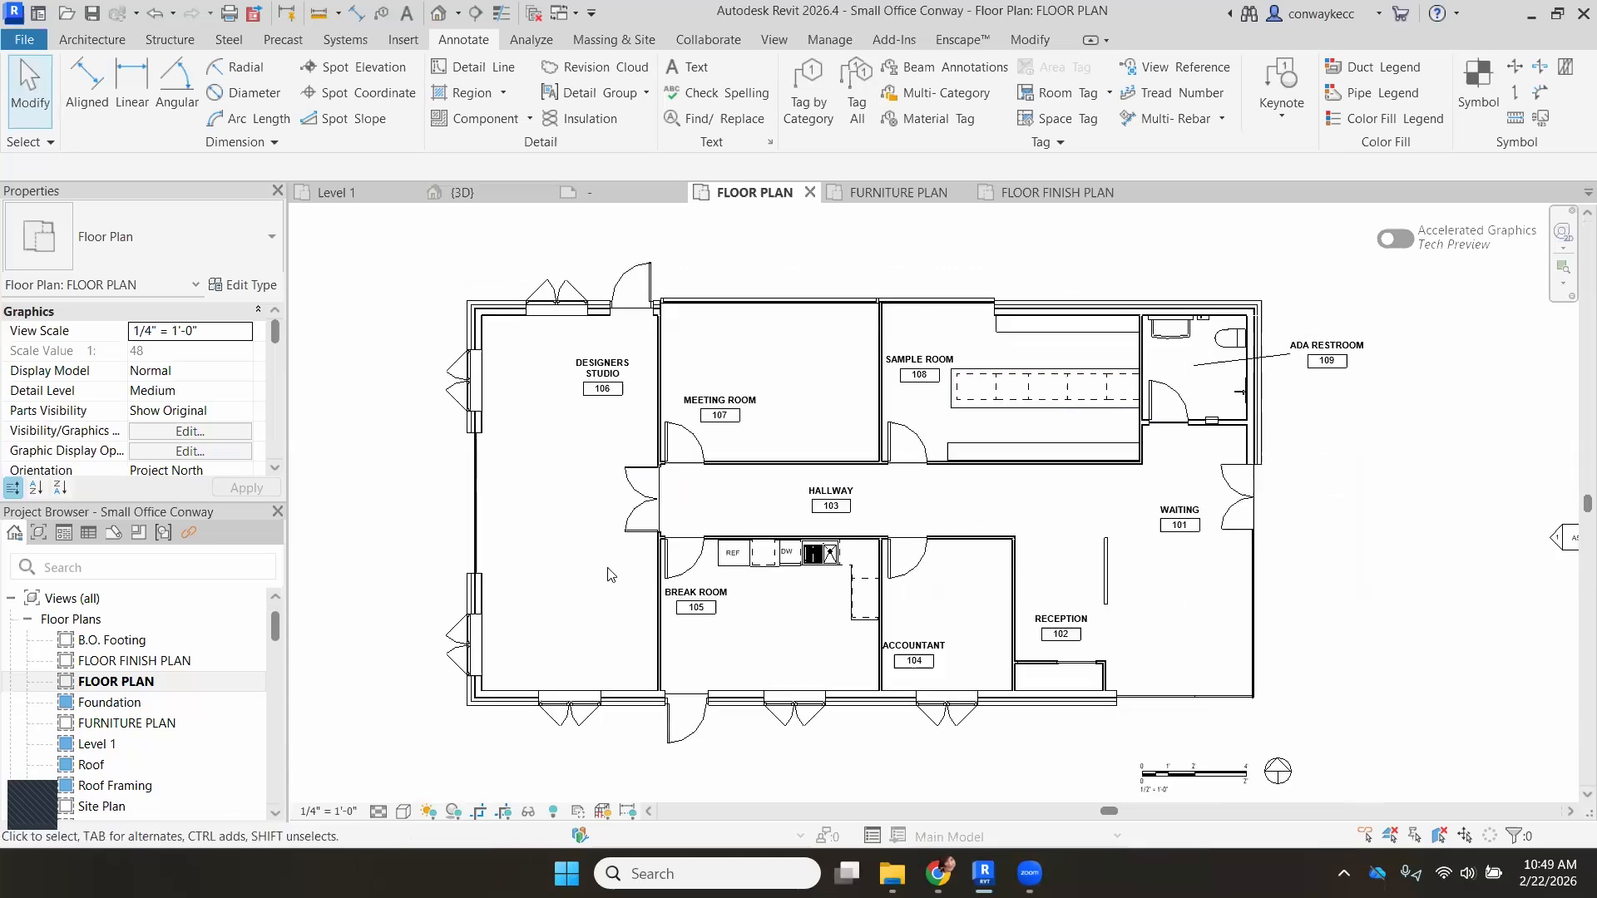
middle_click_drag(834, 665, 805, 654)
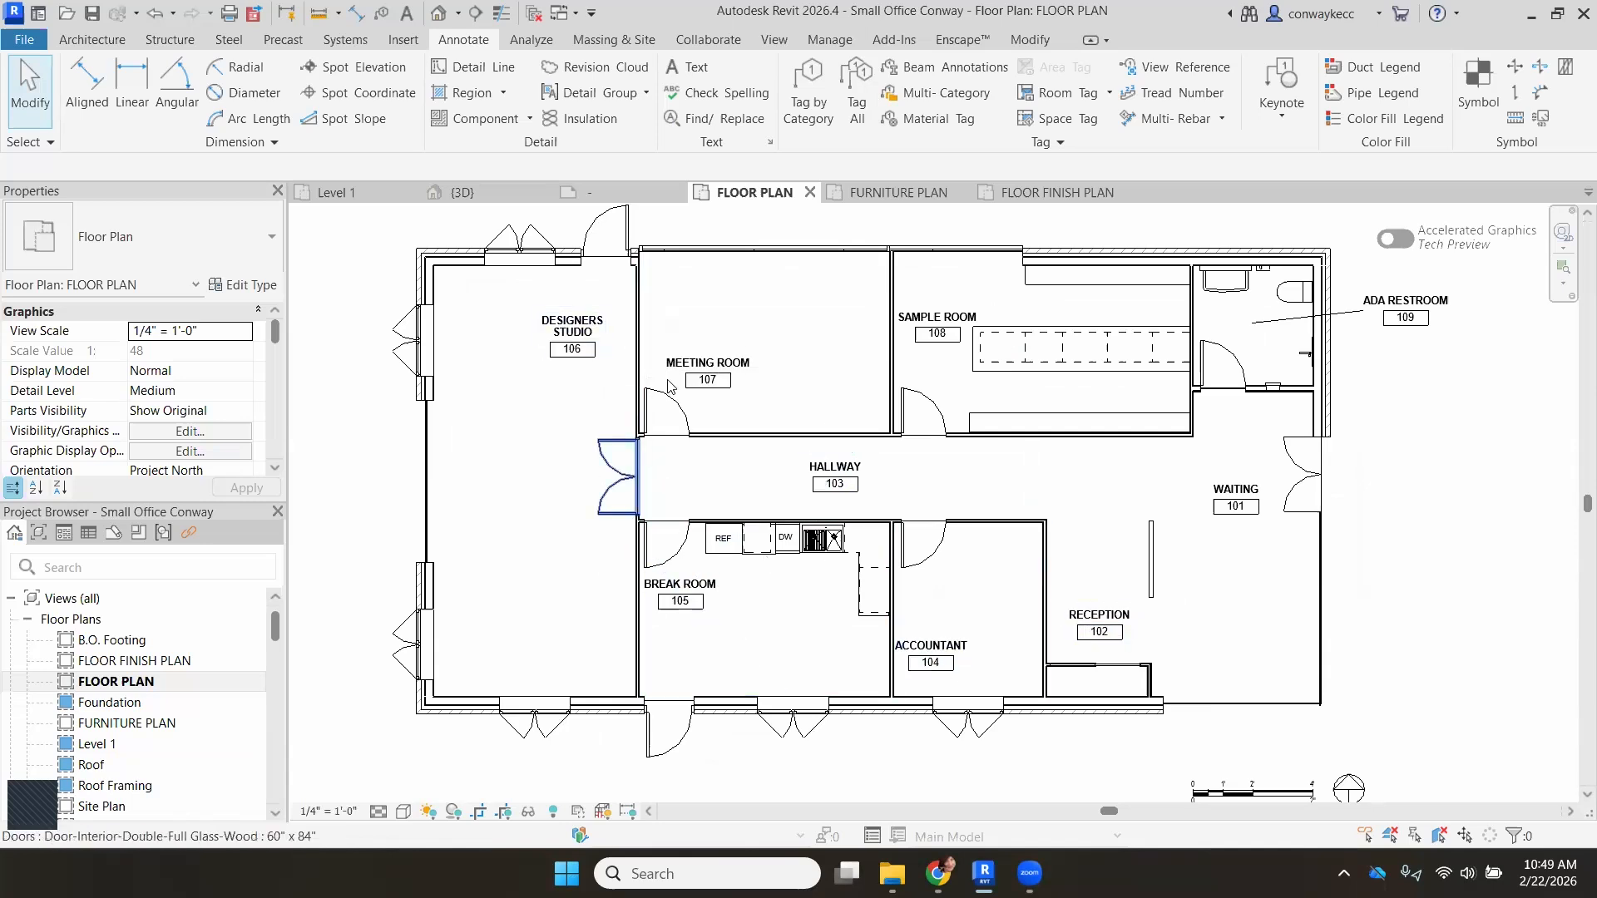
left_click(690, 605)
left_click_drag(691, 606, 757, 653)
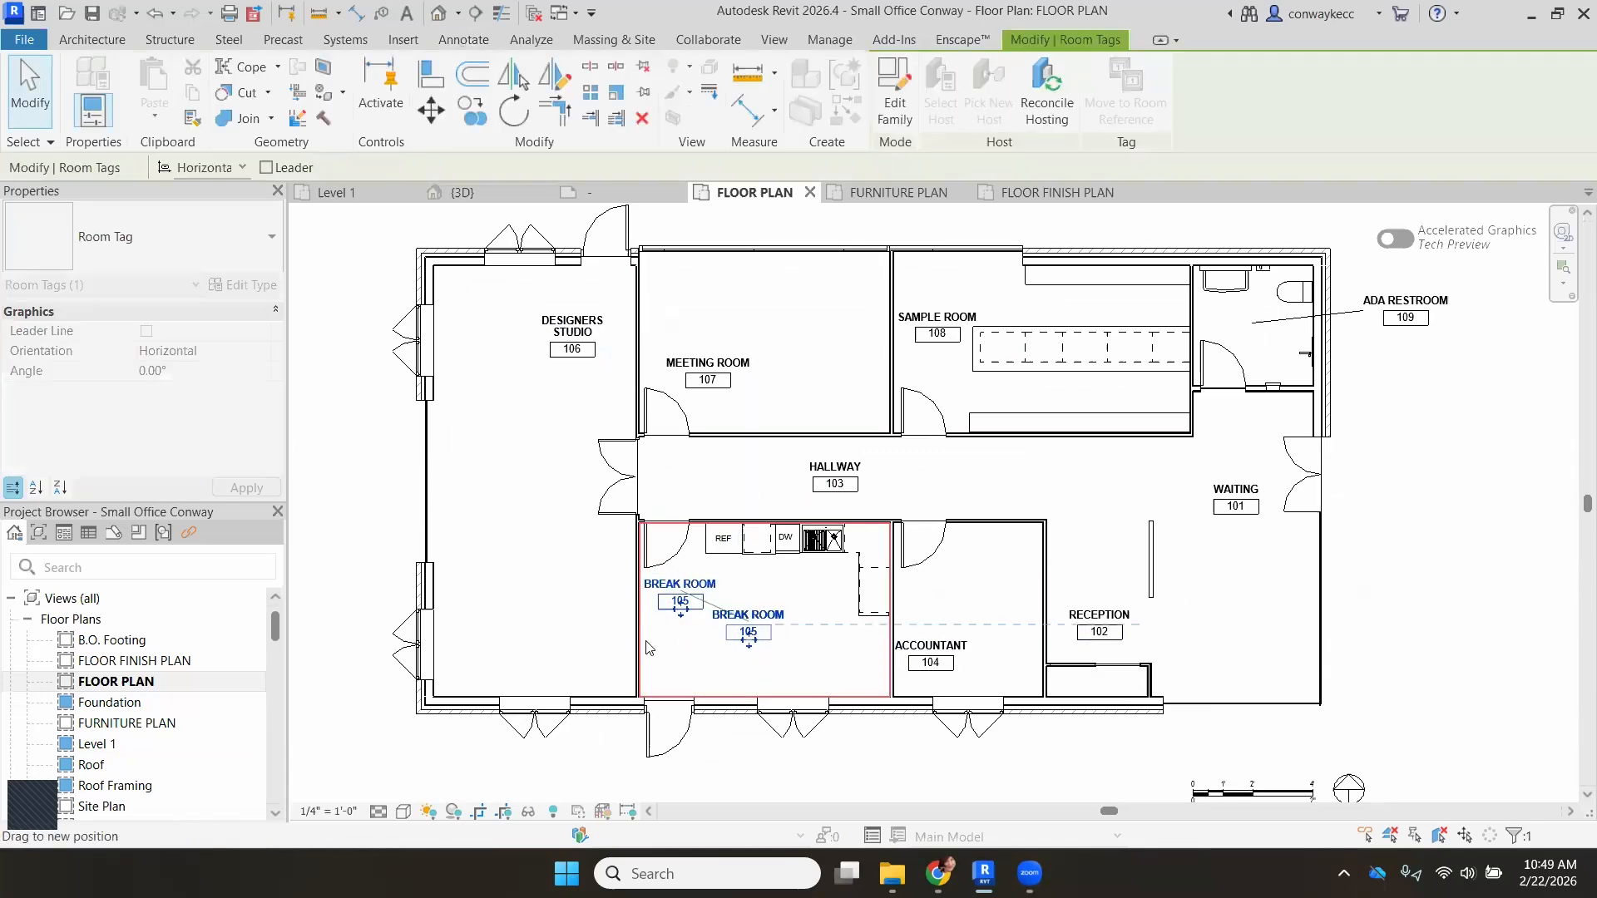
left_click(588, 665)
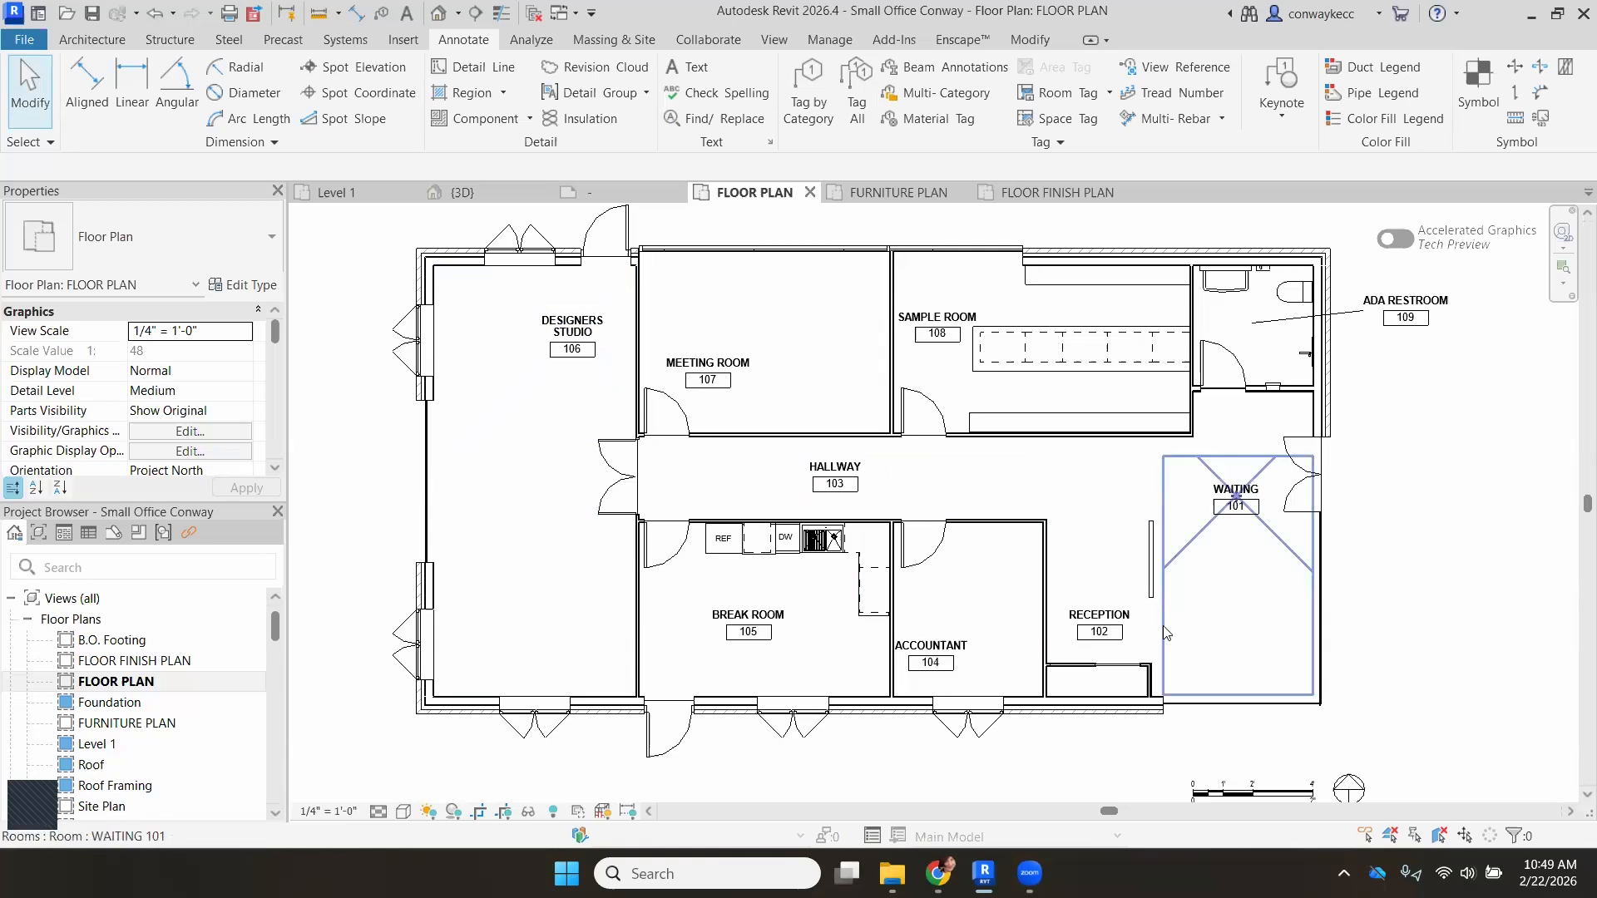
Open the FURNITURE PLAN view and check its furniture layout.
scroll(765, 395, "down", 2)
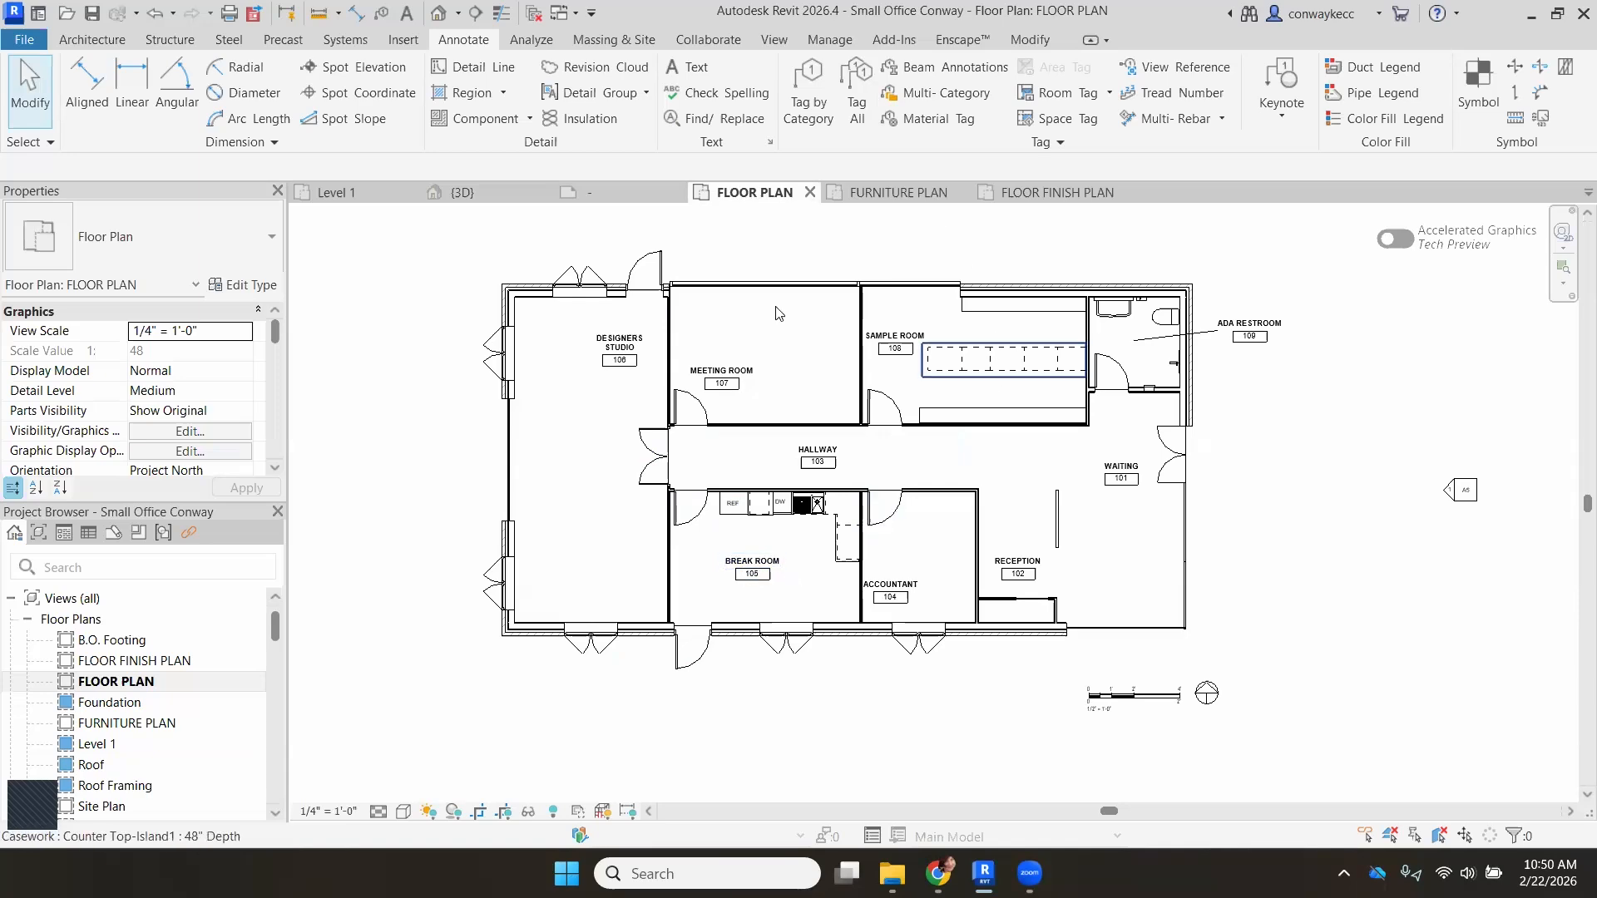
left_click(905, 195)
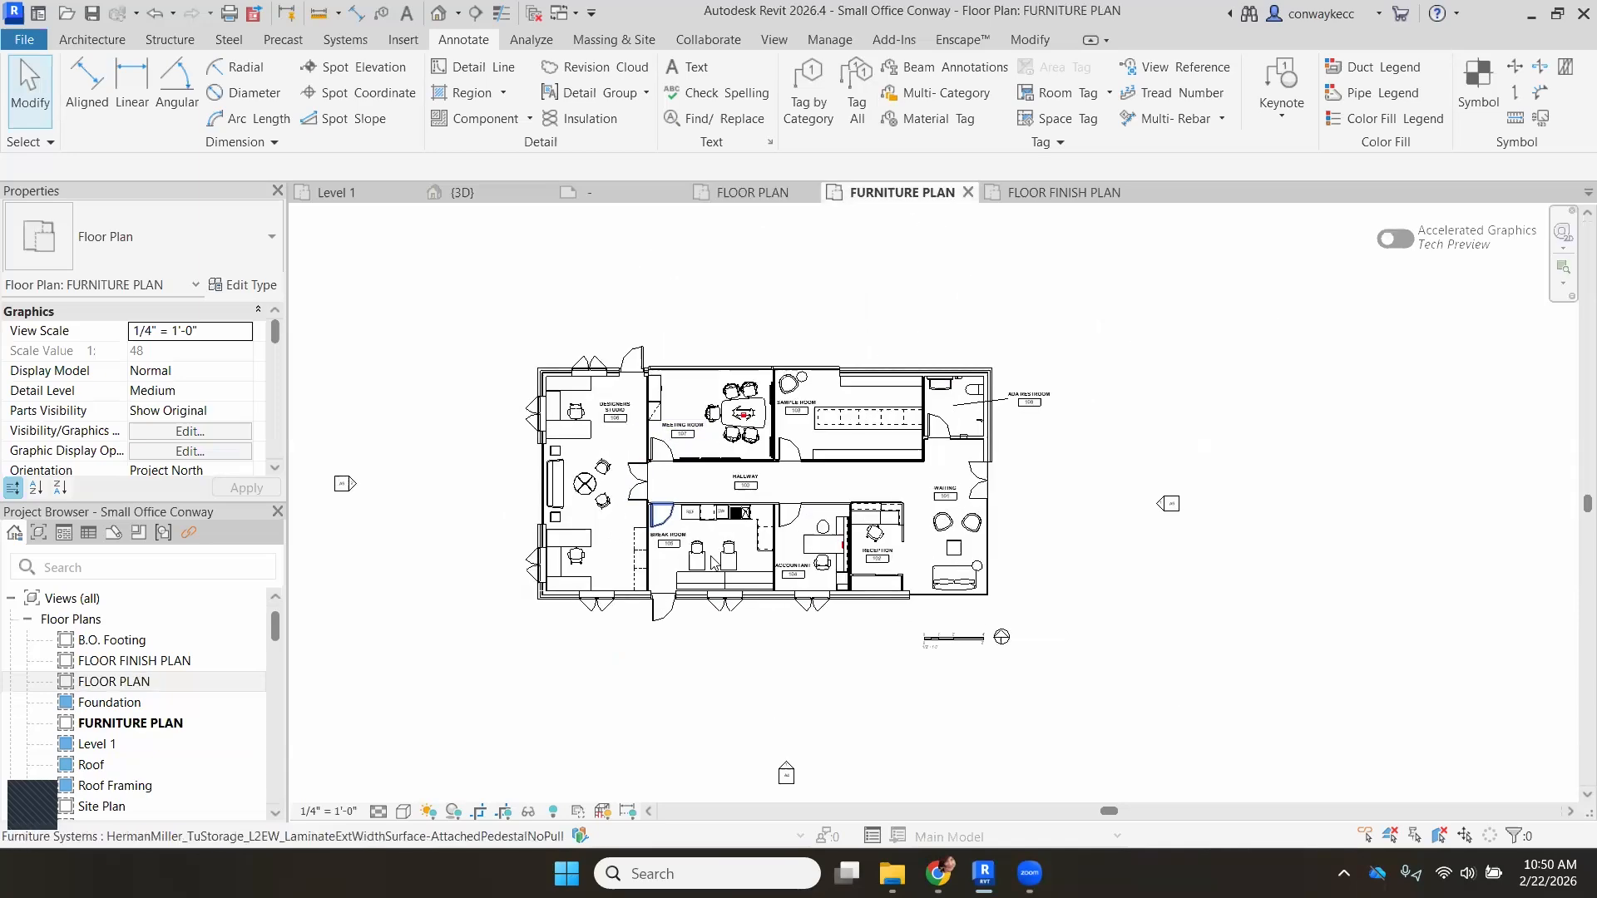
scroll(632, 533, "down", 2)
scroll(608, 566, "up", 1)
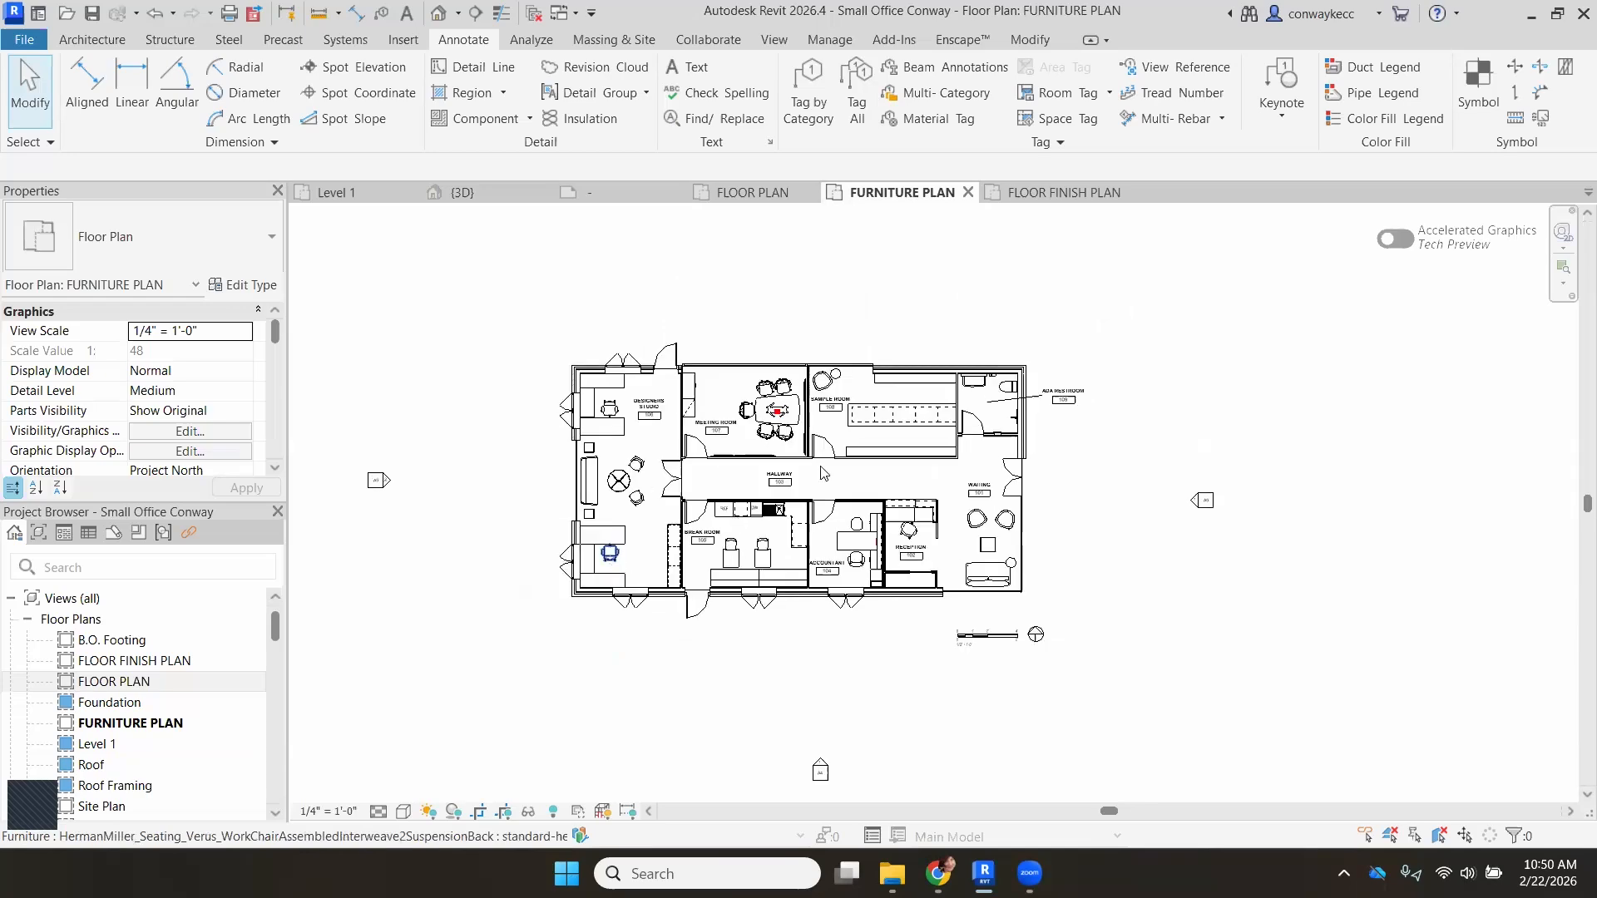
Hide the whole Furniture Systems category in the FLOOR FINISH PLAN view, using a desk surface in the Designers Studio.
left_click(1064, 192)
scroll(608, 447, "up", 1)
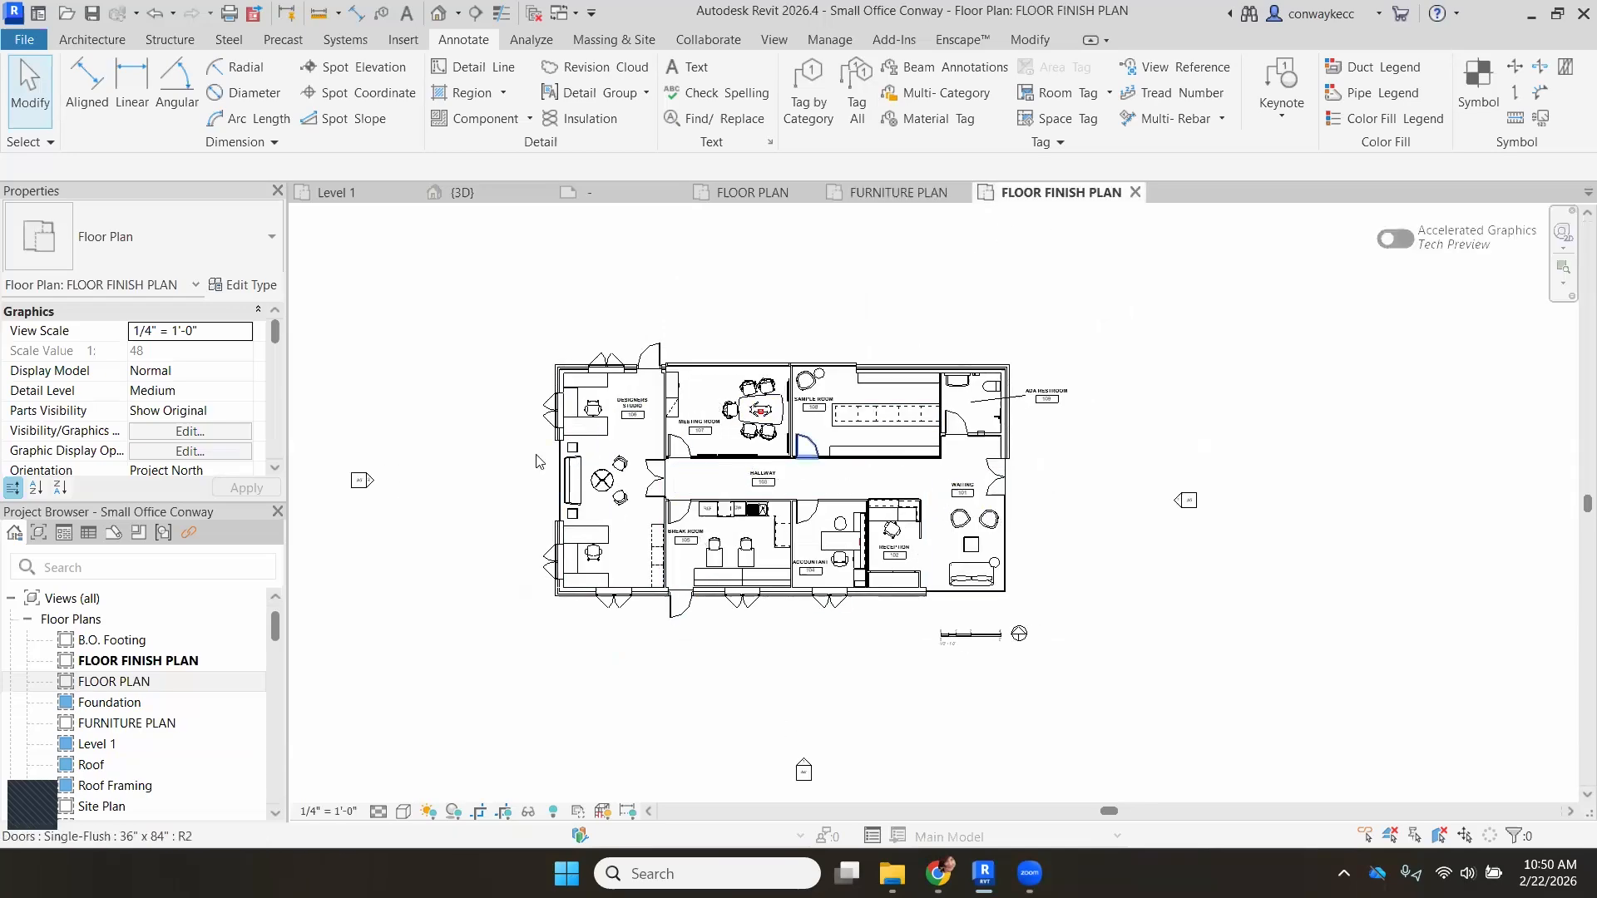
scroll(586, 429, "up", 1)
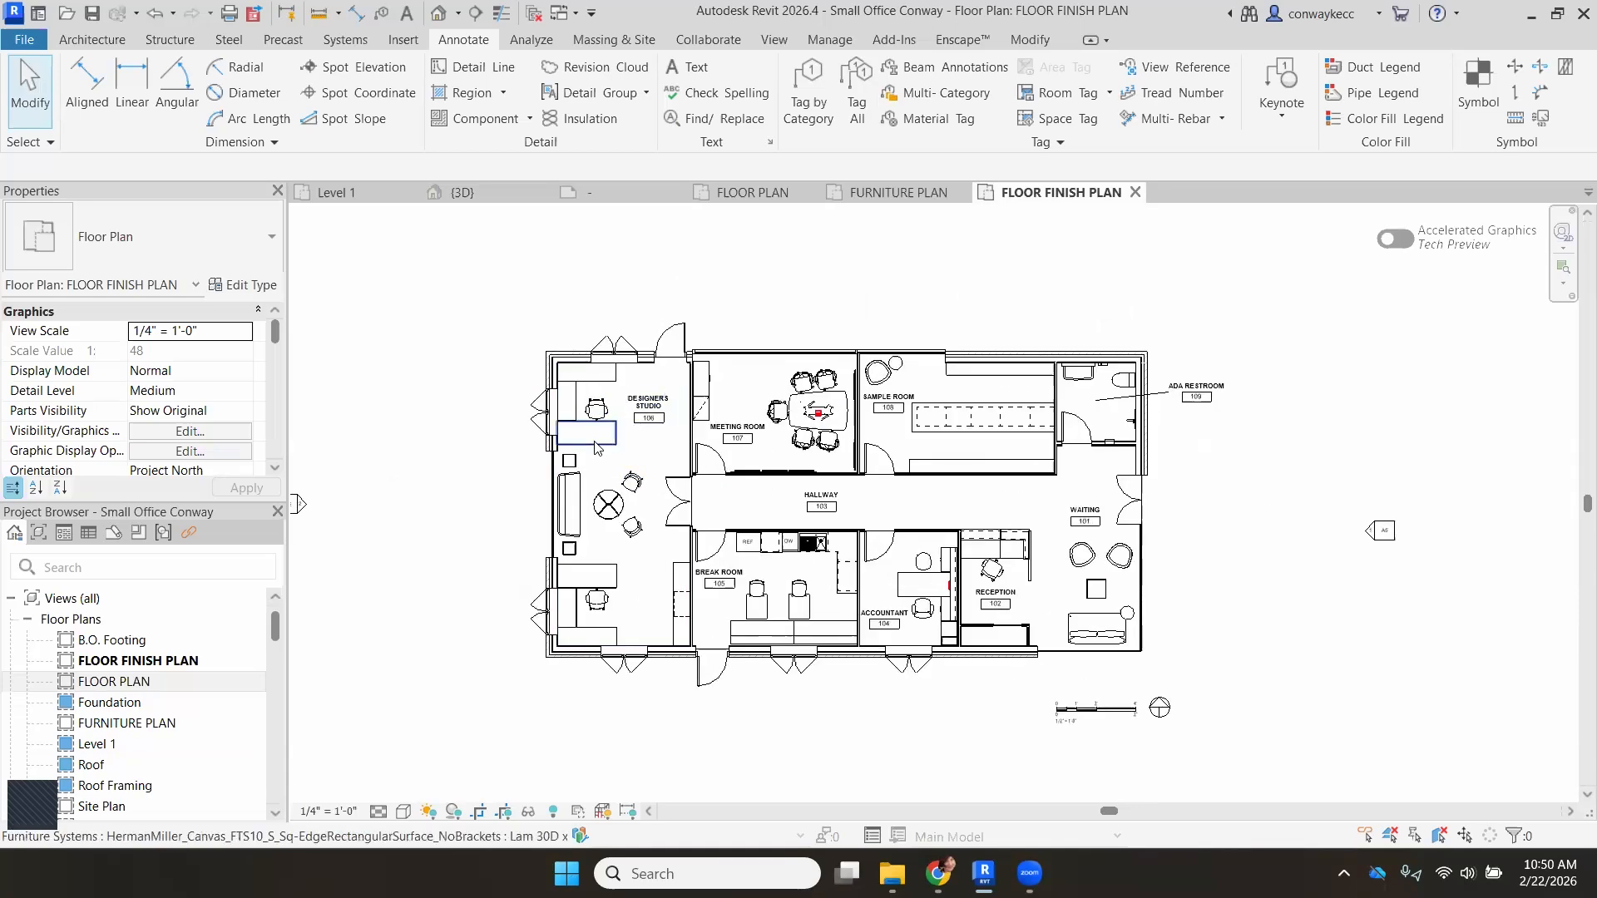
left_click(595, 445)
right_click(595, 441)
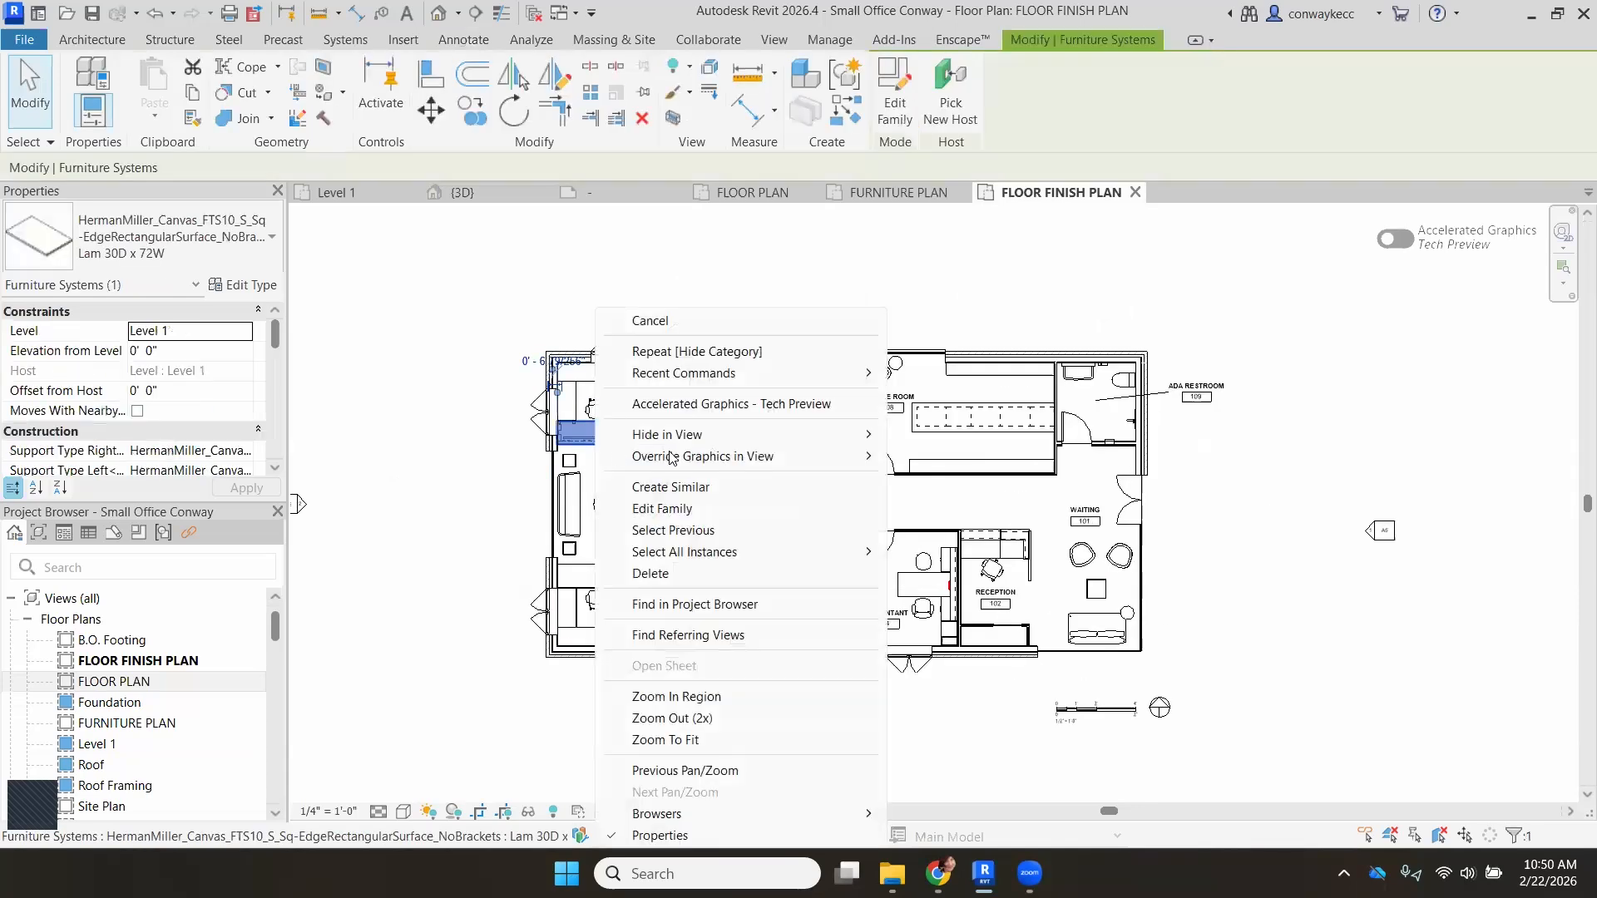
left_click(945, 456)
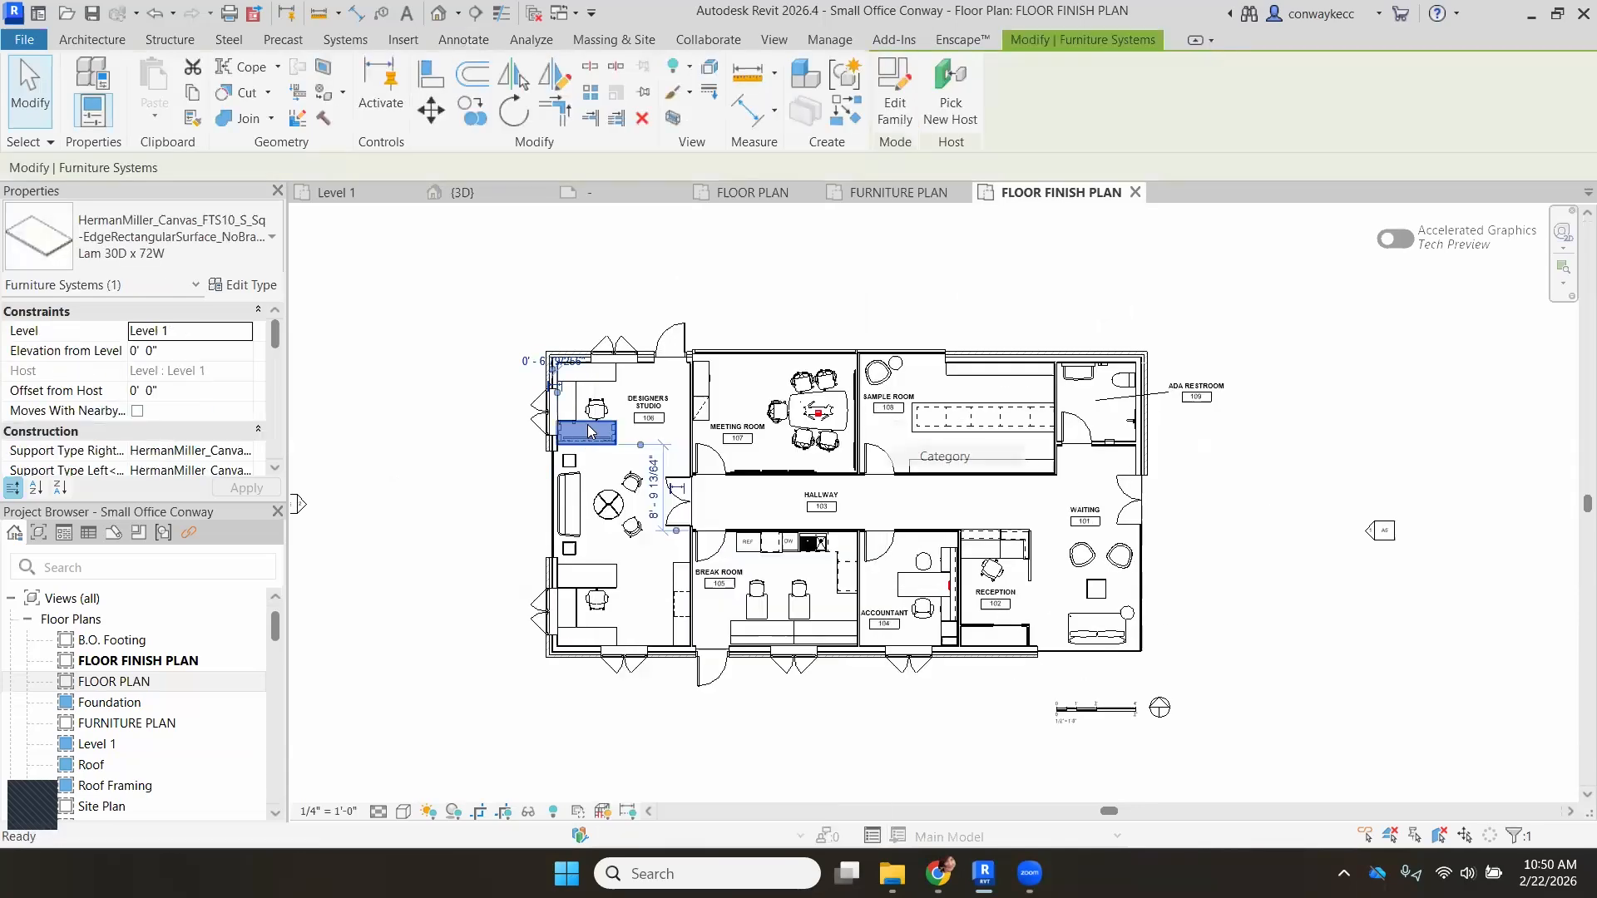
Hide the whole Furniture category in the FLOOR FINISH PLAN view, using the upper desk chair in the Designers Studio.
right_click(596, 409)
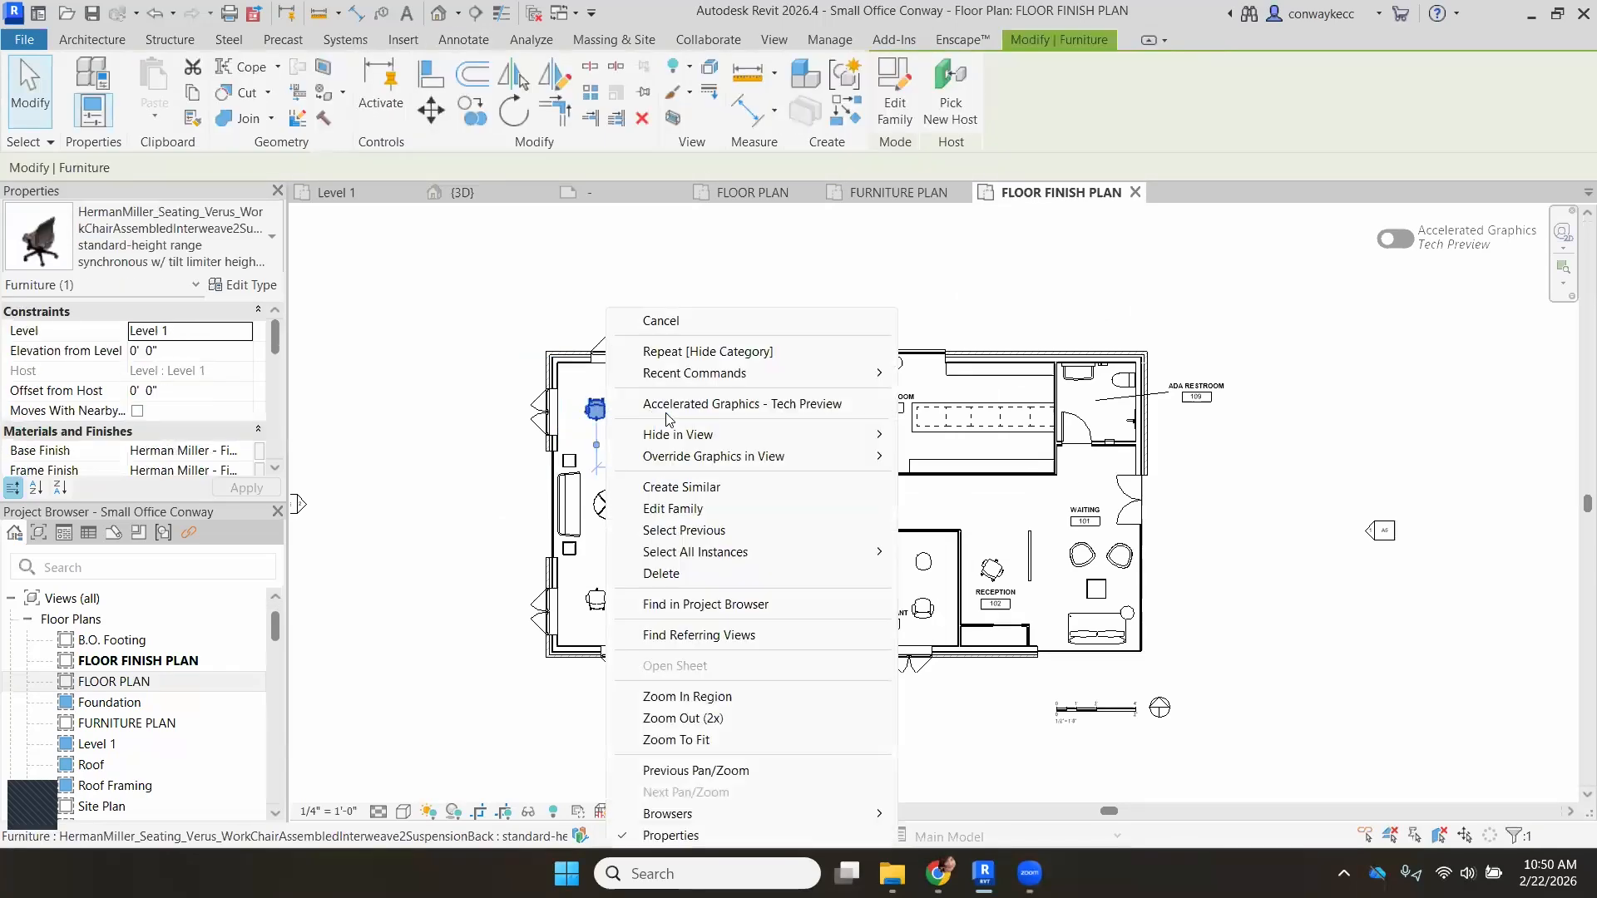
mouse_move(678, 434)
left_click(953, 457)
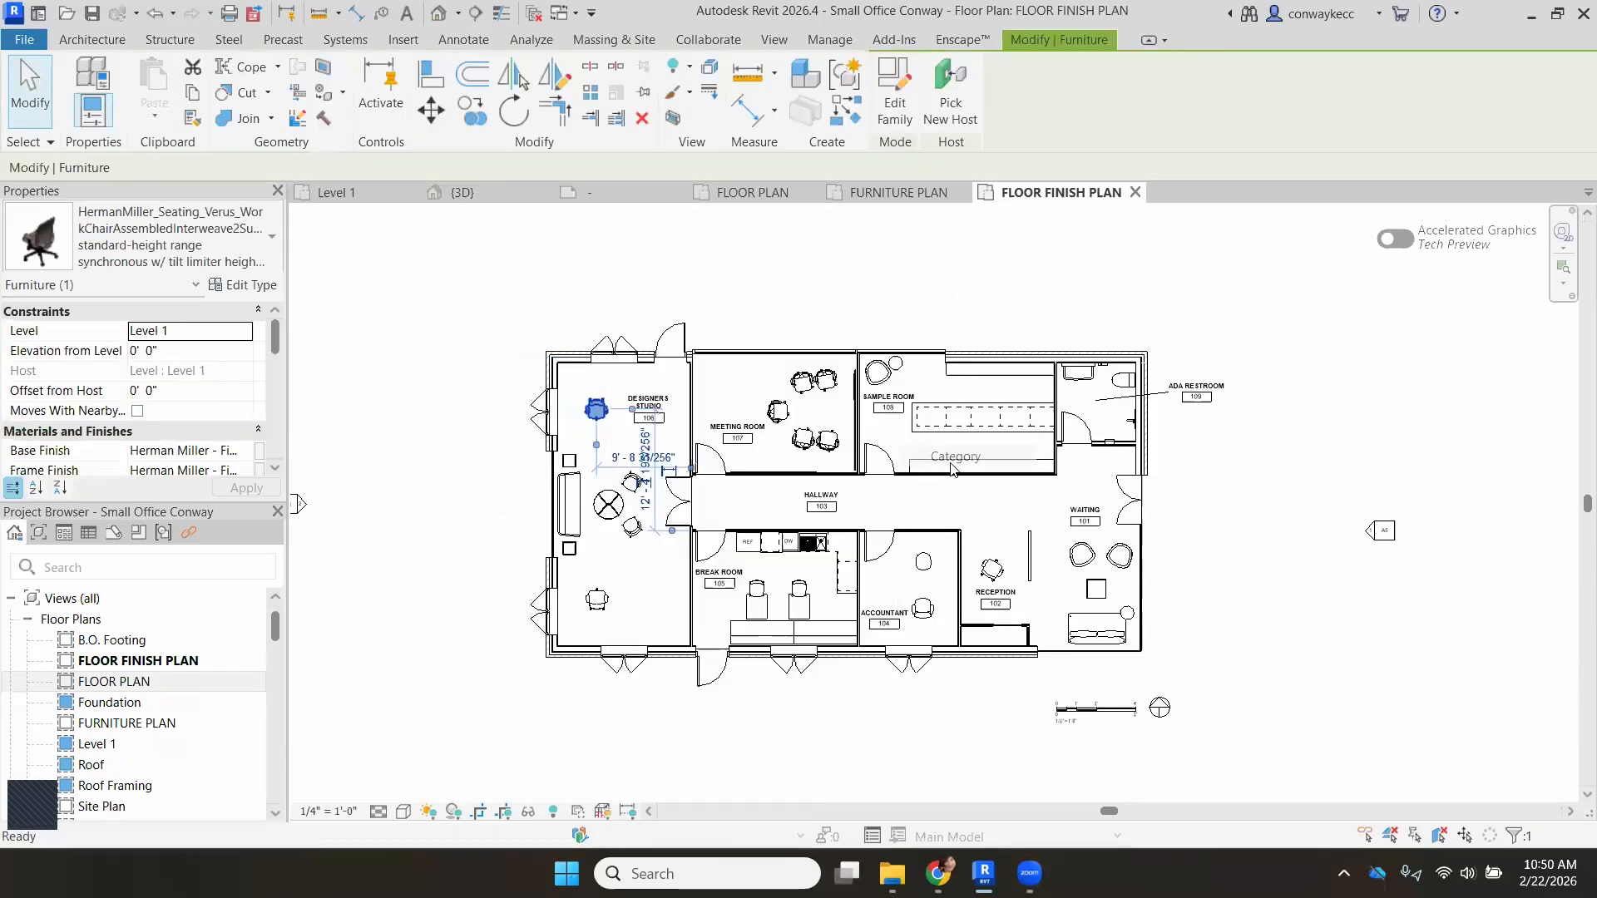
Hide the whole Casework category in the FLOOR FINISH PLAN view, using the island counter top in the Sample Room.
scroll(840, 594, "up", 1)
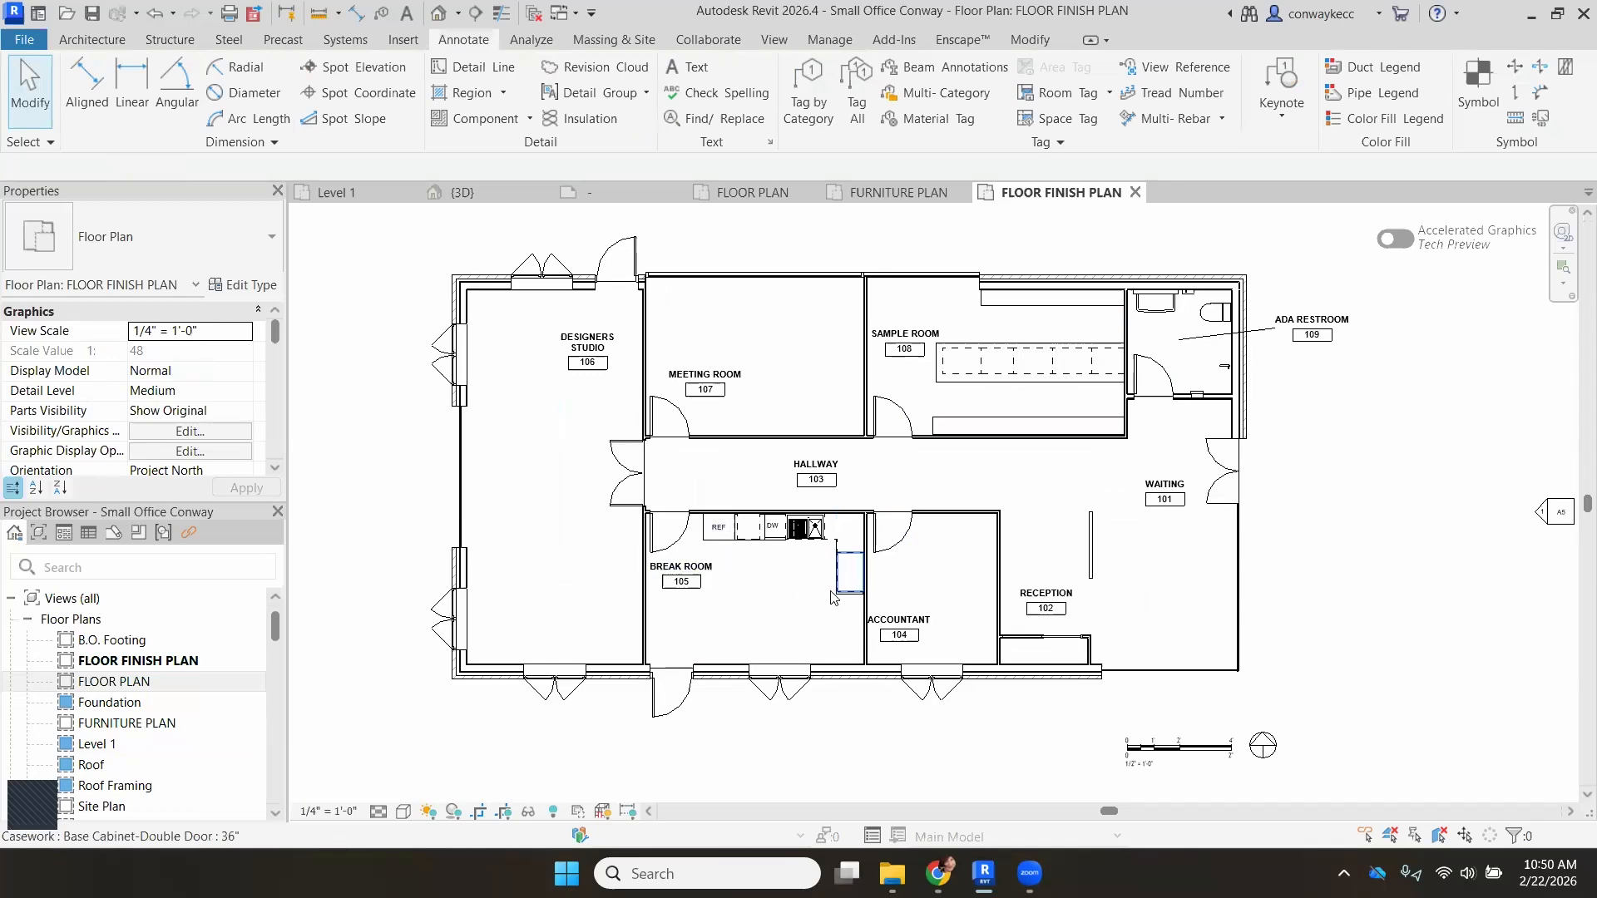
scroll(757, 632, "up", 3)
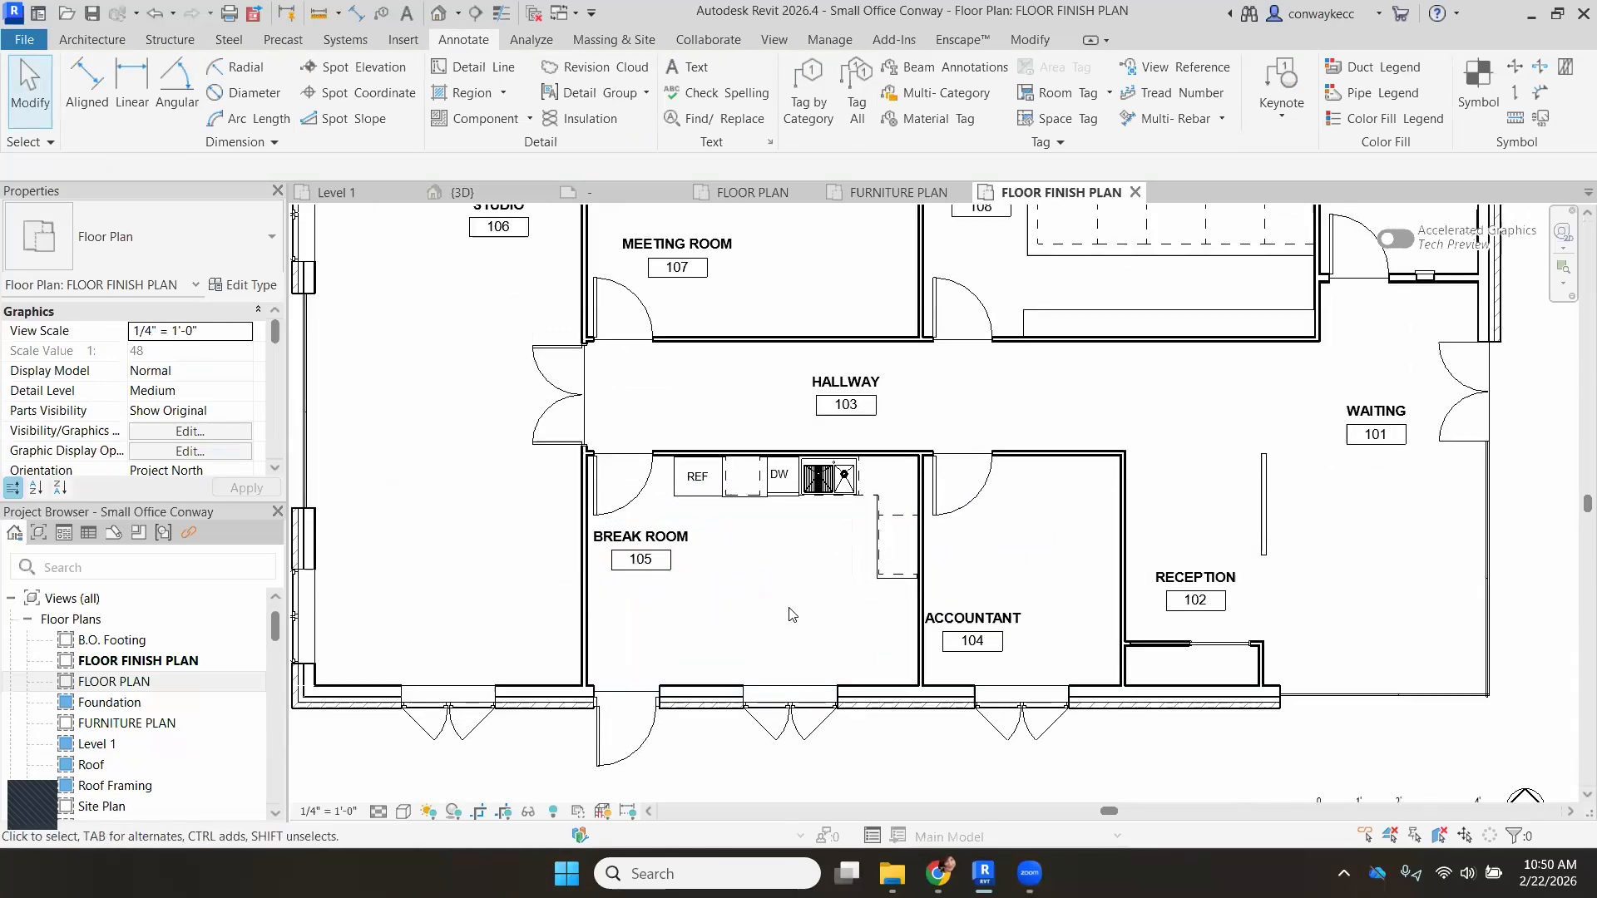
scroll(792, 615, "up", 1)
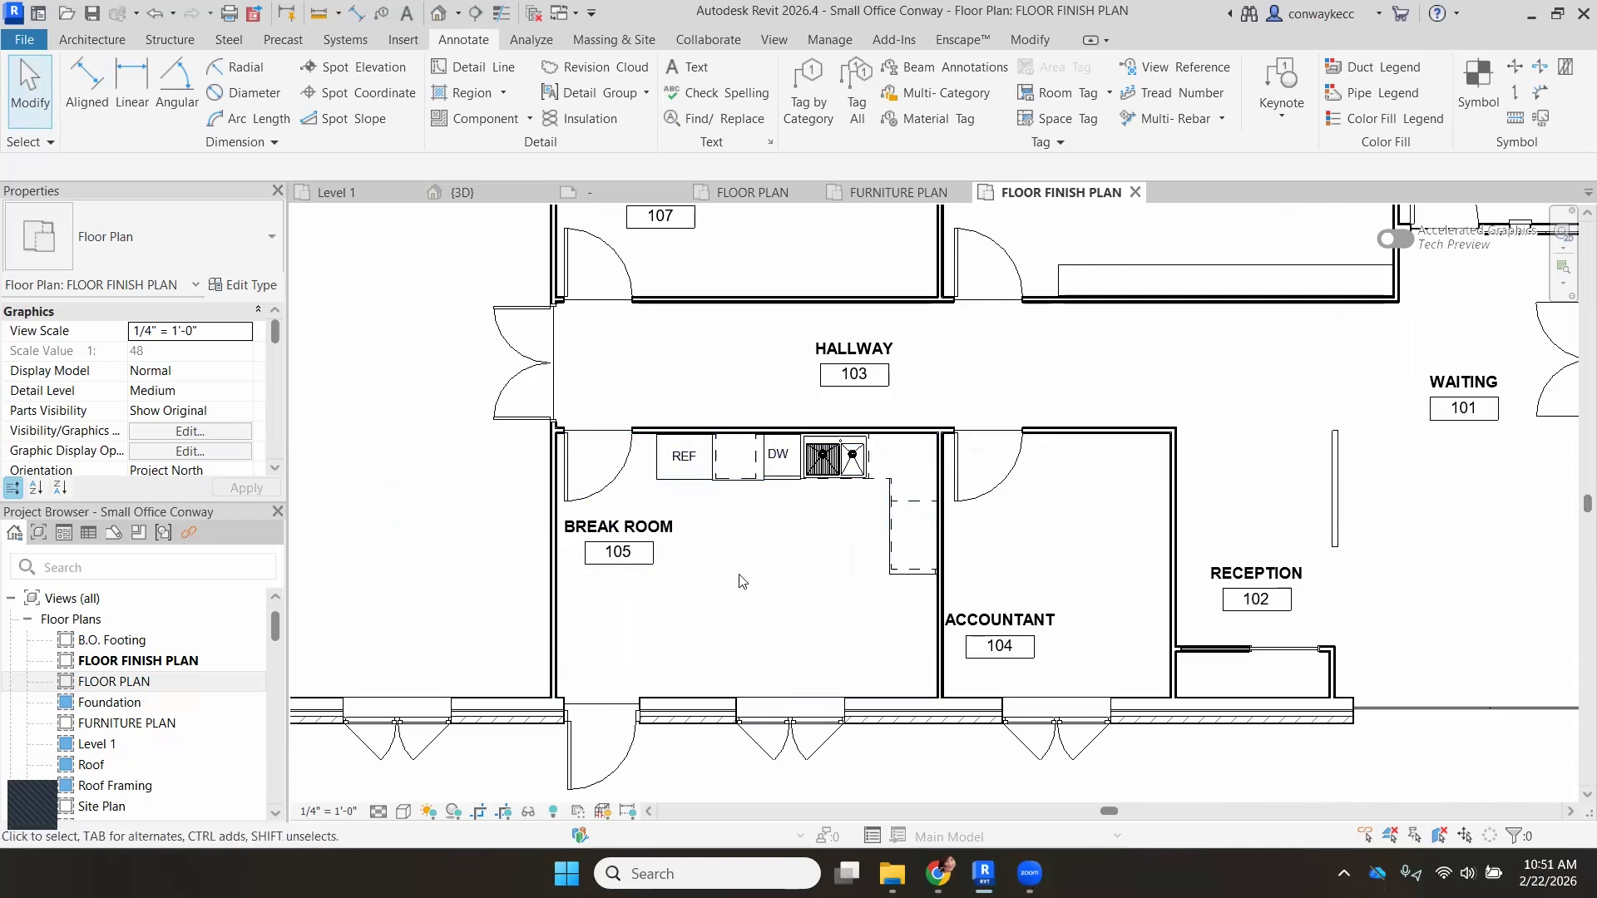
scroll(741, 572, "down", 1)
scroll(740, 572, "down", 1)
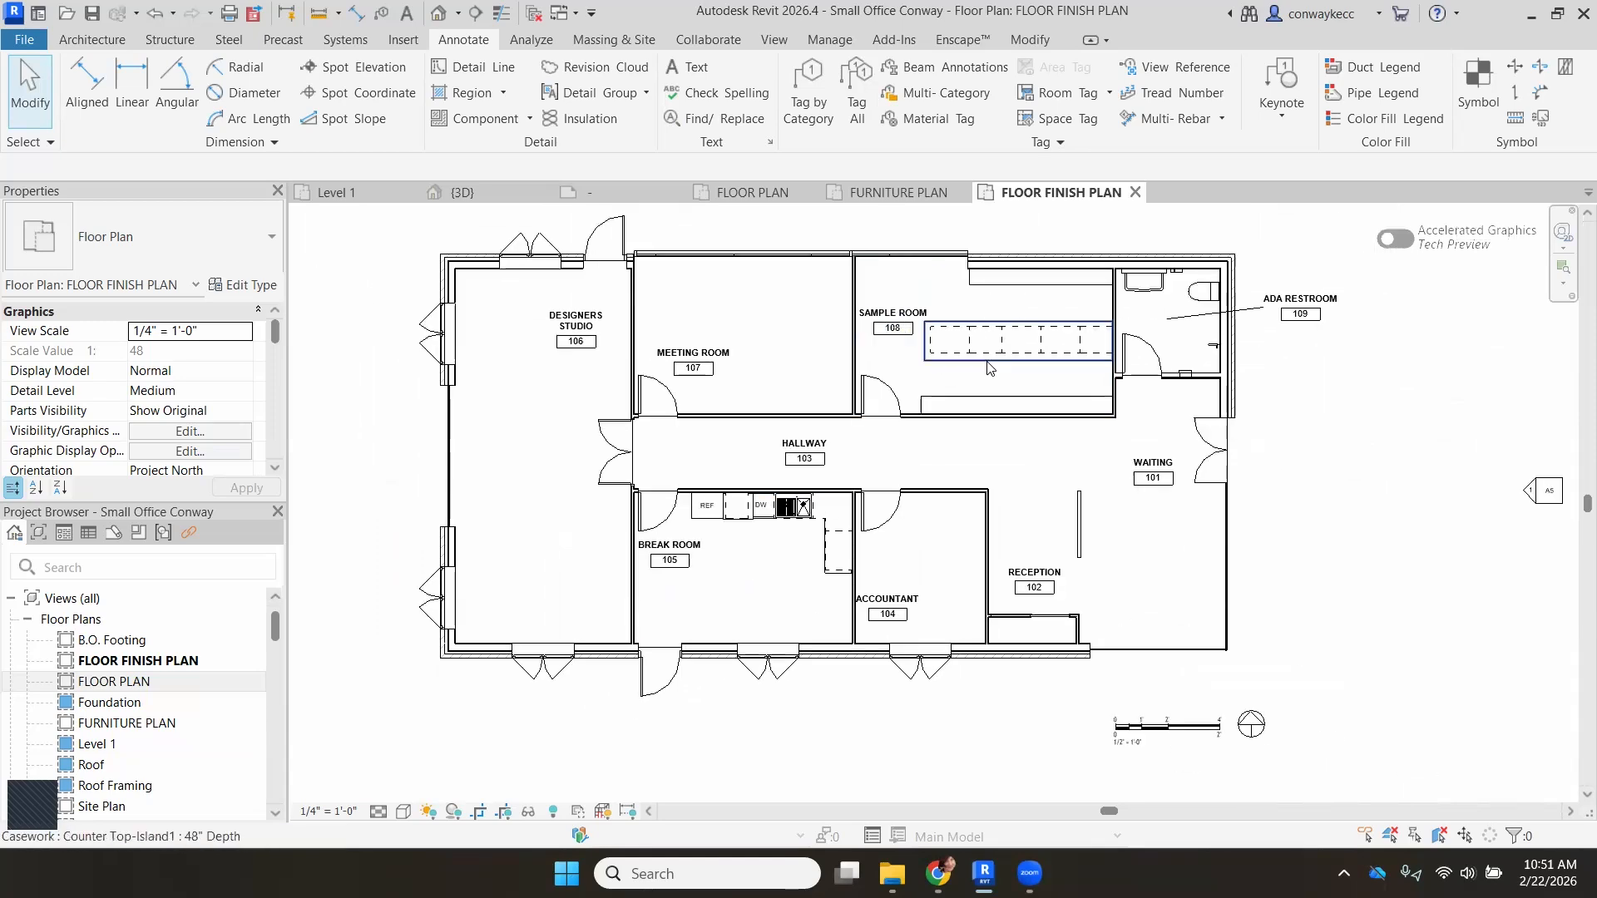
left_click(988, 368)
right_click(988, 369)
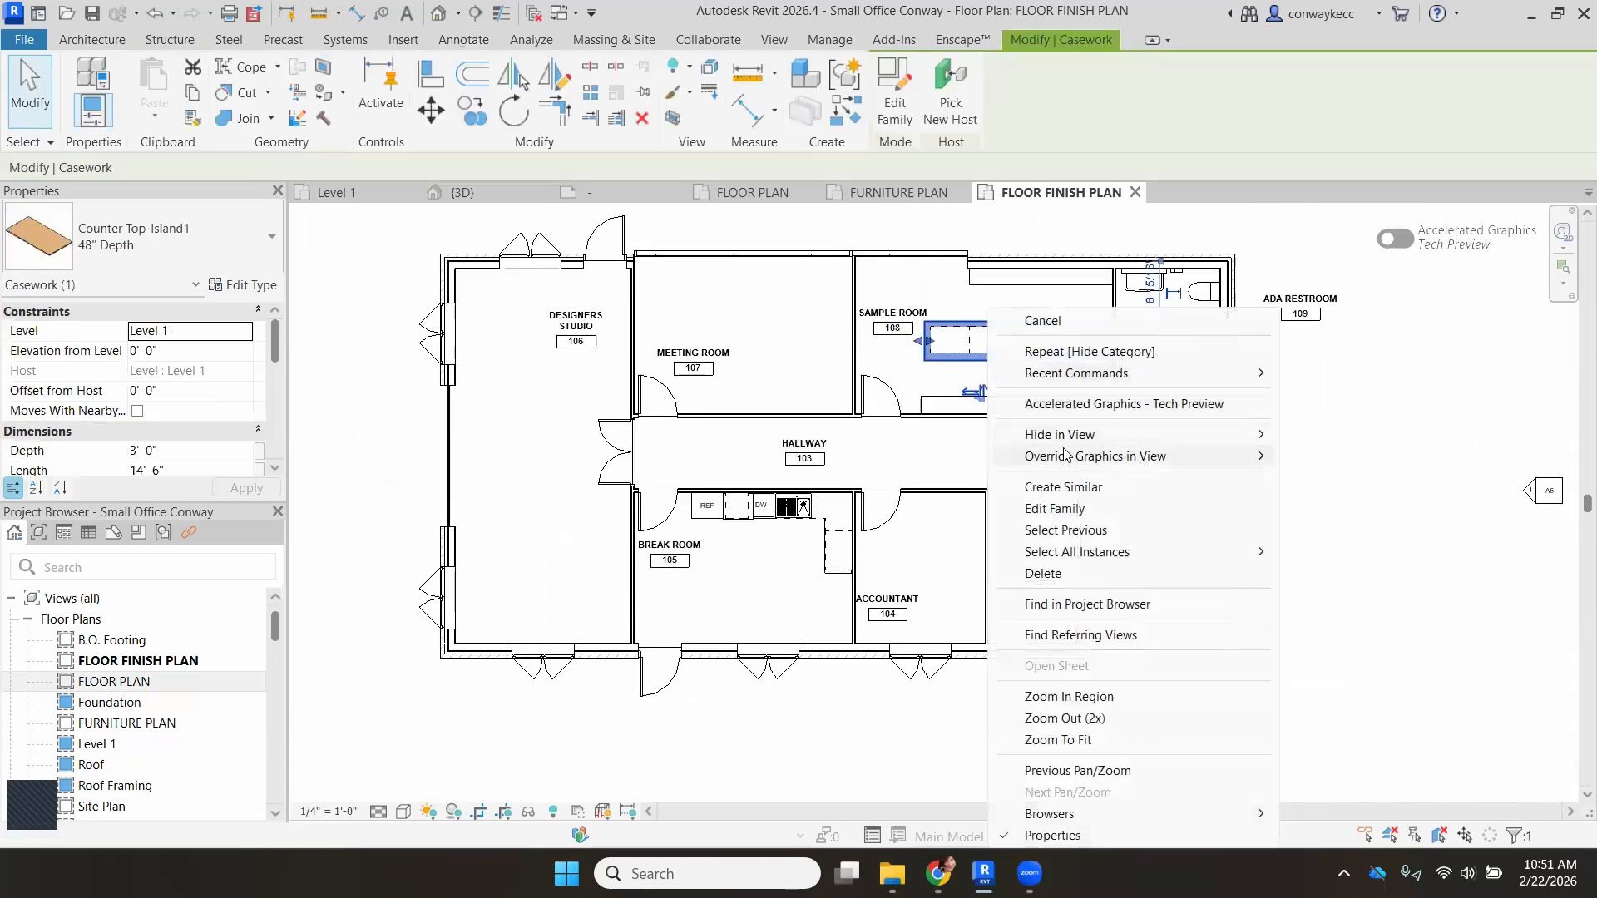
mouse_move(1072, 436)
left_click(1344, 459)
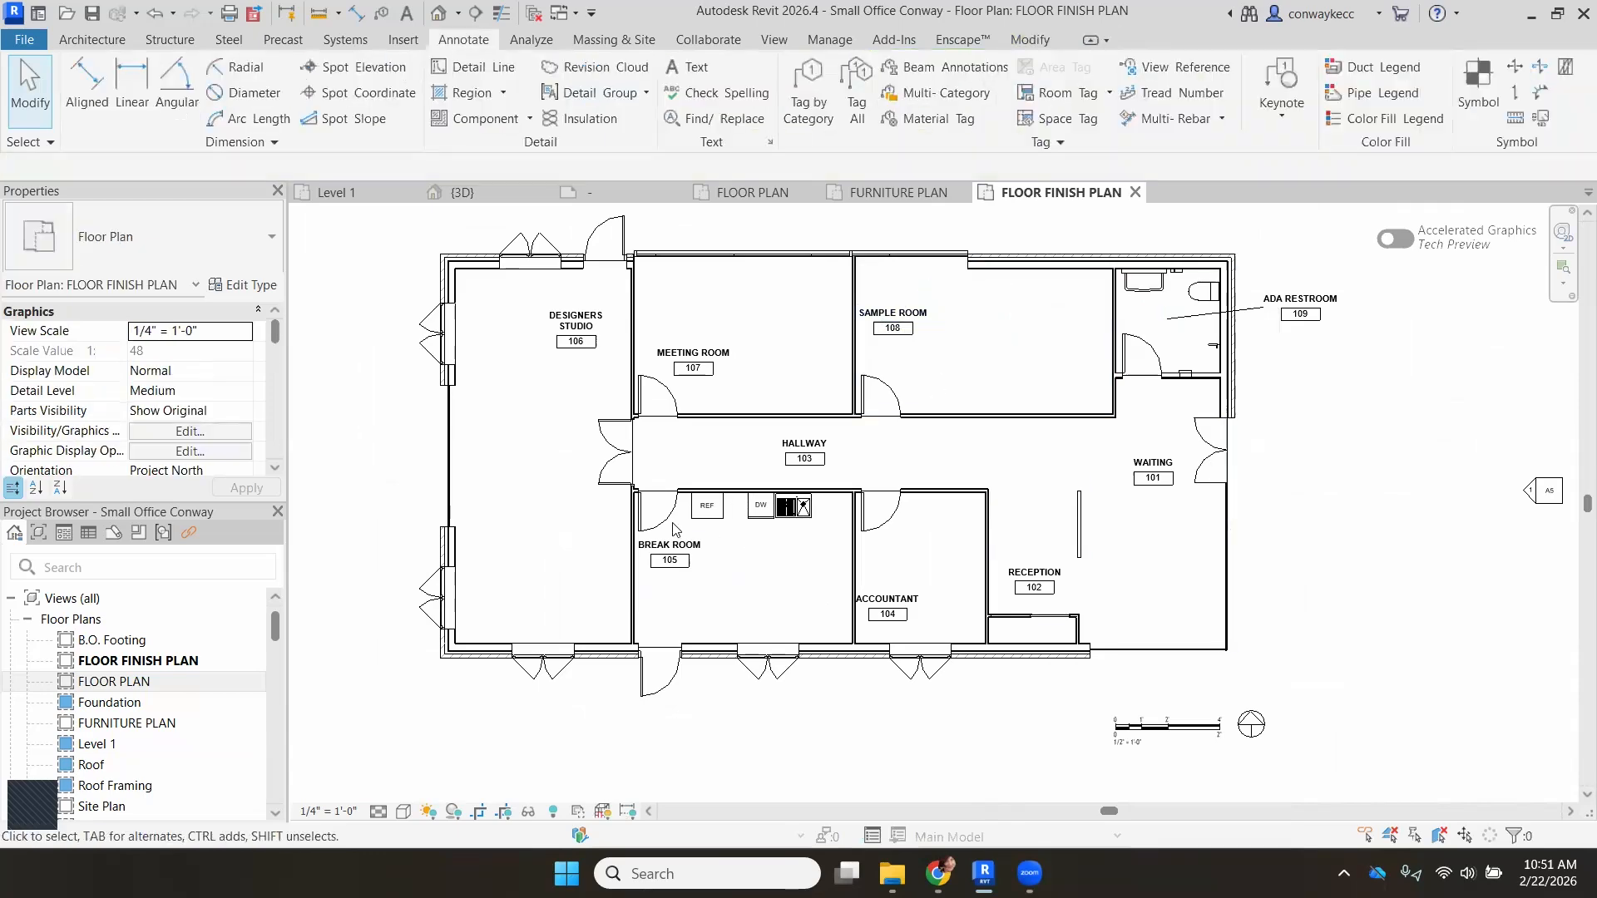
Hide the whole Specialty Equipment category in the FLOOR FINISH PLAN view, using the refrigerator in the Break Room.
scroll(672, 524, "up", 2)
left_click(709, 499)
right_click(722, 502)
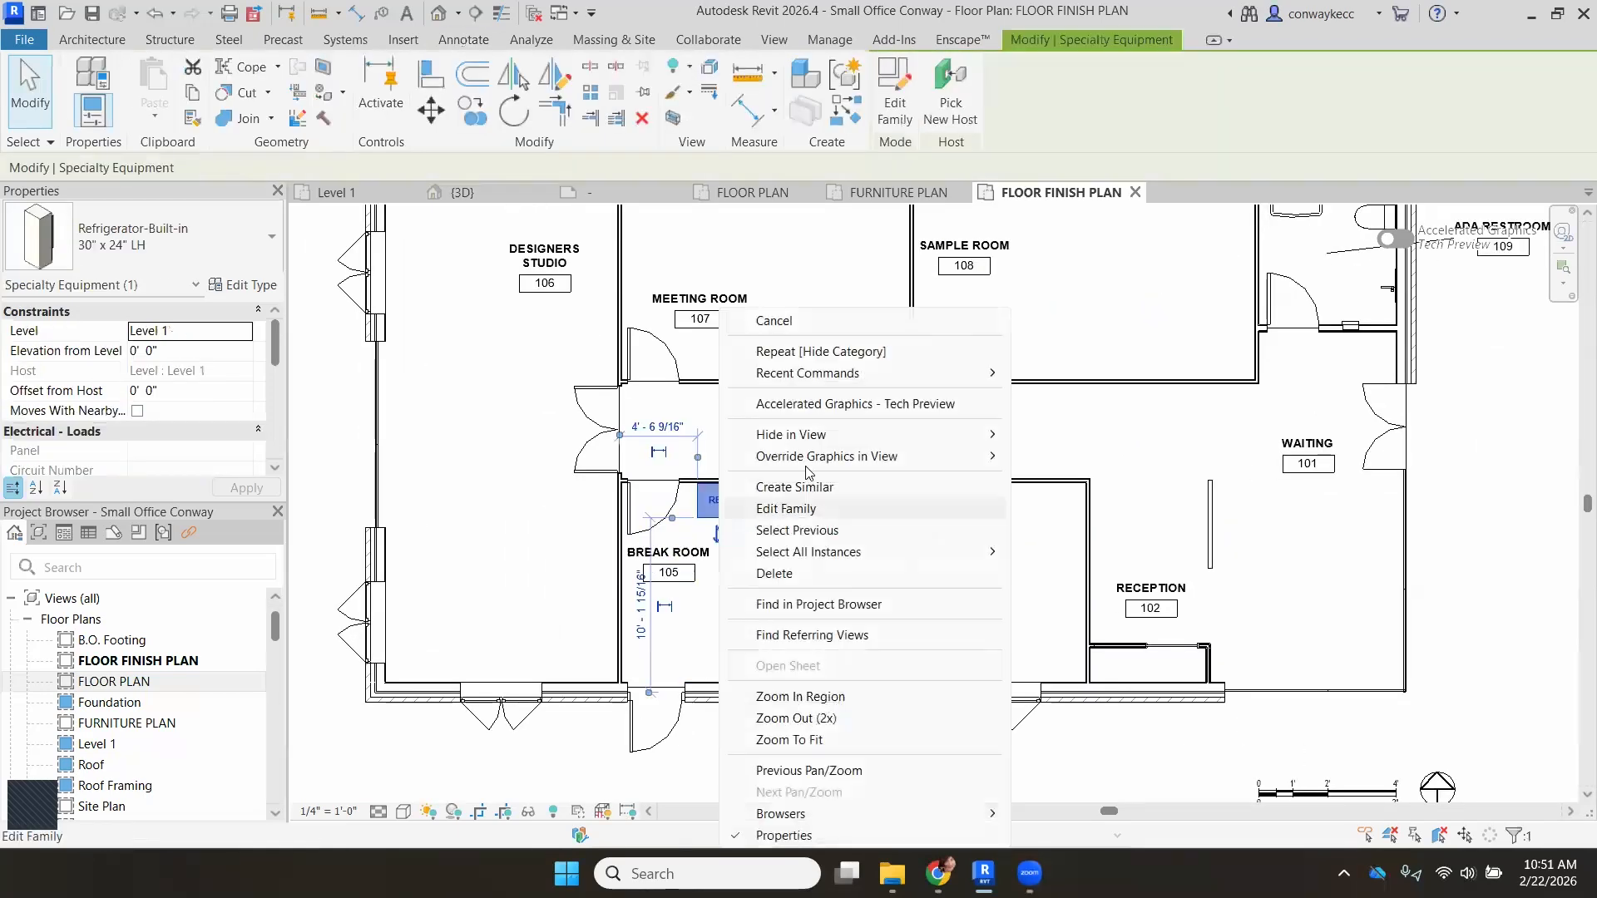
mouse_move(815, 434)
left_click(1068, 456)
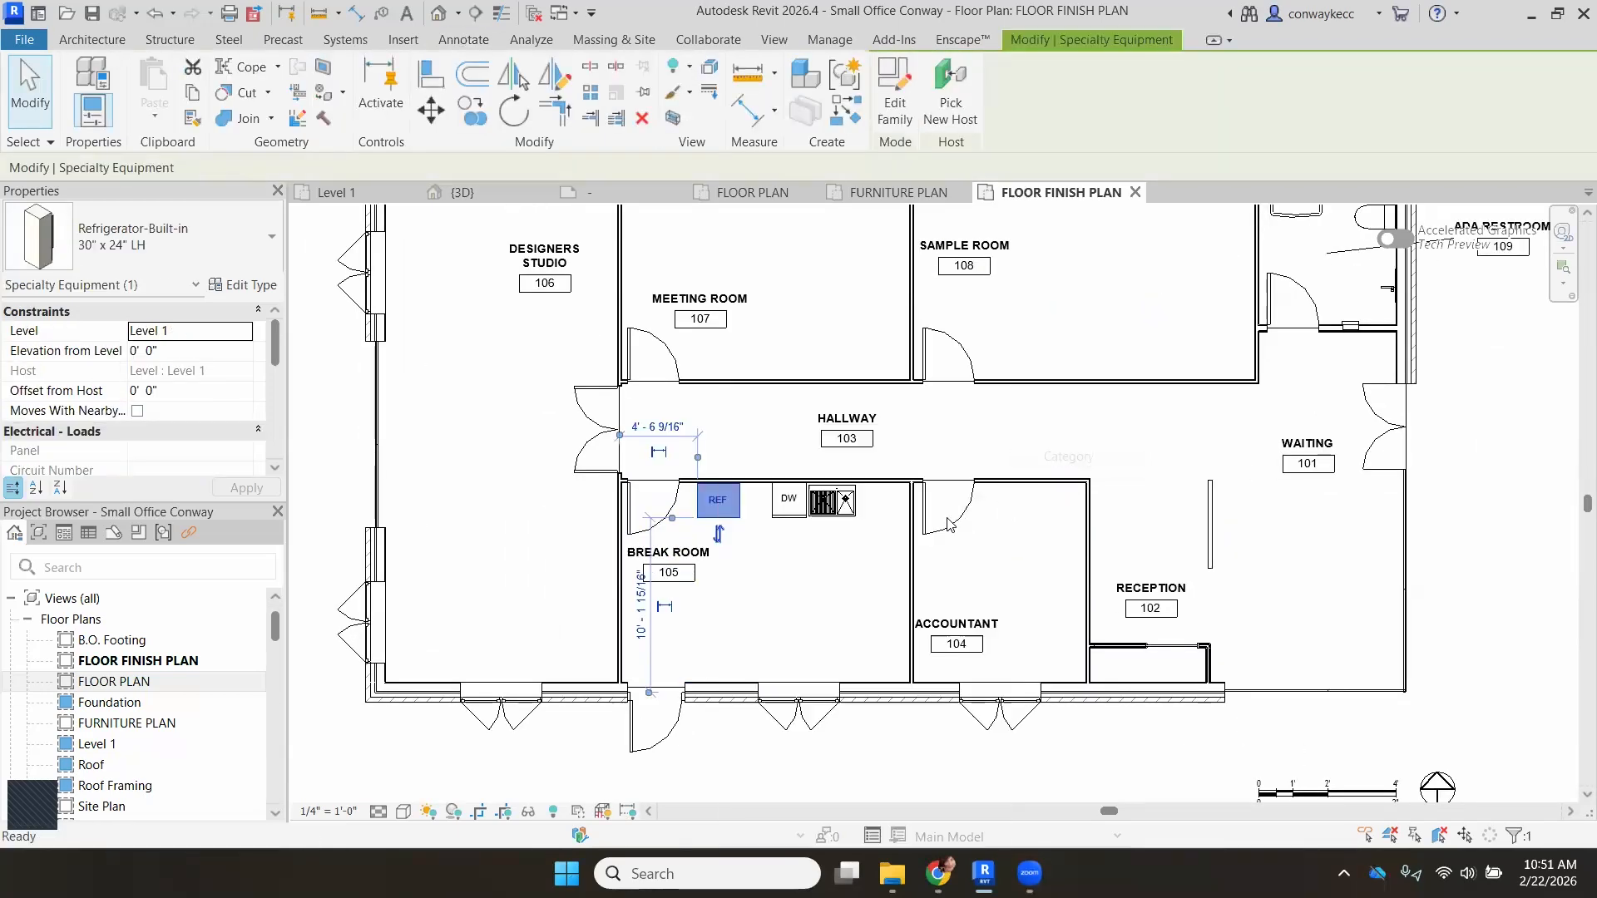
Hide the whole Plumbing Fixtures category in the FLOOR FINISH PLAN view, using the kitchen sink in the Break Room.
scroll(720, 542, "down", 2)
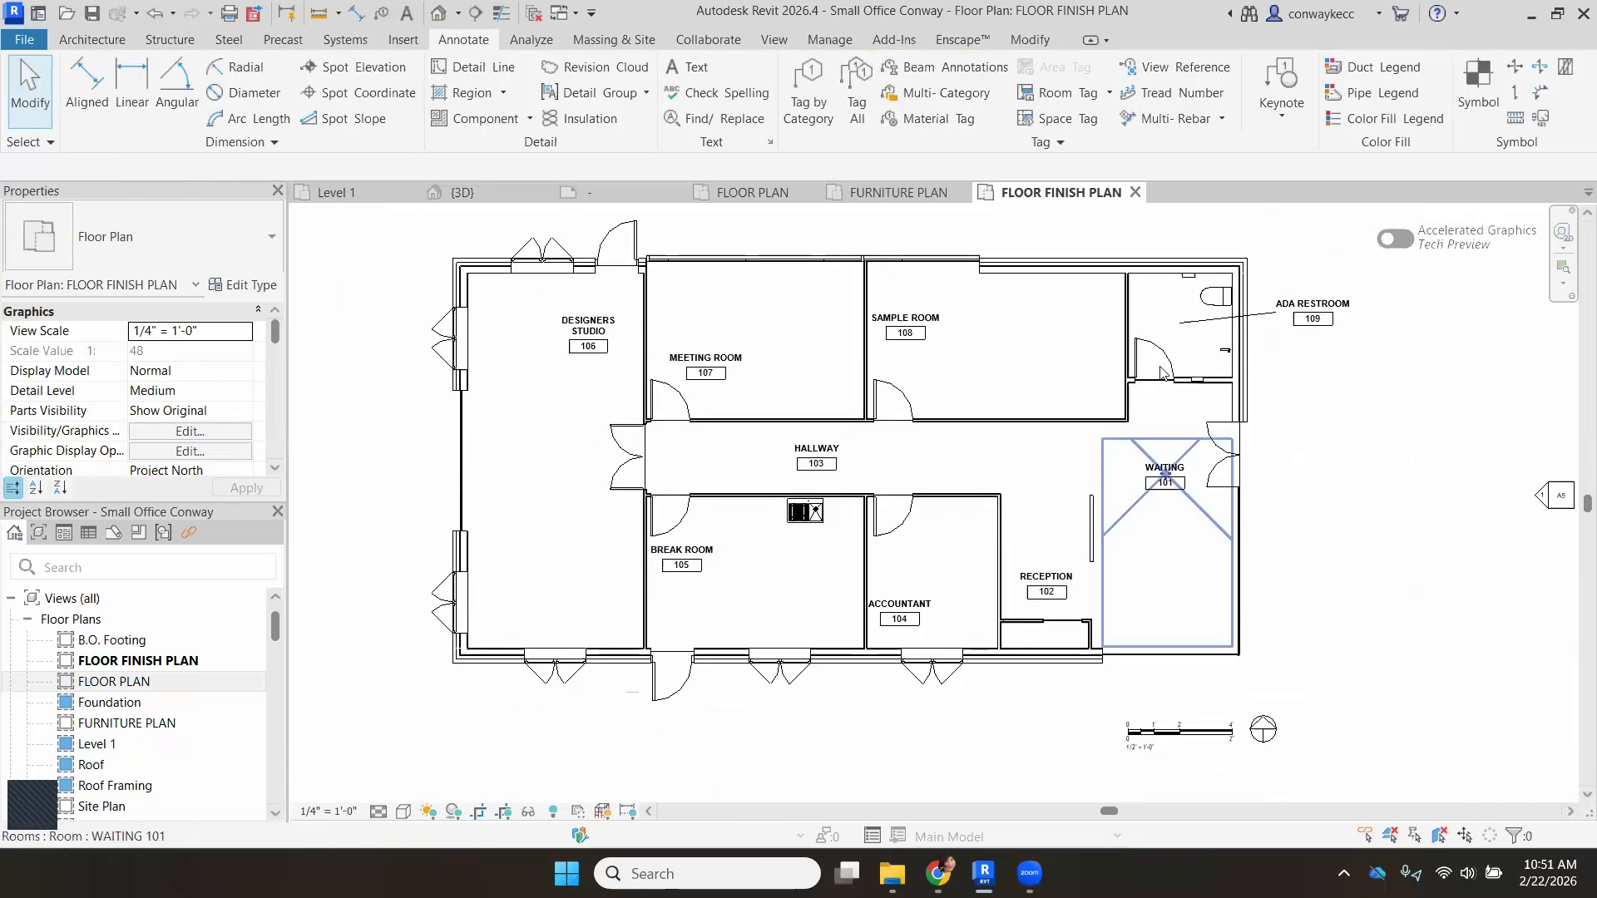
scroll(1203, 321, "up", 1)
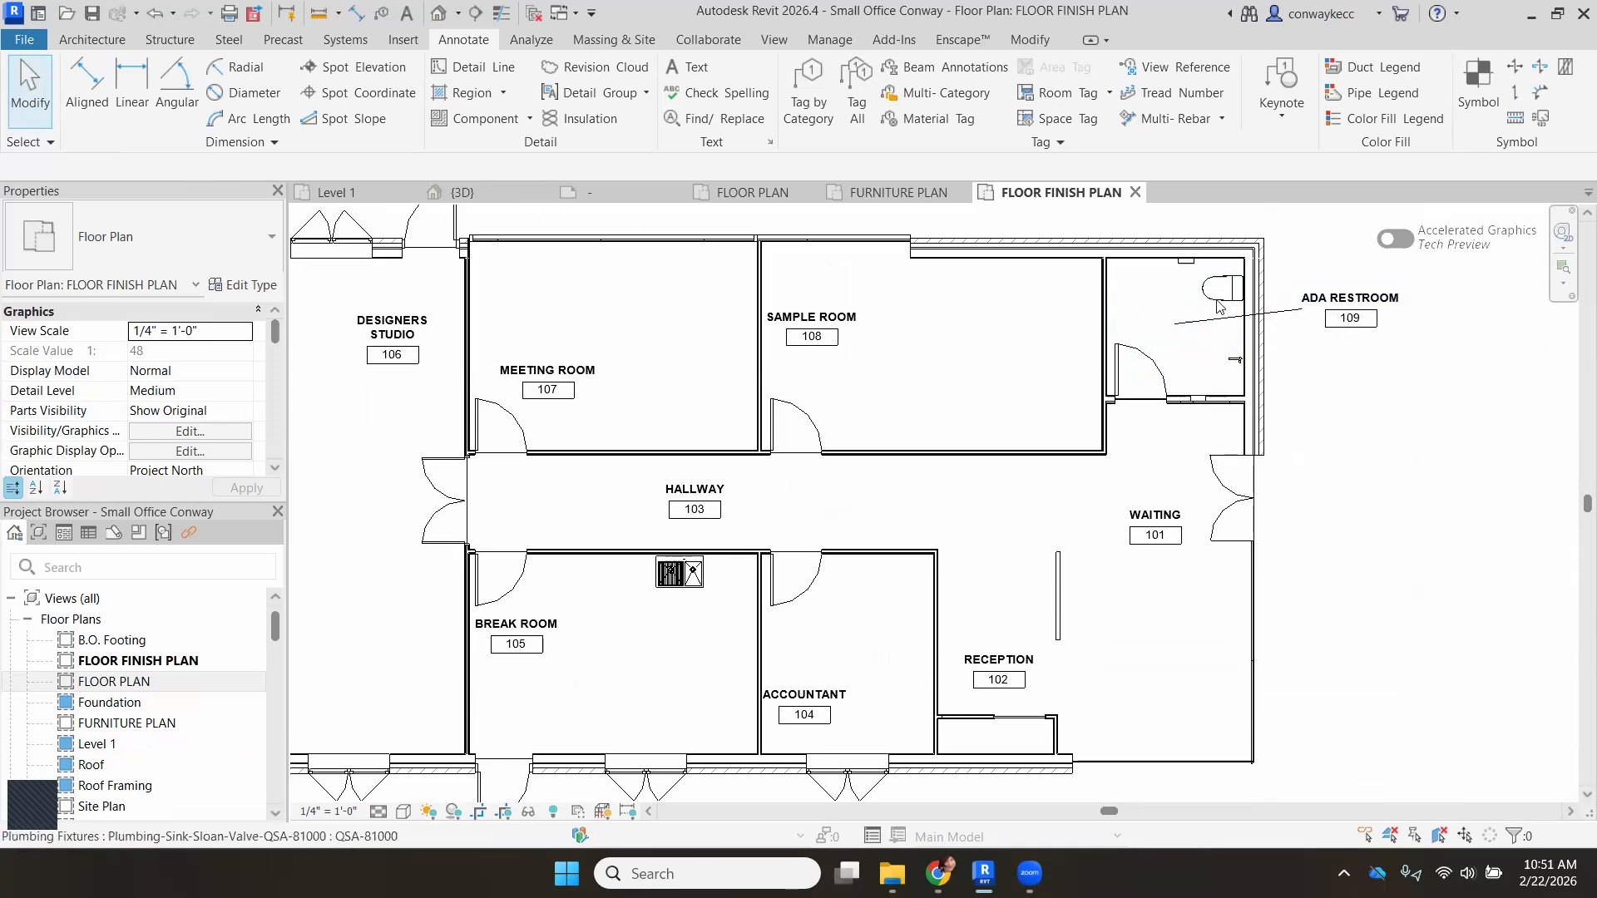
left_click(679, 582)
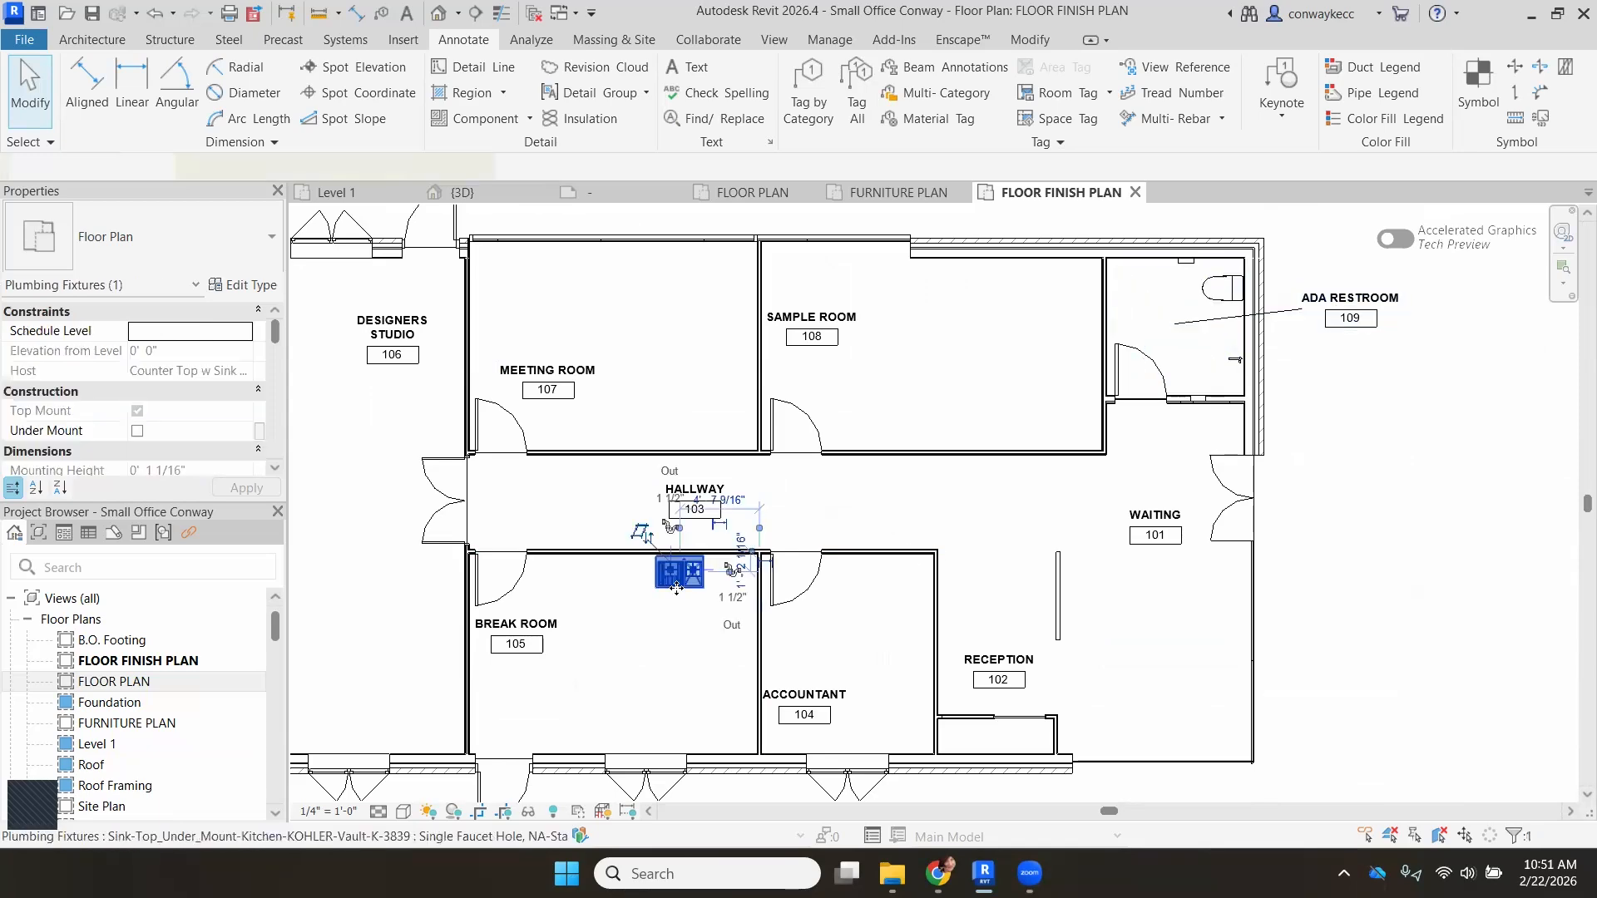
right_click(680, 596)
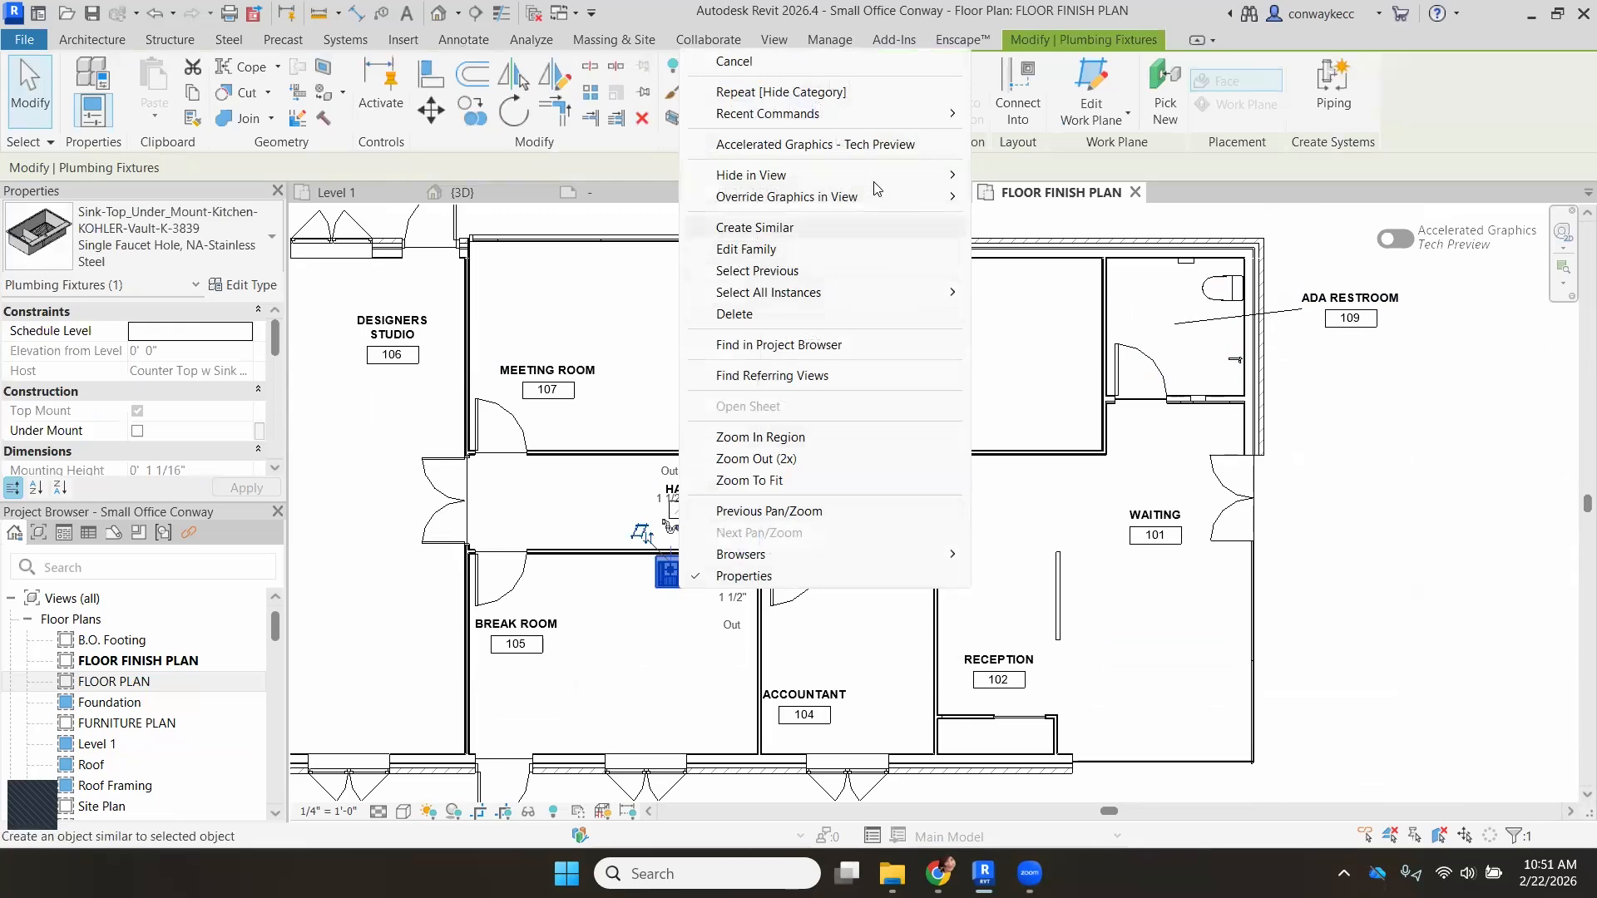
mouse_move(874, 176)
left_click(1018, 194)
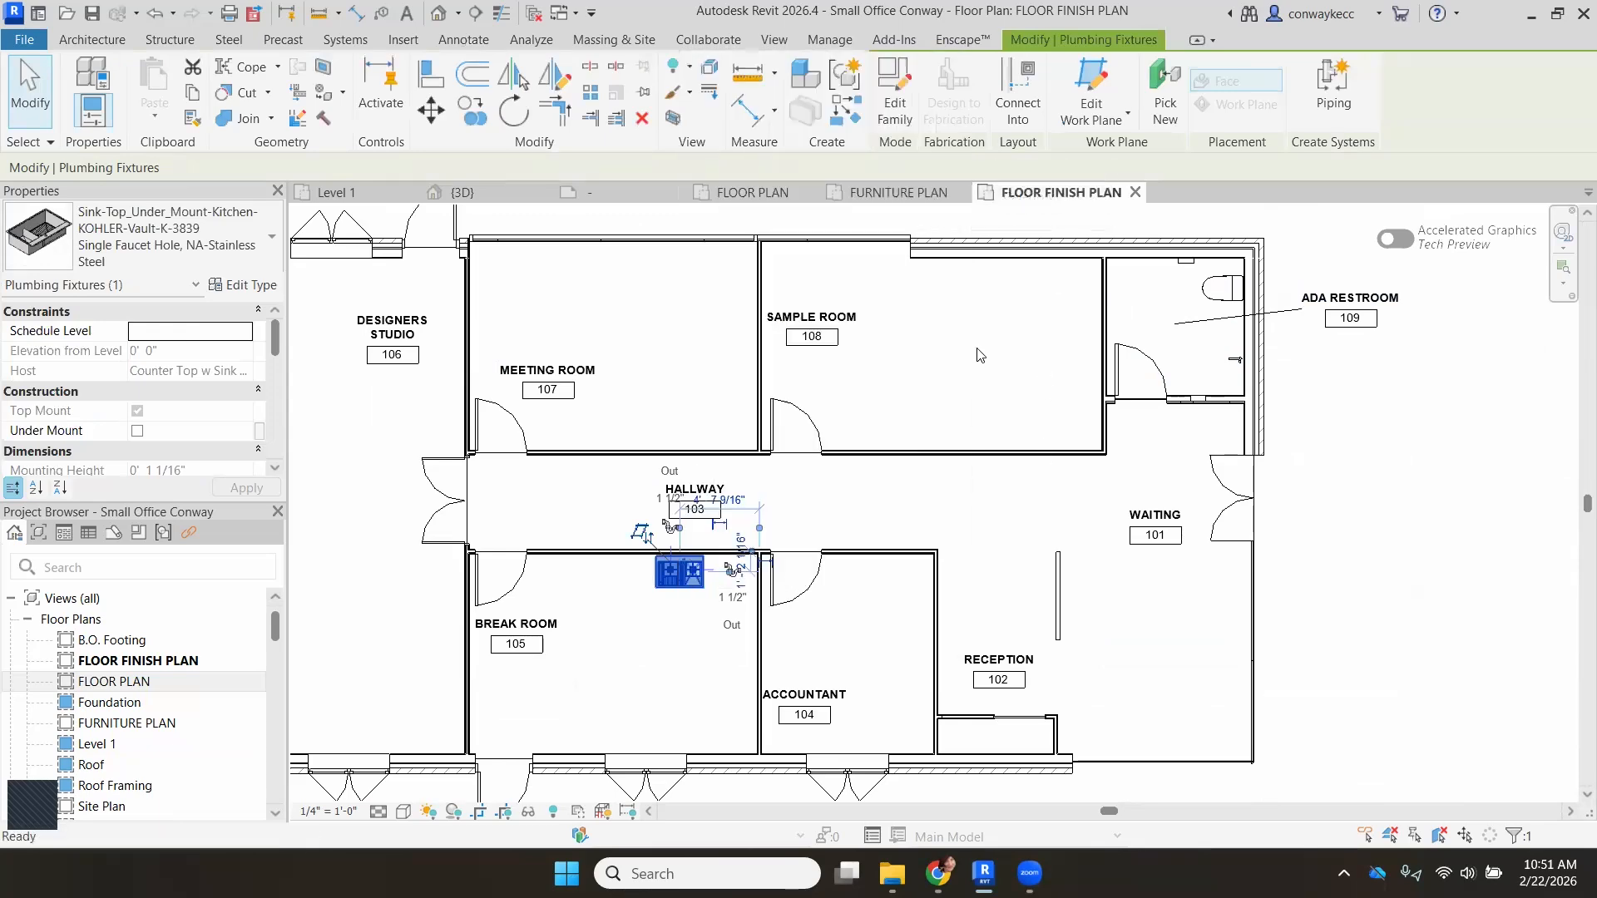
Return to the FLOOR PLAN view and show its crop region boundary.
scroll(995, 605, "down", 1)
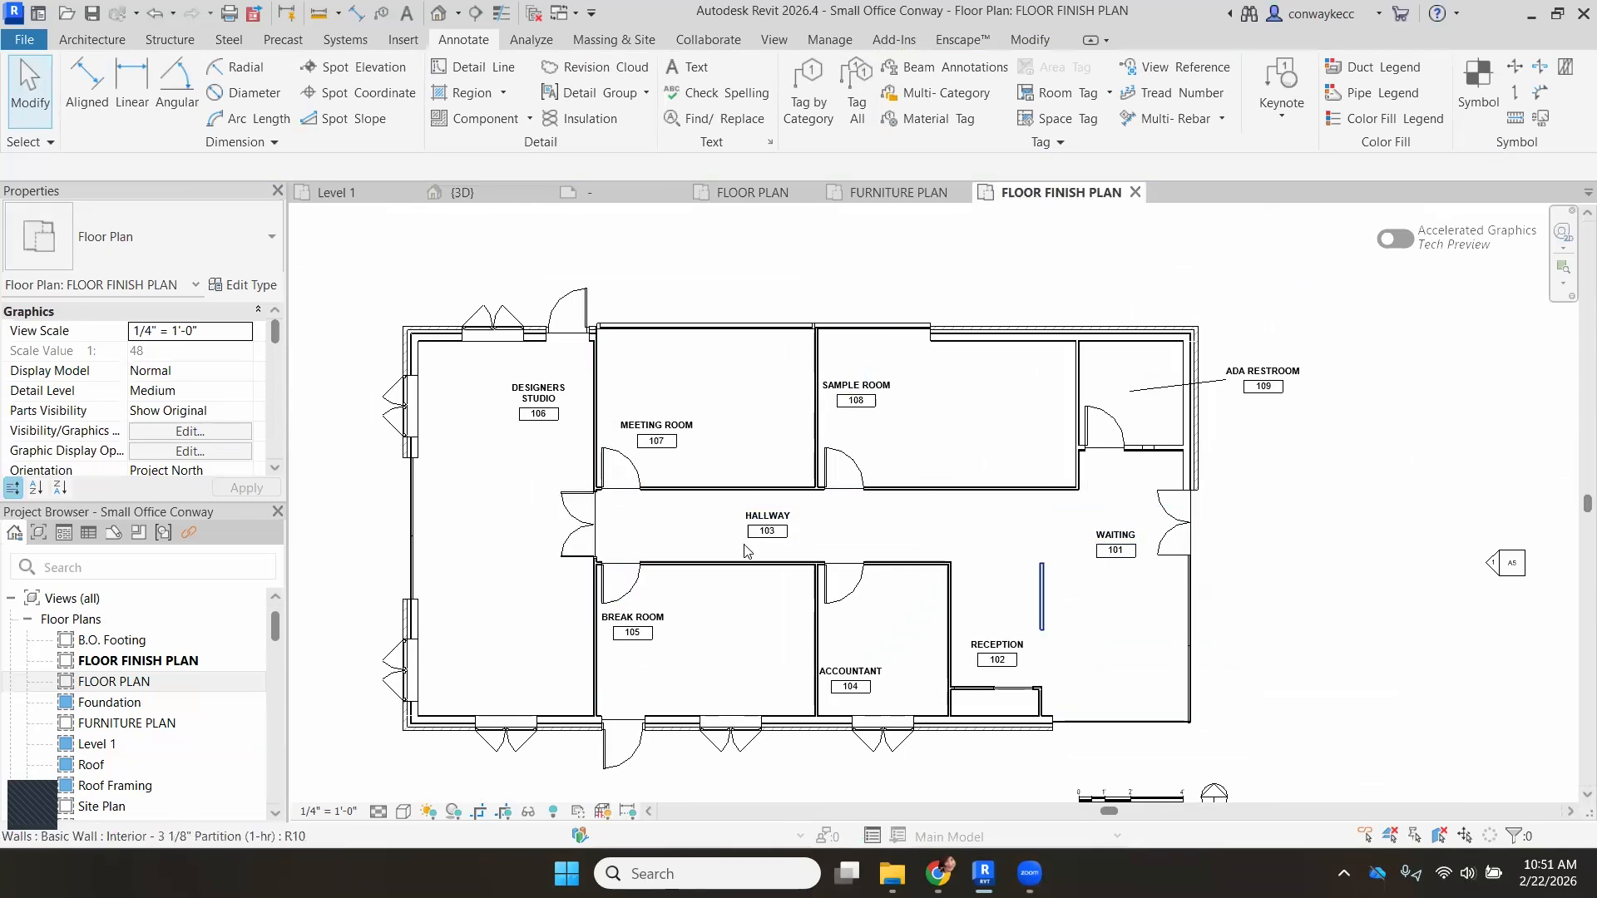
scroll(861, 520, "down", 1)
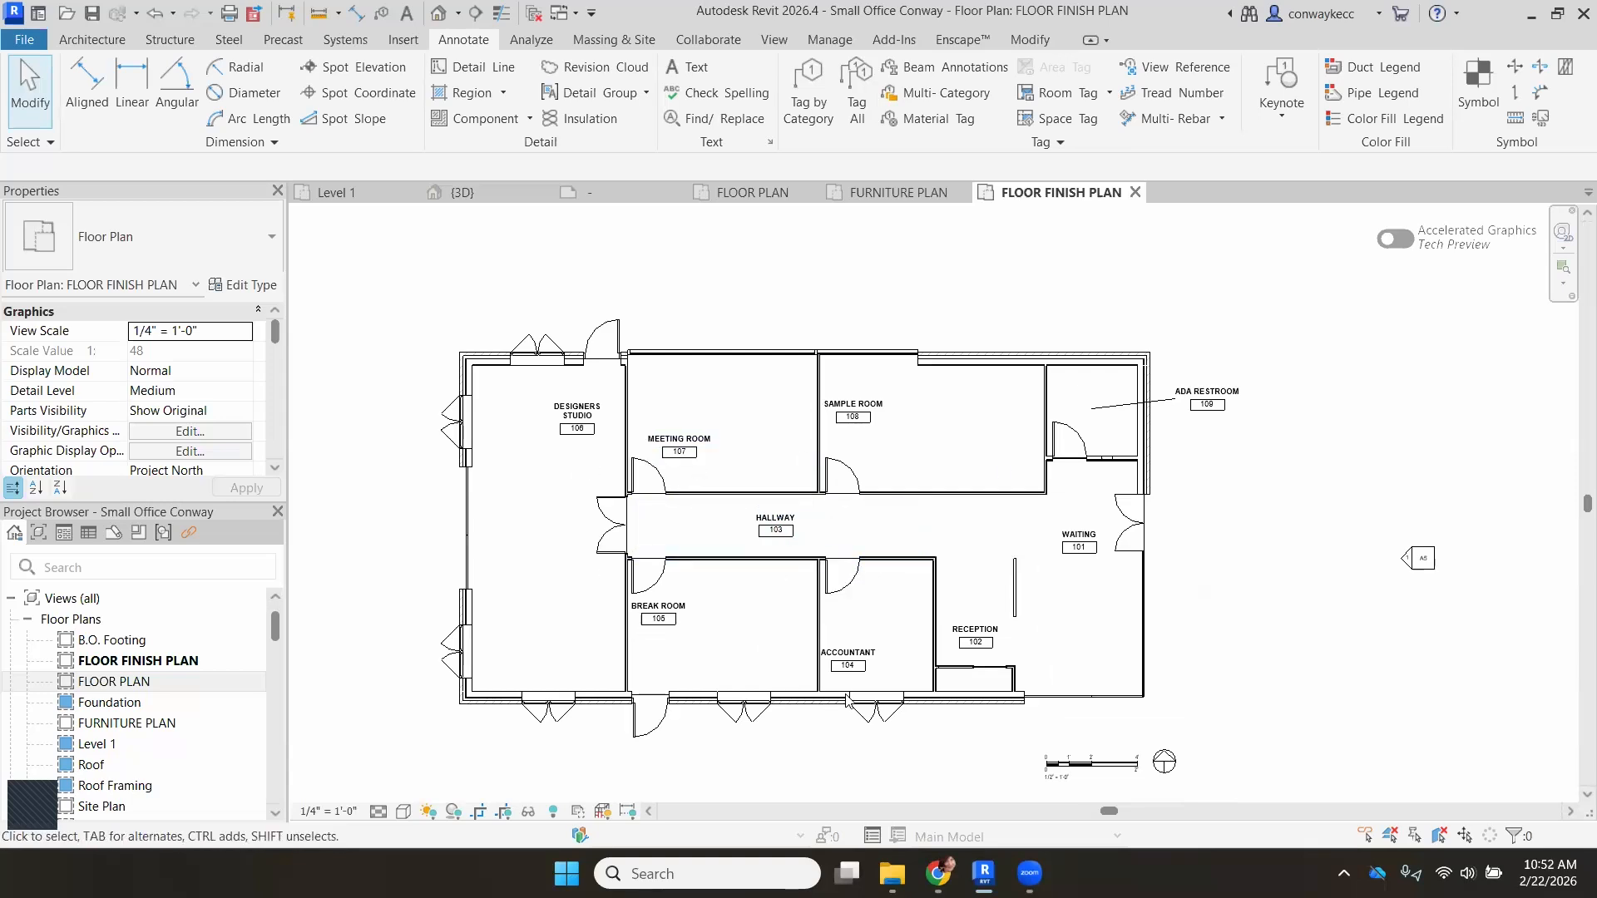
scroll(717, 414, "down", 1)
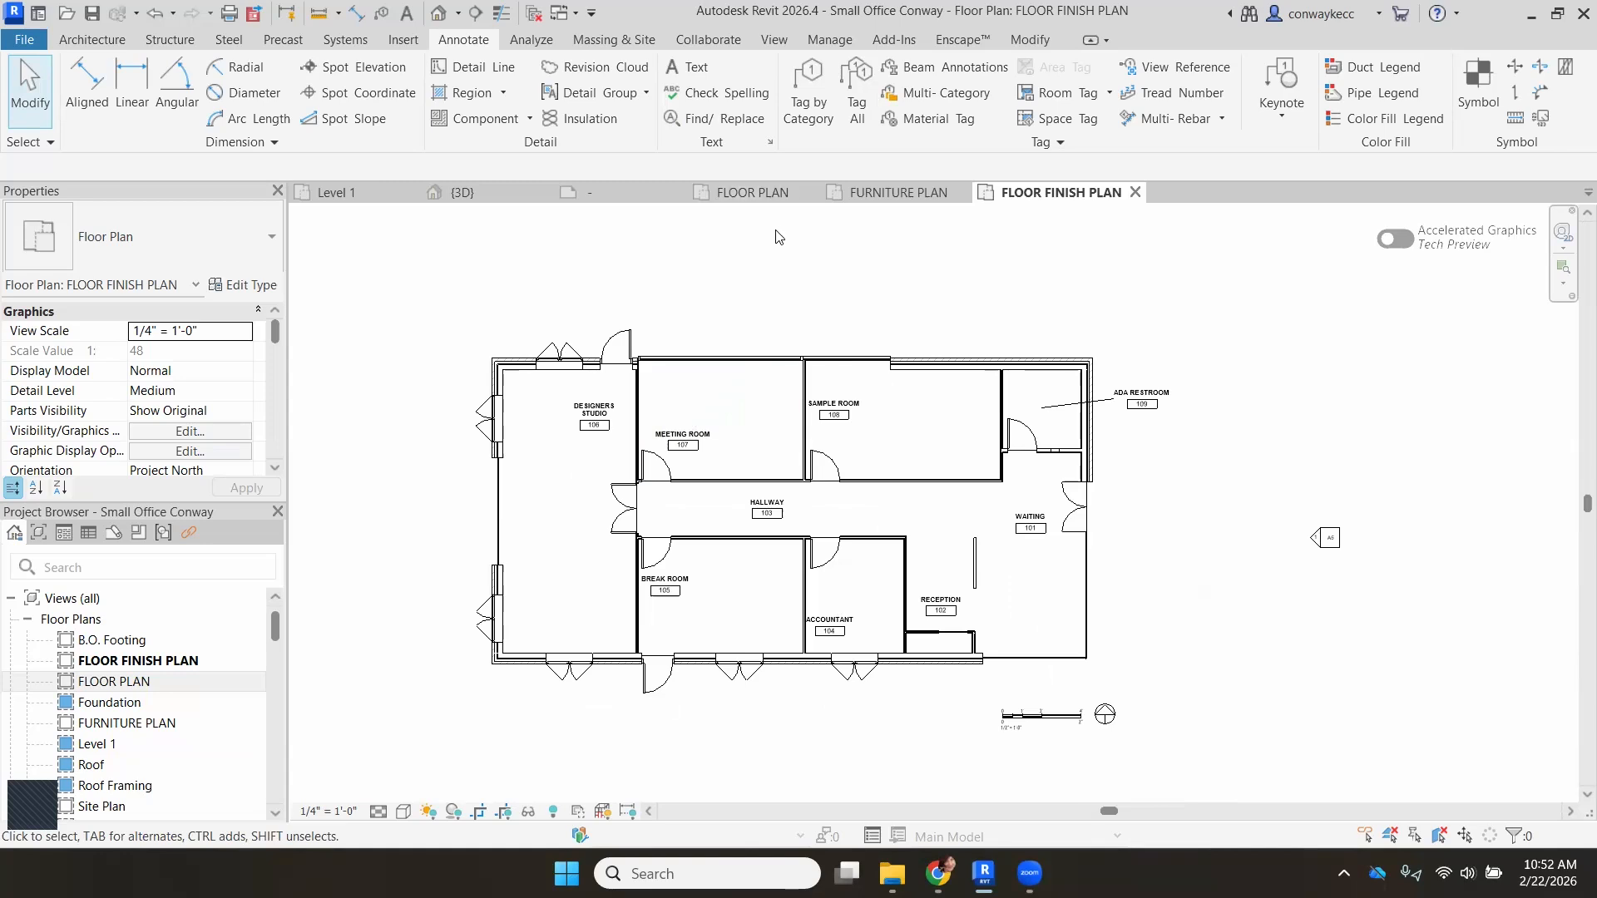
left_click(760, 193)
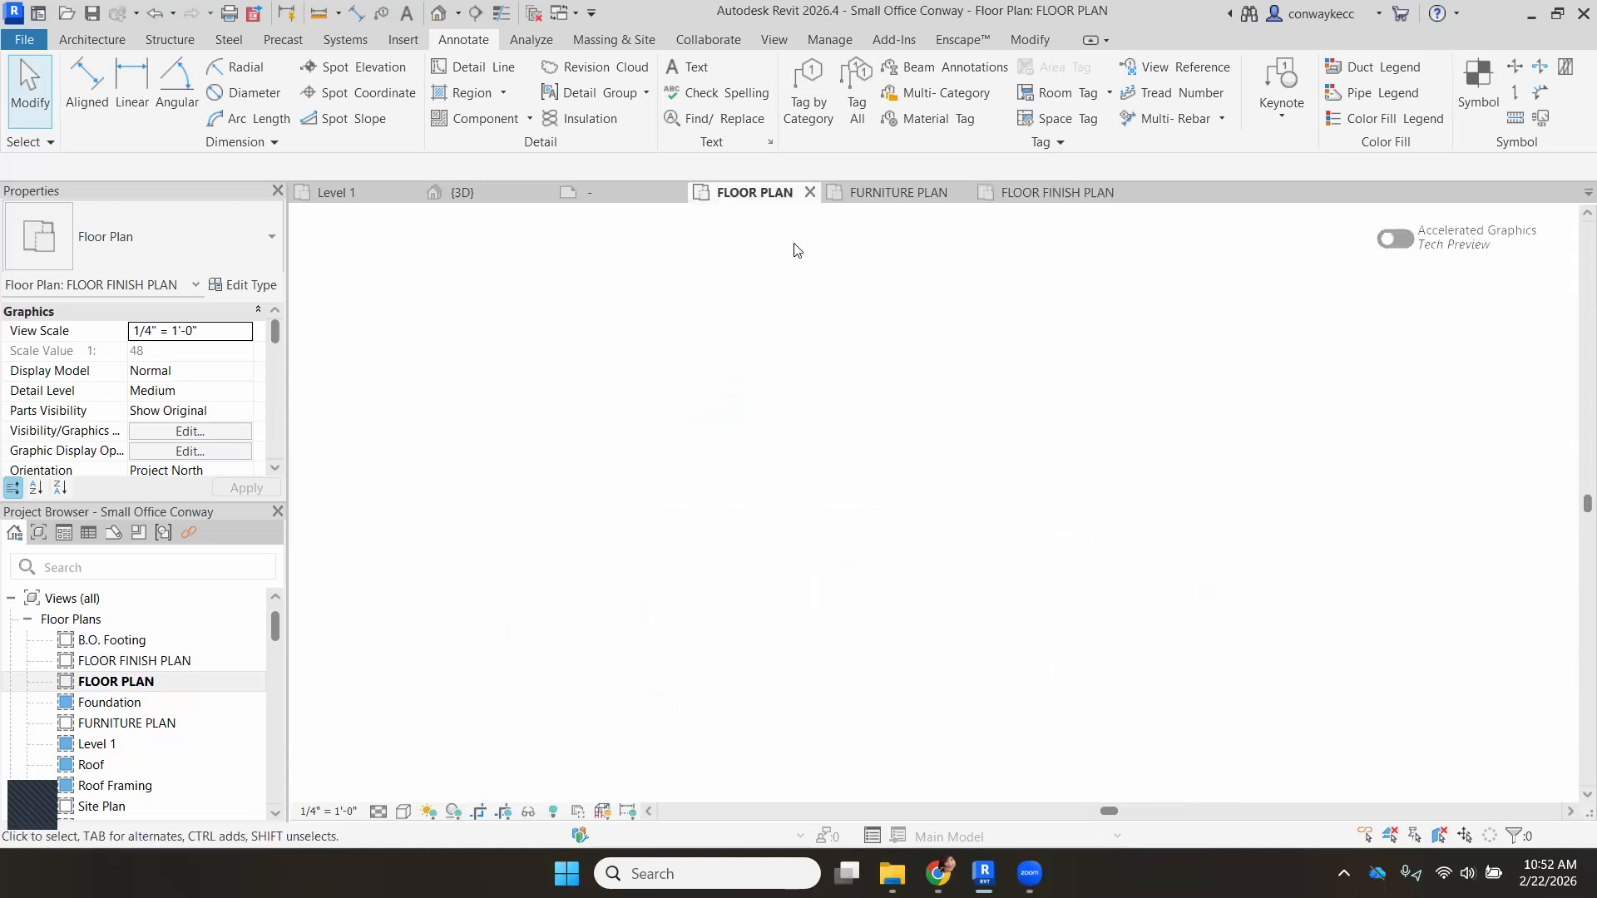
scroll(776, 520, "down", 1)
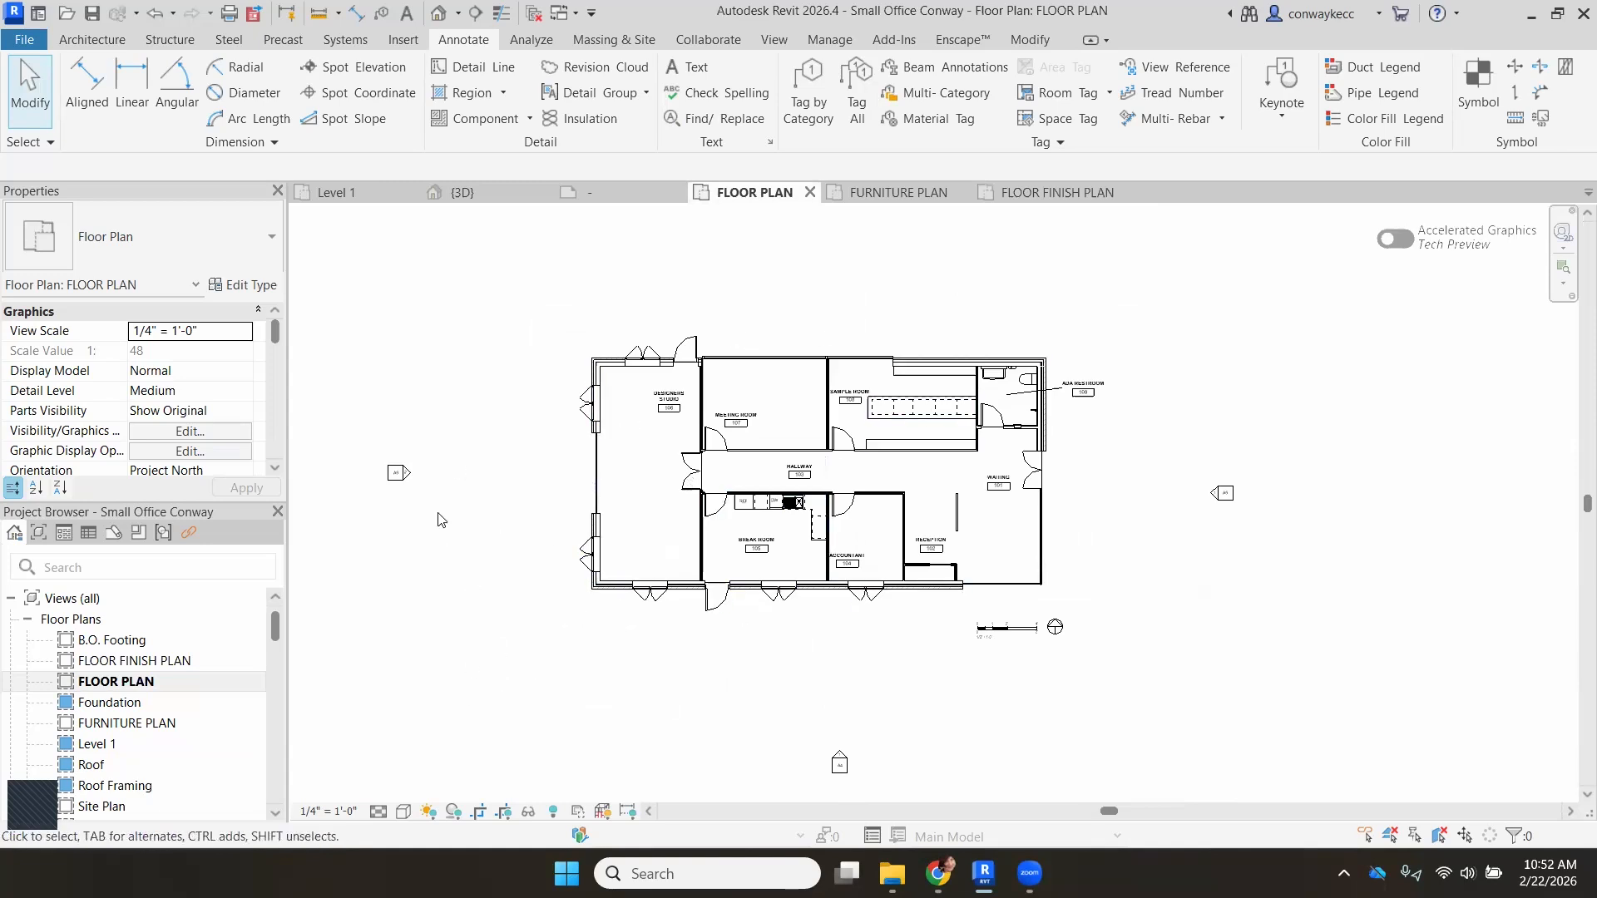
left_click(504, 811)
scroll(715, 599, "down", 3)
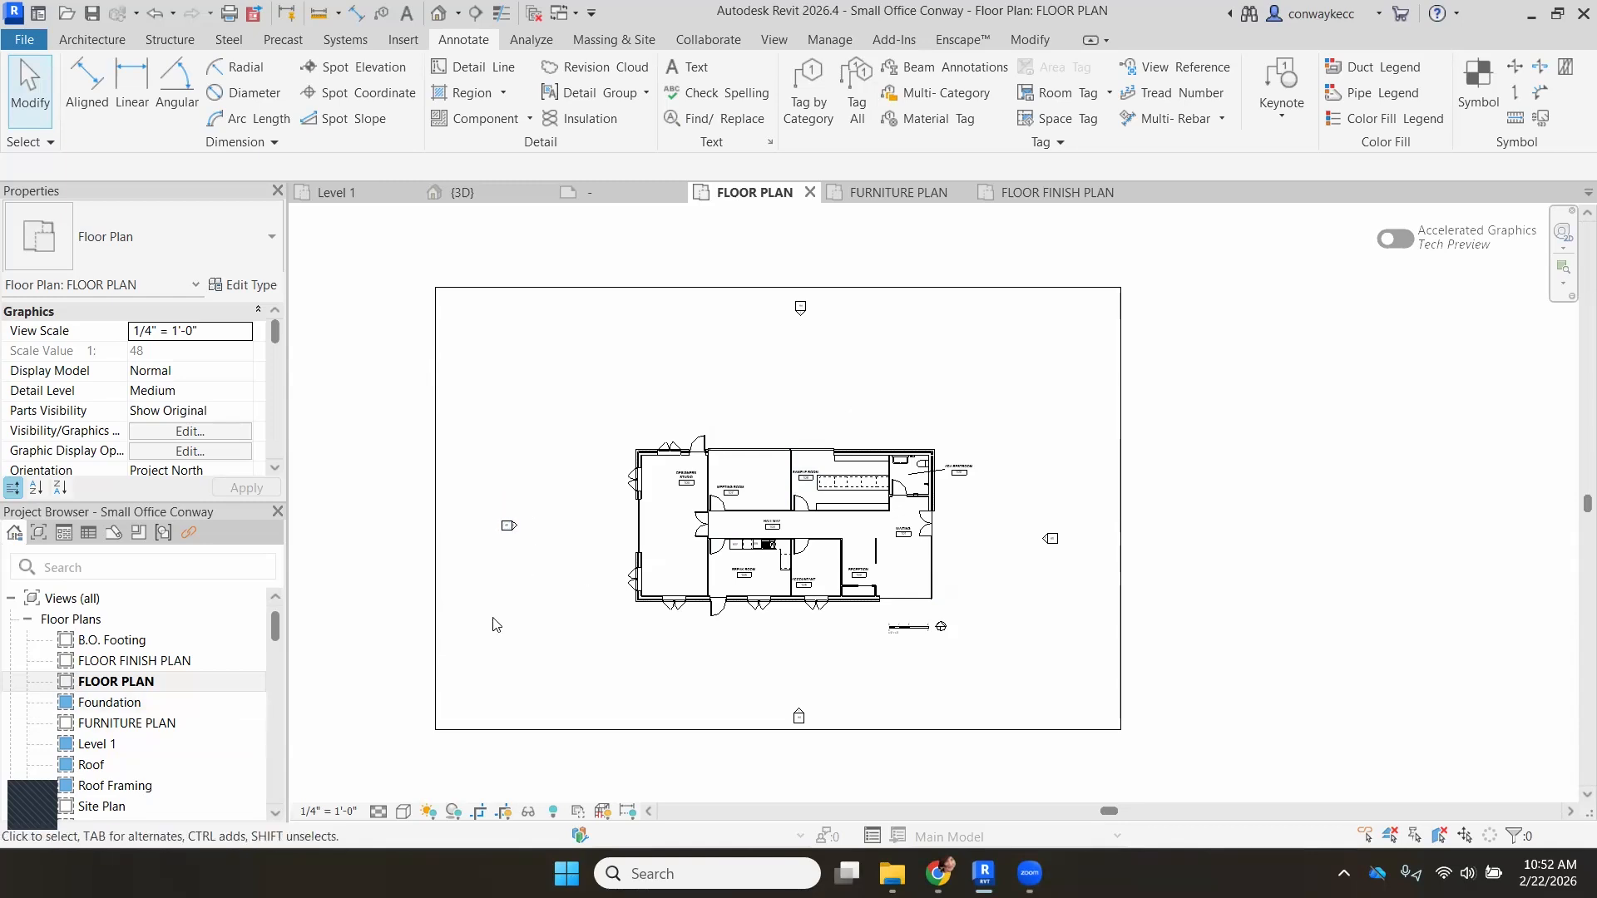
Hide the whole Elevations category in the FLOOR PLAN view, using the elevation marker west of the building.
left_click(503, 529)
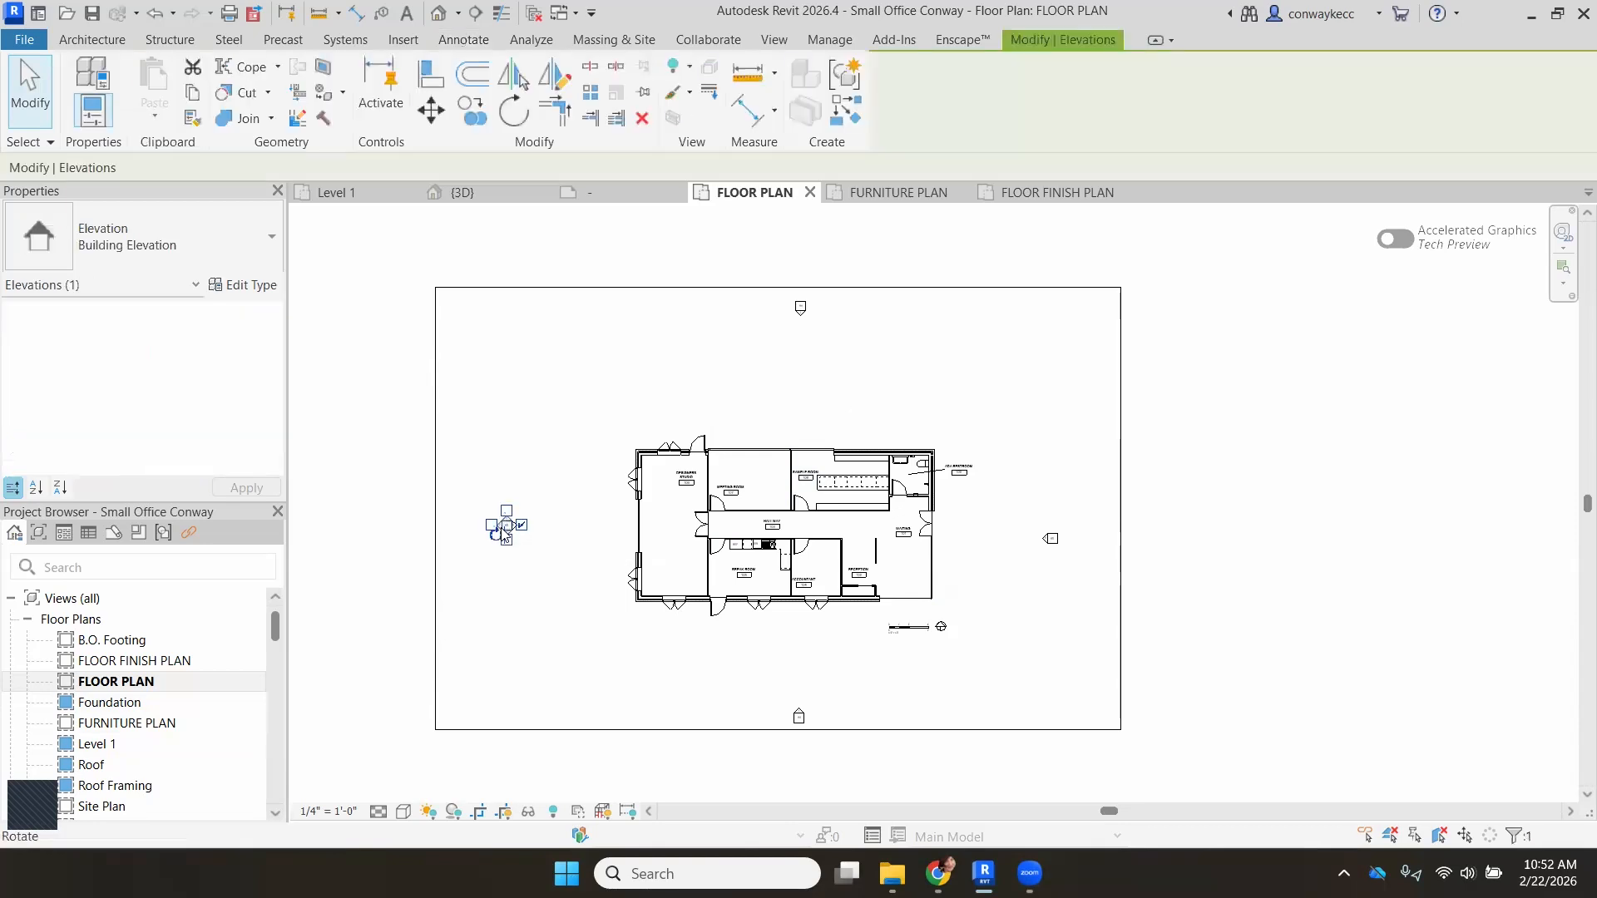
right_click(503, 529)
mouse_move(625, 436)
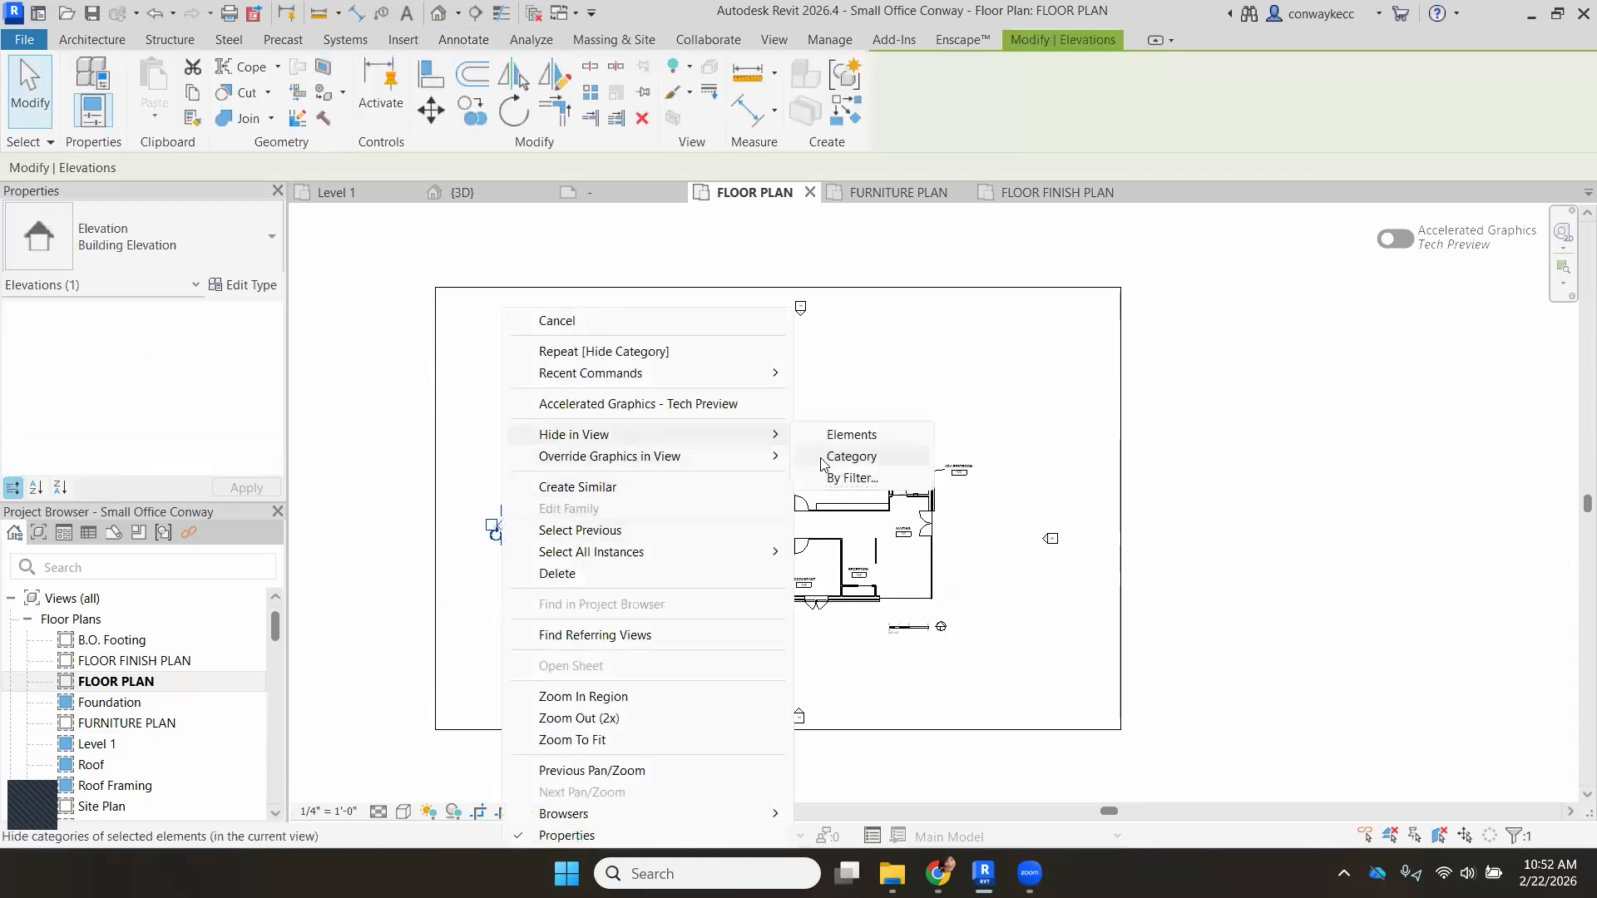
left_click(832, 457)
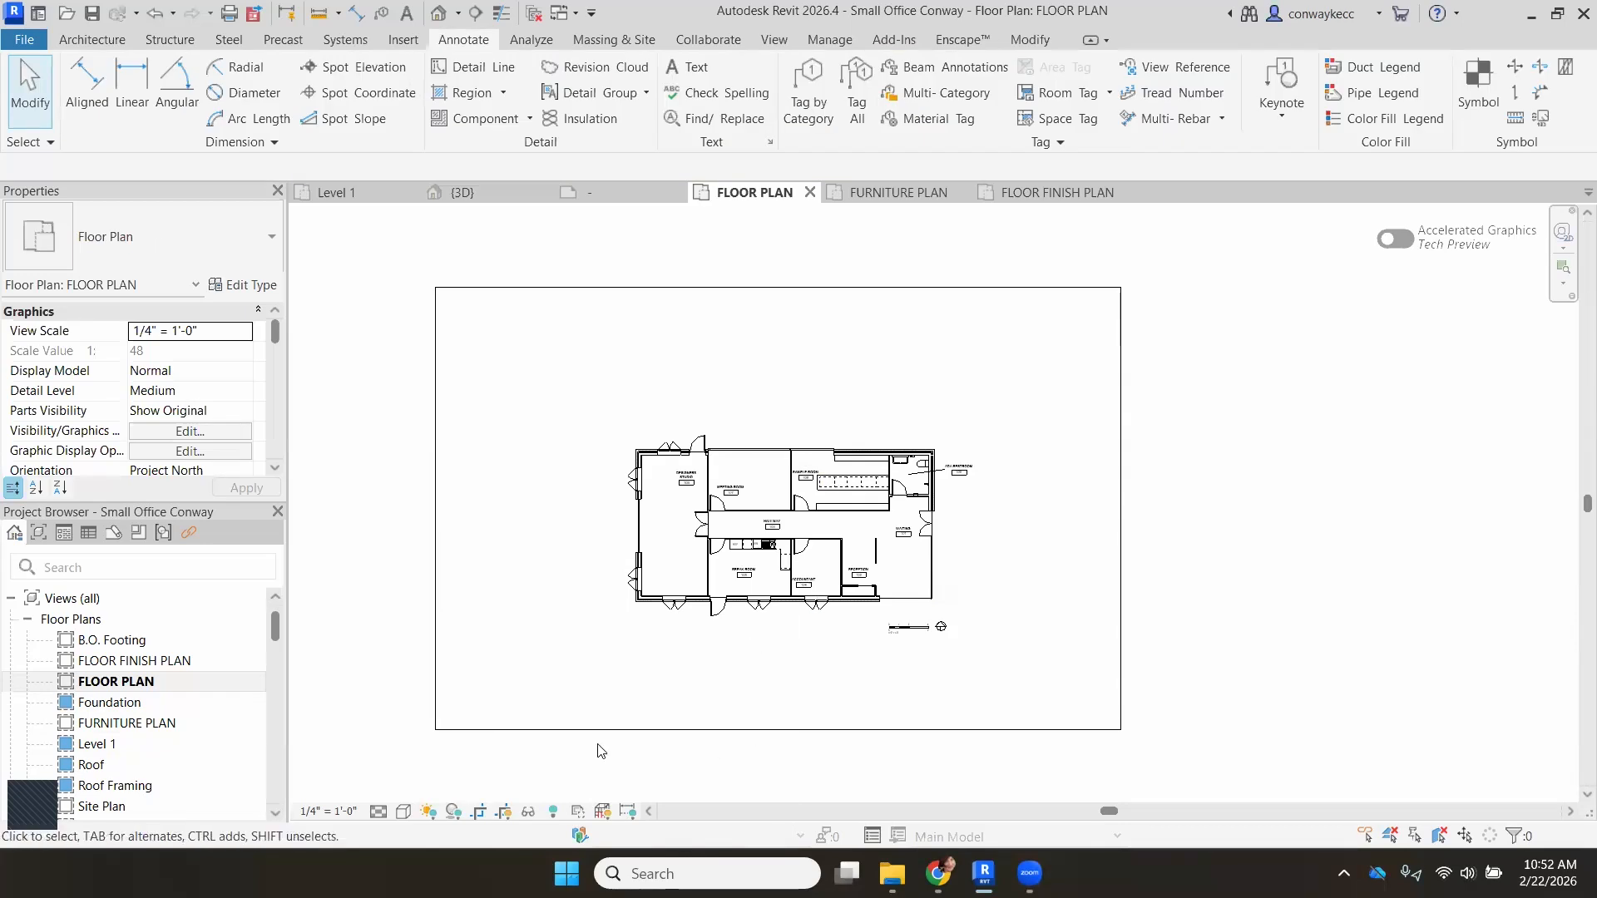
Tighten the FLOOR PLAN view's crop region on all four sides so it closely surrounds the building, graphic scale and north arrow.
left_click(646, 287)
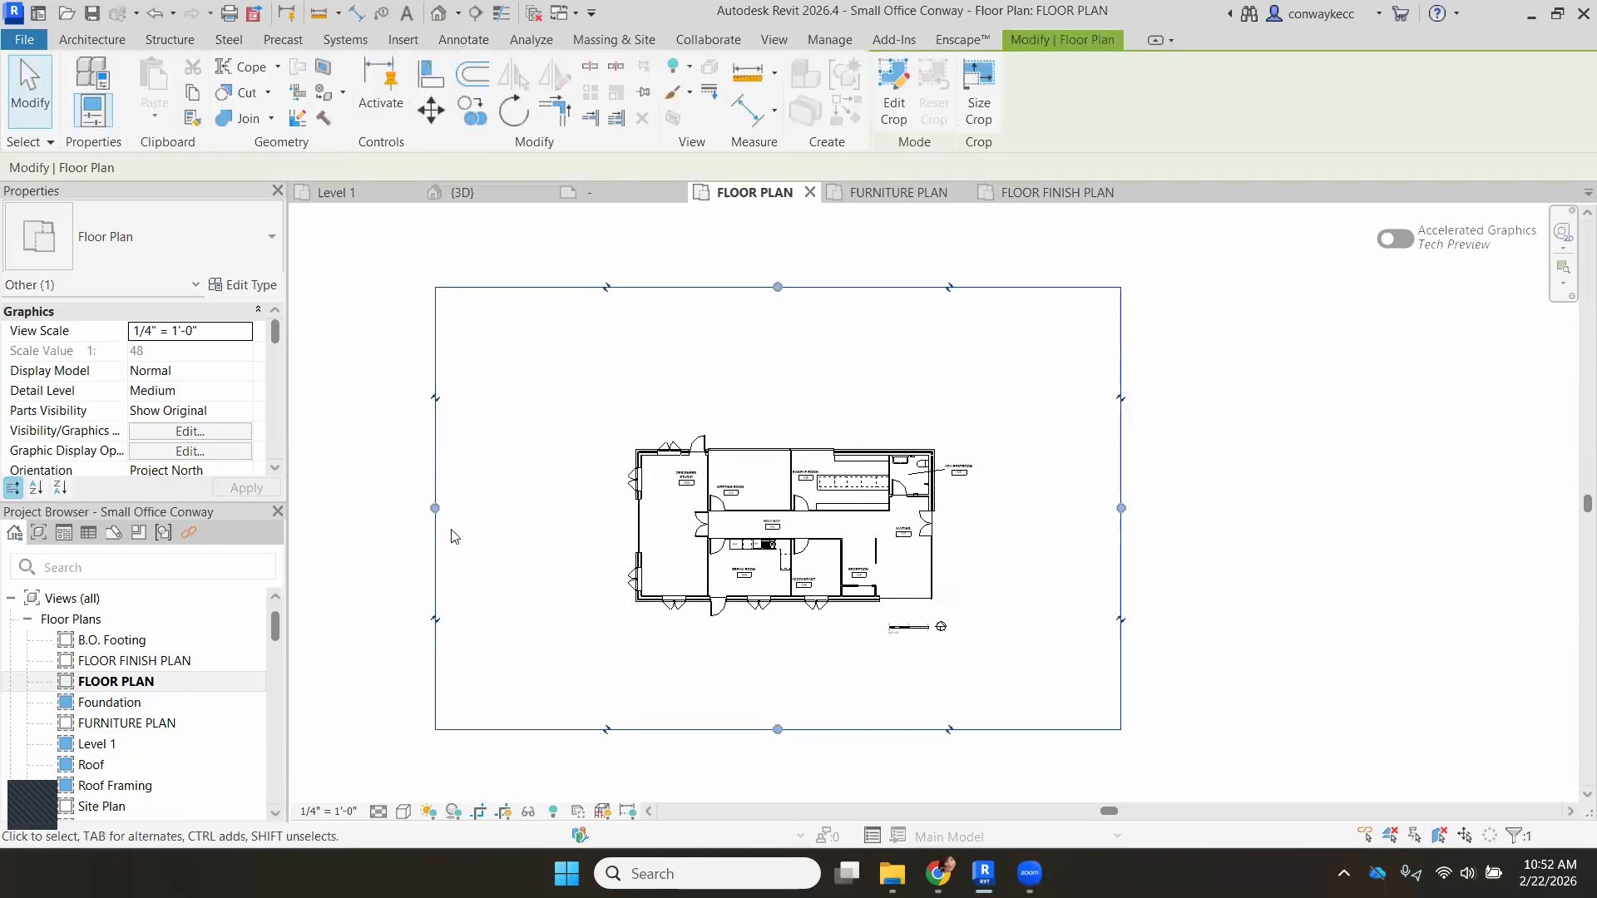
left_click_drag(503, 503, 571, 504)
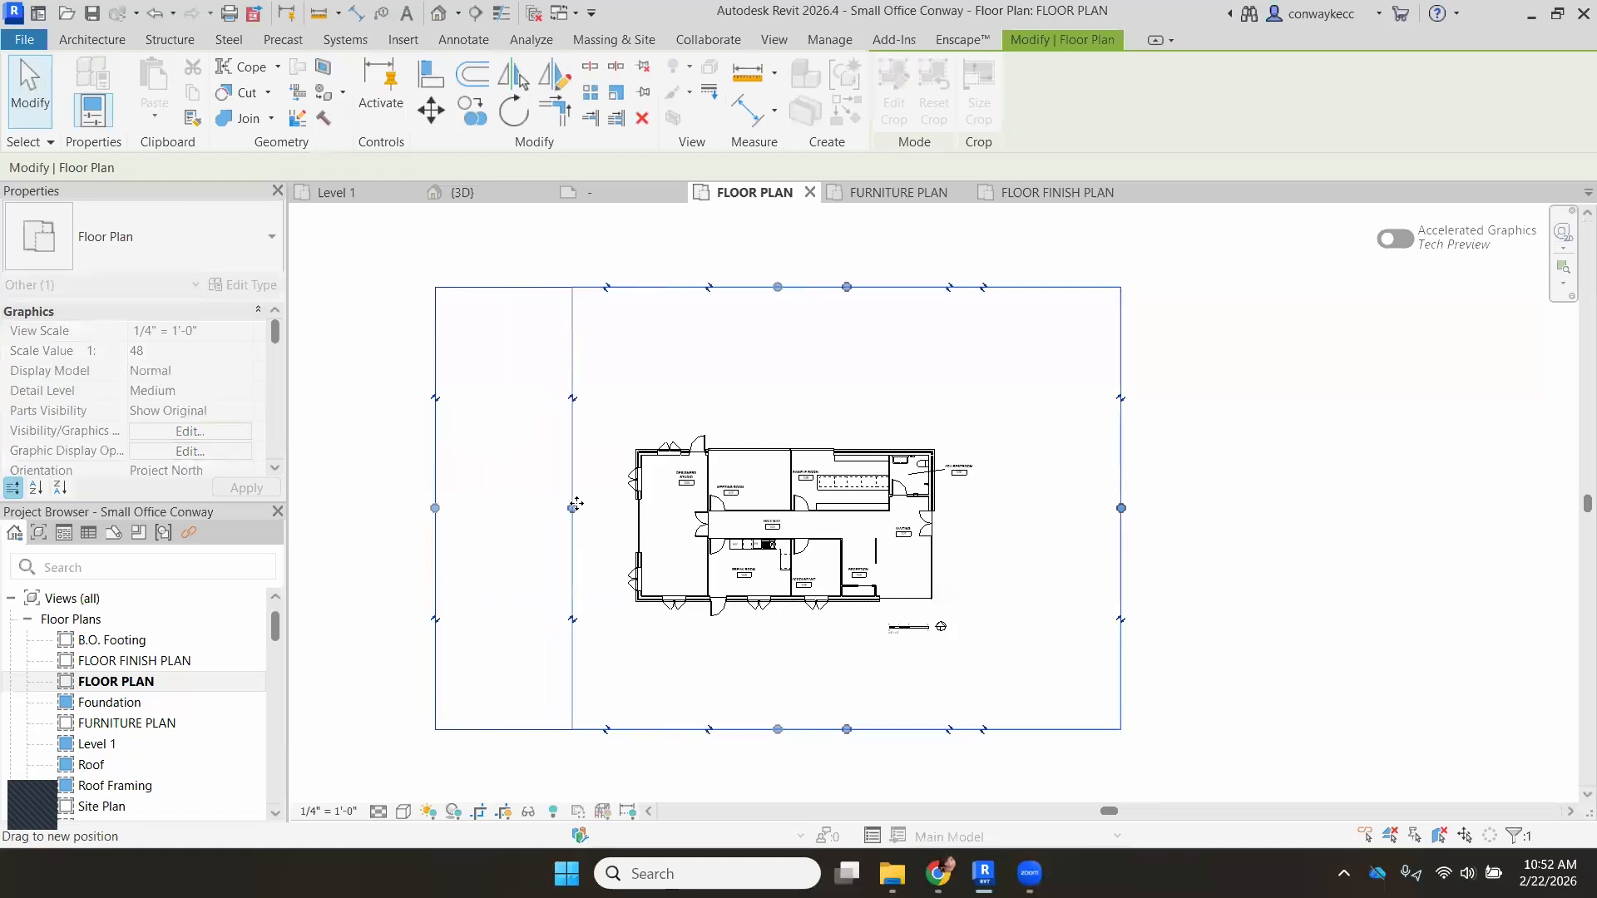
left_click_drag(1121, 508, 997, 508)
left_click_drag(785, 729, 784, 646)
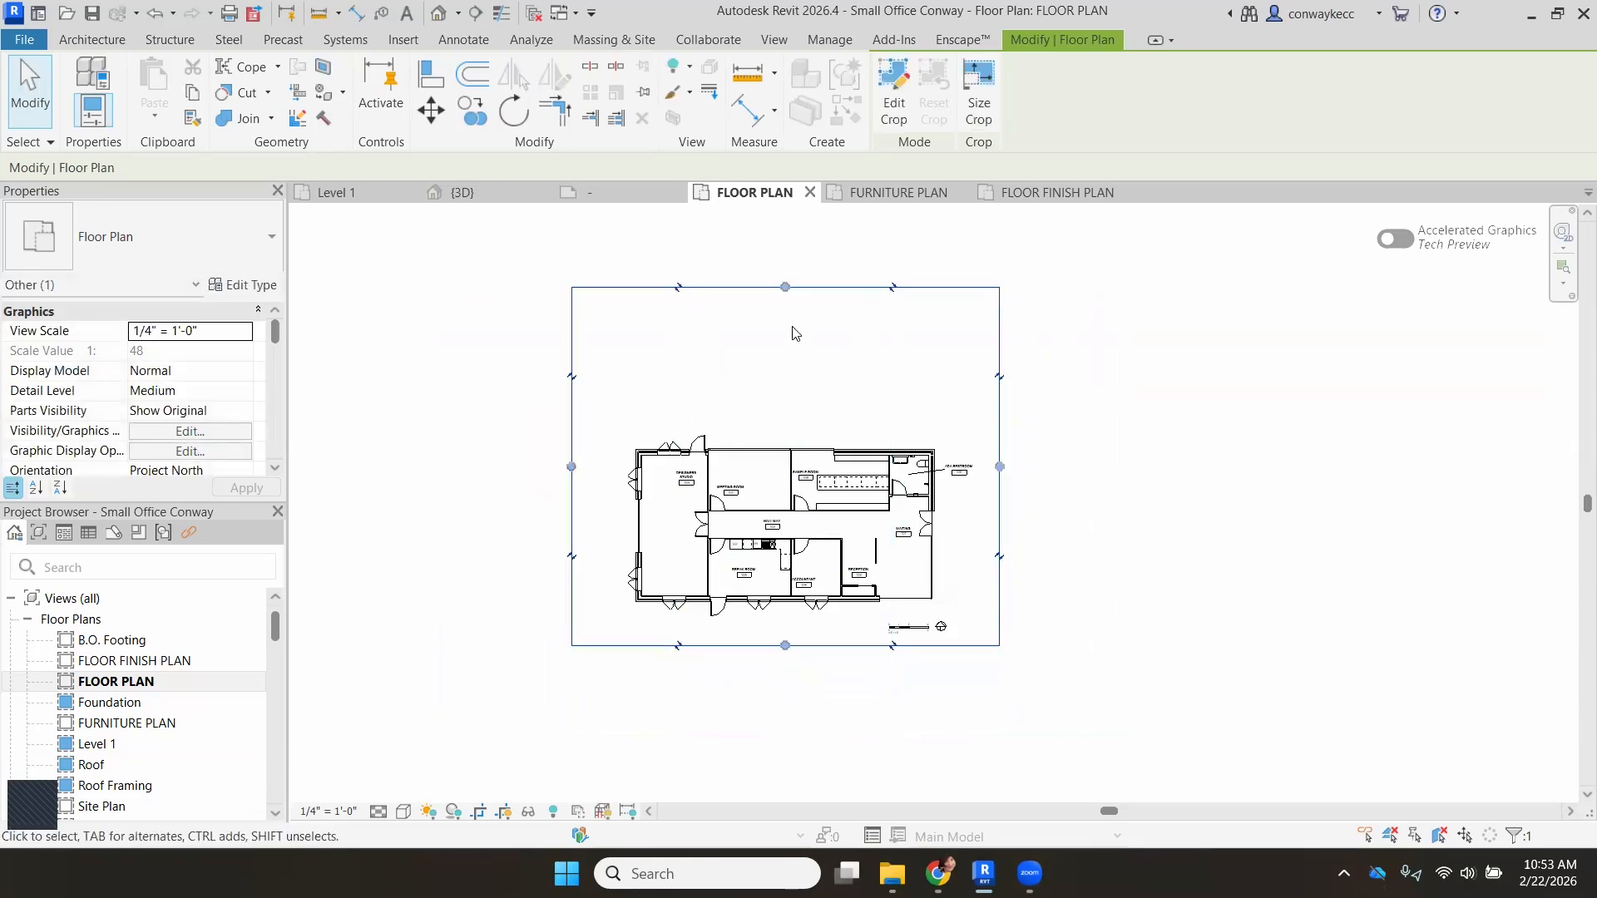
left_click_drag(784, 287, 788, 410)
left_click(574, 703)
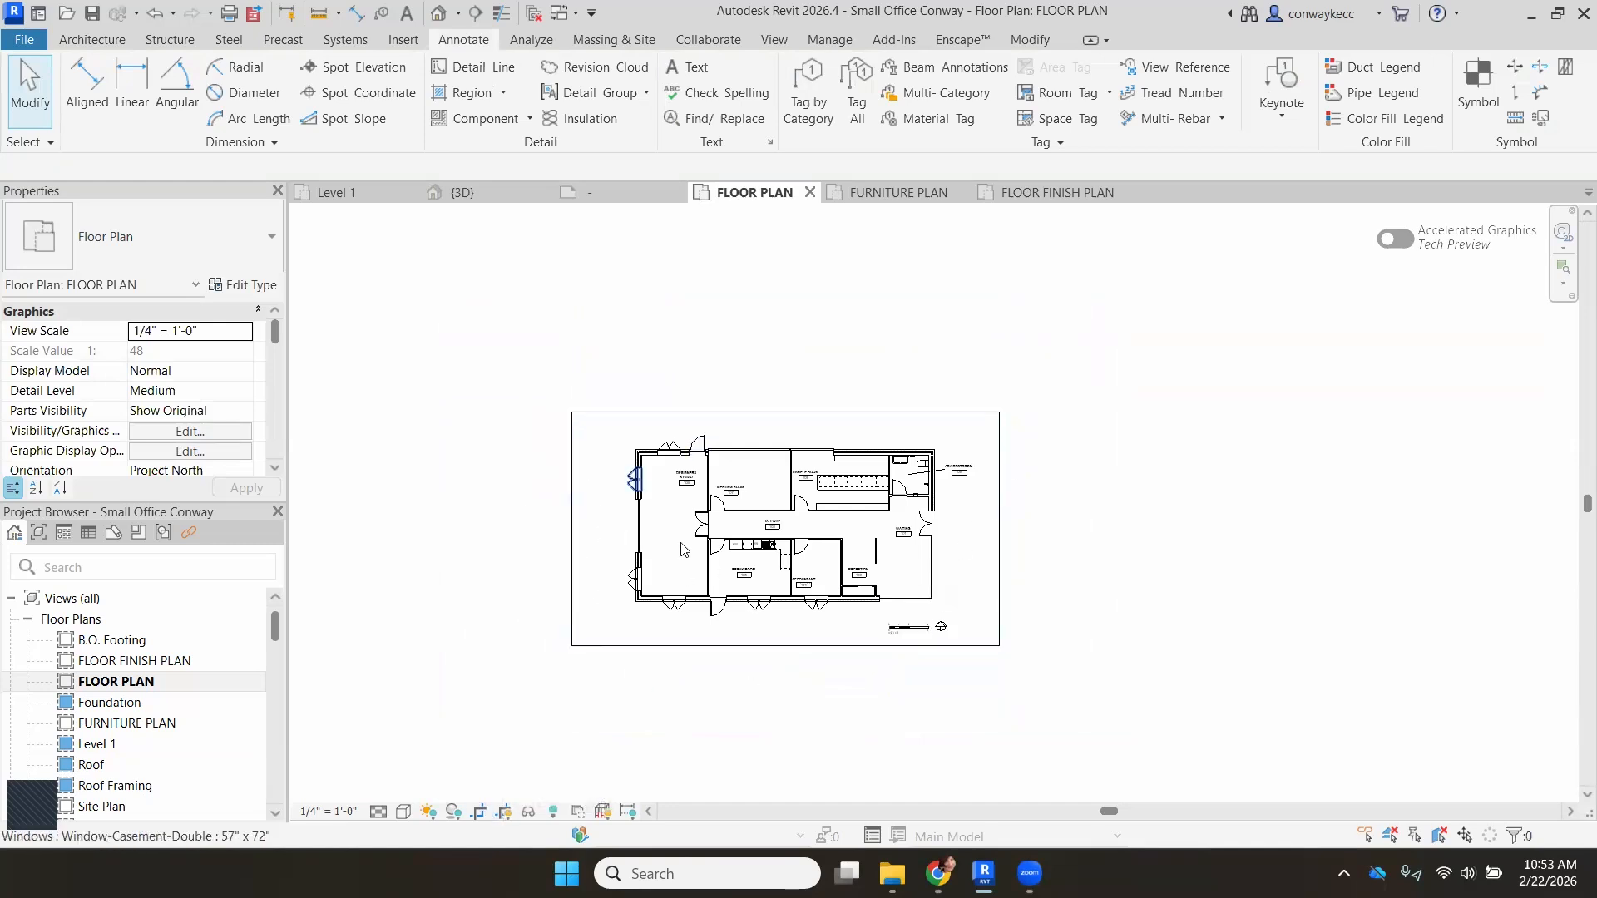
Move the upper edge of the FLOOR PLAN crop region slightly outward and hide the crop region boundary.
left_click(509, 815)
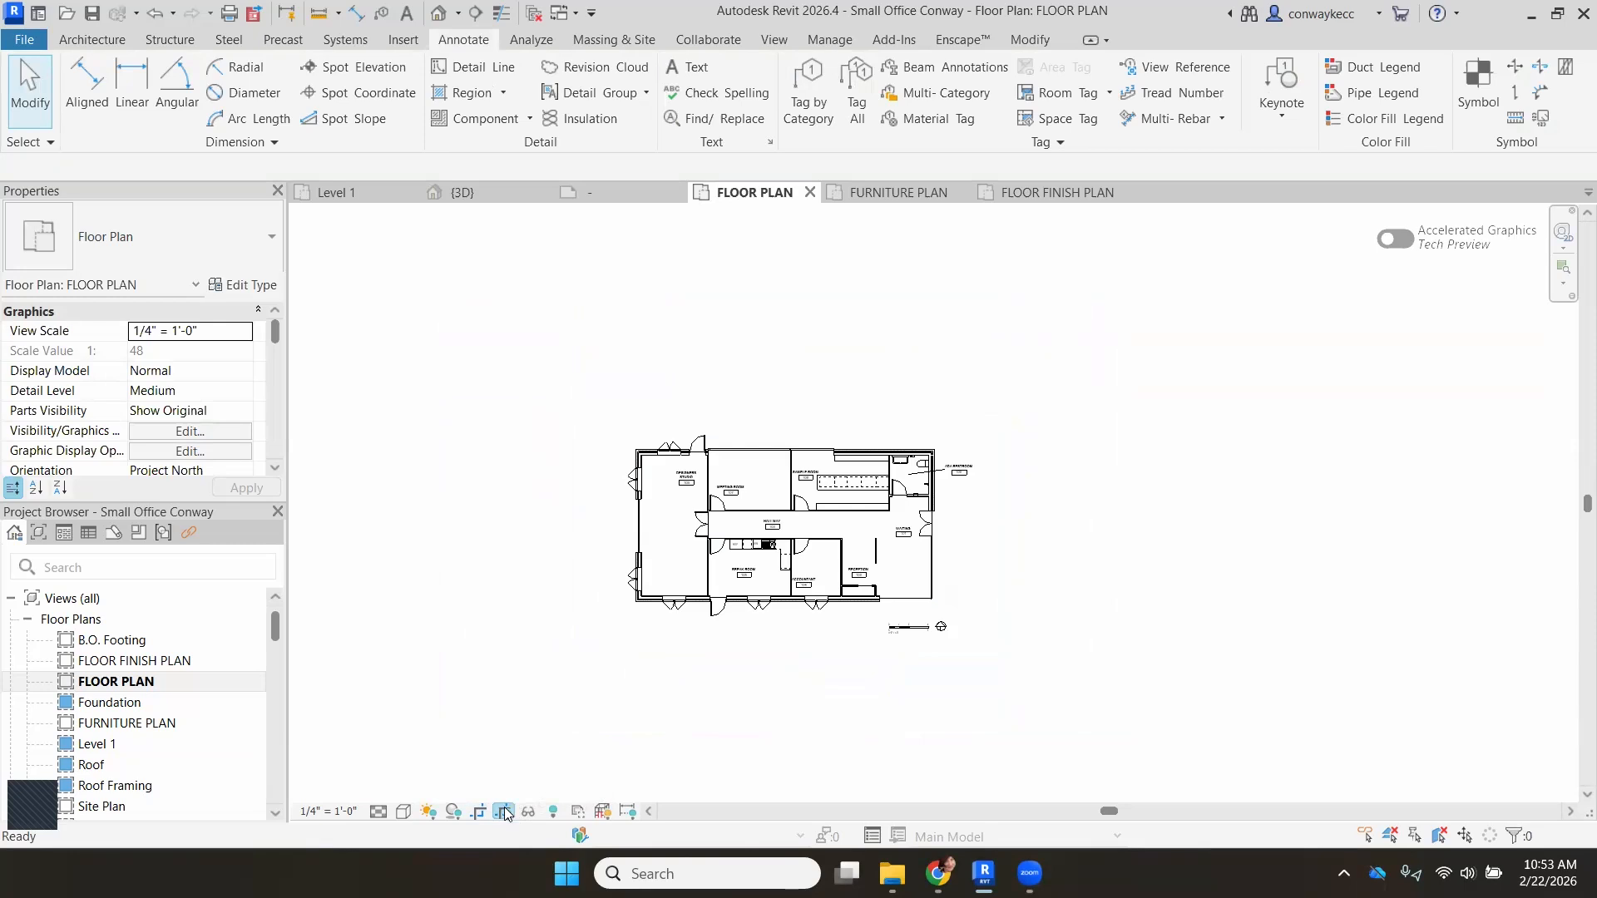
left_click(782, 408)
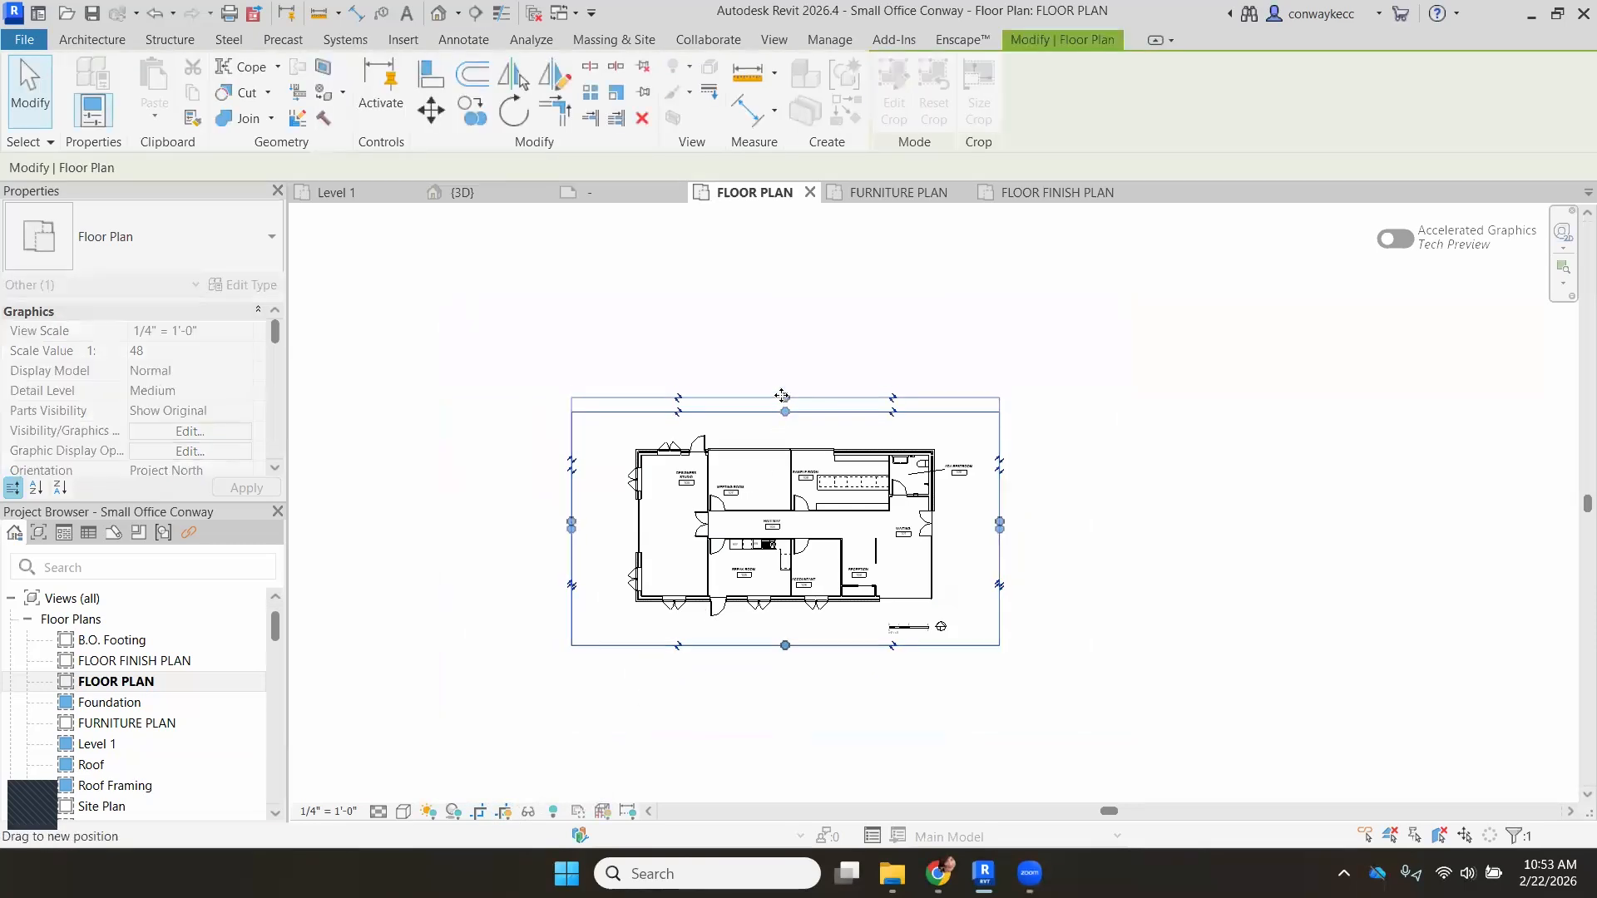
left_click(508, 813)
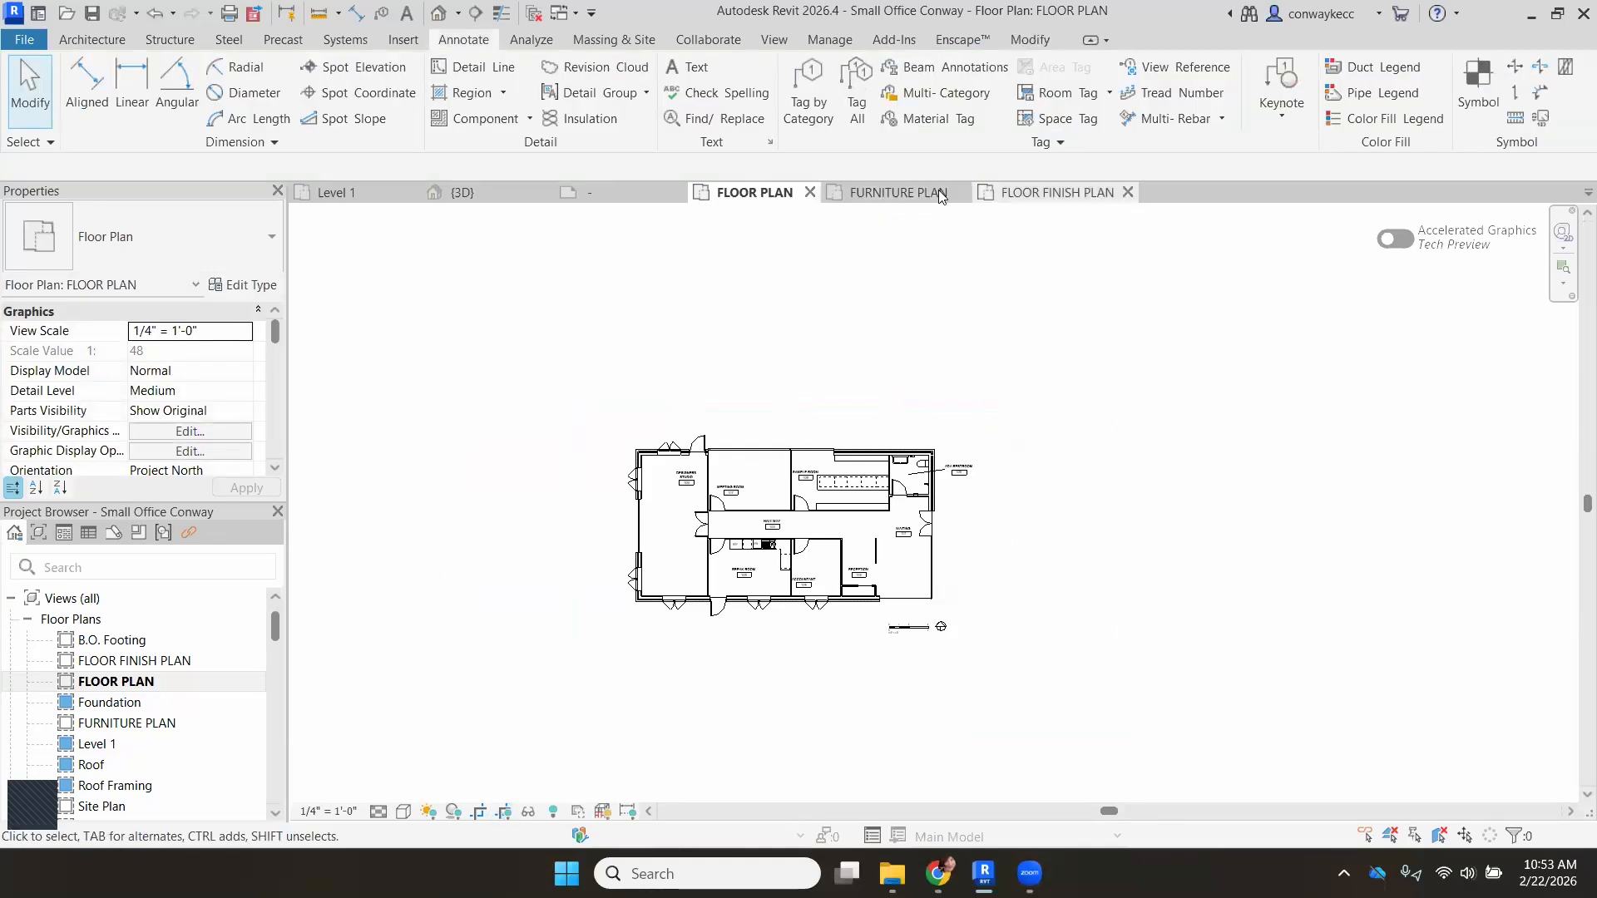
Hide the whole Elevations category in the FURNITURE PLAN view, using the elevation marker west of the building.
left_click(899, 194)
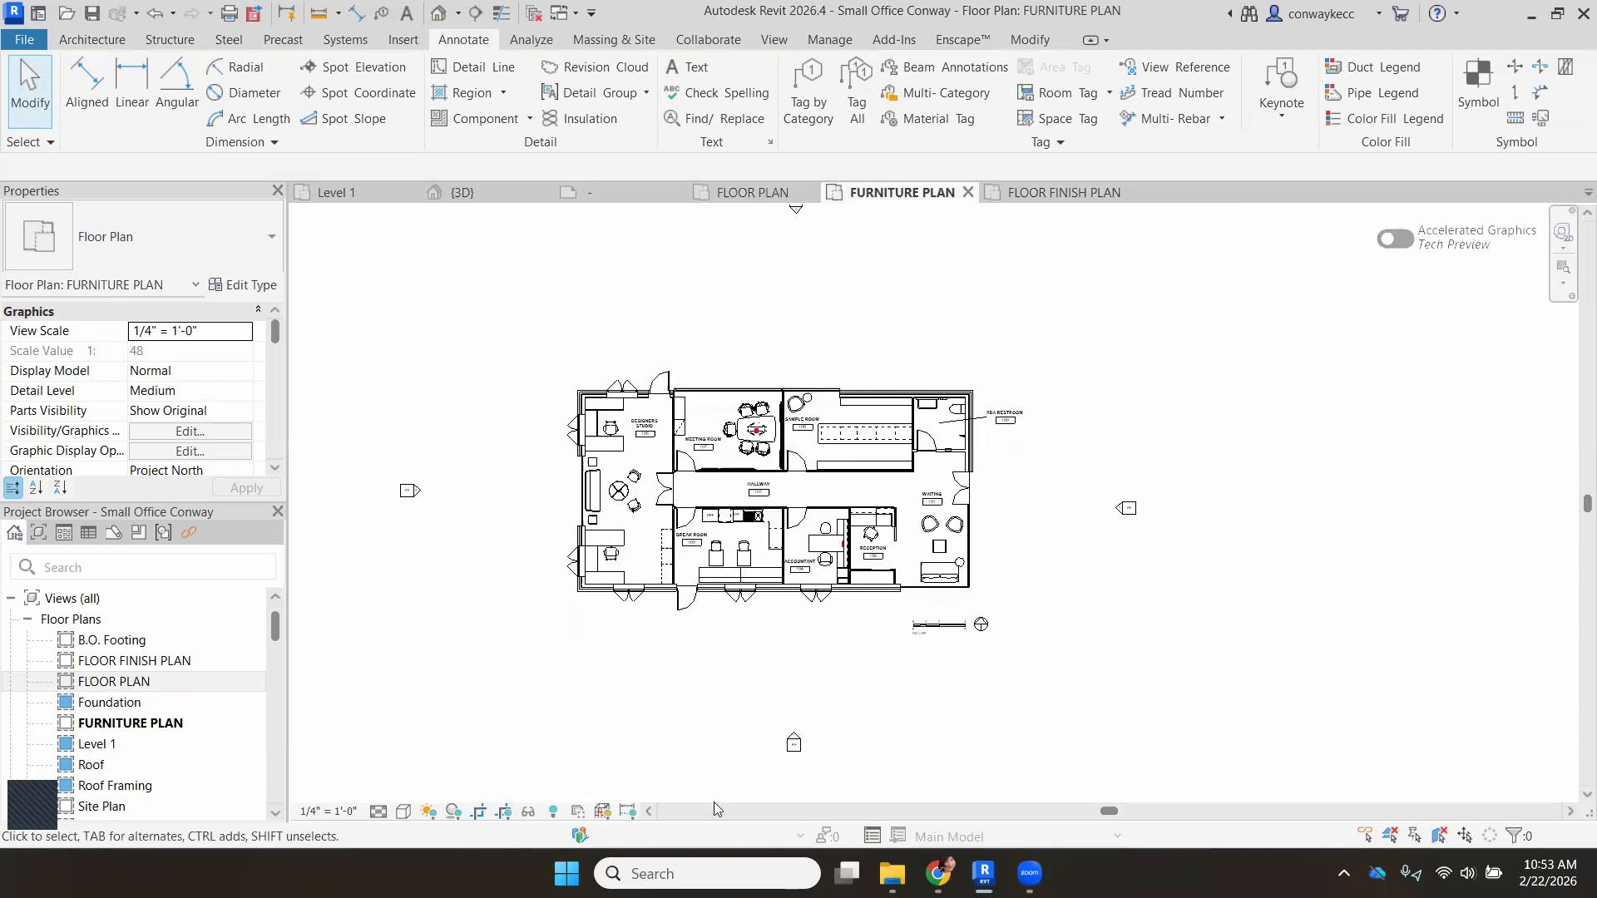
scroll(653, 706, "down", 1)
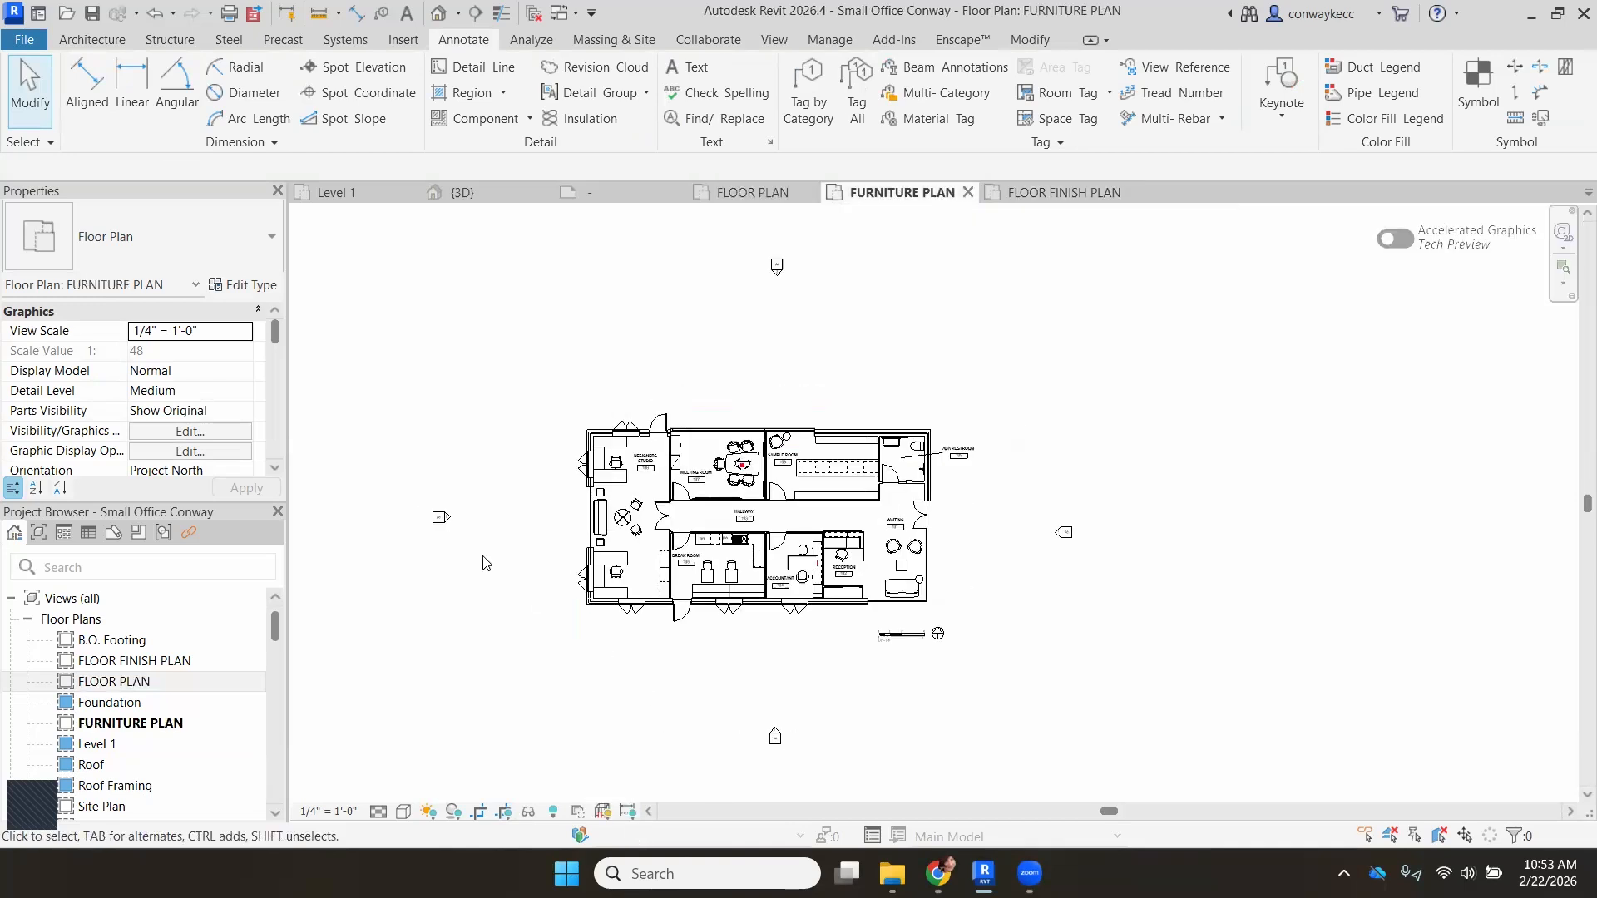
left_click(436, 522)
right_click(440, 525)
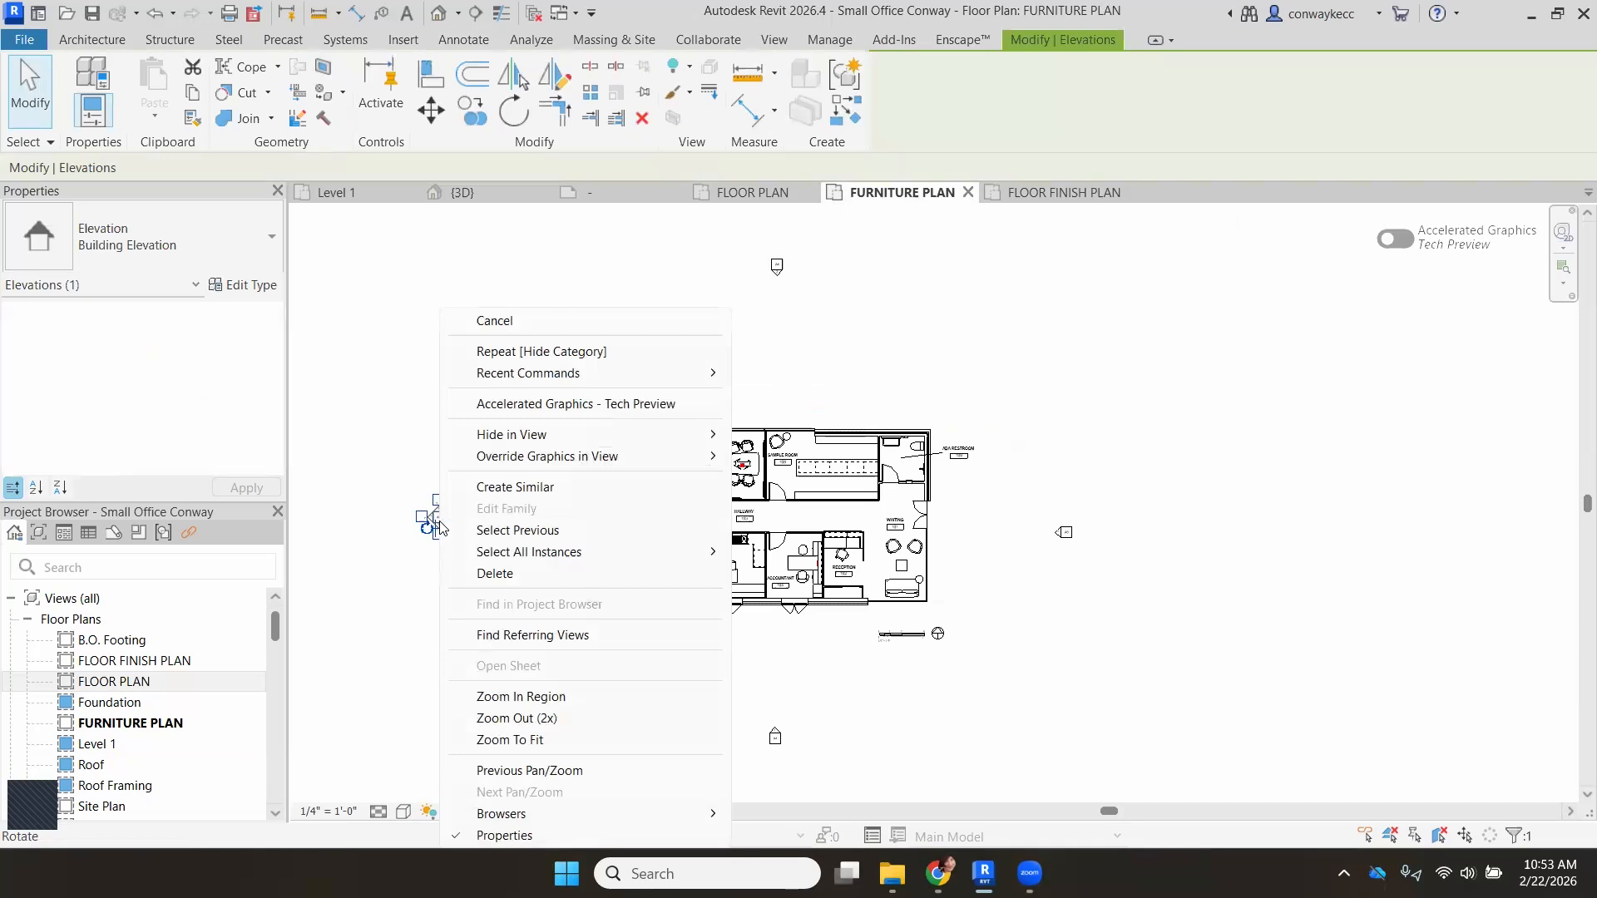
mouse_move(707, 439)
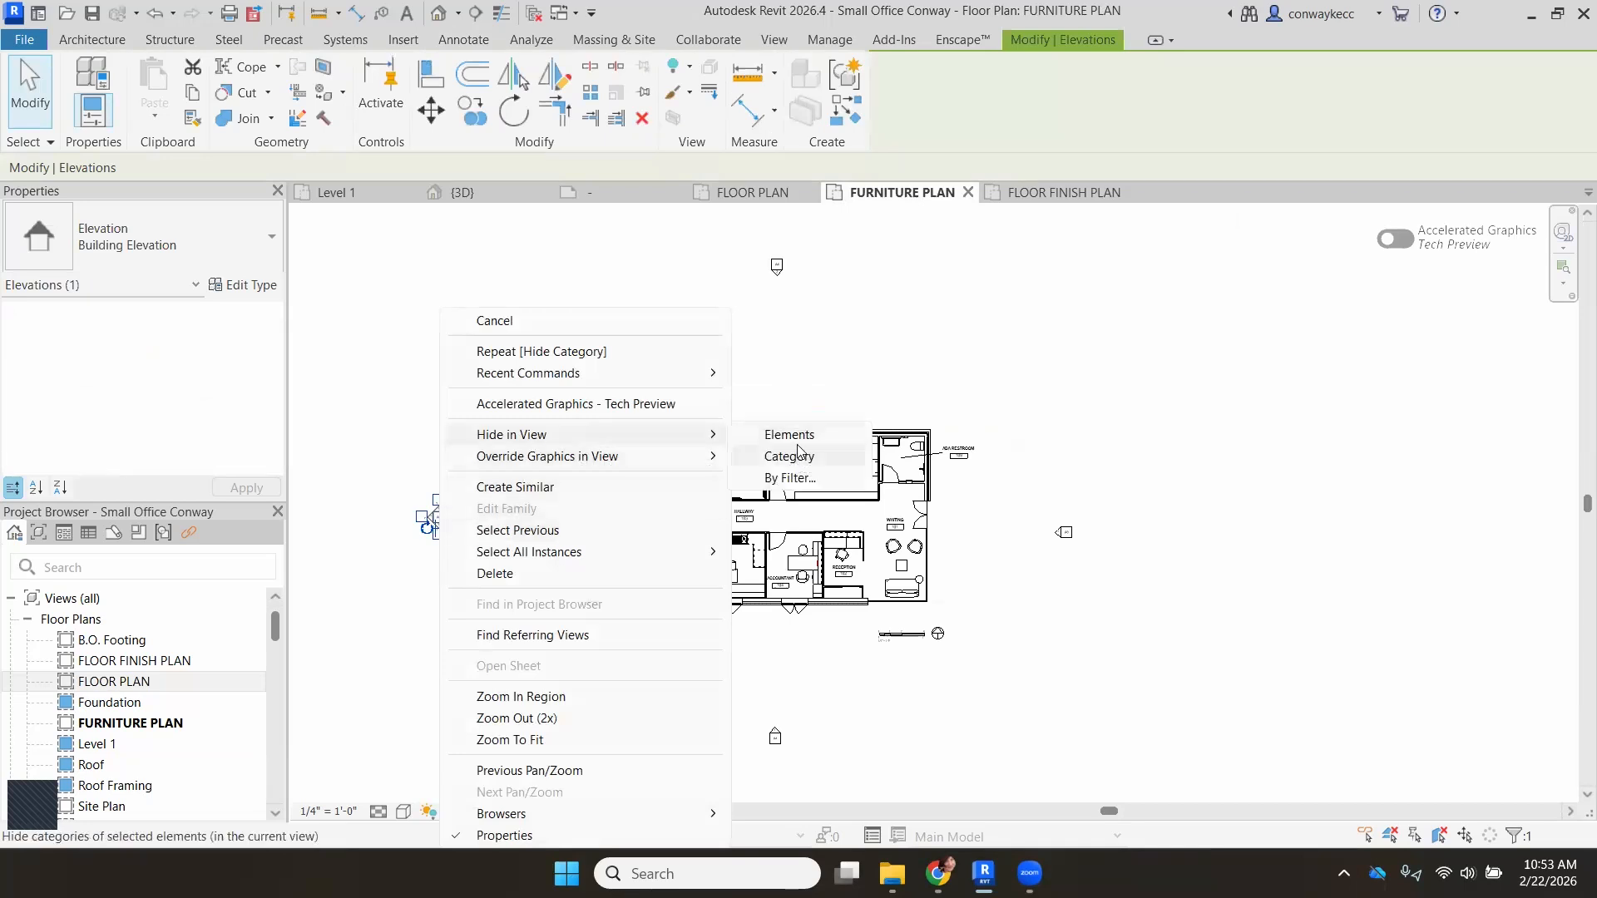
left_click(797, 456)
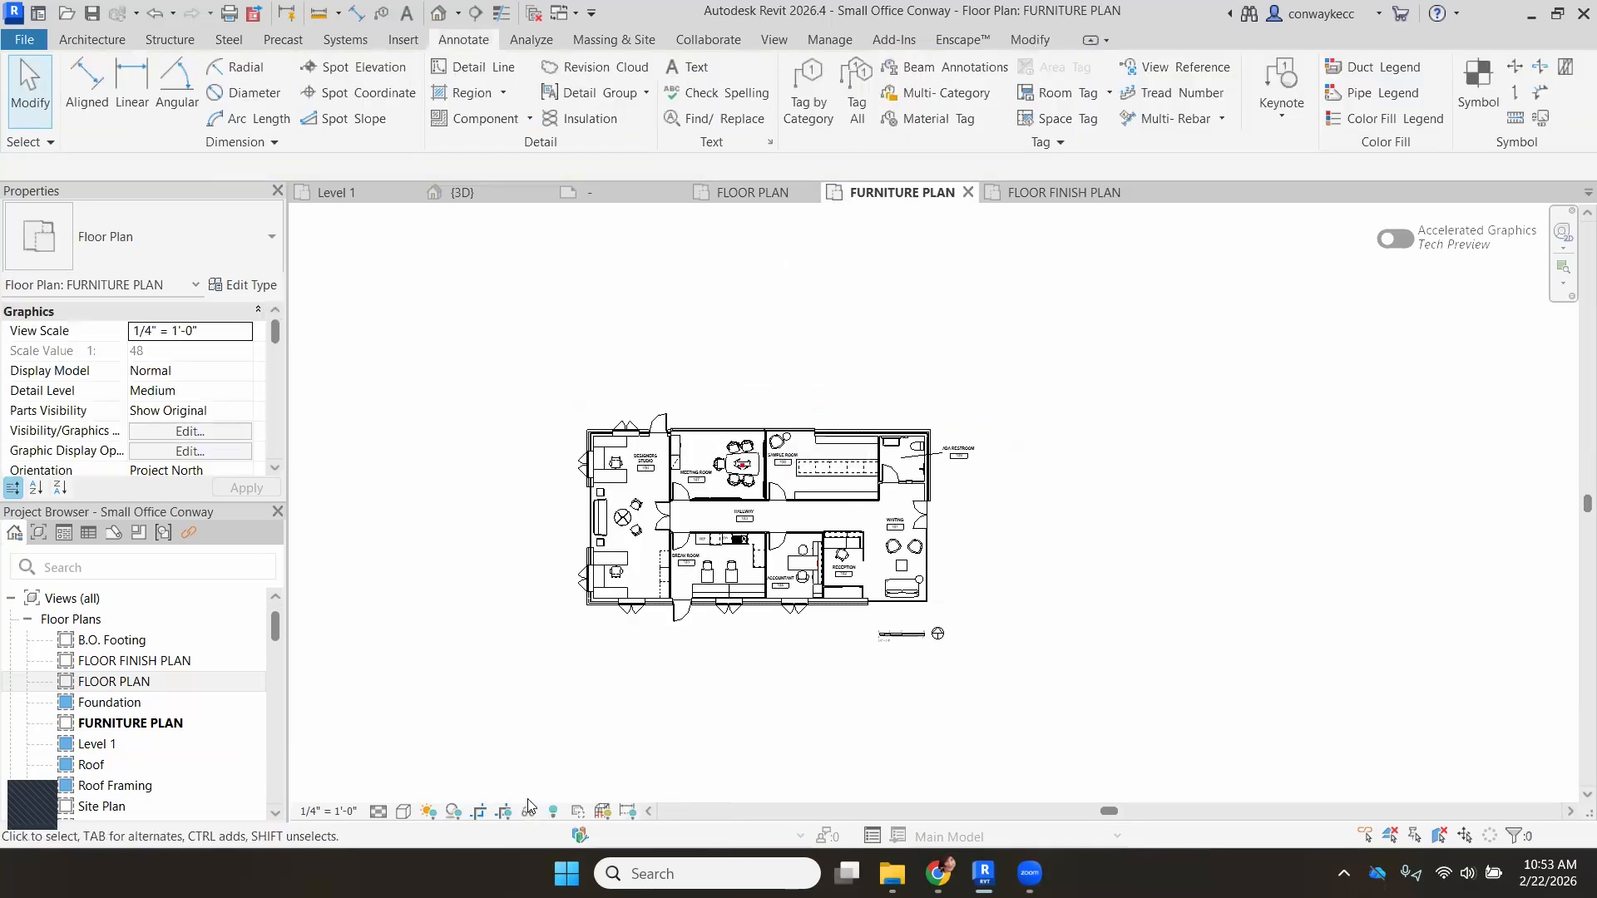
Tighten the FURNITURE PLAN view's crop region on all four sides around the building, graphic scale and north arrow, and hide its boundary.
left_click(504, 810)
scroll(535, 580, "down", 2)
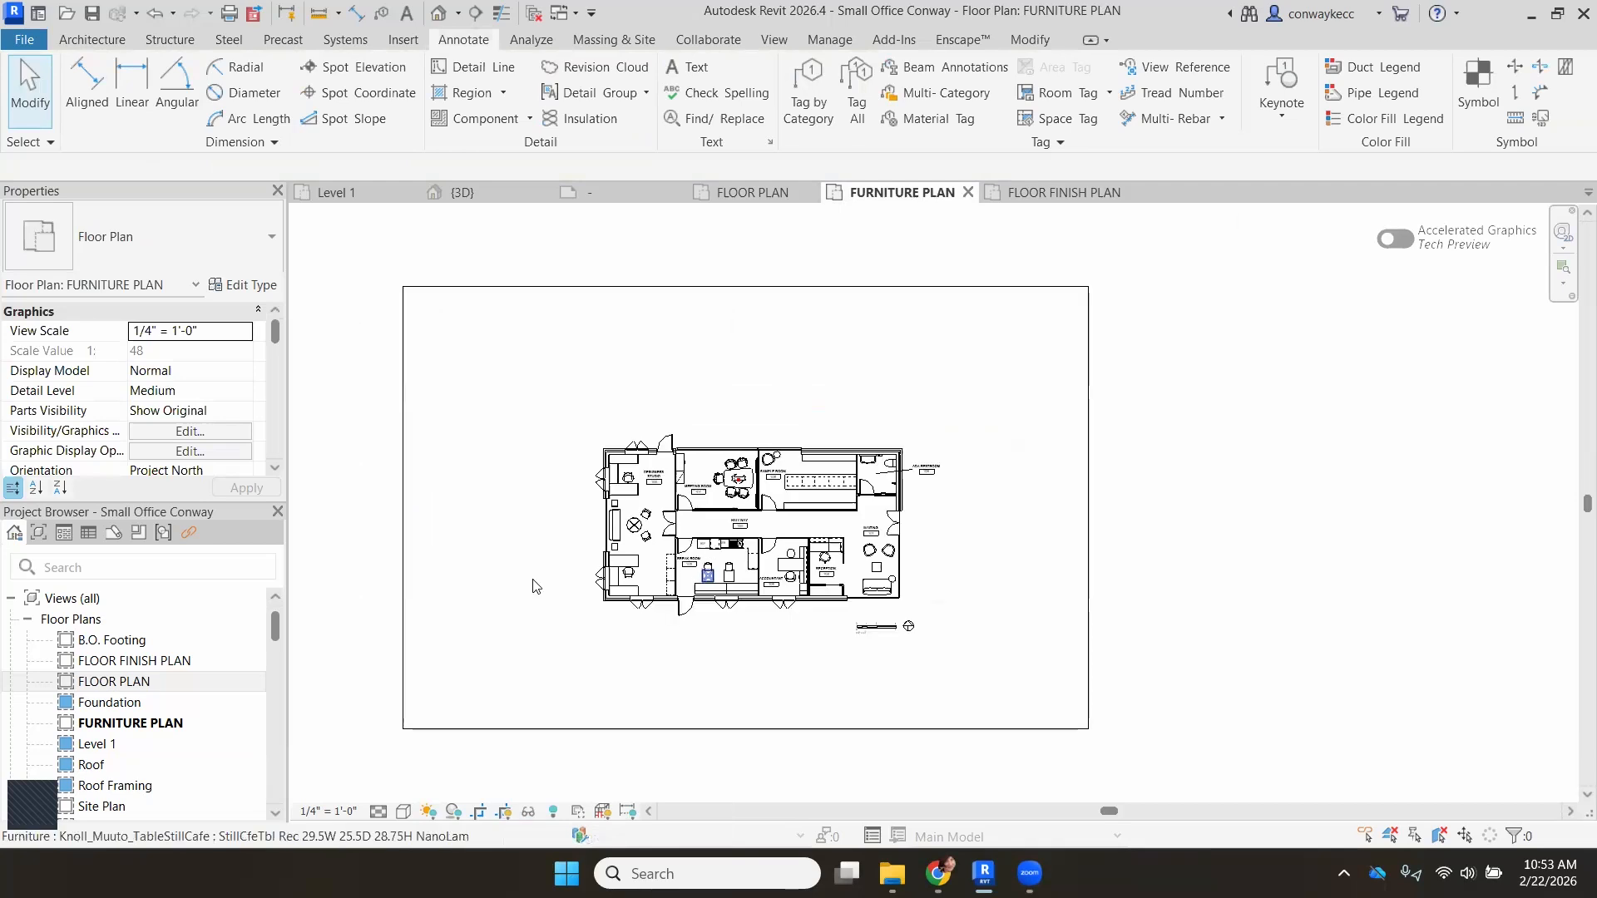
left_click(444, 551)
left_click_drag(442, 515, 591, 507)
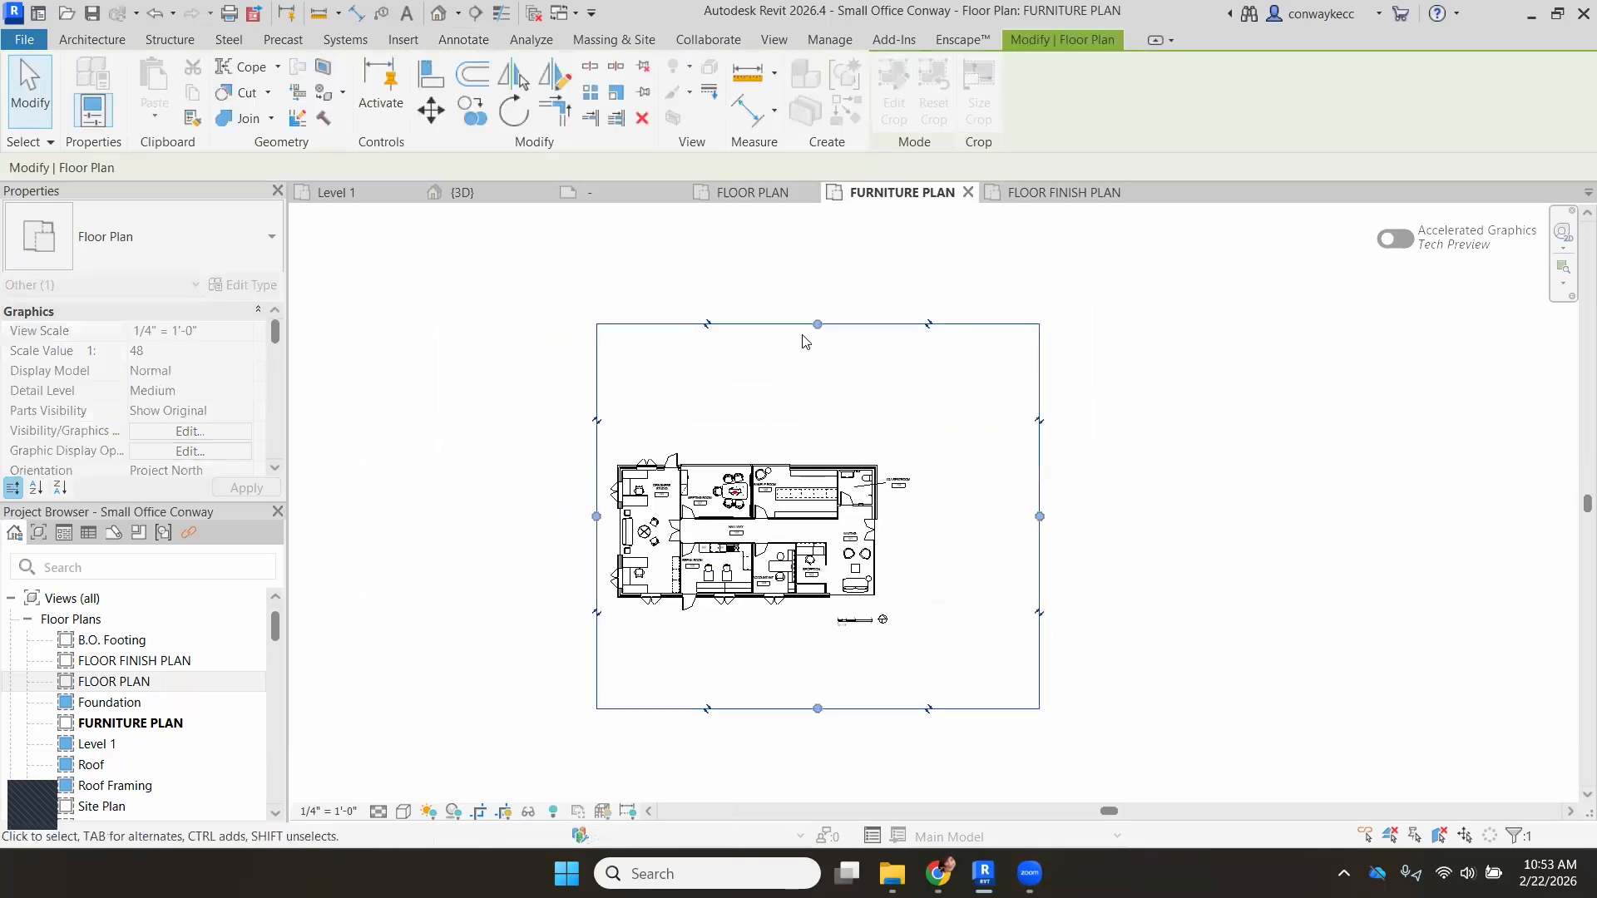
left_click_drag(818, 324, 824, 448)
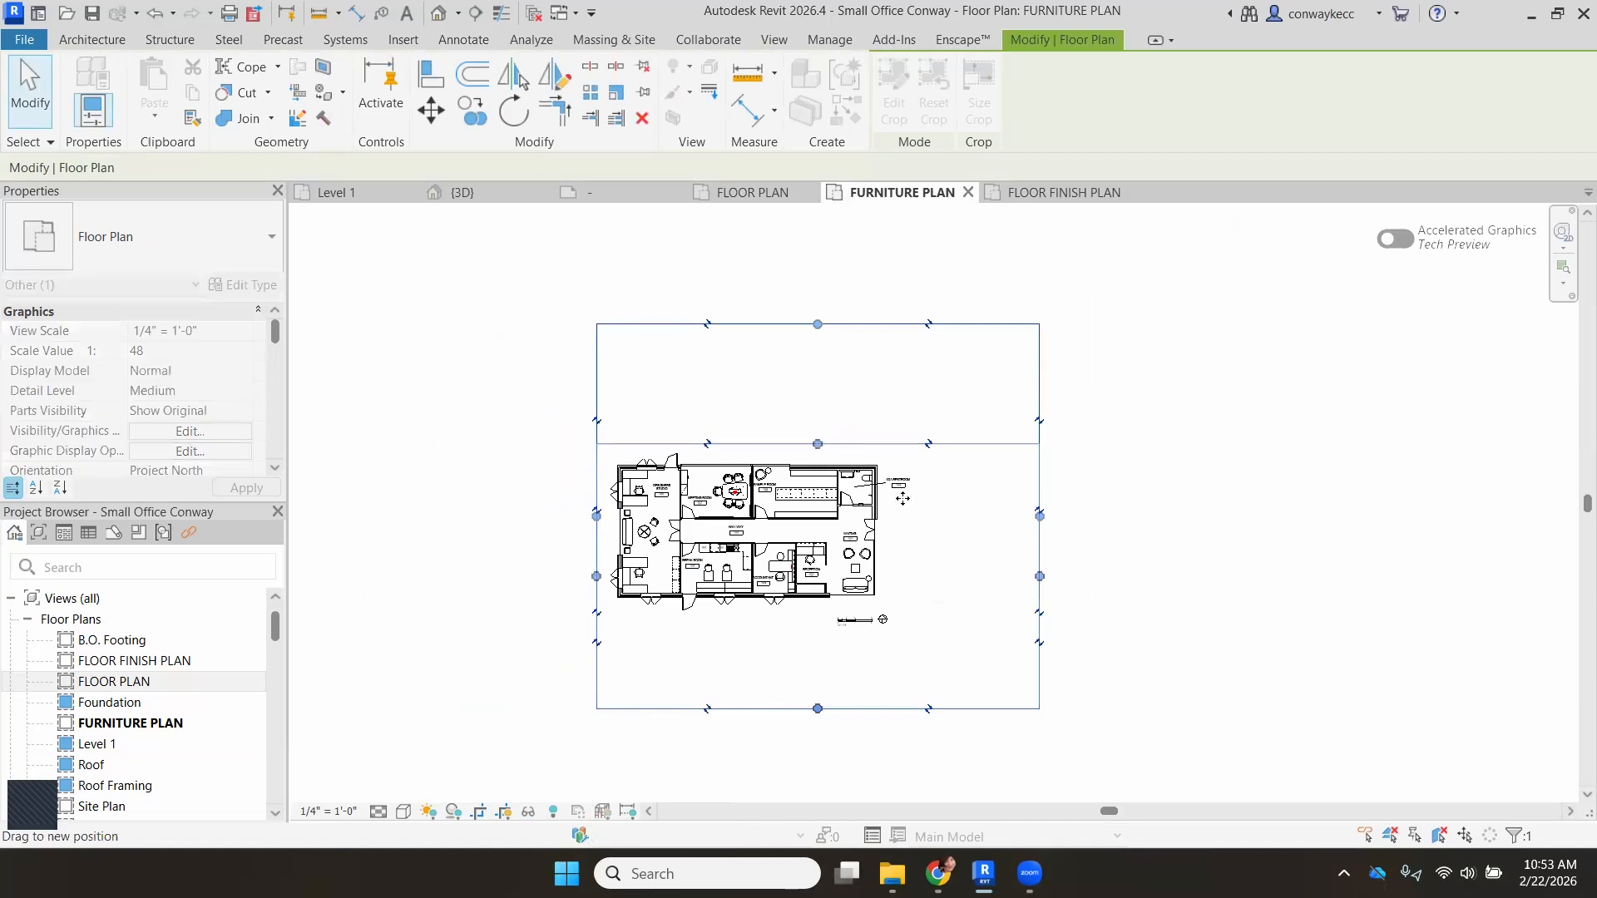
left_click_drag(1039, 576, 917, 574)
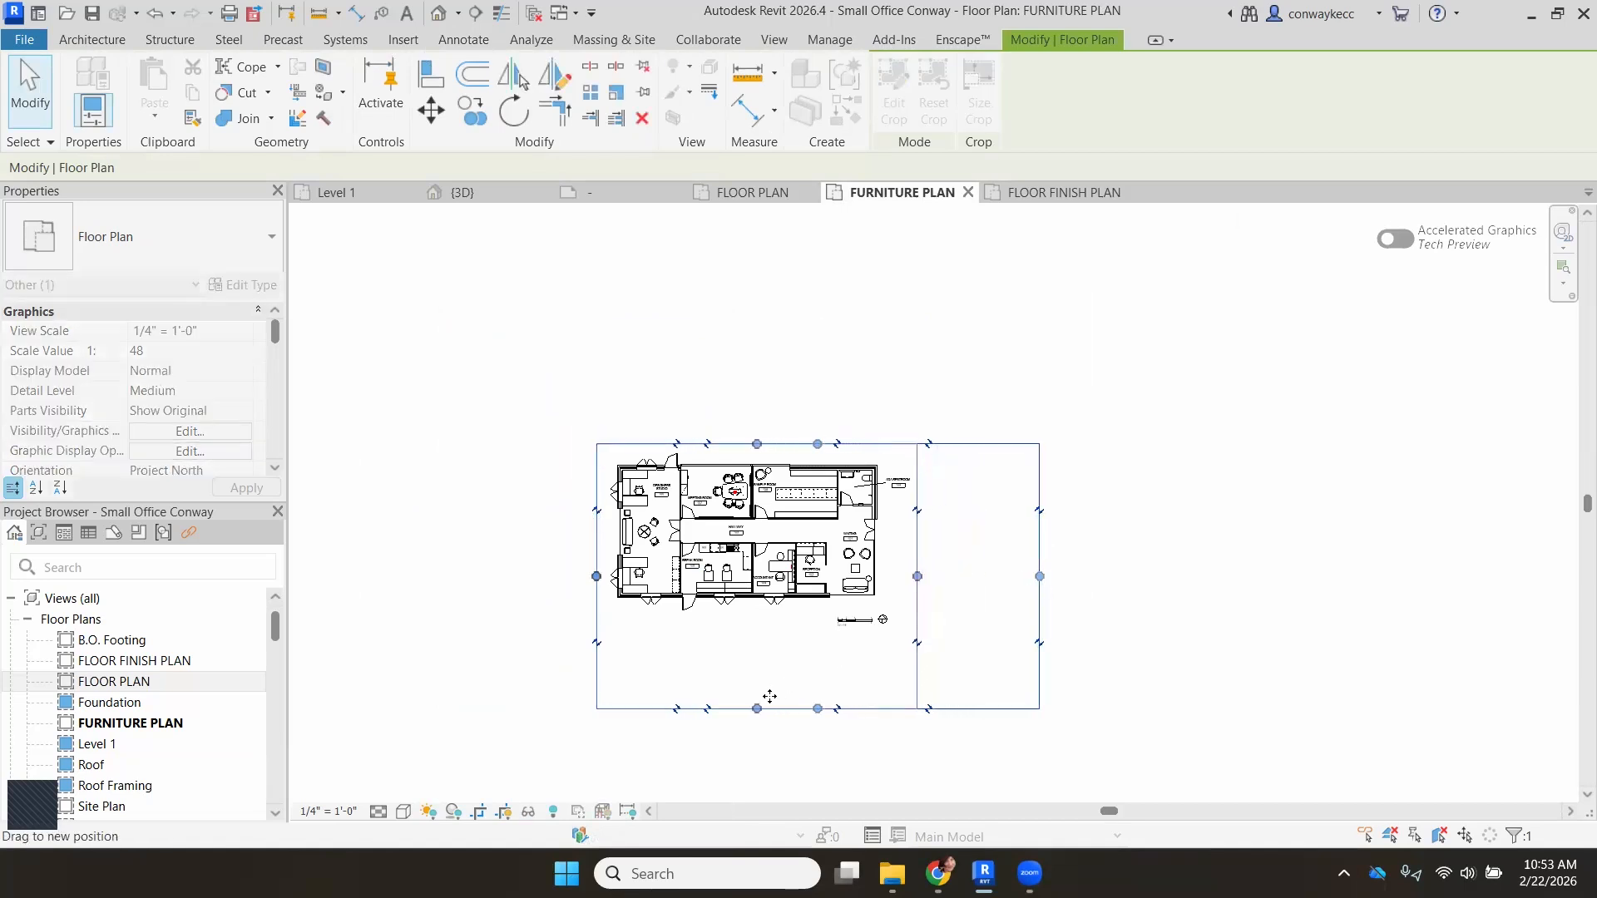
left_click_drag(757, 709, 757, 634)
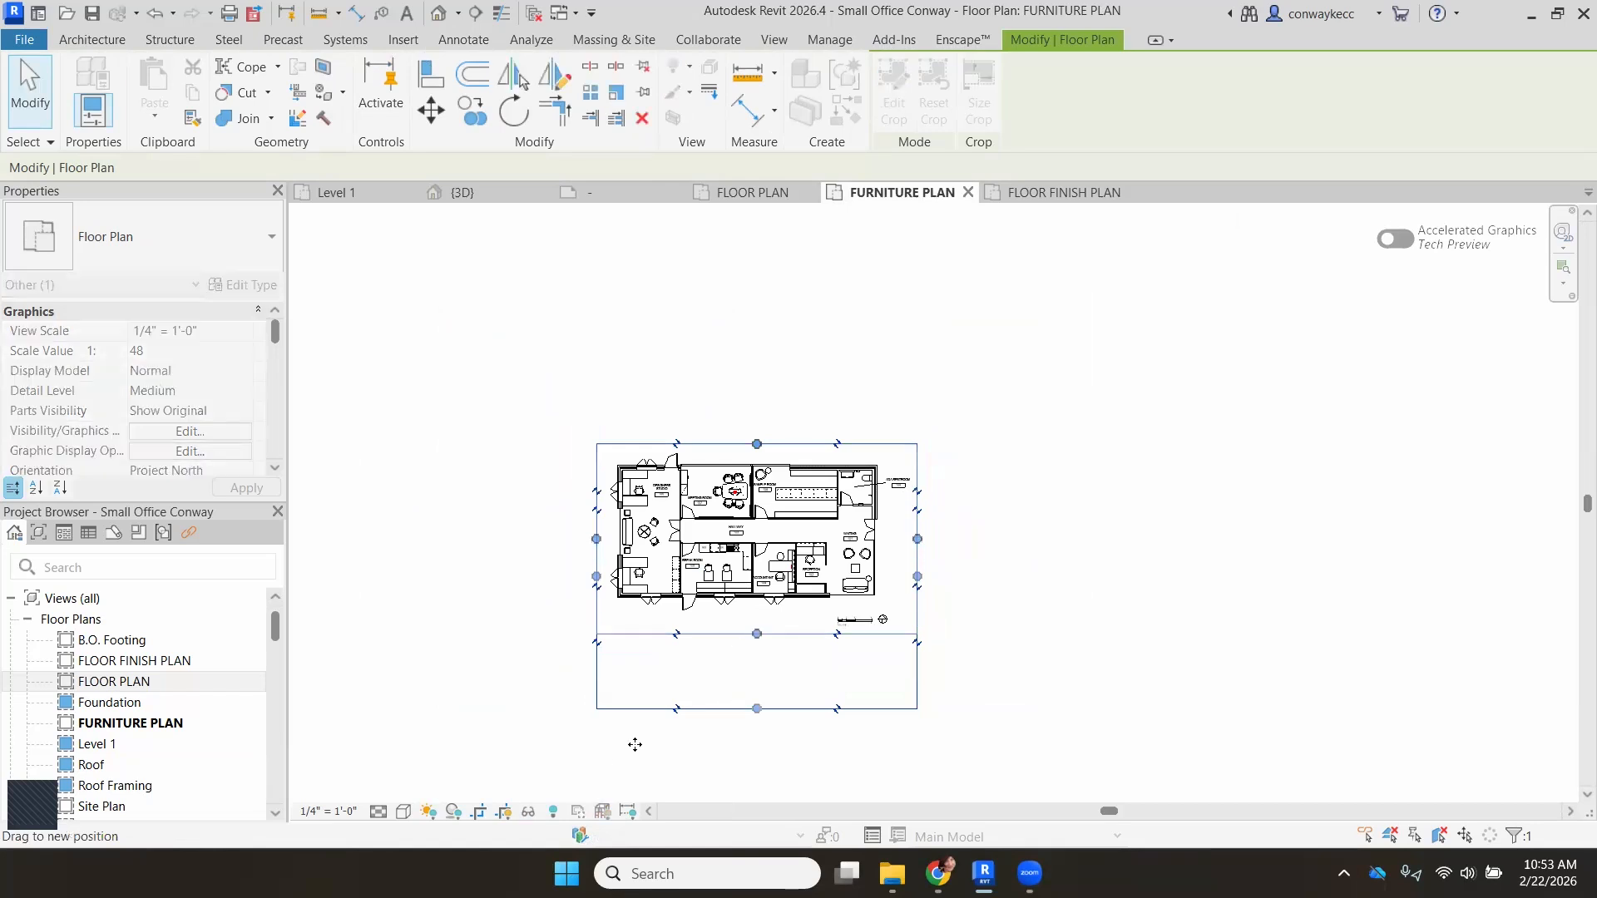
left_click(536, 761)
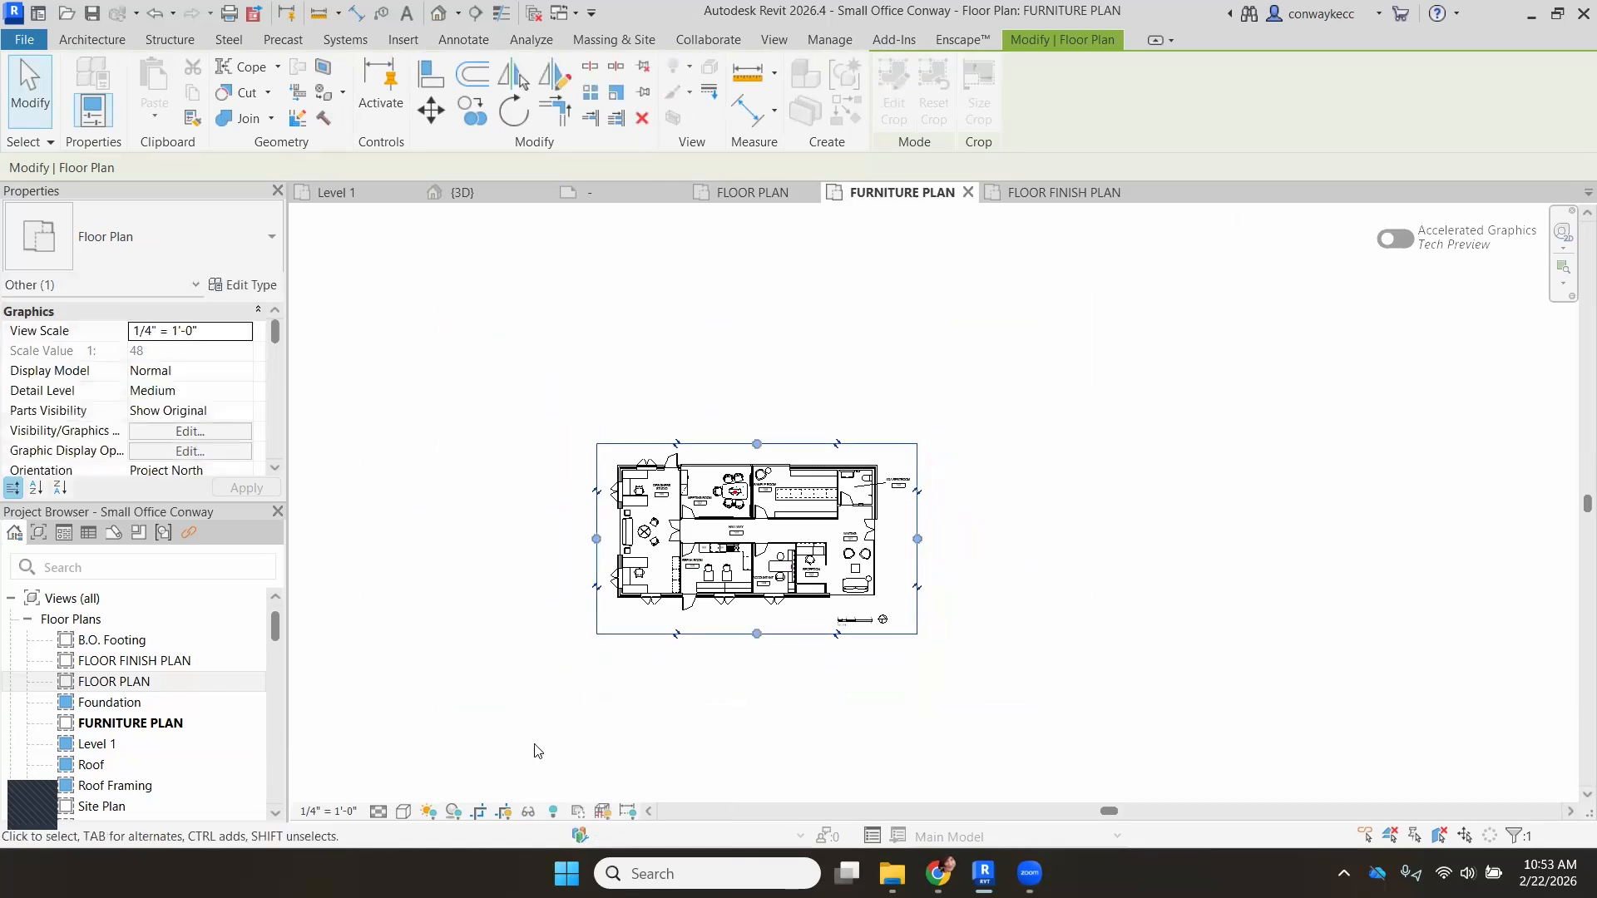
left_click(505, 812)
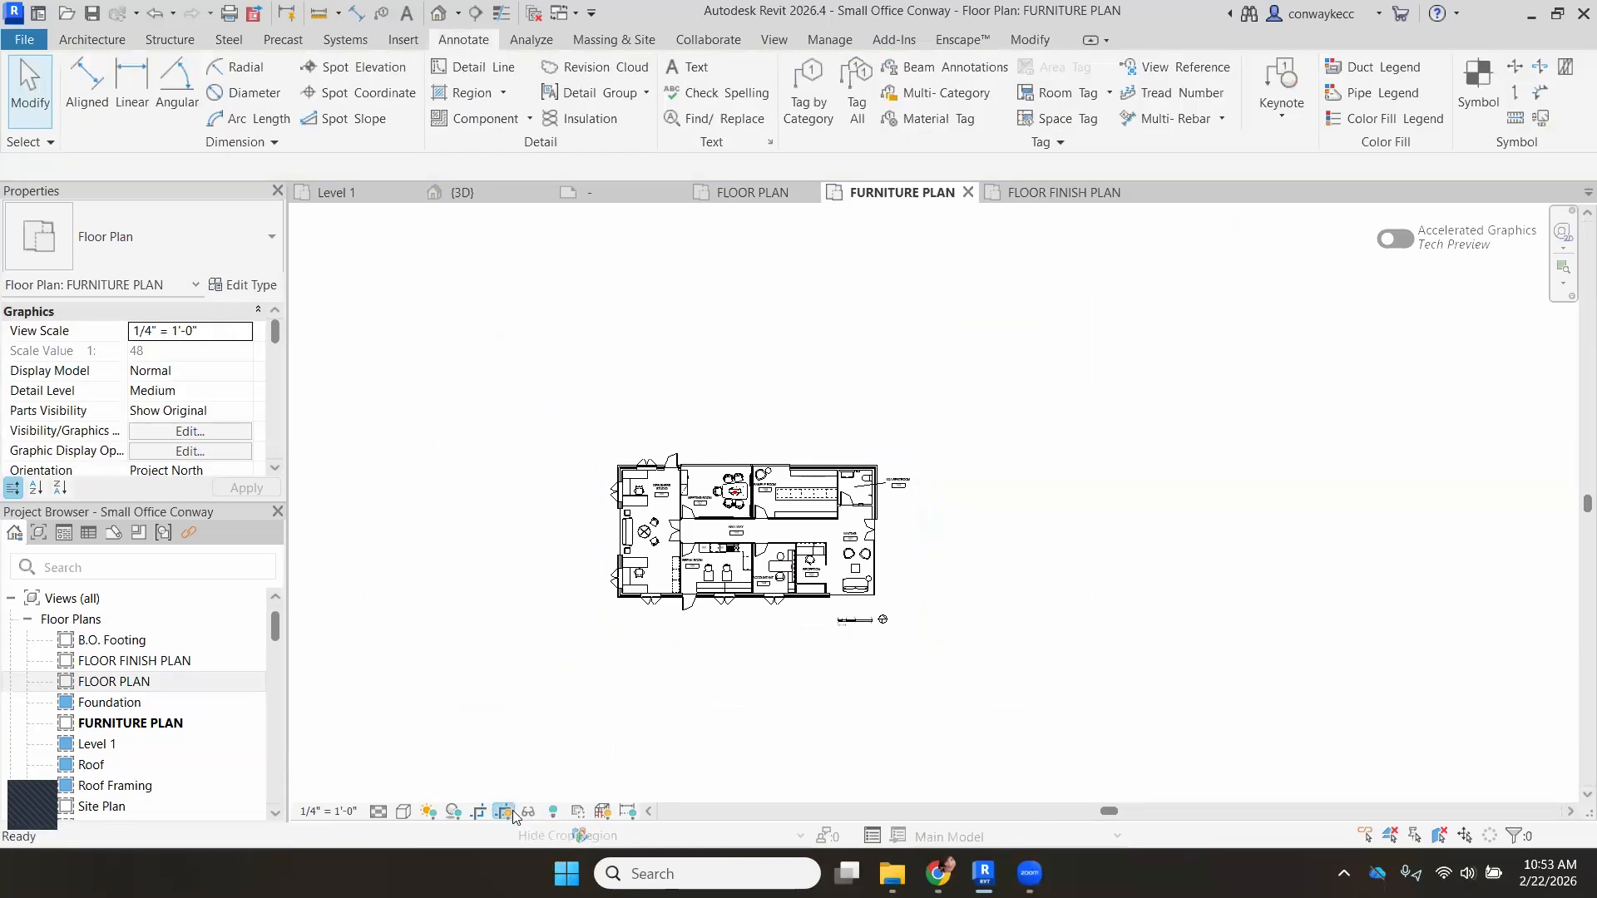
Switch to the FLOOR FINISH PLAN view and show its crop region boundary.
left_click(1061, 193)
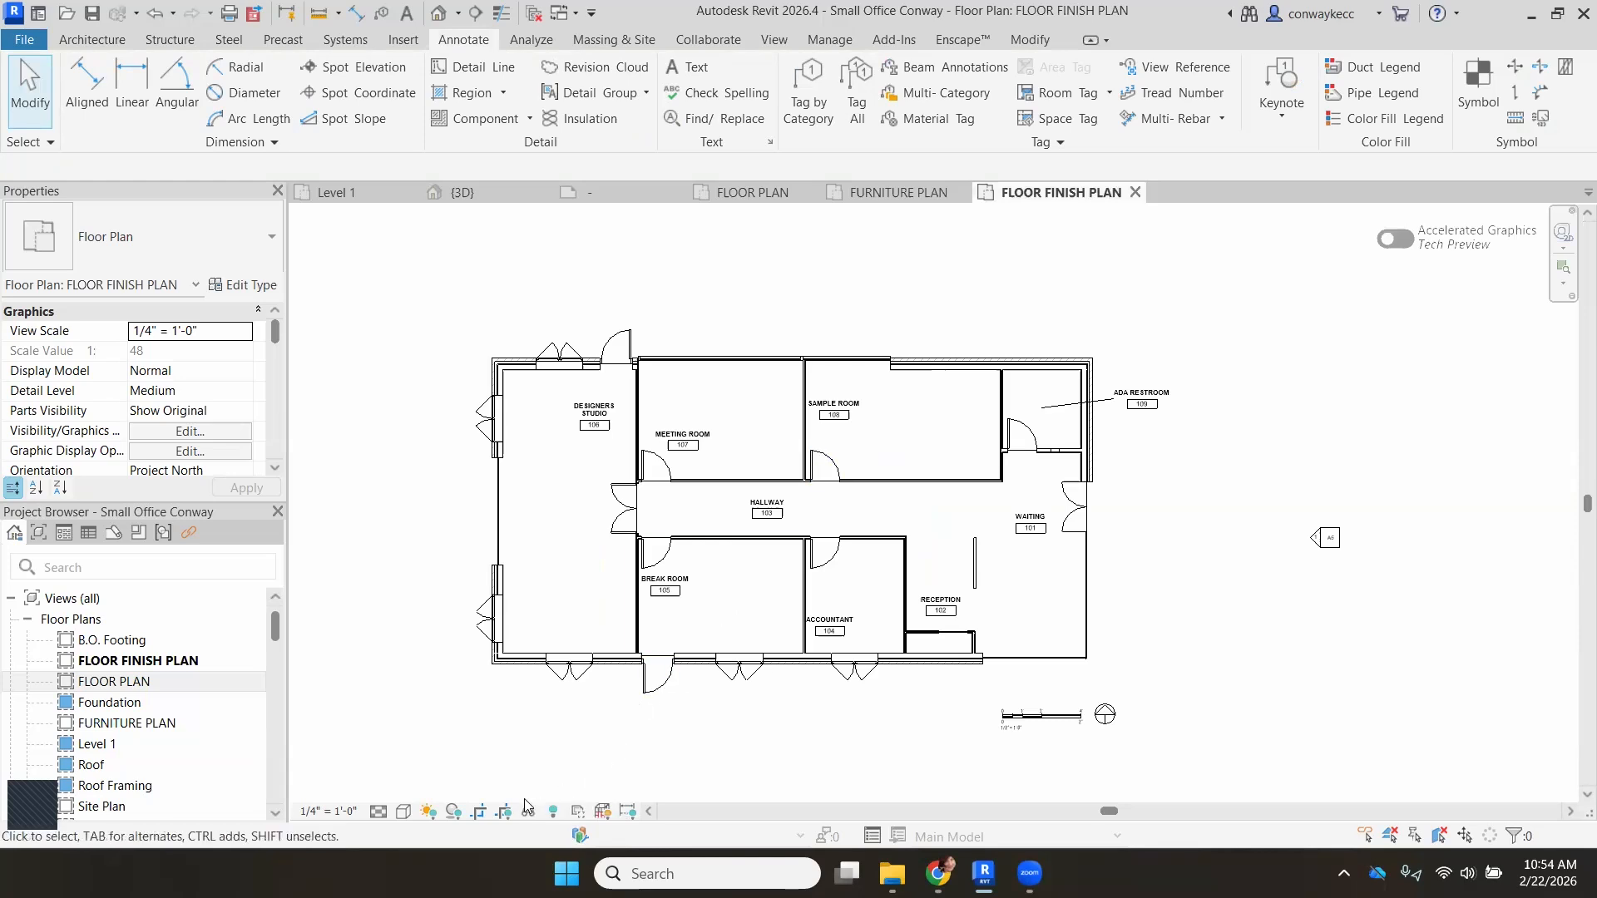
scroll(825, 536, "down", 3)
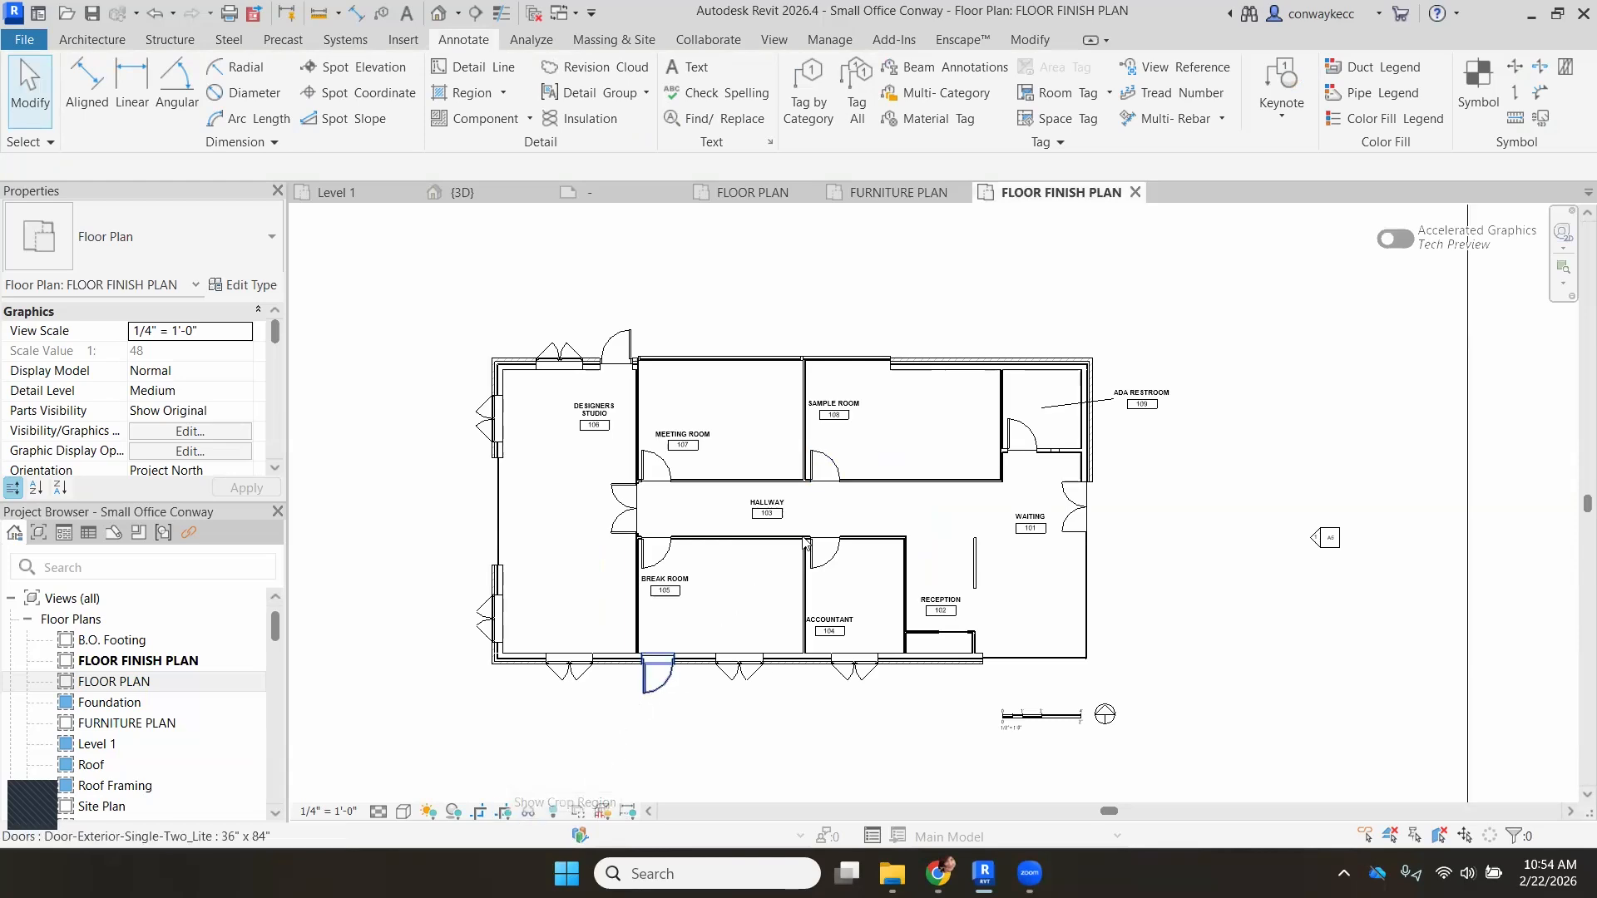
scroll(826, 536, "down", 3)
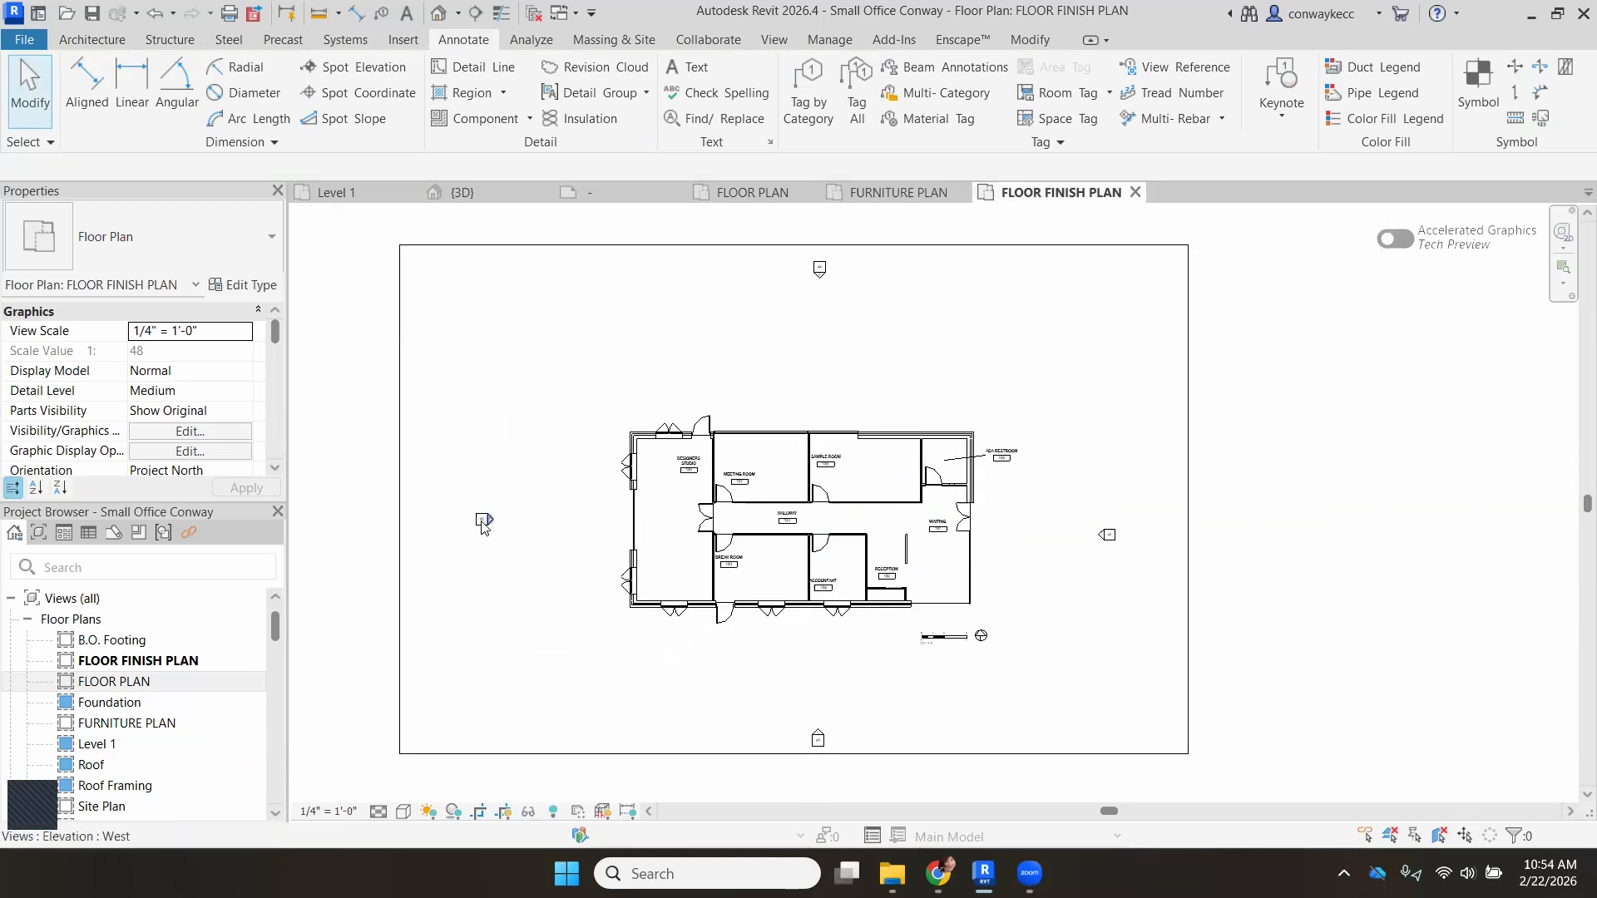
Hide the whole Elevations category in the FLOOR FINISH PLAN view, using the elevation marker west of the building.
left_click(482, 522)
left_click(536, 540)
left_click(480, 529)
right_click(479, 529)
mouse_move(740, 435)
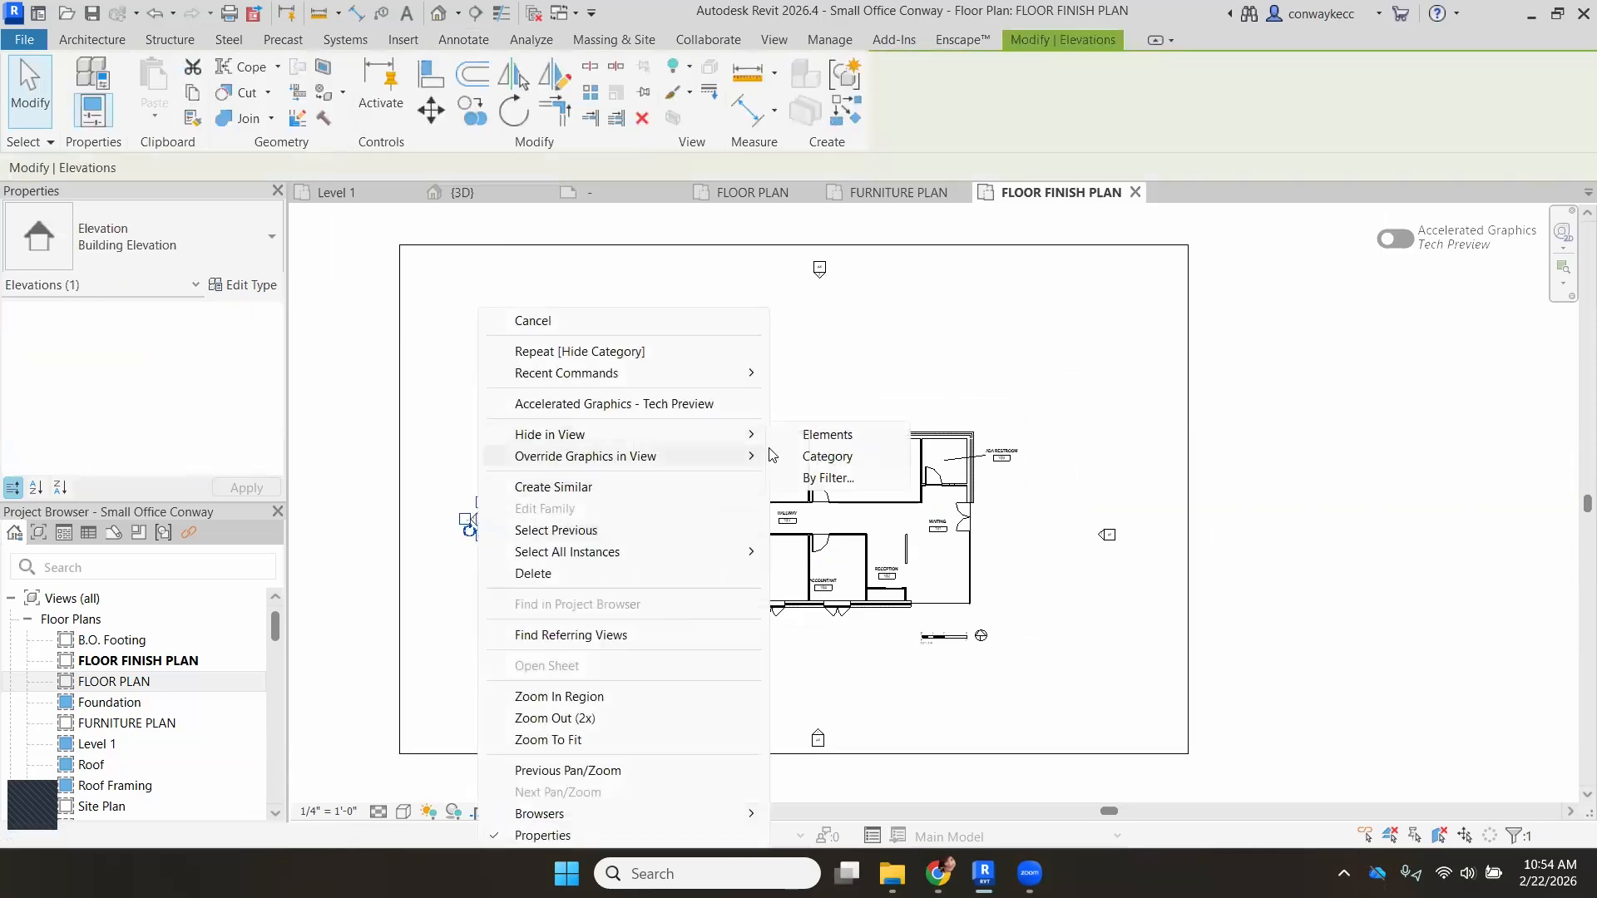
left_click(823, 457)
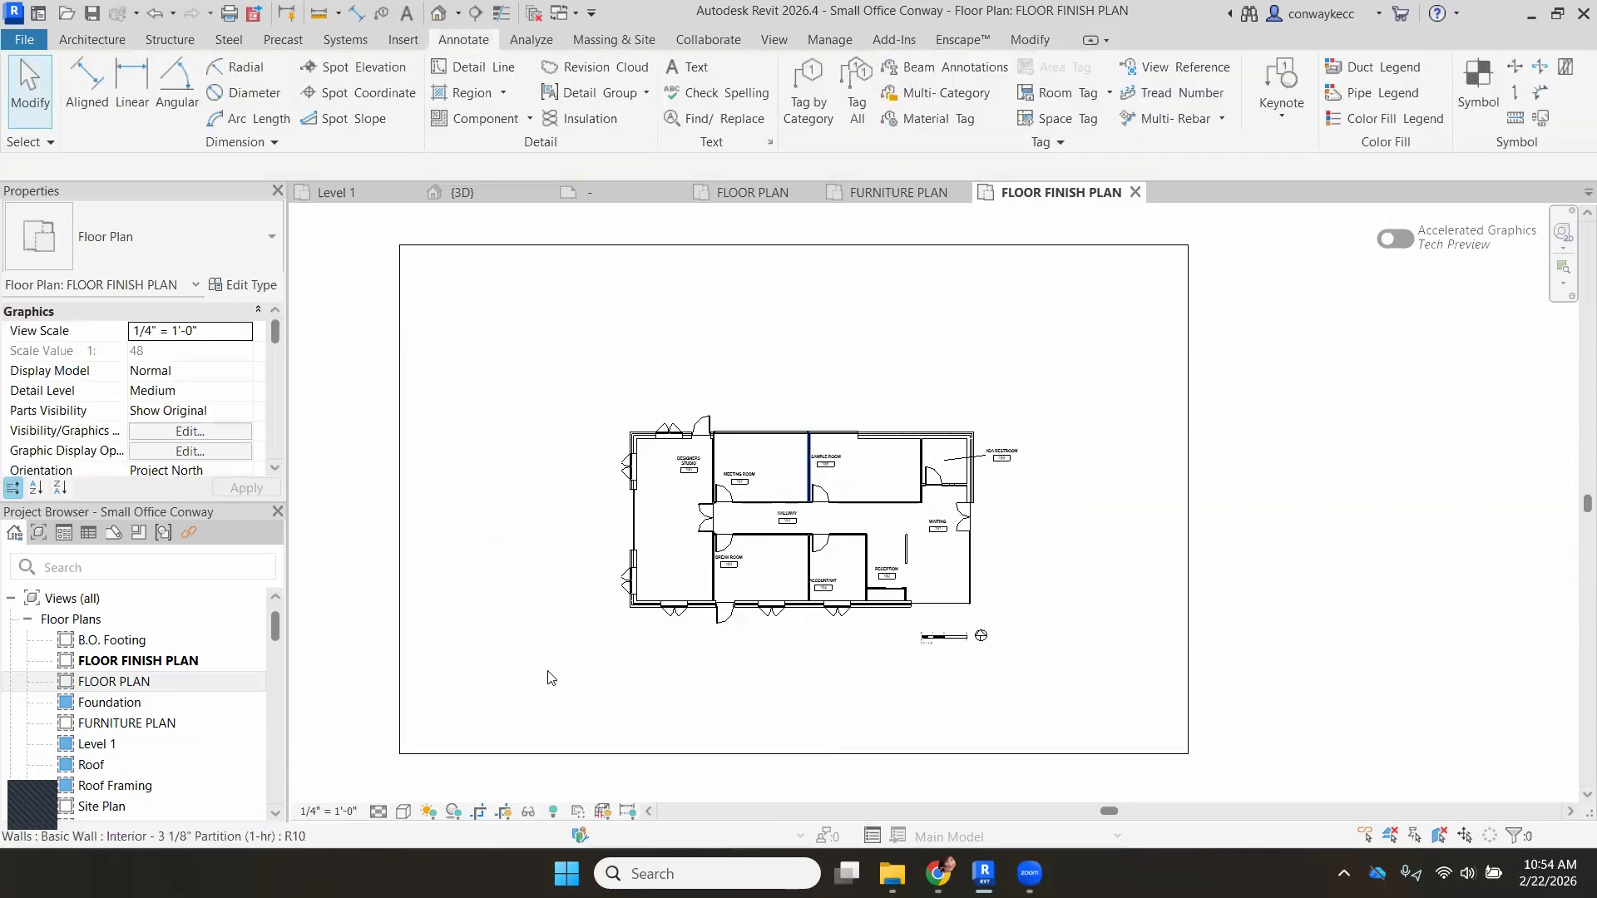
Tighten the FLOOR FINISH PLAN view's crop region on all four sides around the building, room tags, graphic scale and north arrow.
left_click(399, 499)
left_click_drag(396, 500, 629, 498)
left_click_drag(901, 342, 914, 405)
left_click_drag(1042, 508, 1044, 499)
scroll(1045, 485, "up", 2)
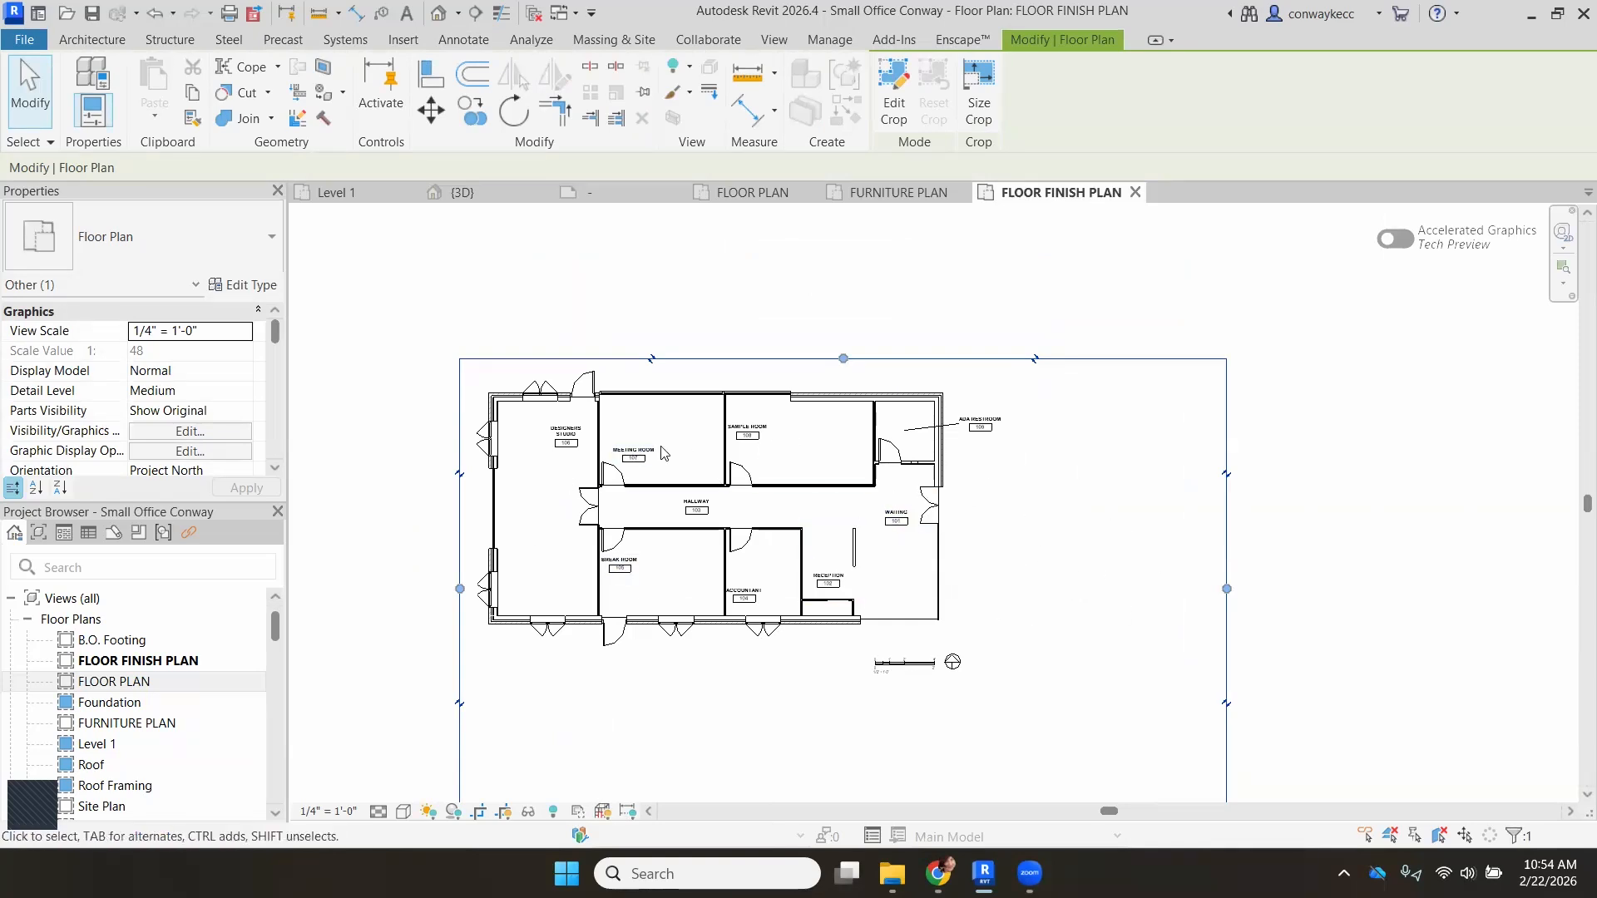
scroll(907, 469, "down", 2)
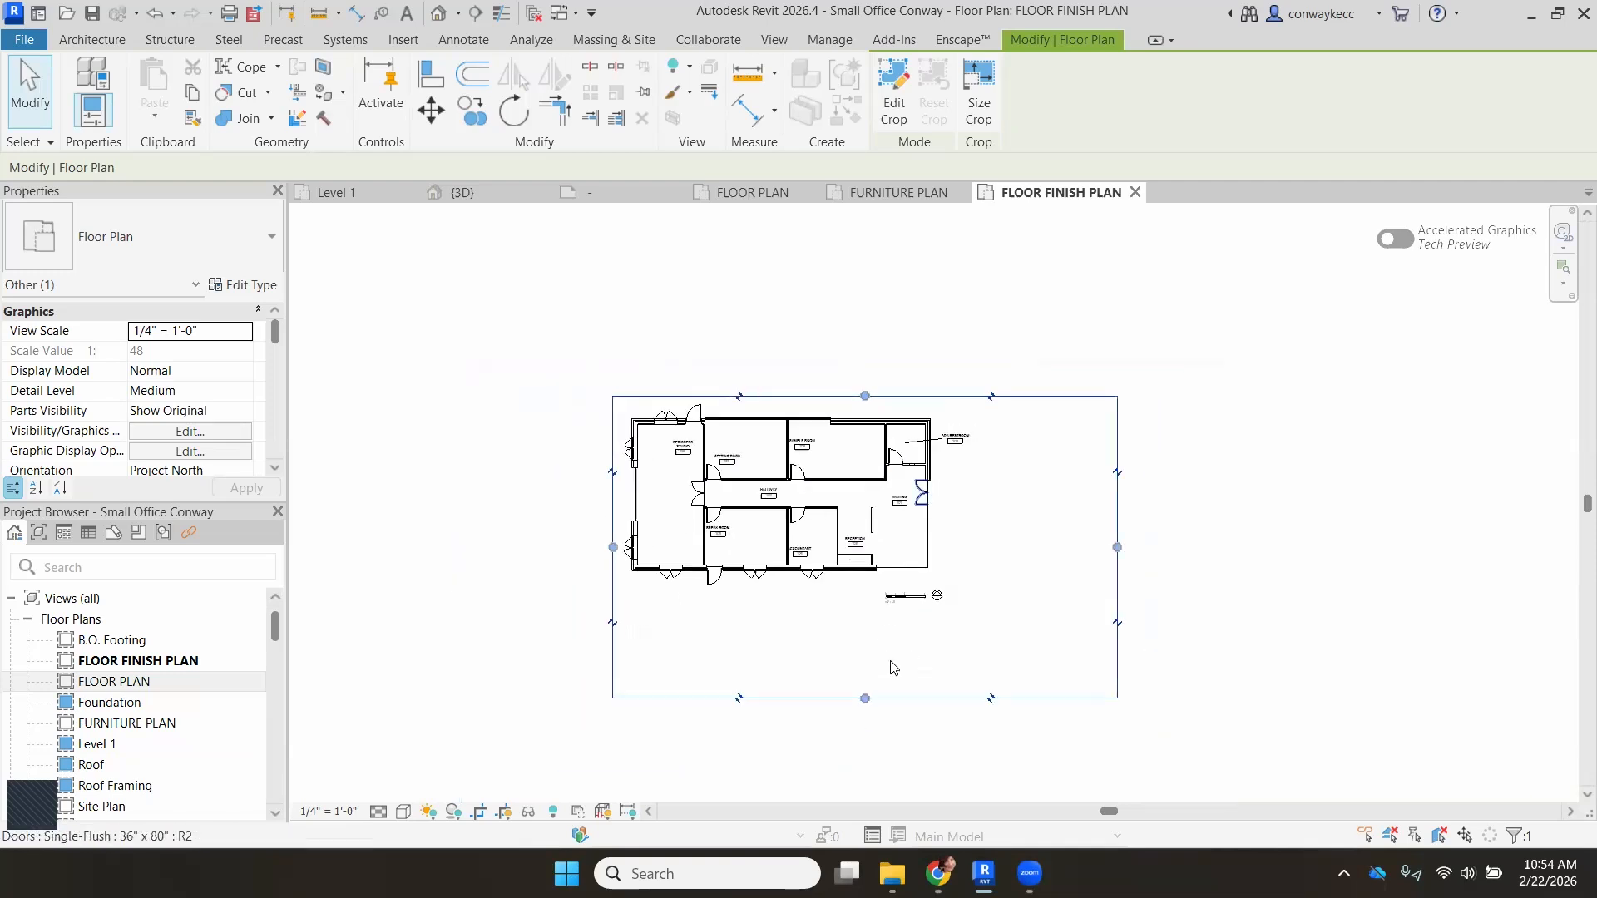
left_click_drag(868, 703, 866, 646)
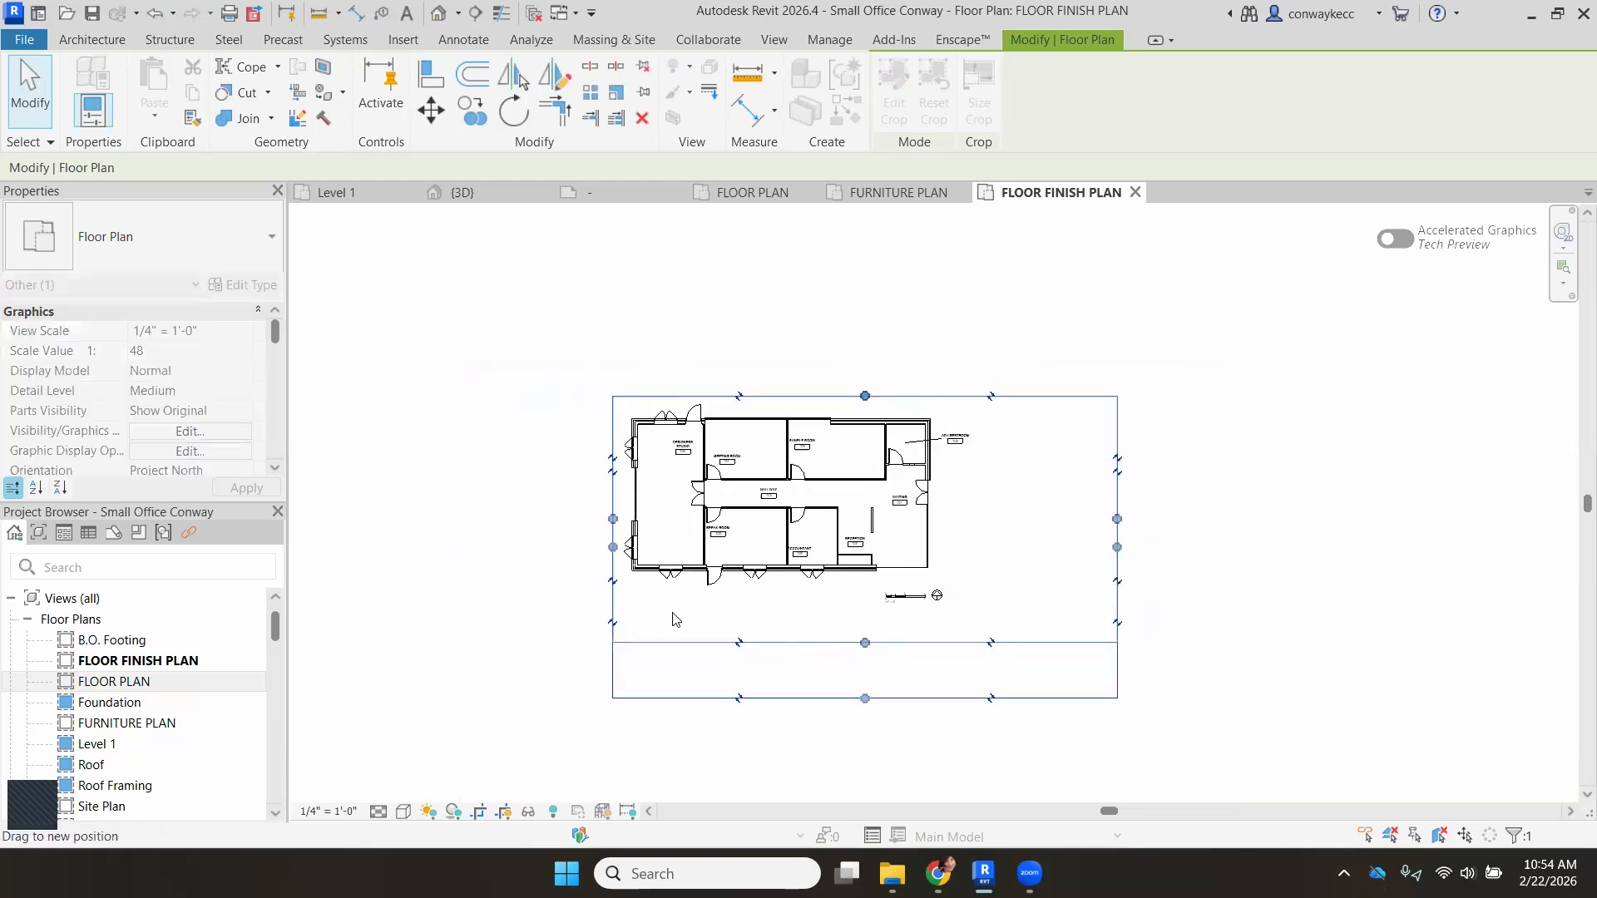
left_click_drag(866, 644, 860, 617)
left_click_drag(1117, 507, 1058, 508)
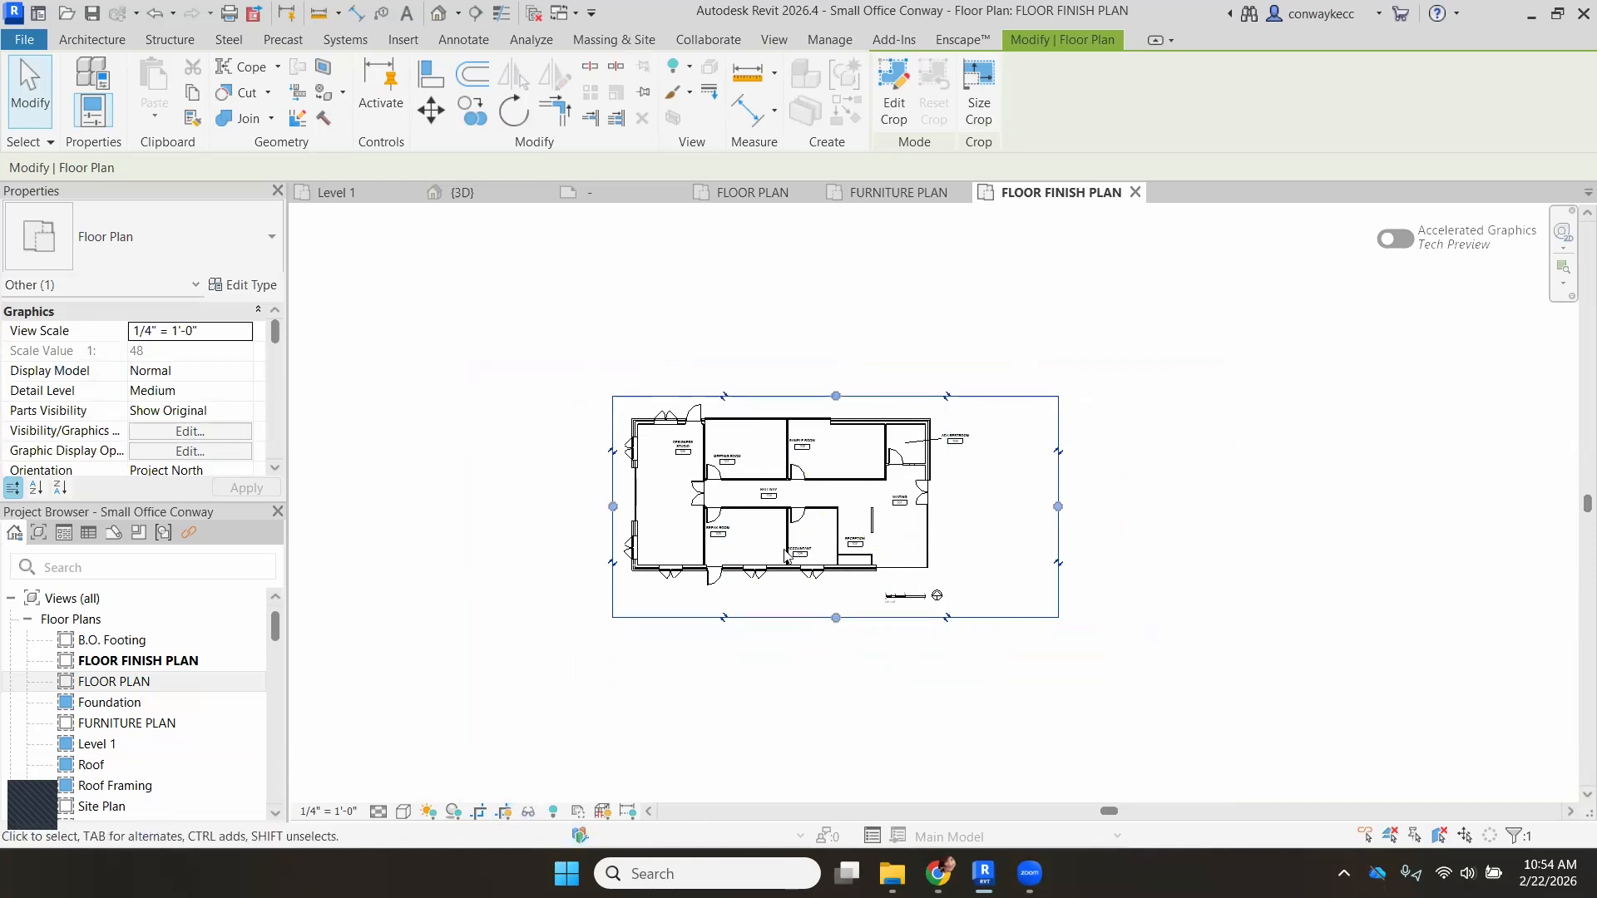
left_click(545, 675)
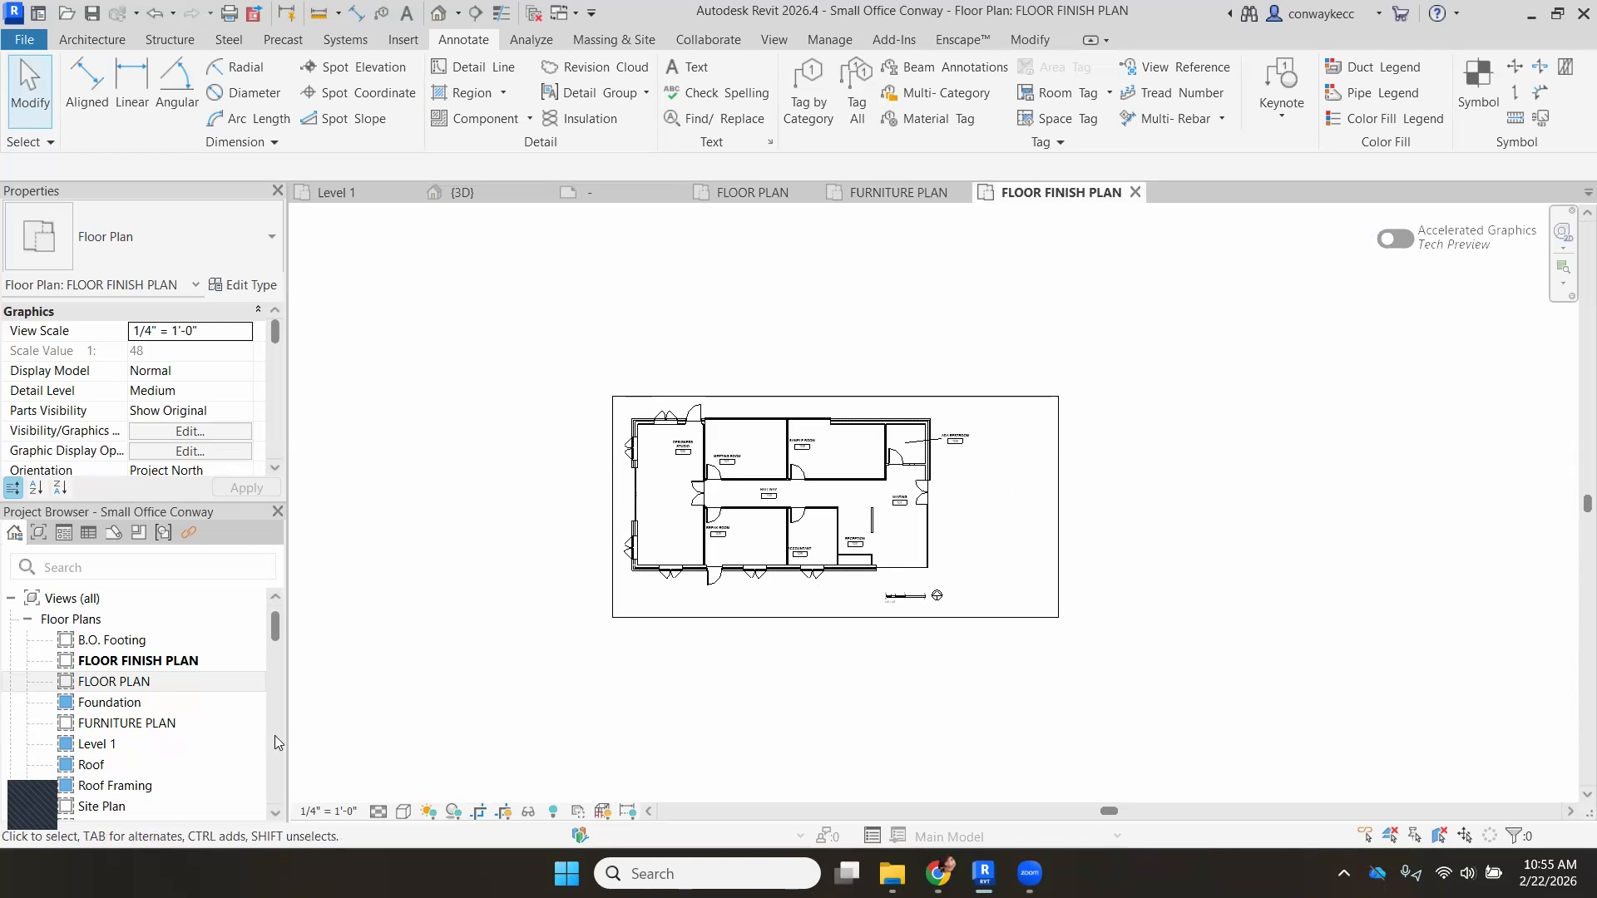
Open the Level 1 ceiling plan view.
scroll(166, 731, "down", 4)
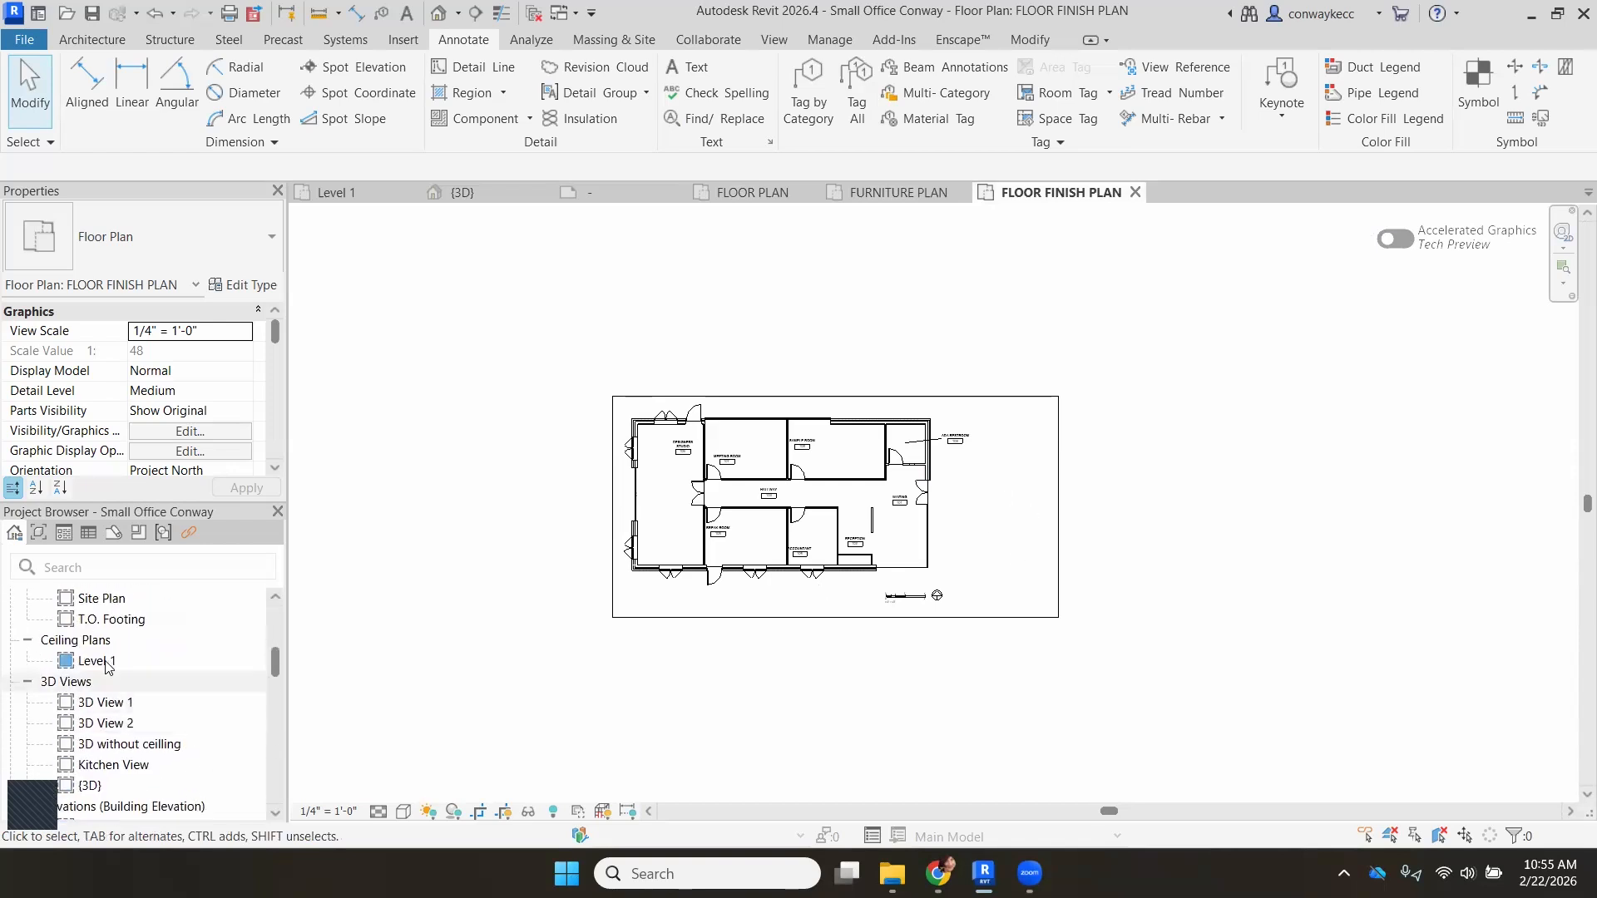
left_click(107, 663)
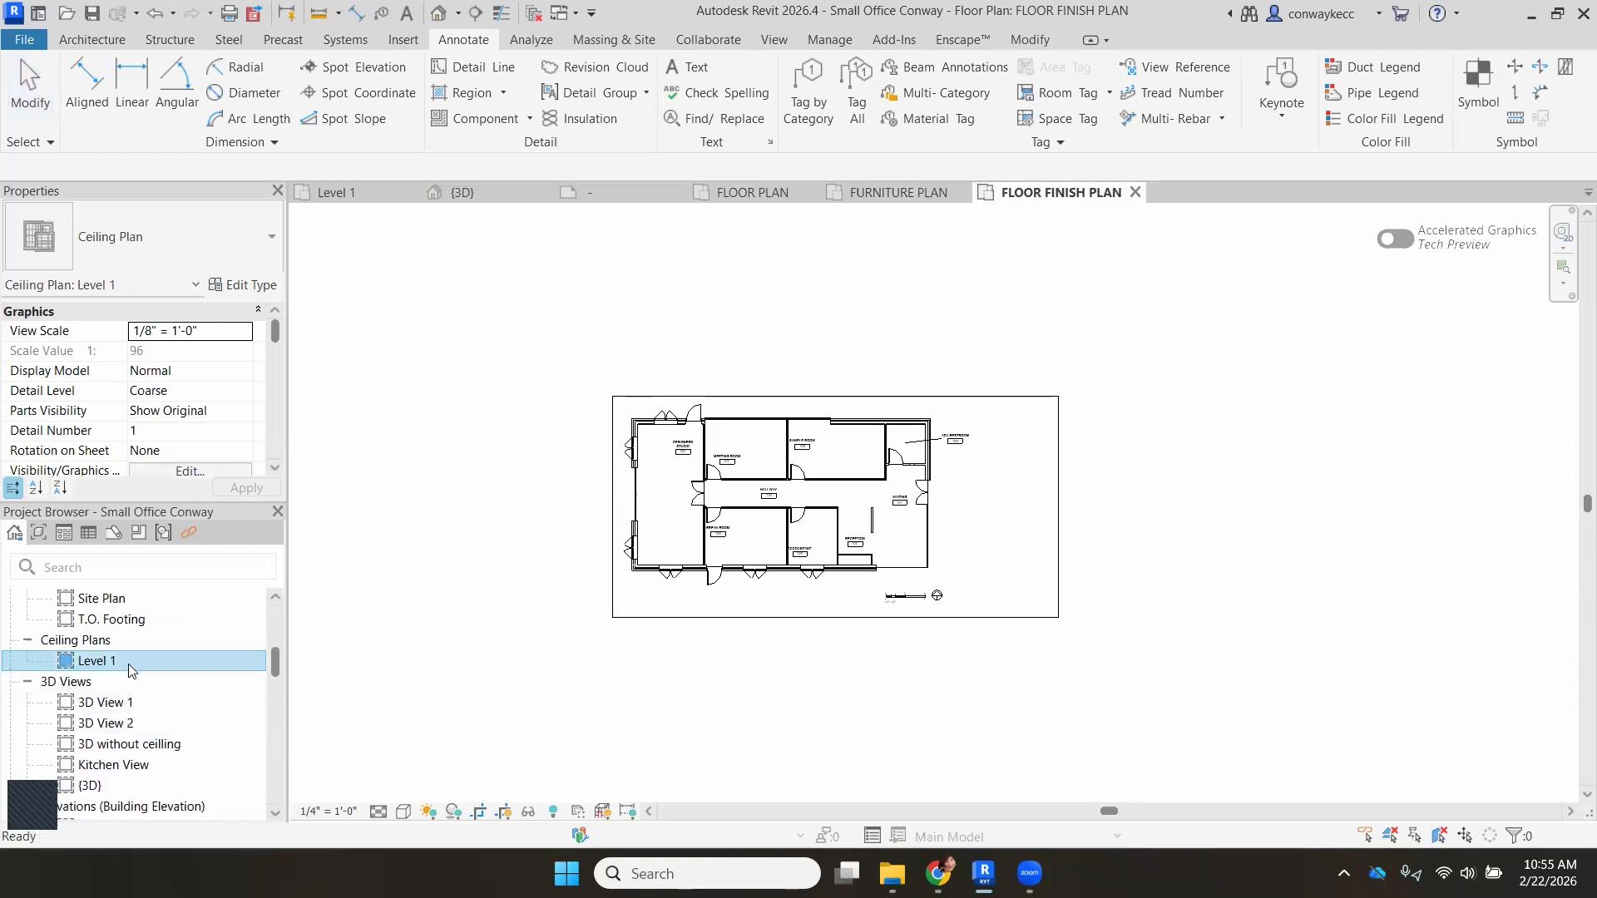
double_click(126, 663)
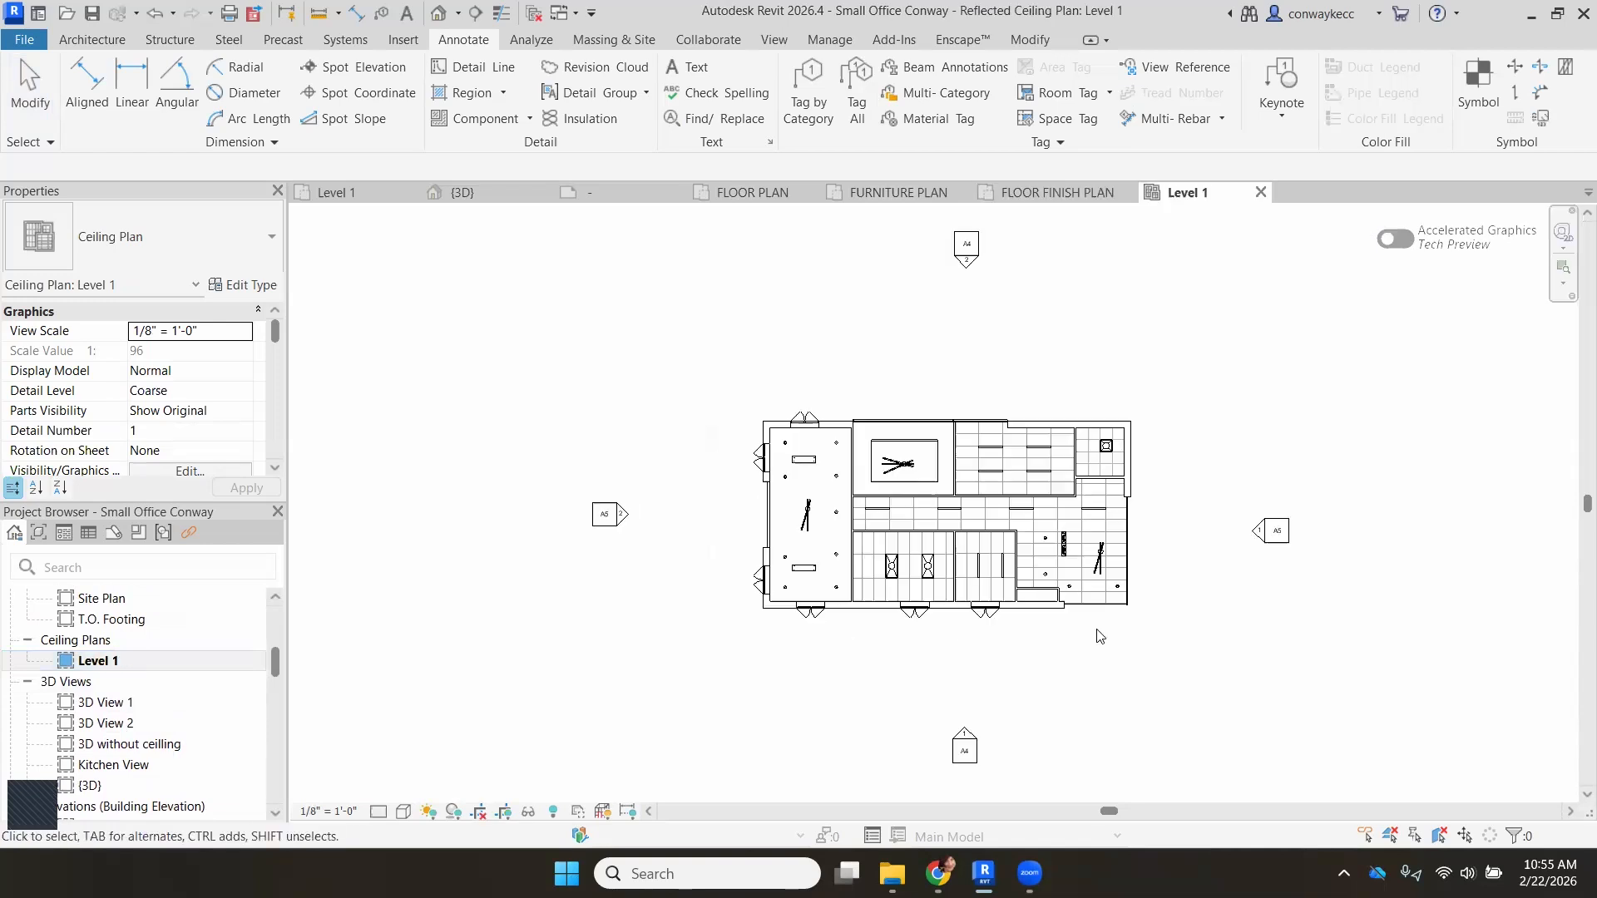
scroll(660, 506, "down", 2)
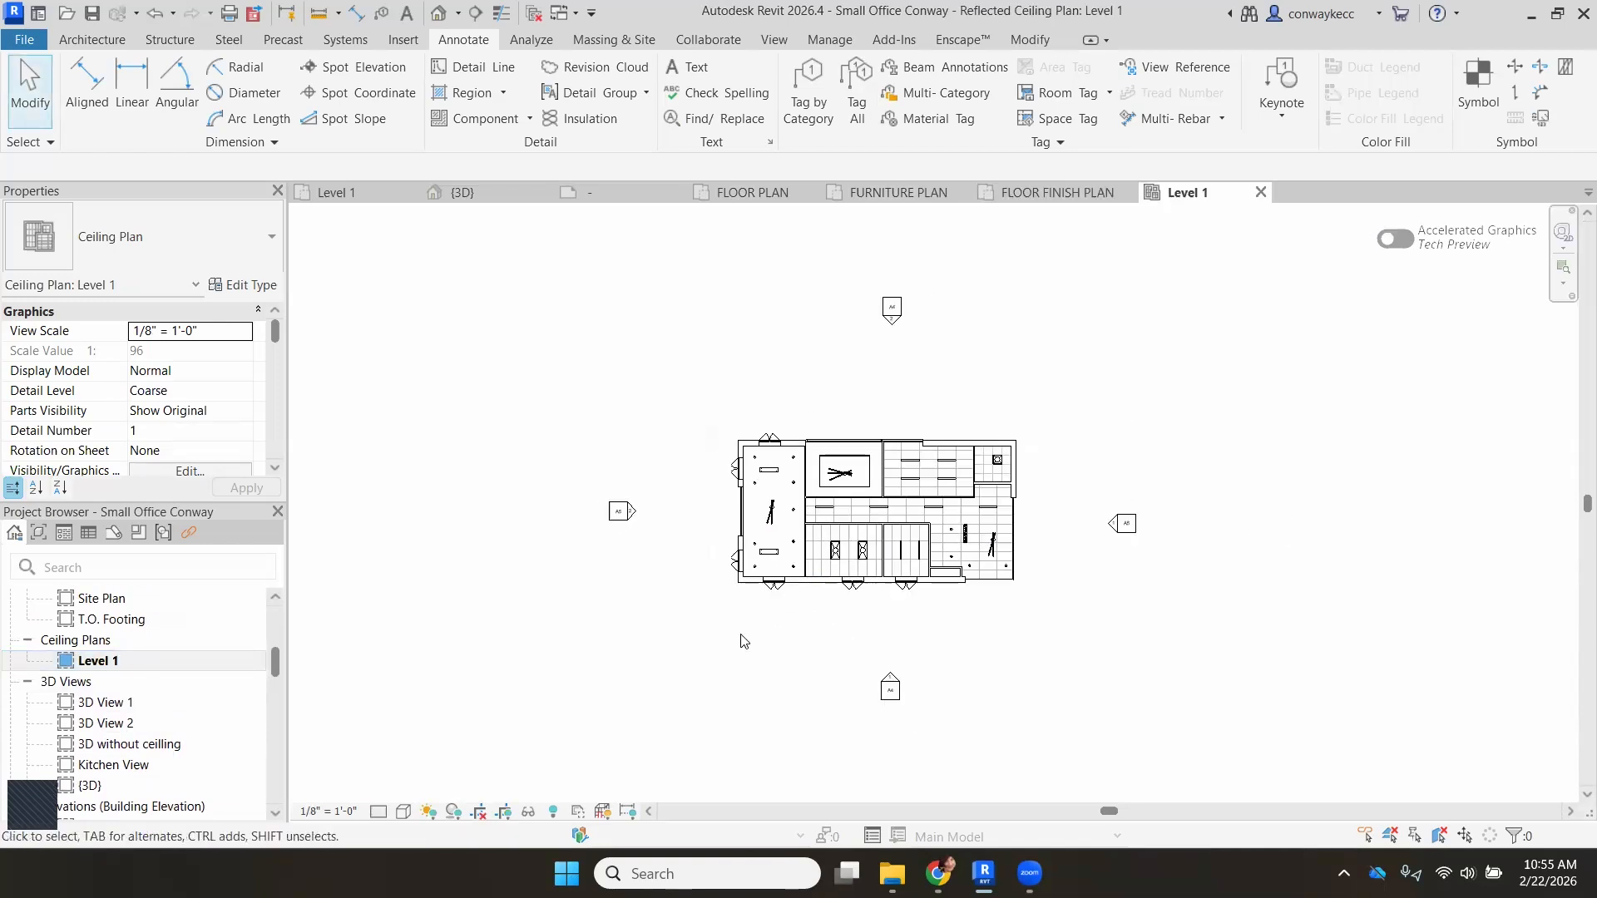
scroll(743, 641, "up", 1)
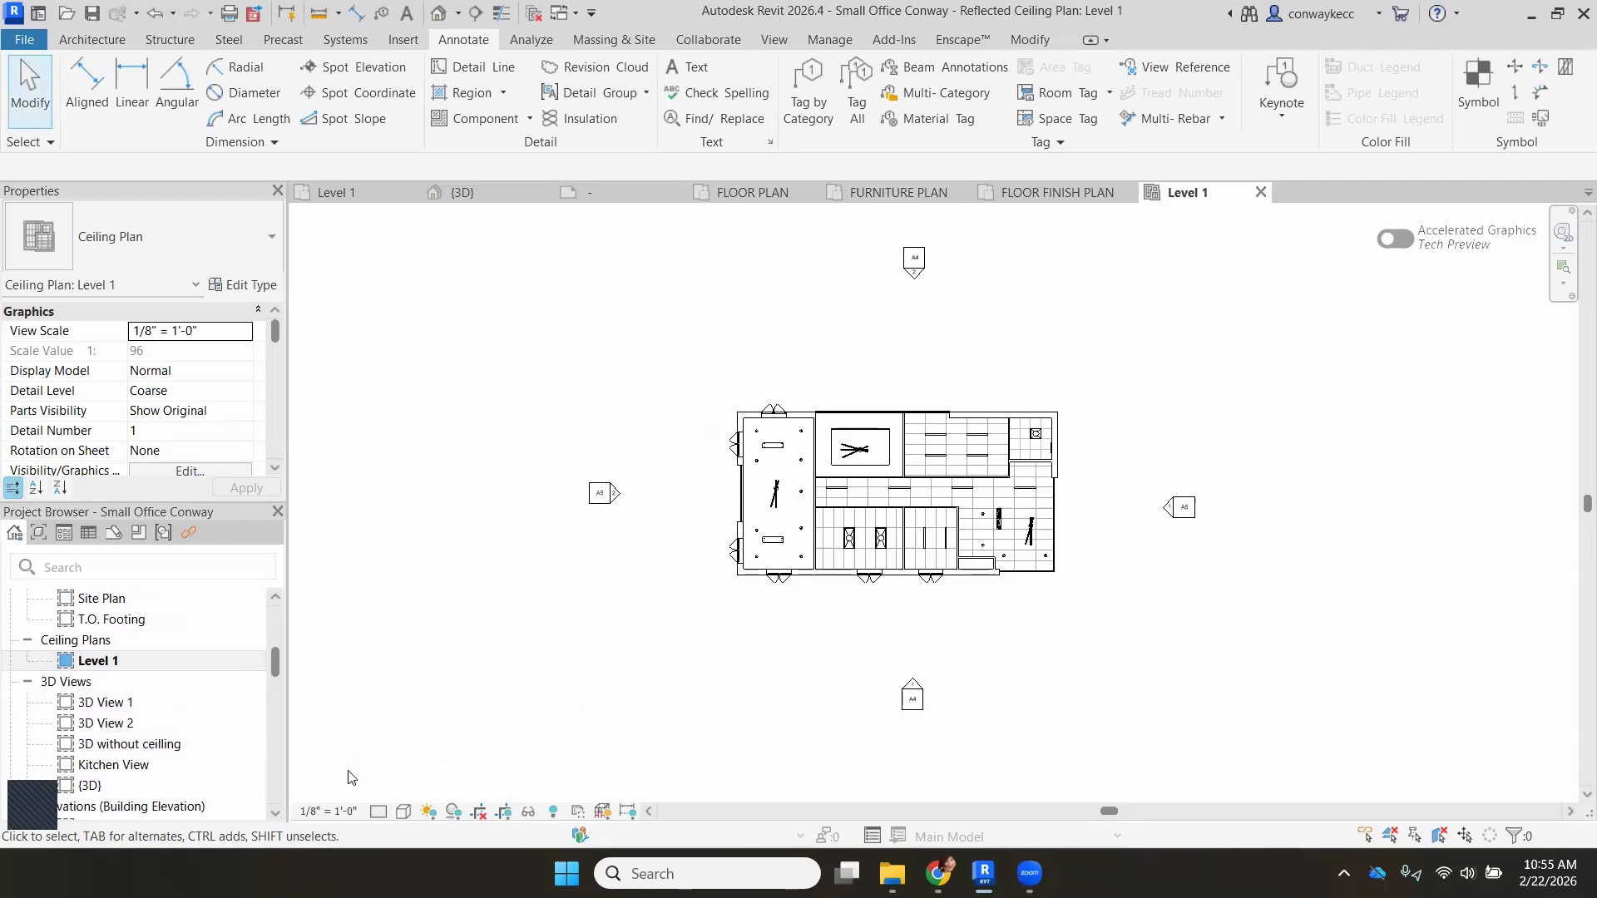
Set the Level 1 ceiling plan's view scale to 1/4" = 1'-0" and hide the whole Elevations category in the view.
left_click(327, 813)
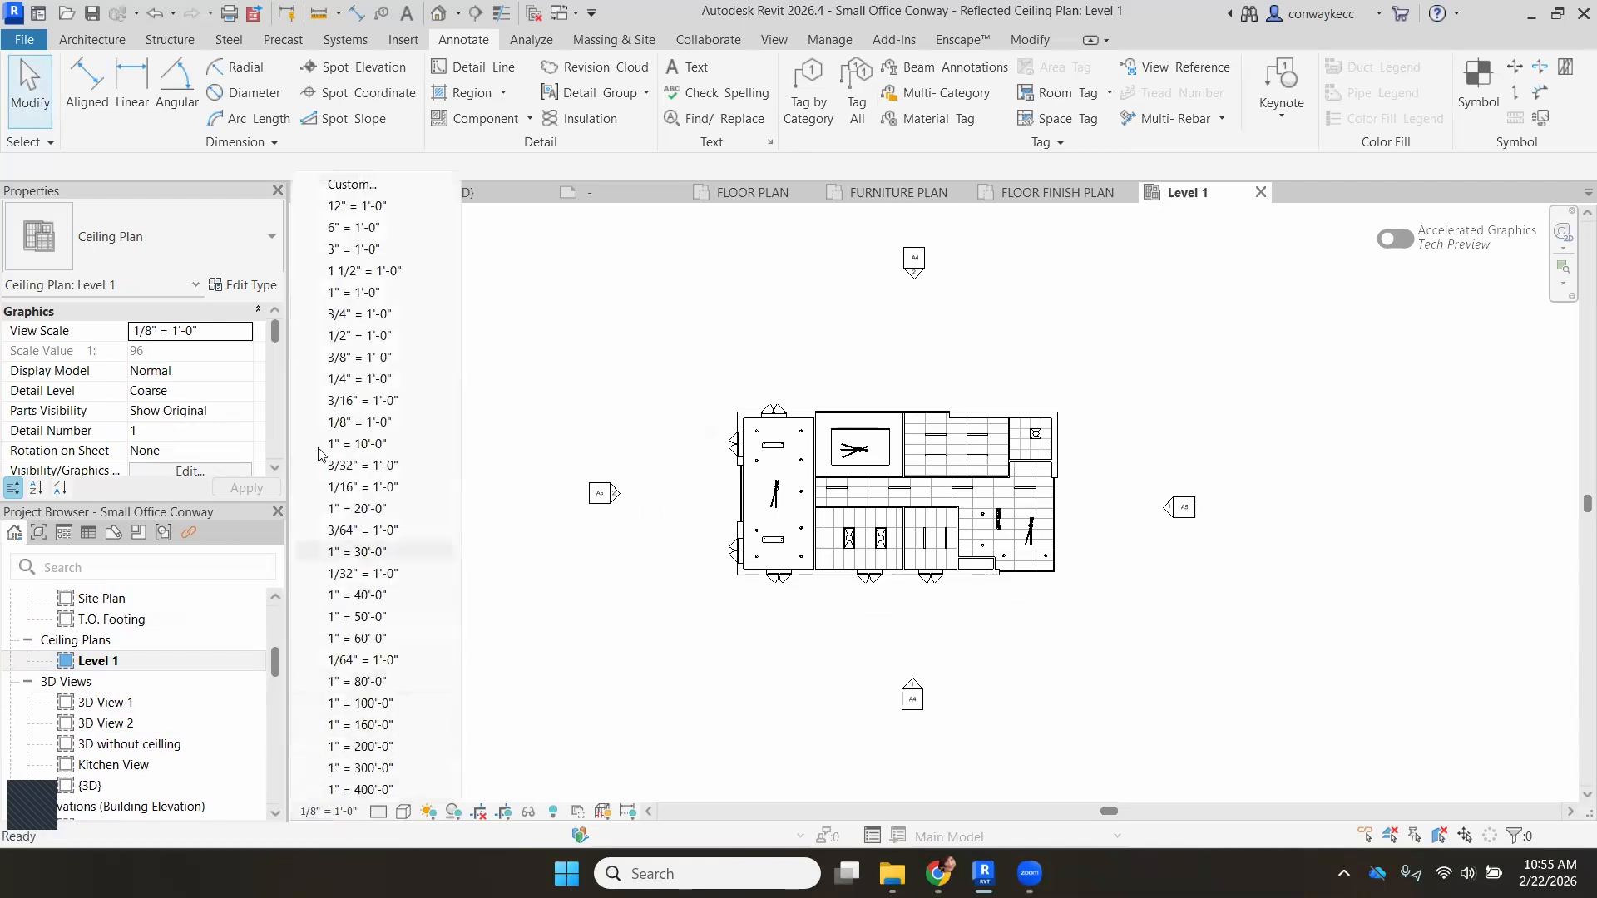
left_click(366, 379)
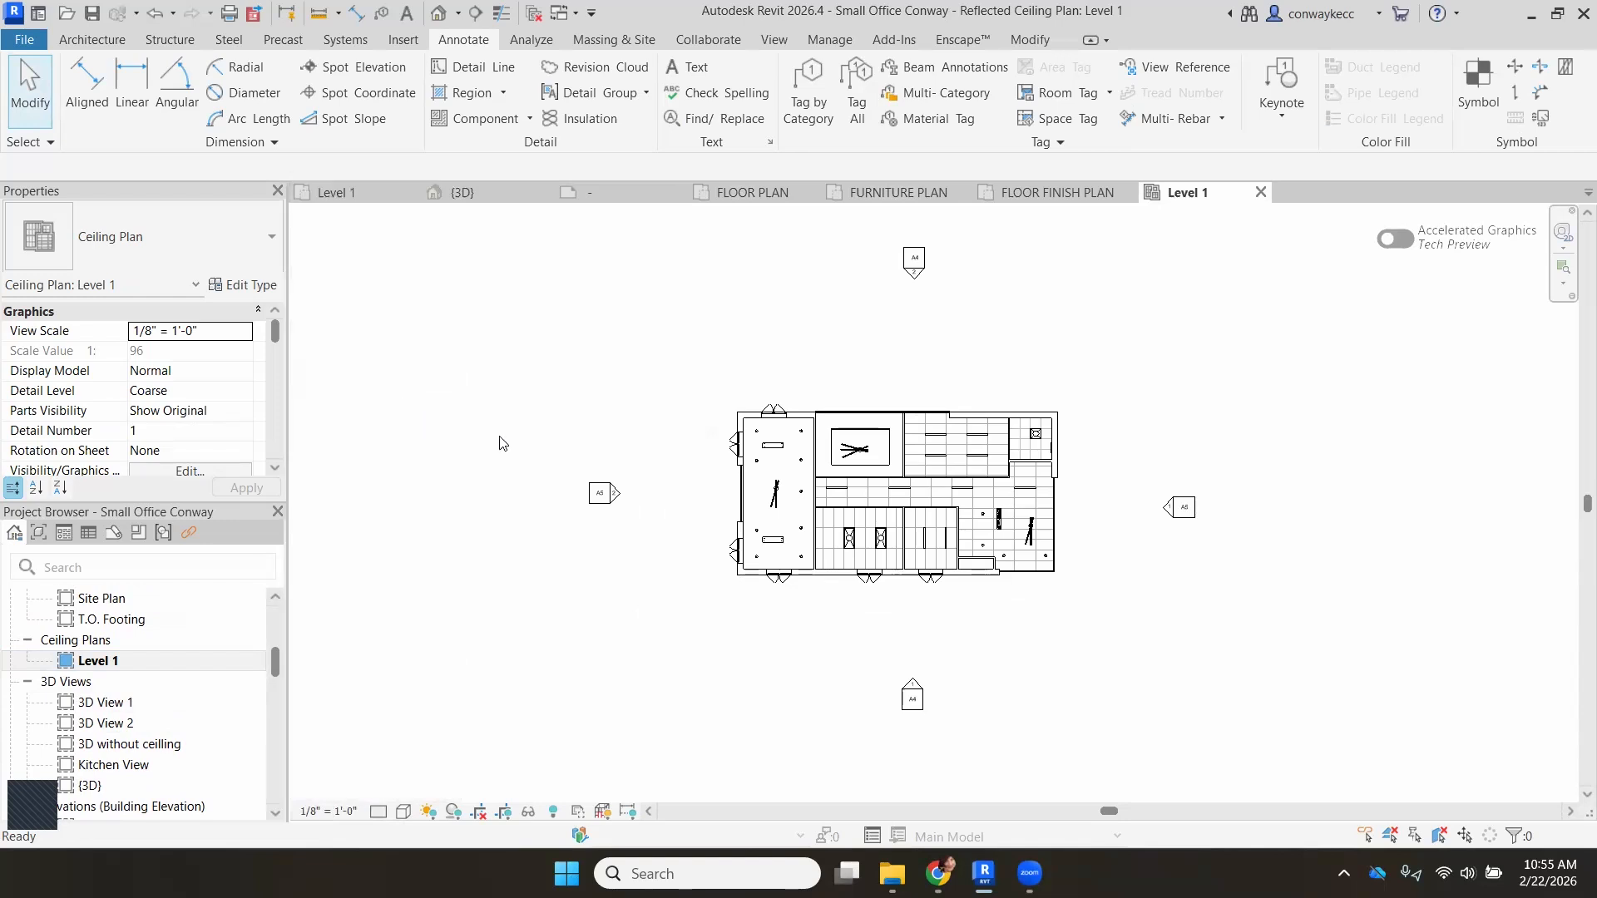
left_click(595, 500)
right_click(595, 503)
mouse_move(841, 436)
left_click(998, 456)
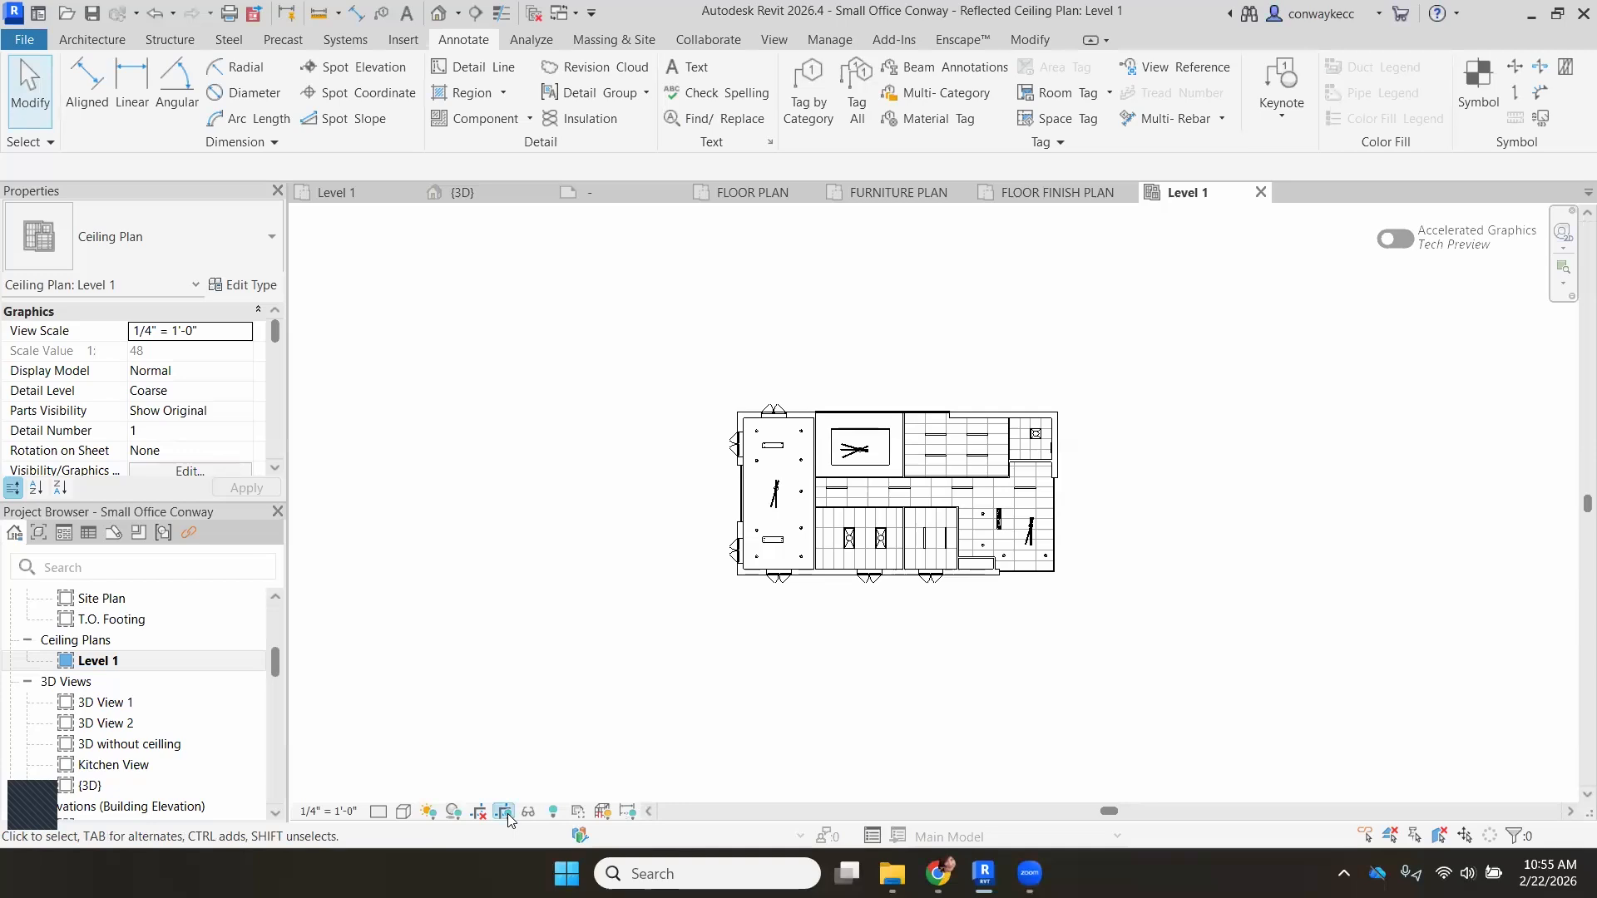
Show the ceiling plan's crop region boundary and tighten its west, north and east sides around the building.
left_click(505, 812)
left_click(840, 632)
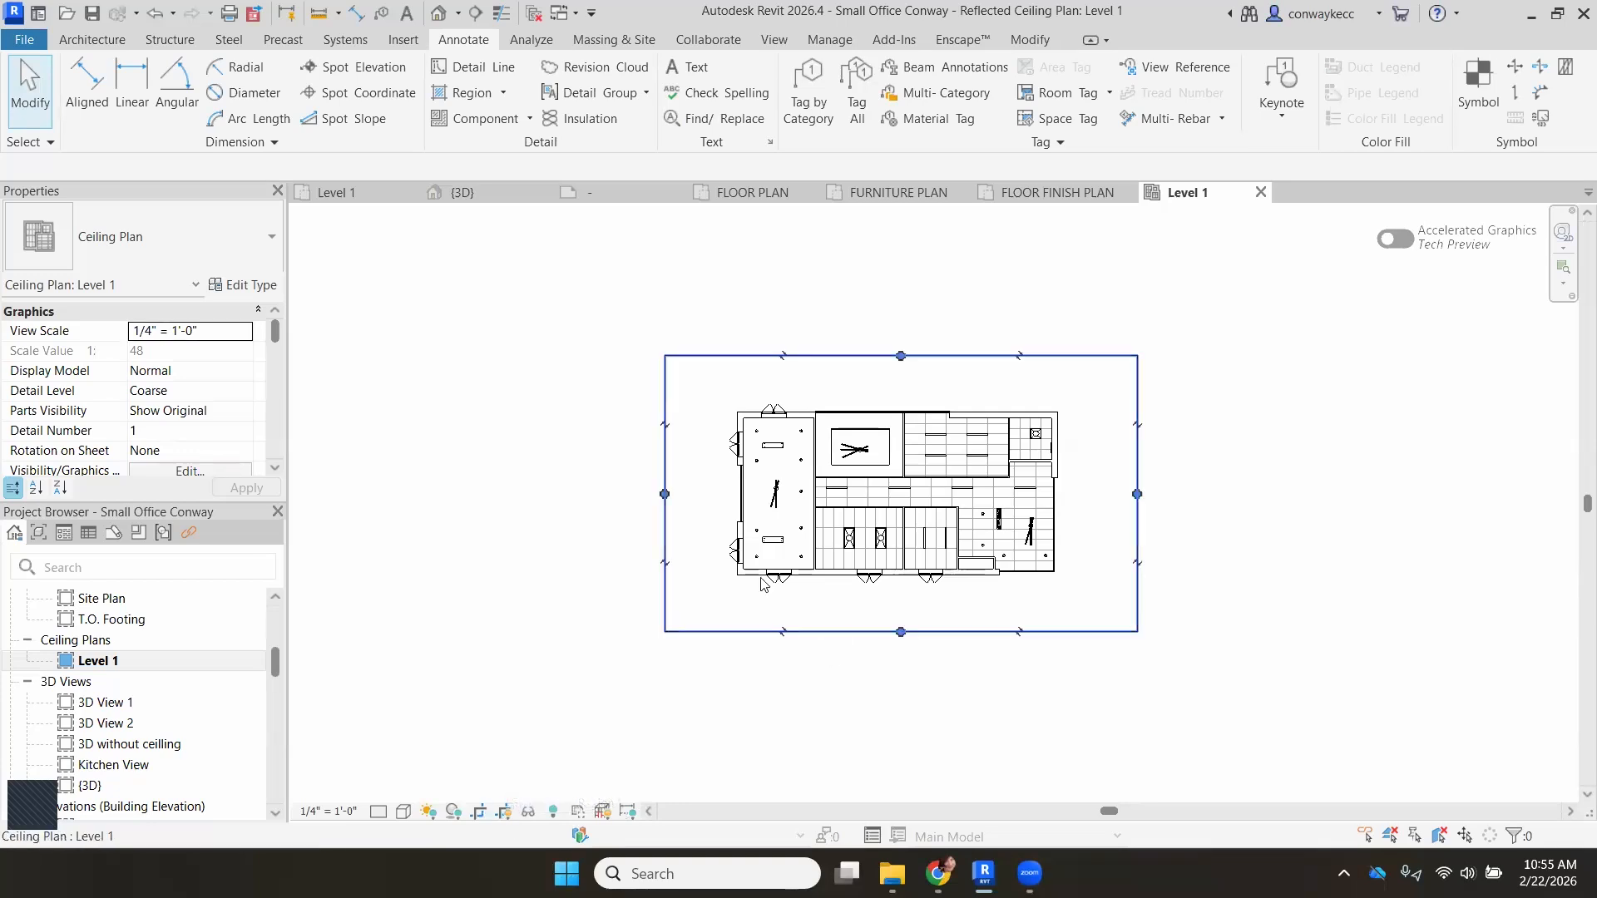
left_click_drag(665, 494, 717, 491)
left_click_drag(929, 386, 930, 391)
left_click_drag(1077, 509, 1075, 510)
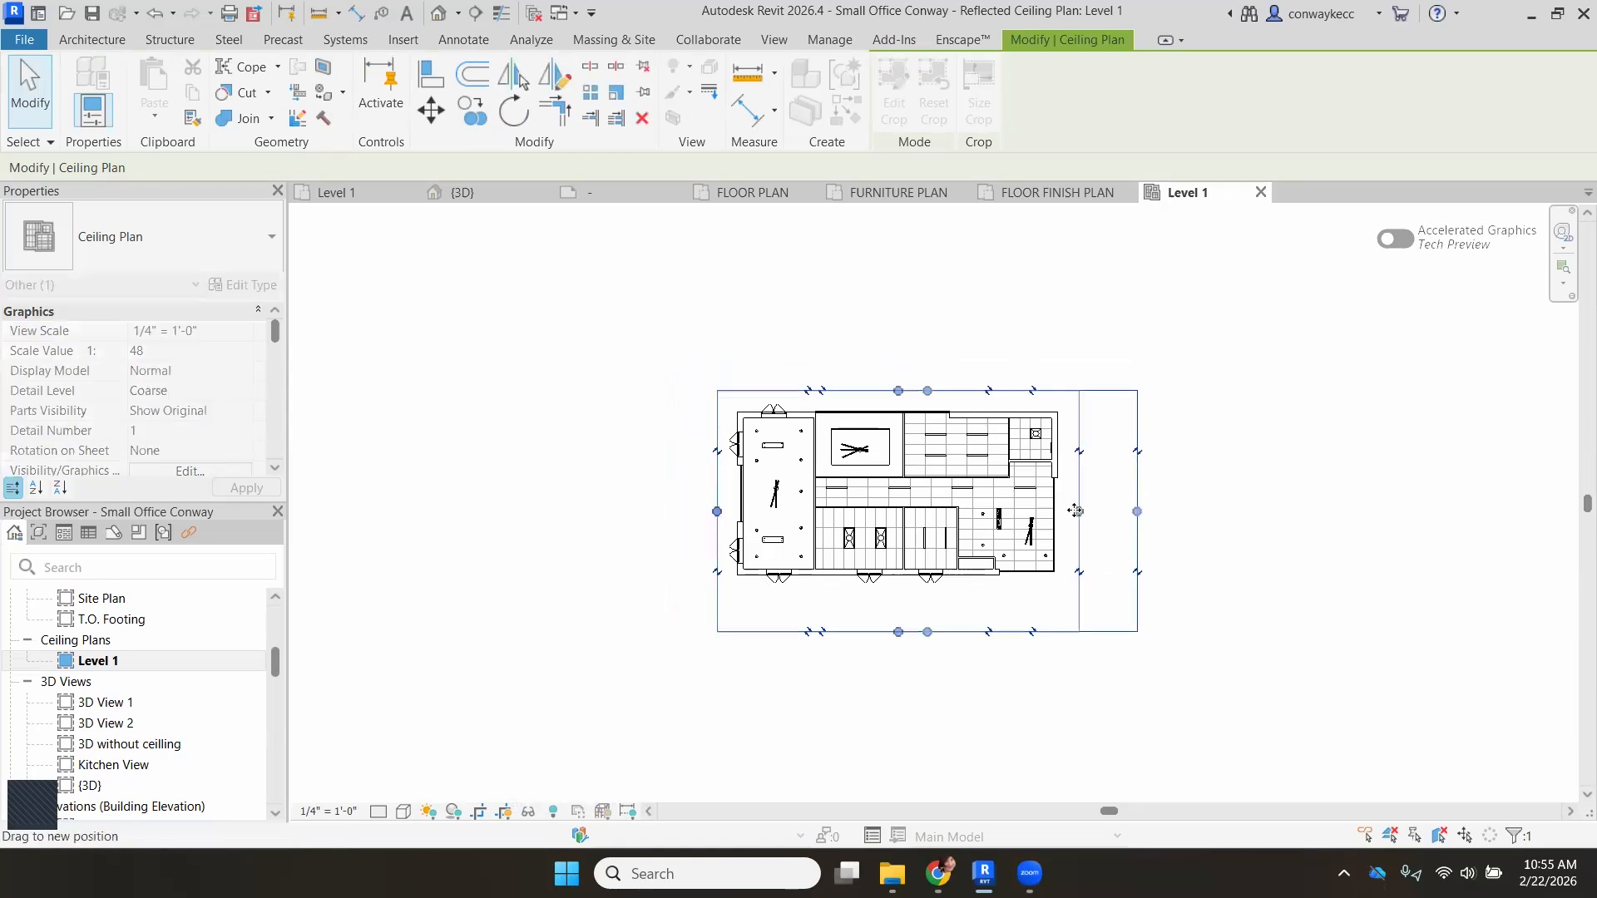
left_click(869, 738)
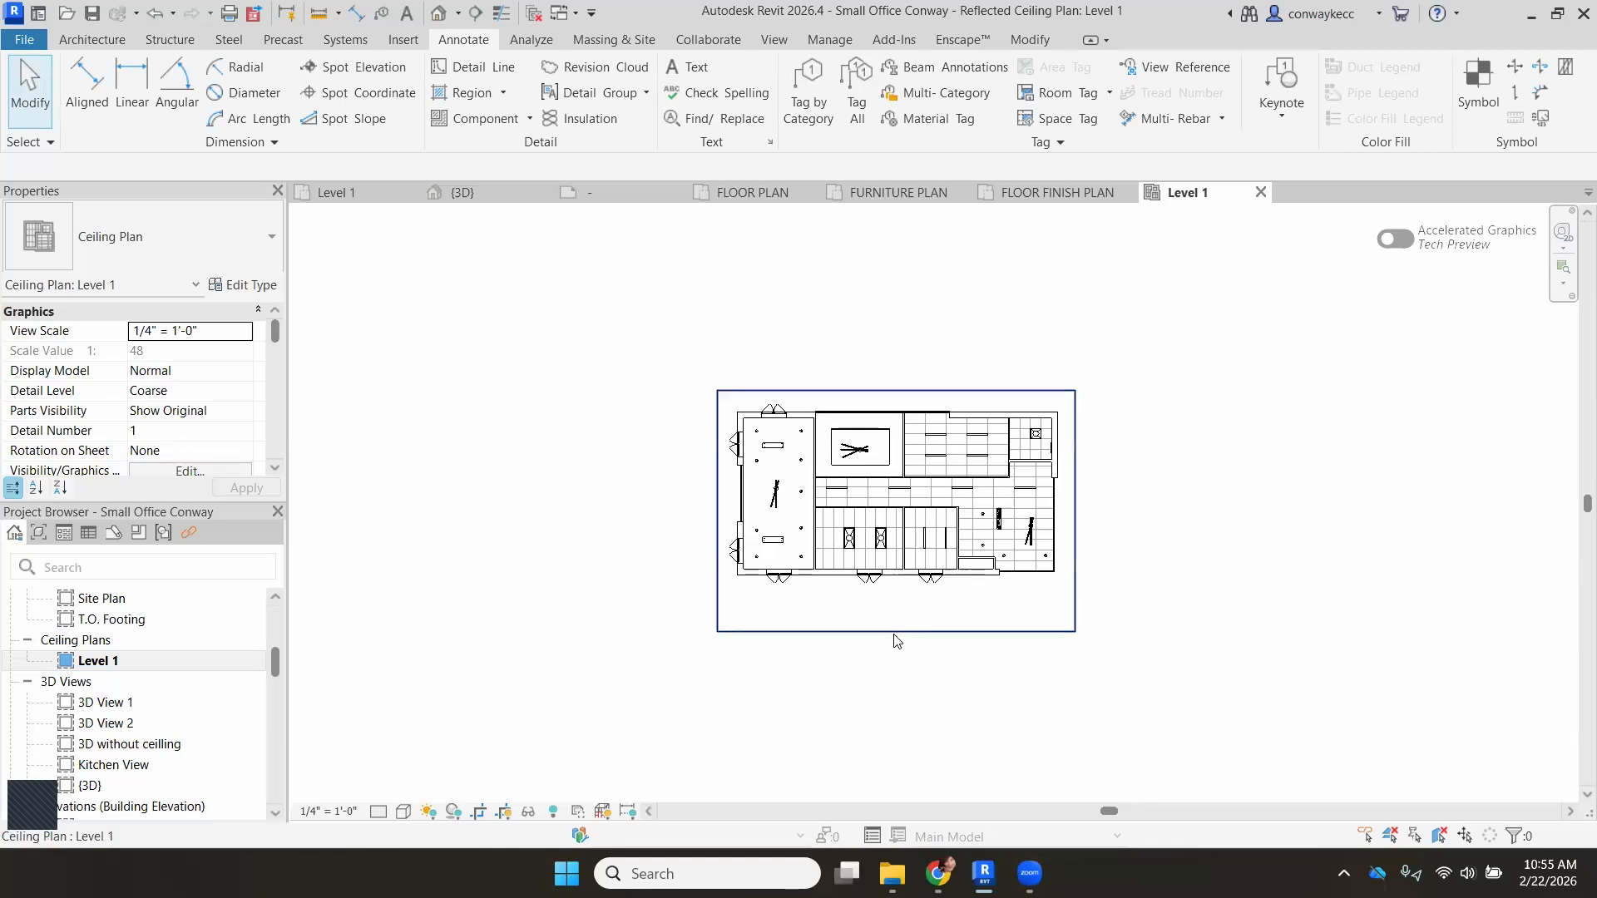
Place a GA_Graphic Scale w Scale Label symbol below the southeast part of the building, inside the crop region.
left_click(1476, 96)
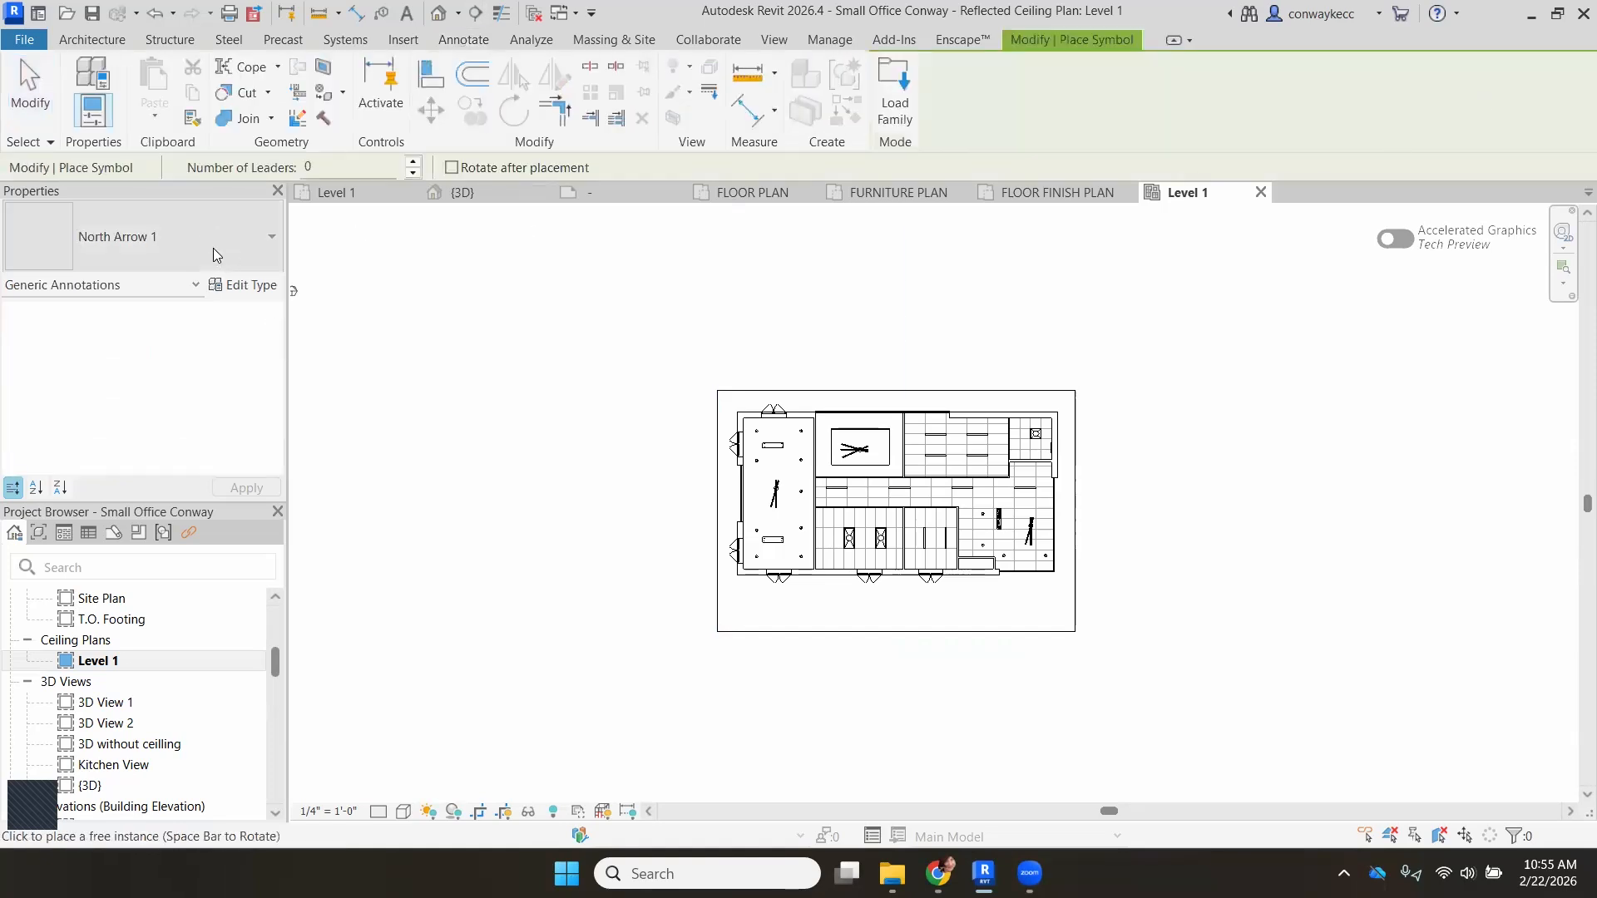
left_click(179, 240)
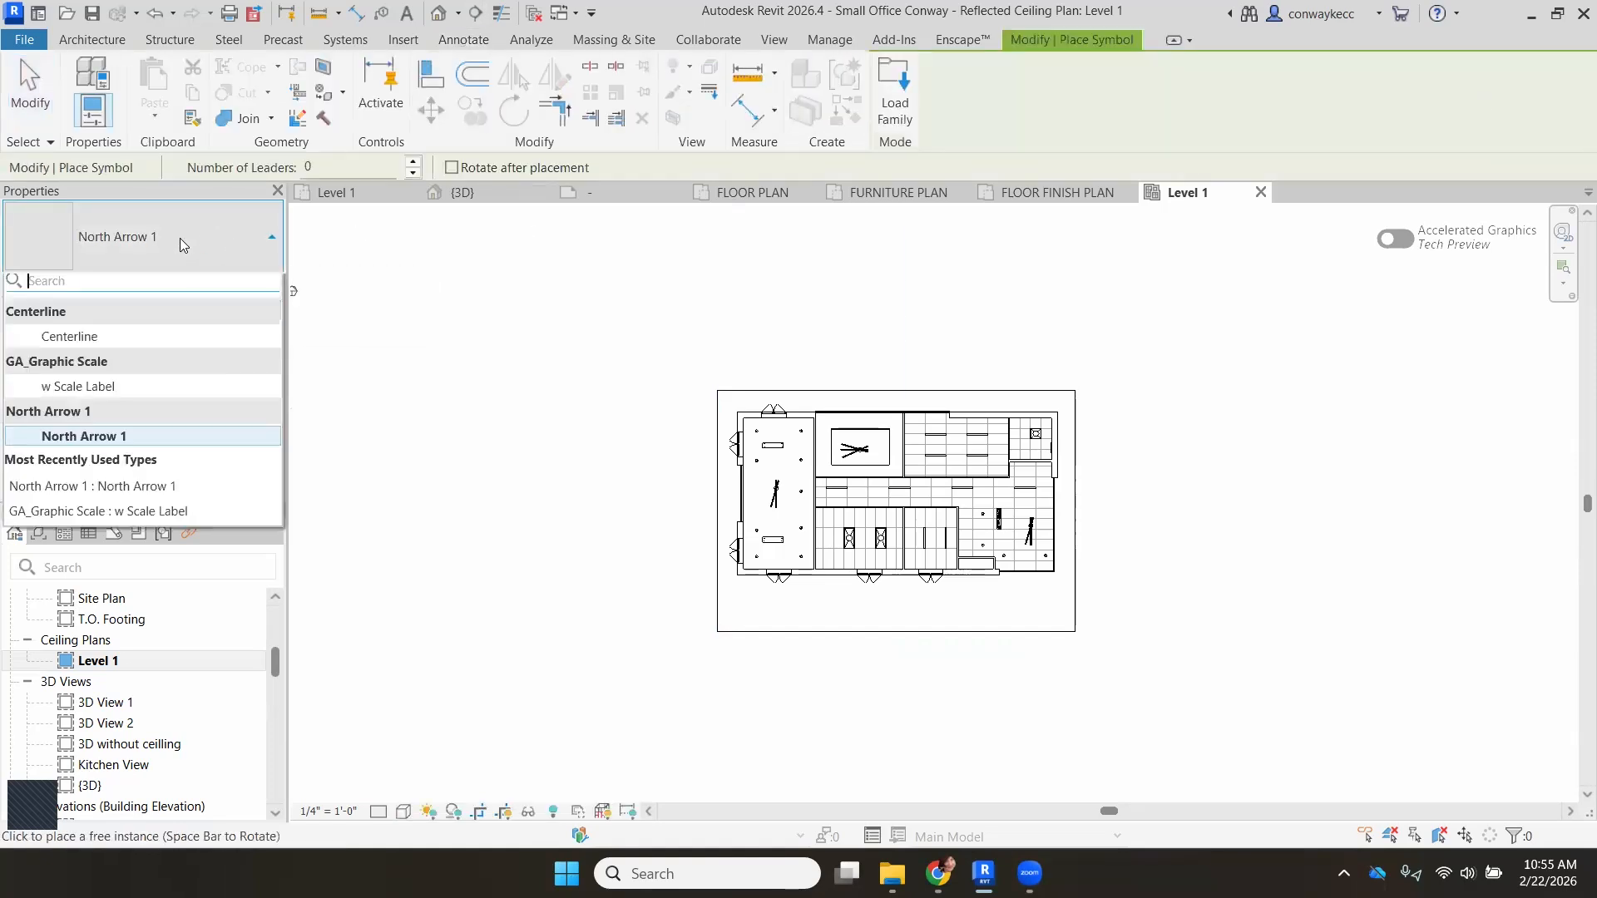
left_click(130, 396)
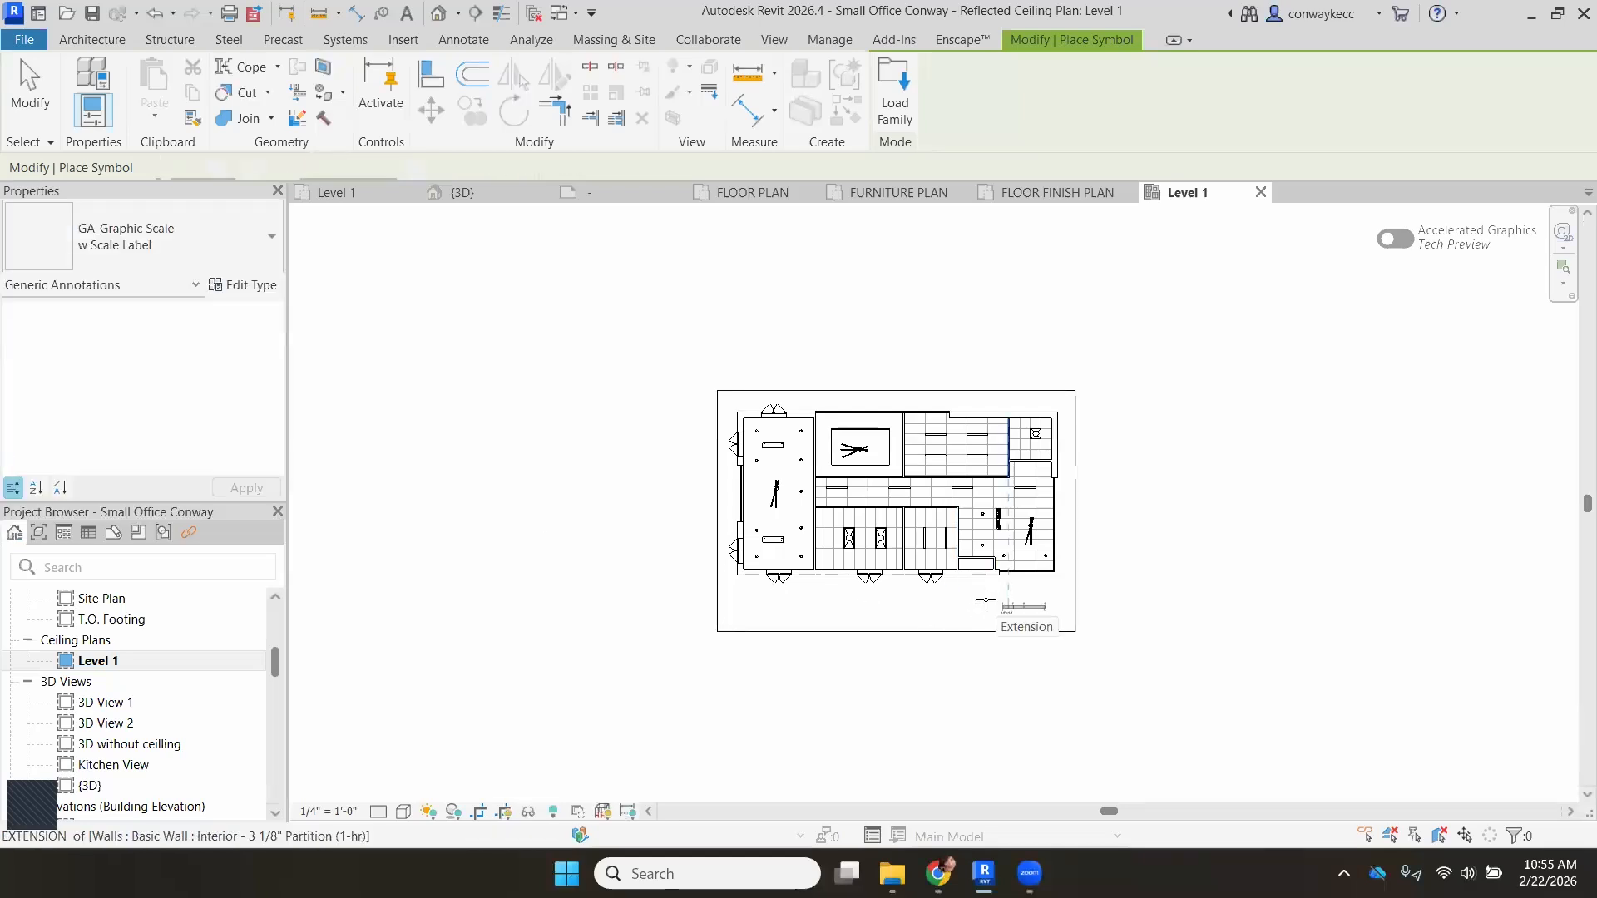
scroll(986, 599, "up", 2)
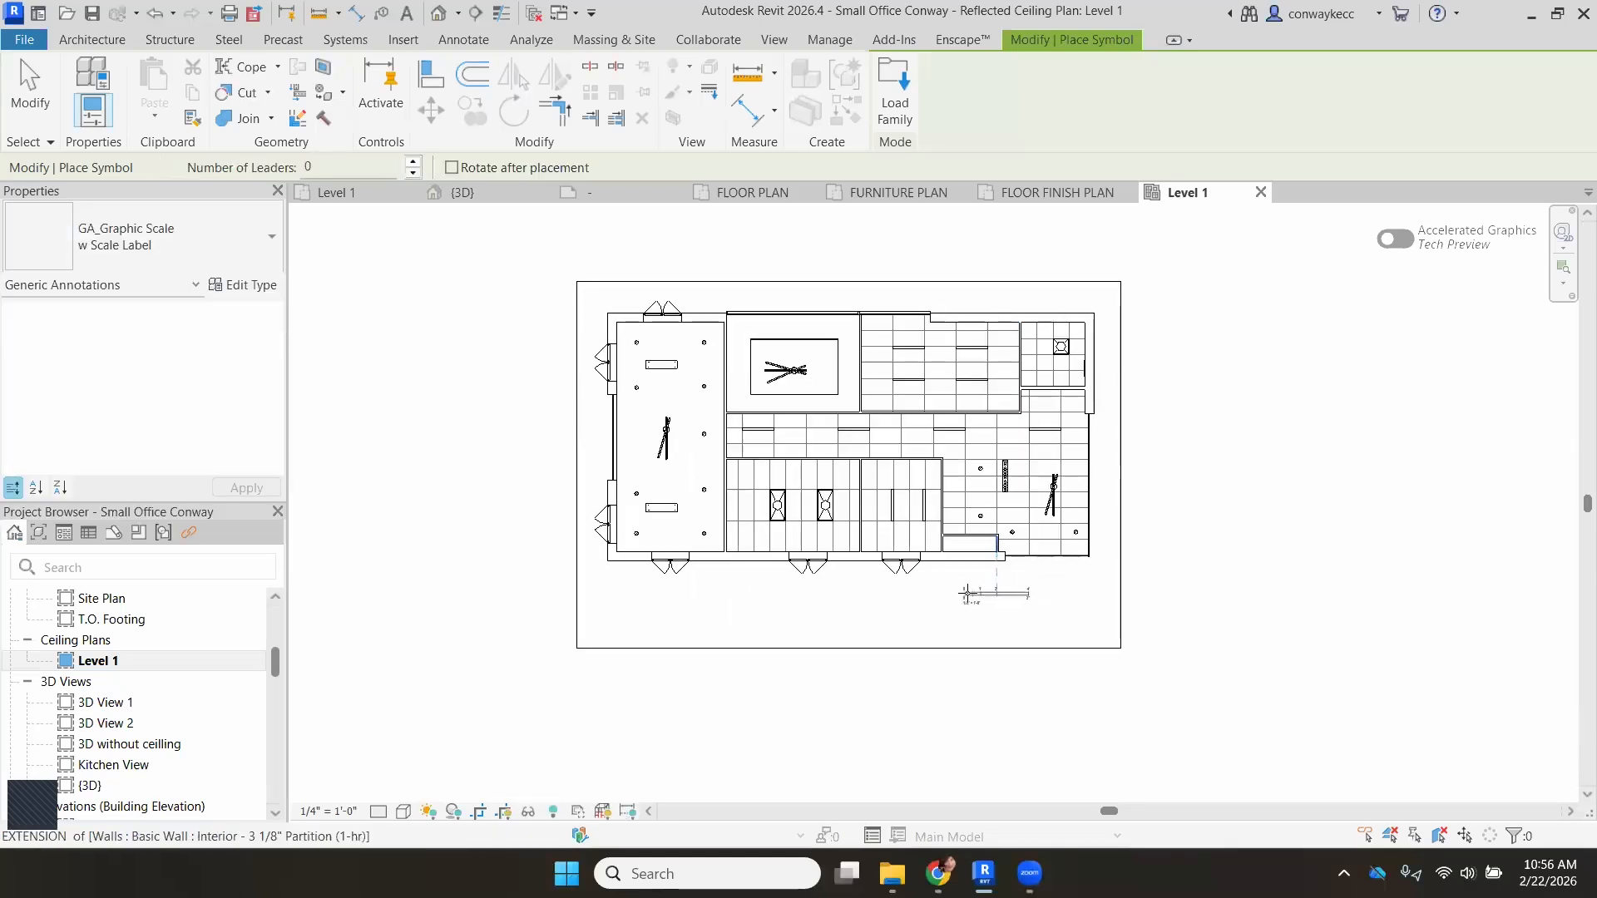
left_click(967, 594)
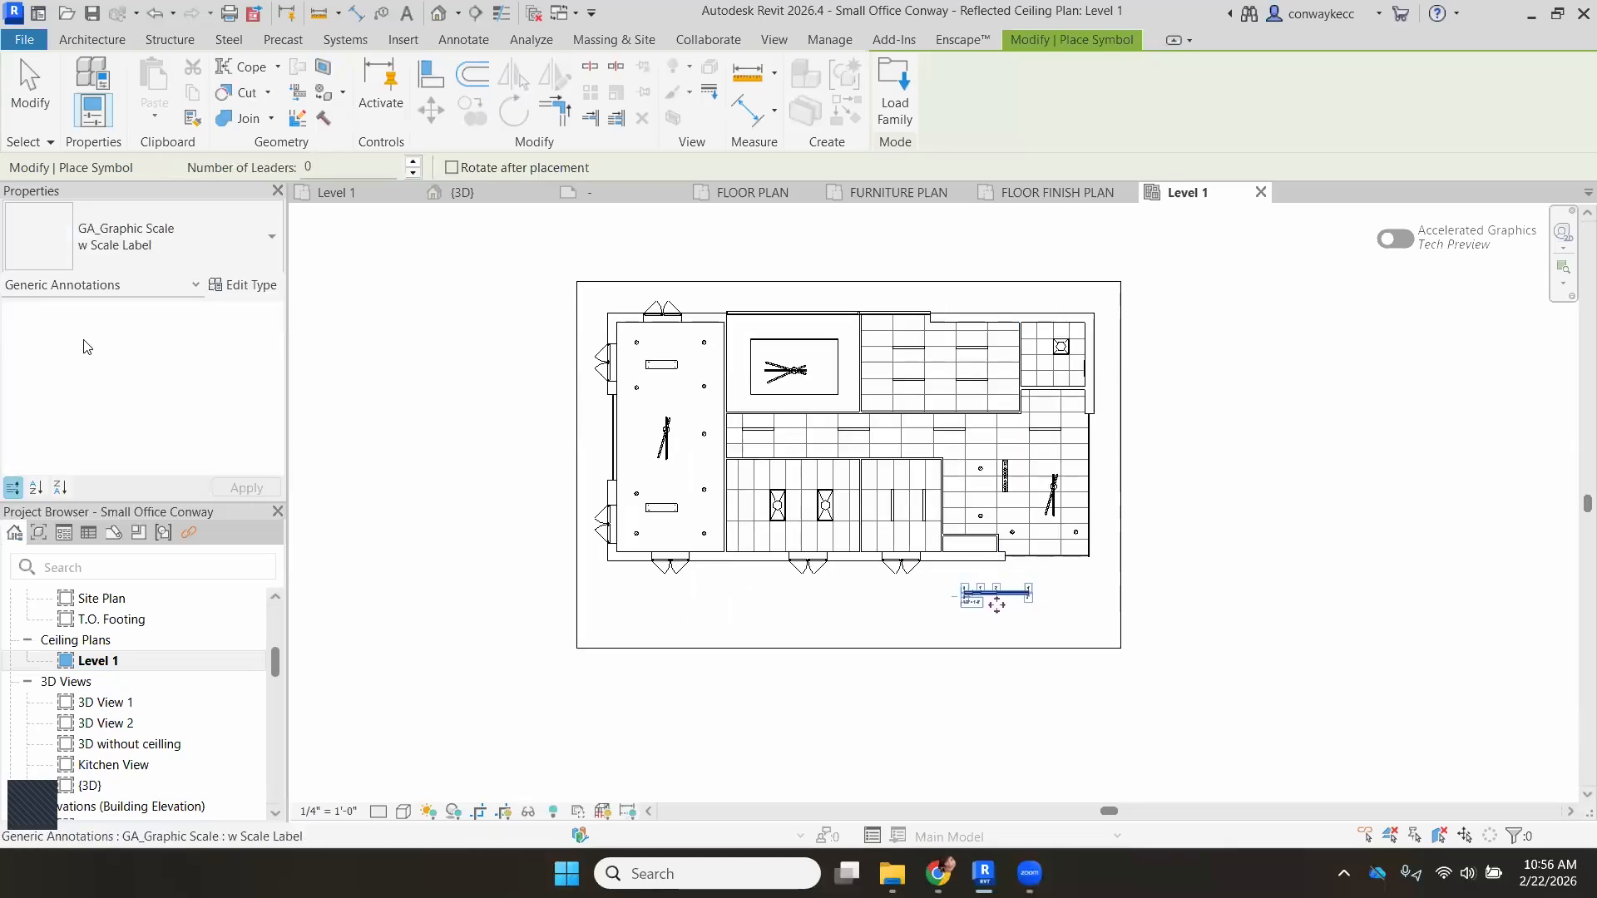
Place a North Arrow 1 symbol just east of the graphic scale in the ceiling plan.
left_click(146, 249)
left_click(81, 446)
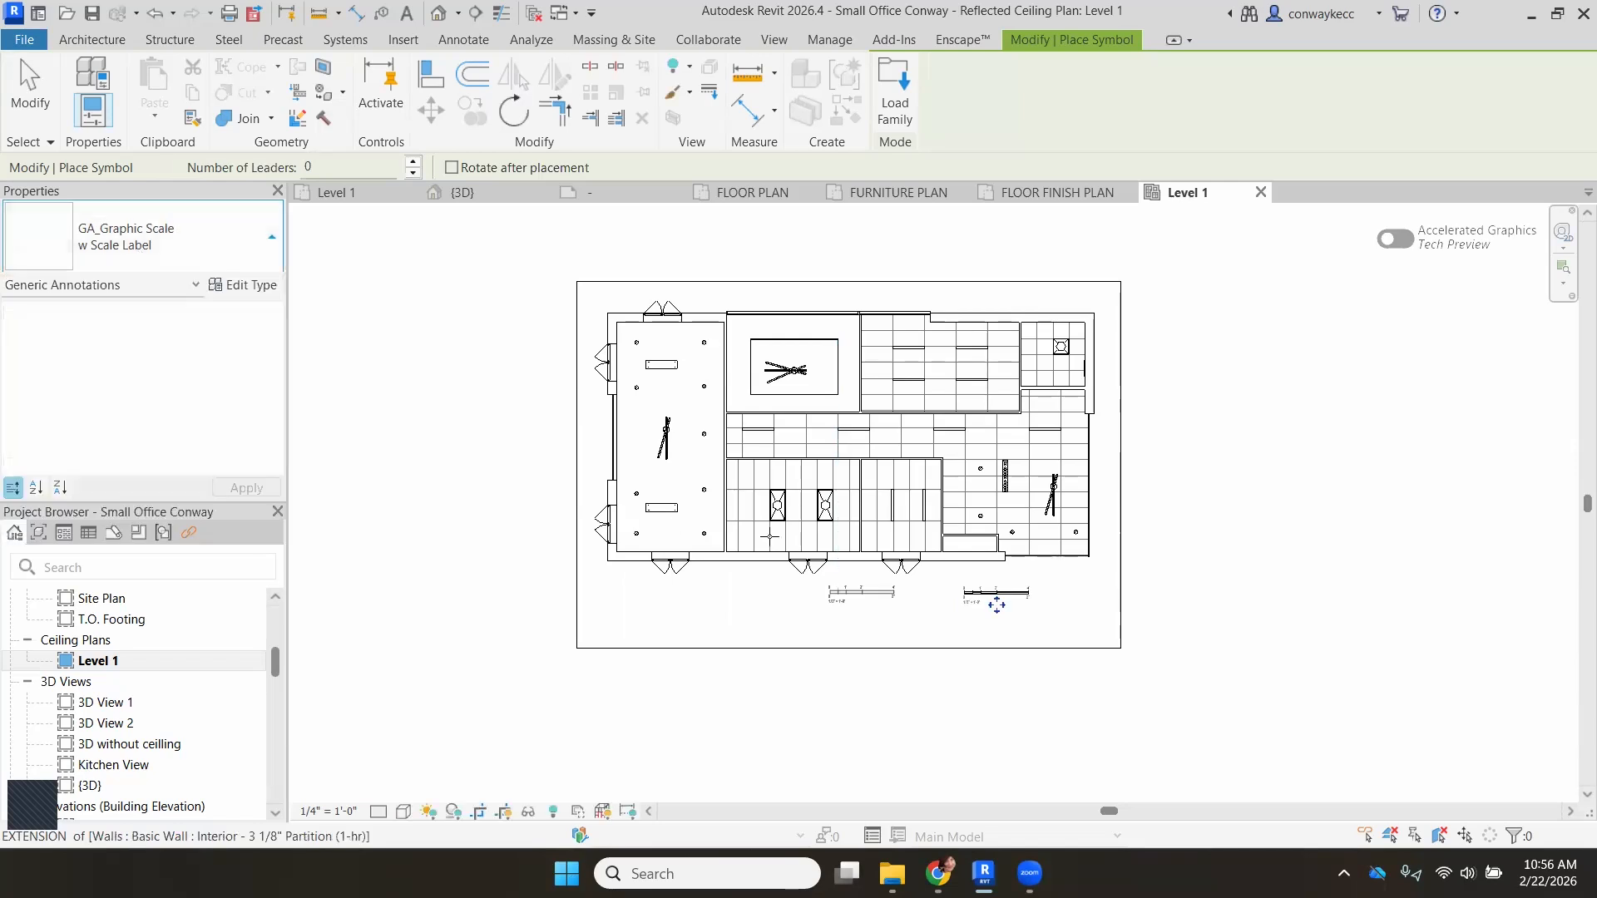
scroll(1053, 598, "up", 2)
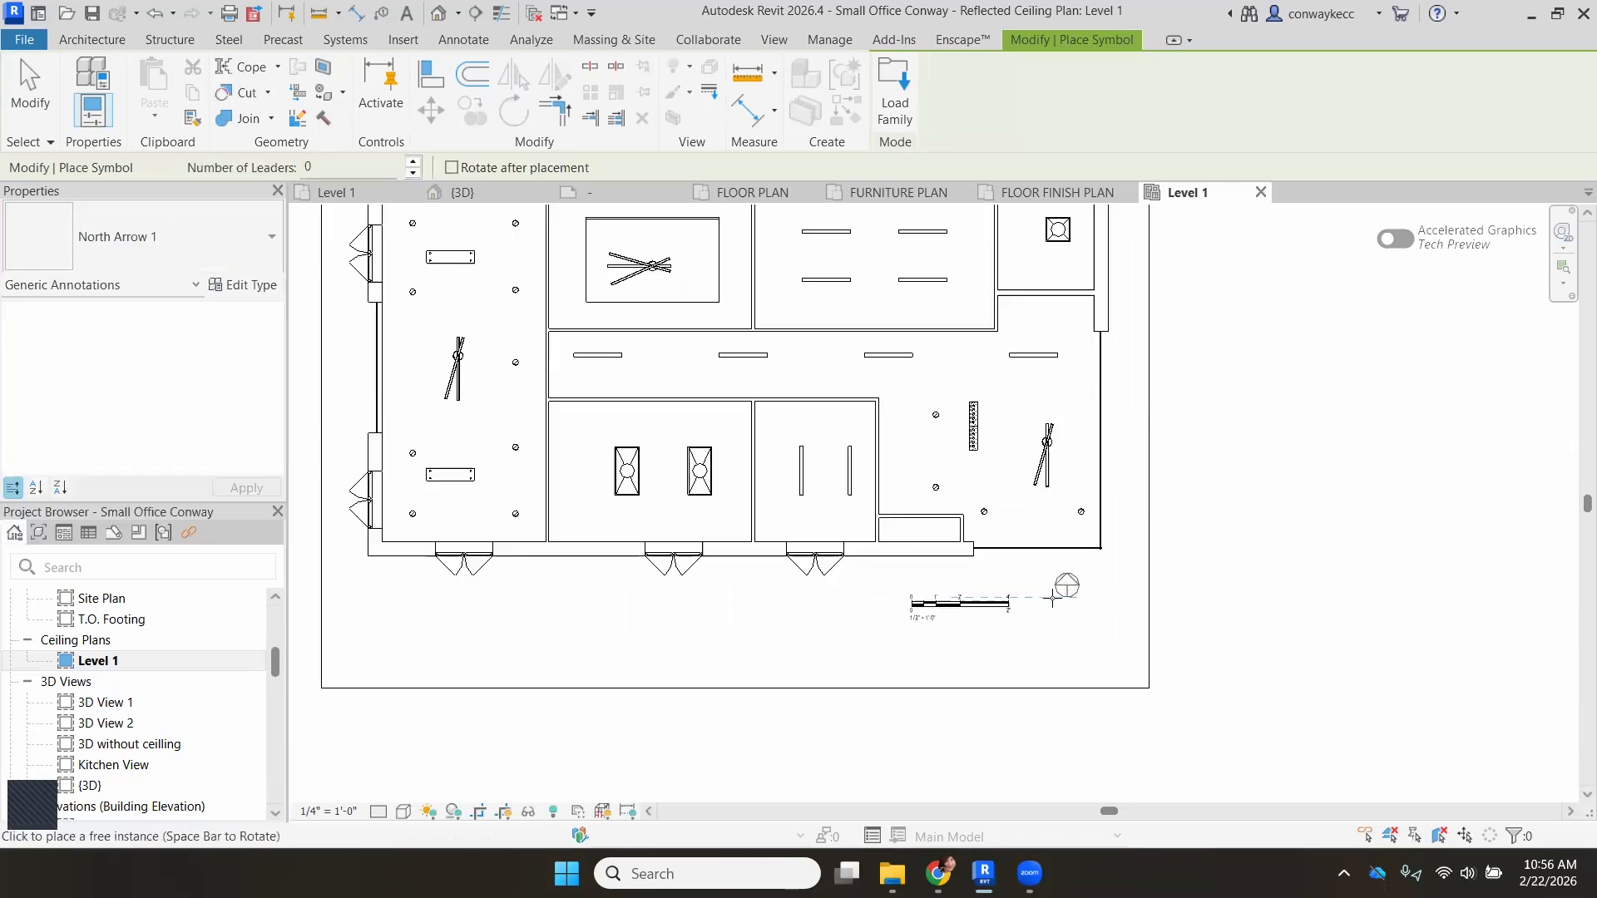
scroll(1053, 597, "up", 1)
left_click(1037, 605)
scroll(870, 491, "down", 2)
key("Escape")
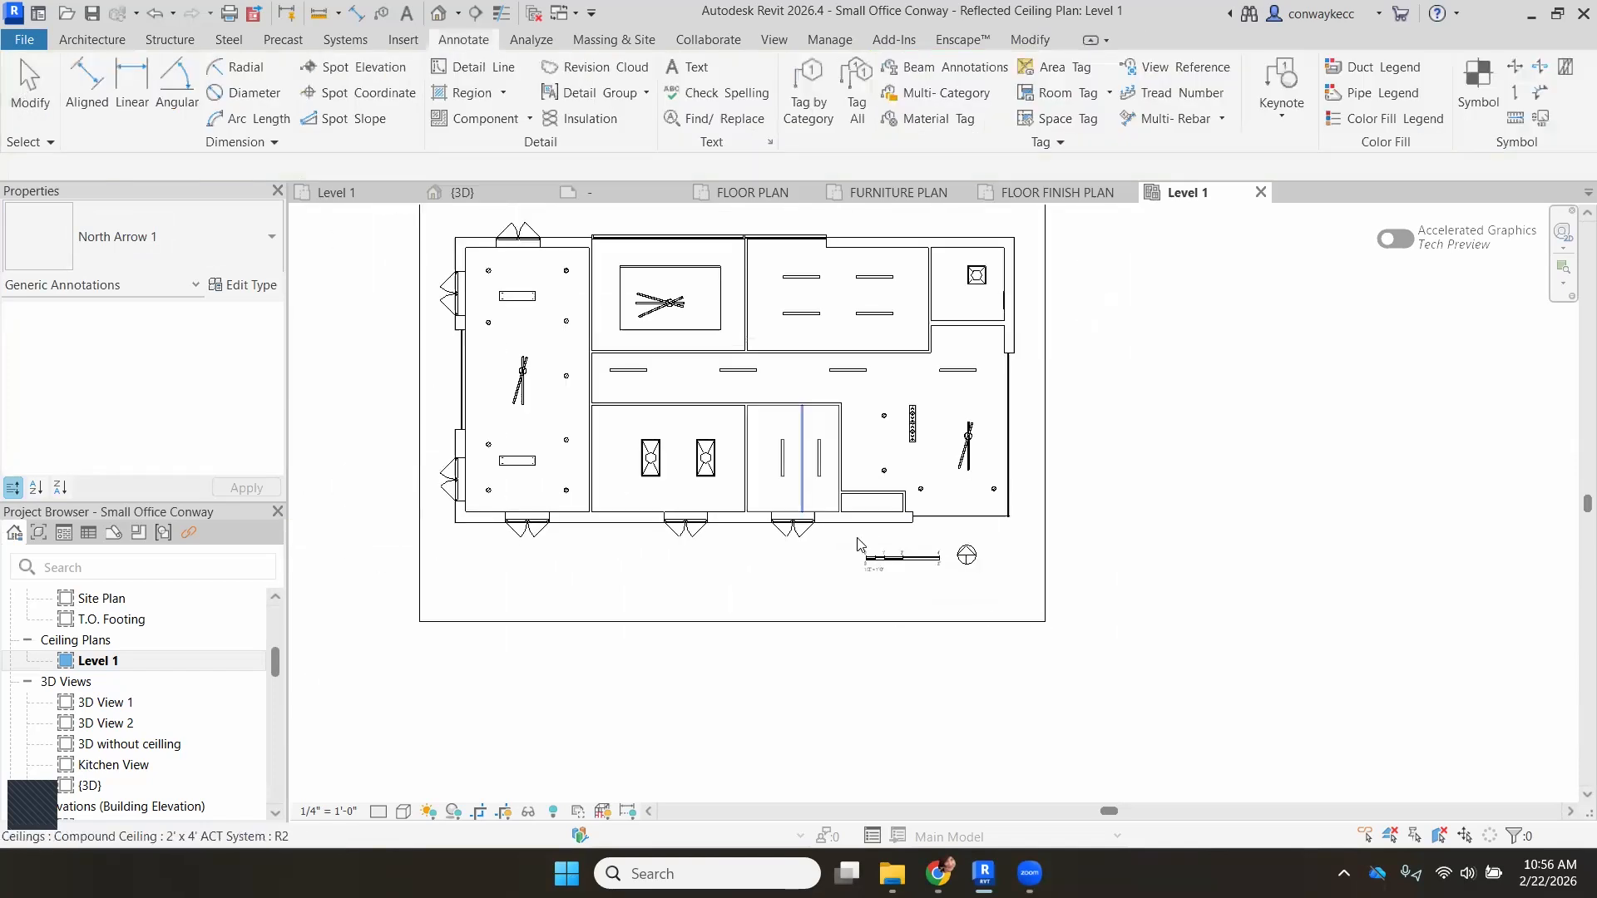
Tighten the crop region's south side to just below the graphic scale and north arrow, and hide the crop boundary.
left_click(738, 620)
left_click_drag(738, 610, 734, 580)
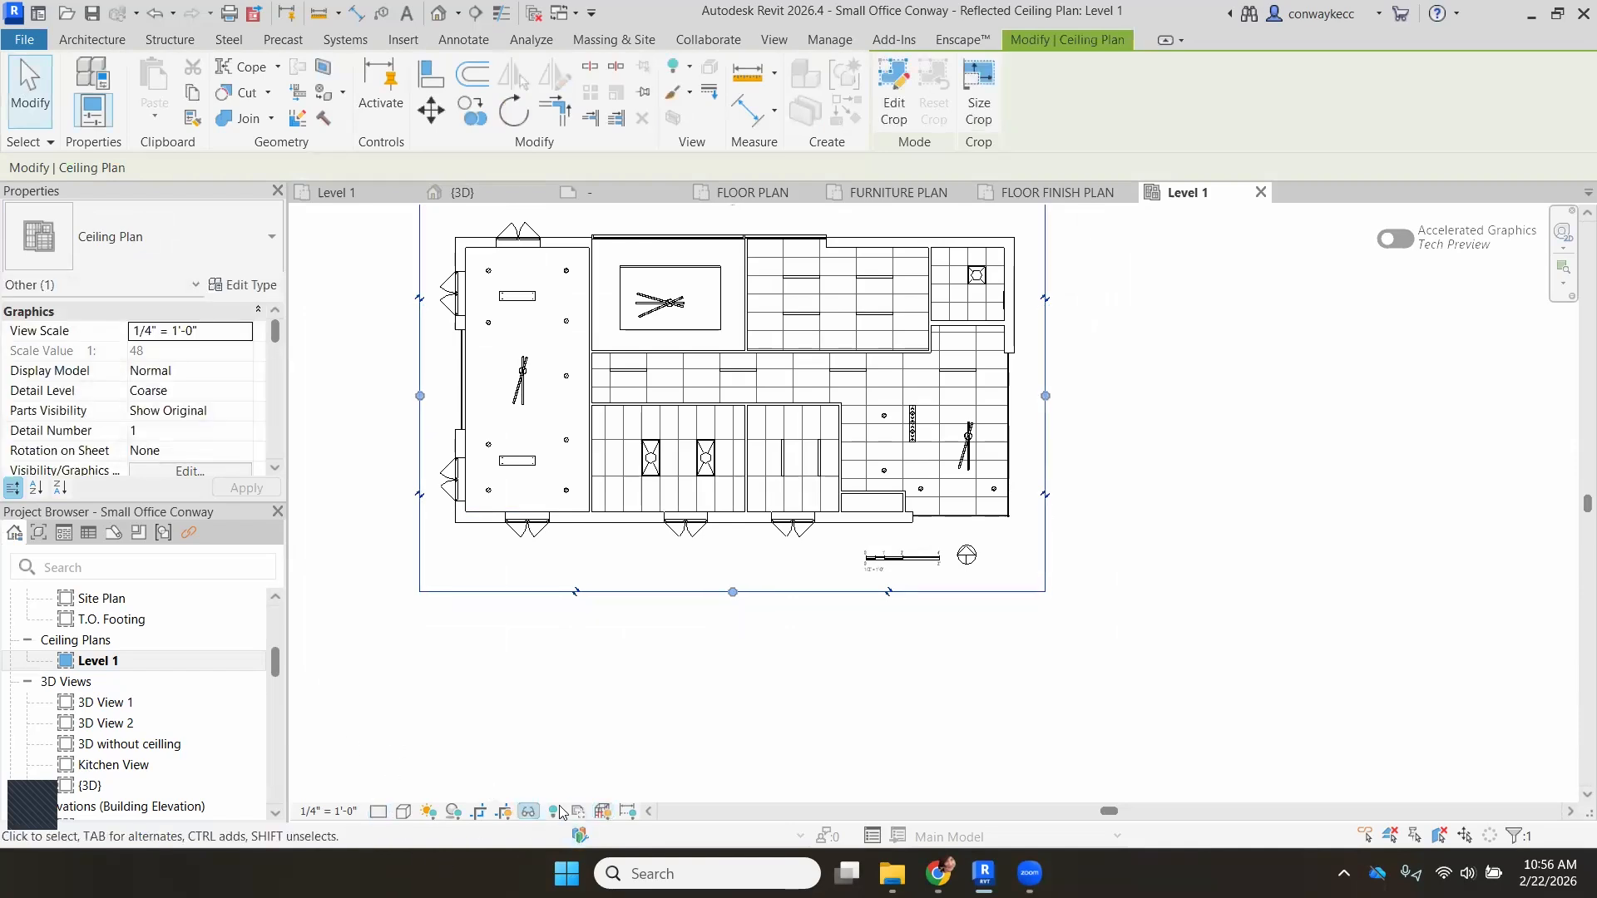
left_click(499, 811)
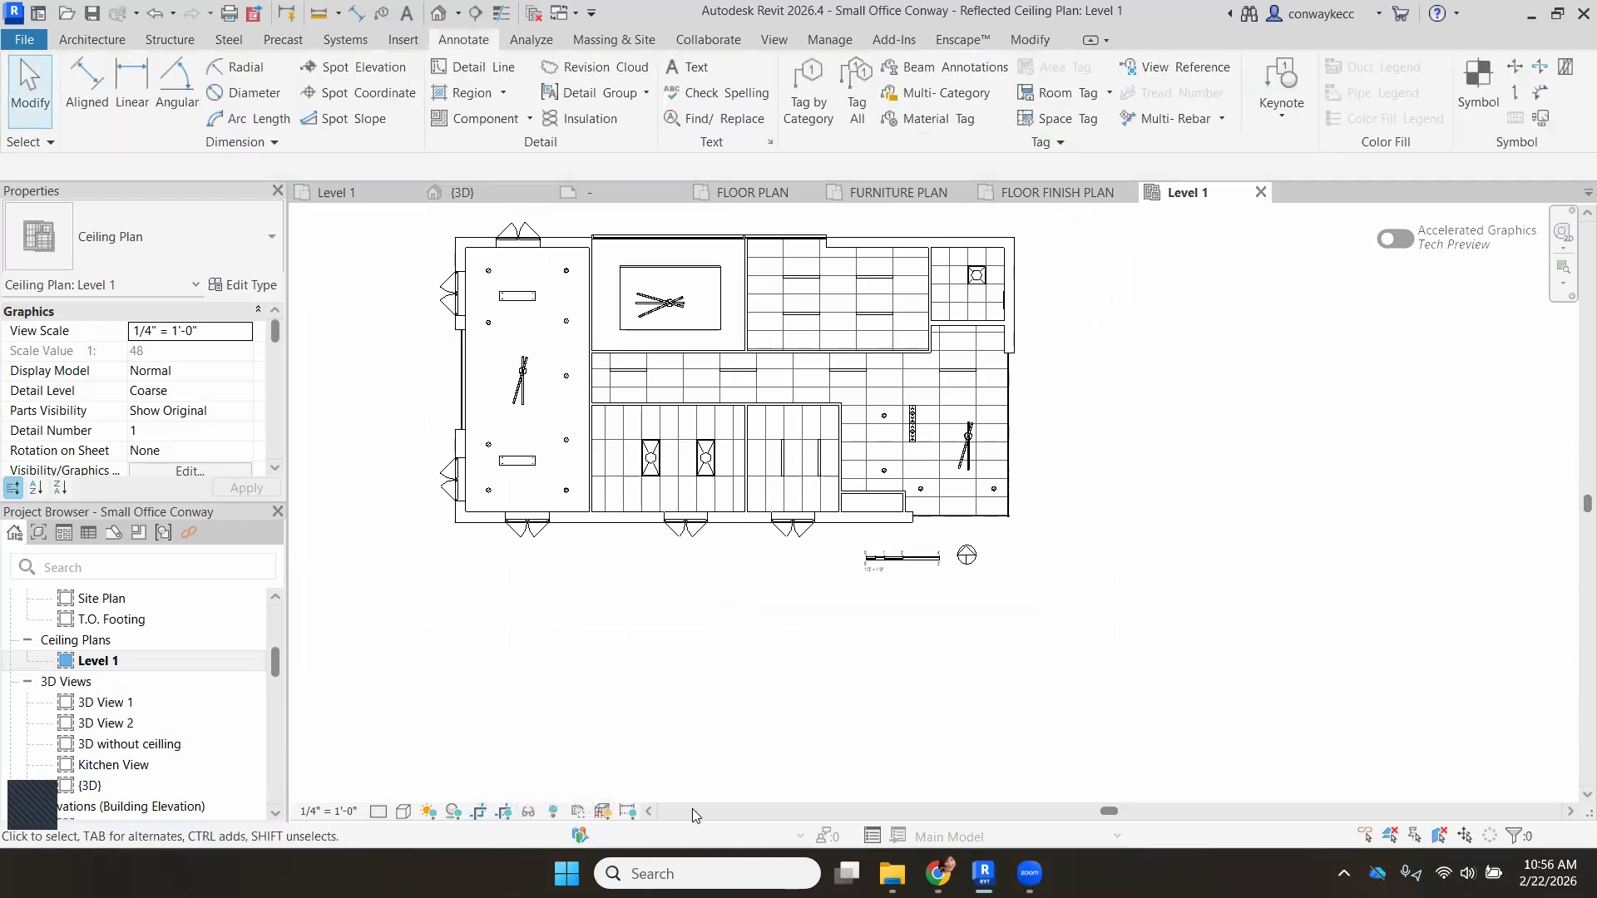
Examine the light fixtures and ceiling grids in the rooms of the Level 1 reflected ceiling plan.
scroll(392, 343, "up", 3)
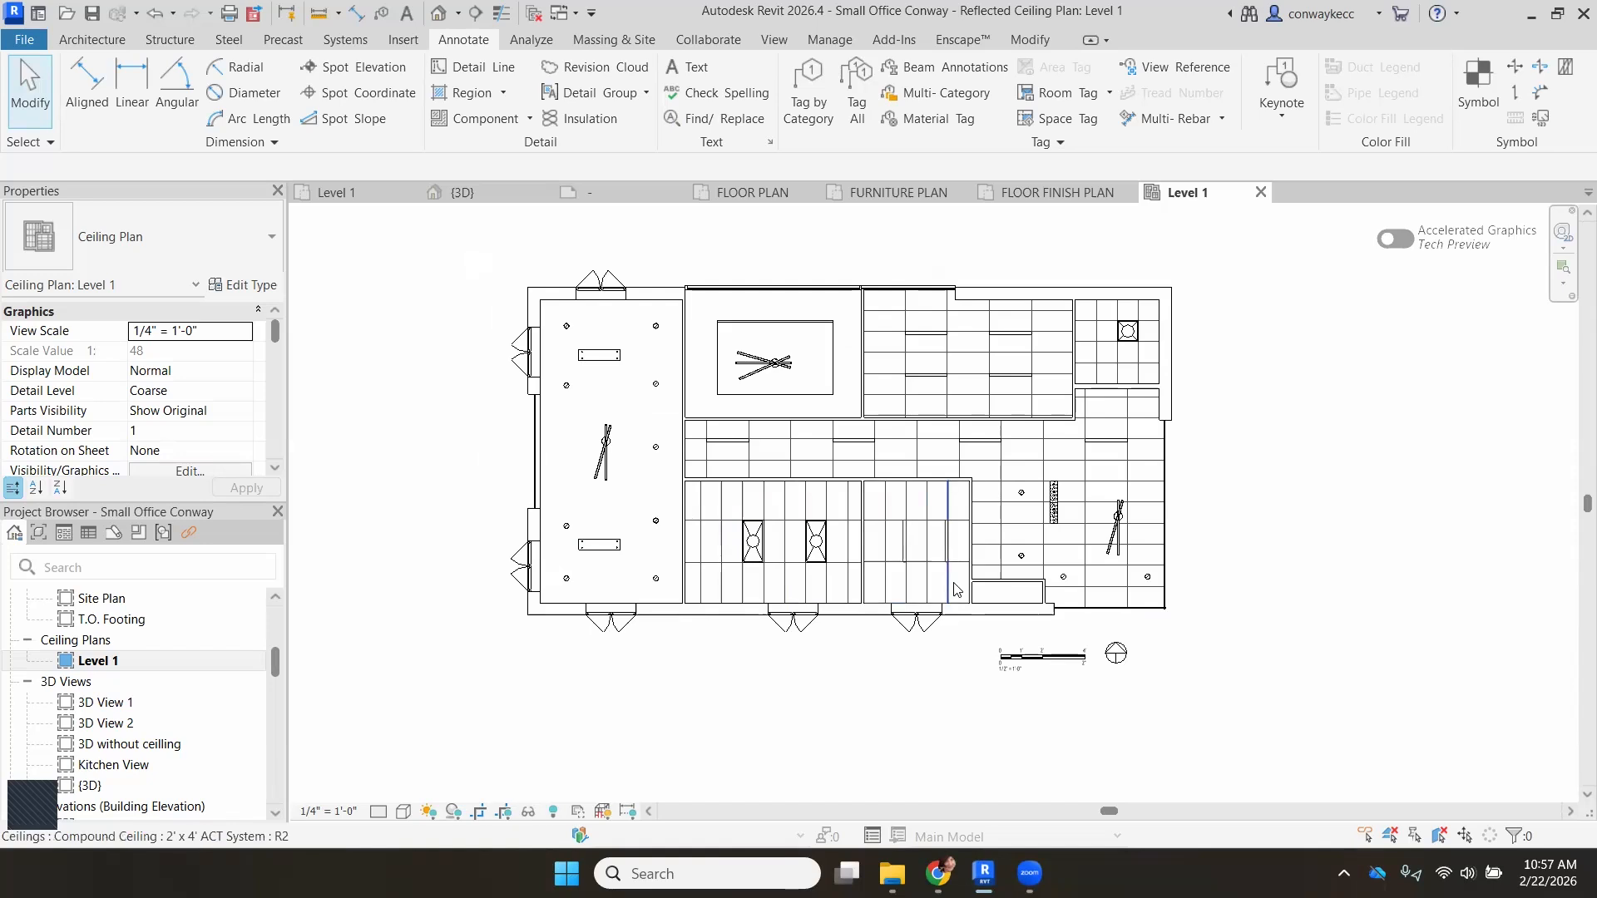
scroll(974, 613, "up", 2)
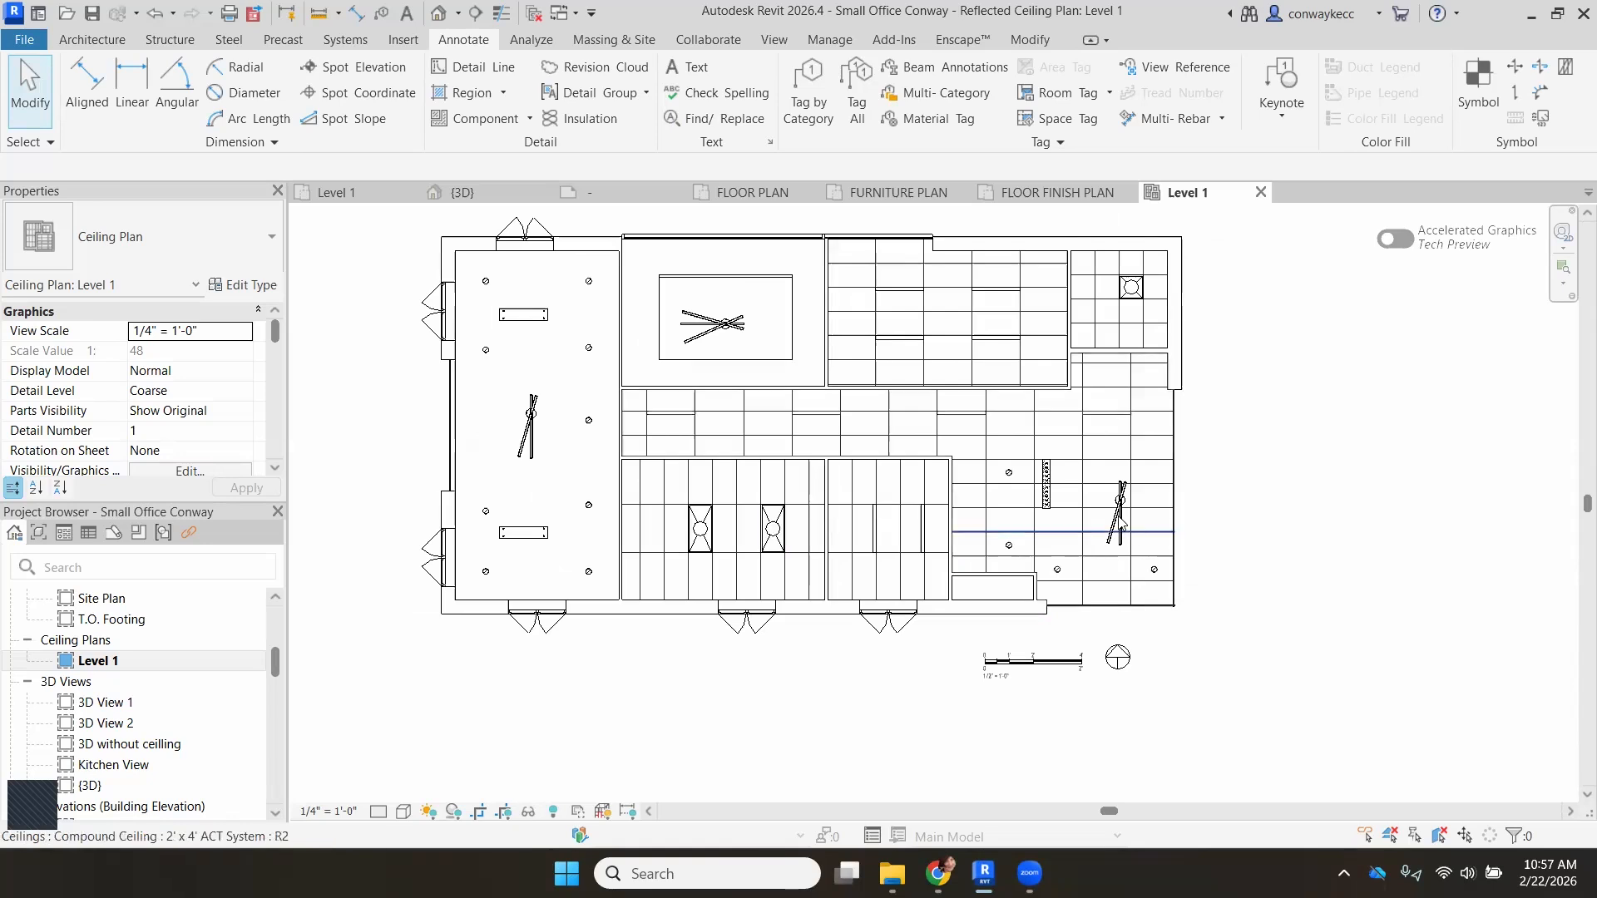
scroll(1115, 544, "up", 1)
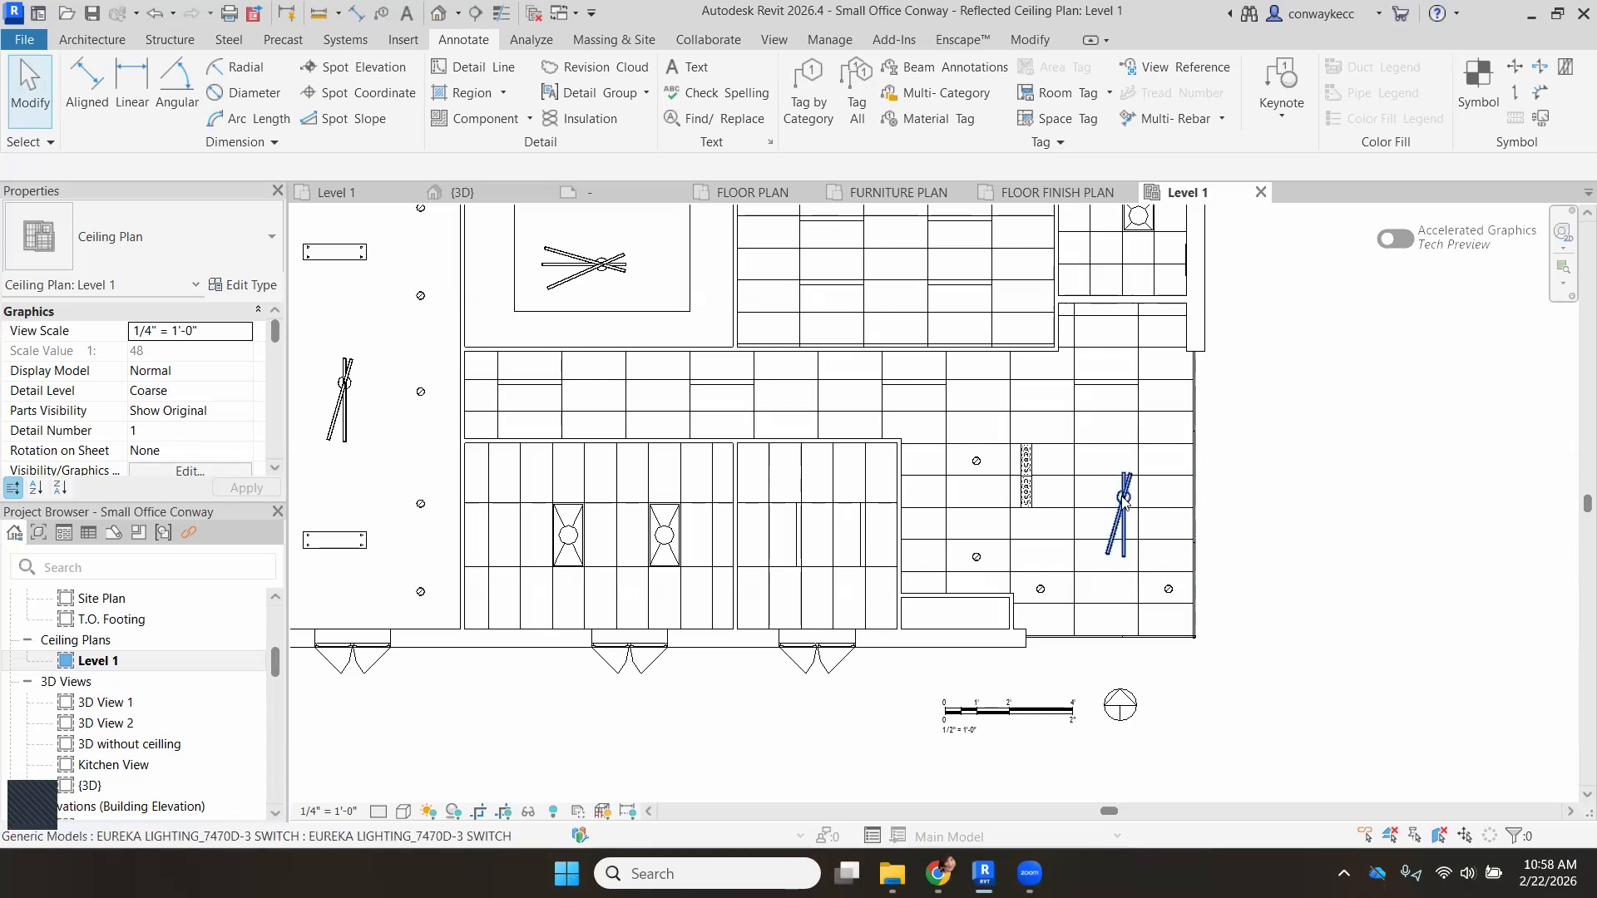
scroll(1031, 584, "down", 1)
scroll(715, 339, "up", 1)
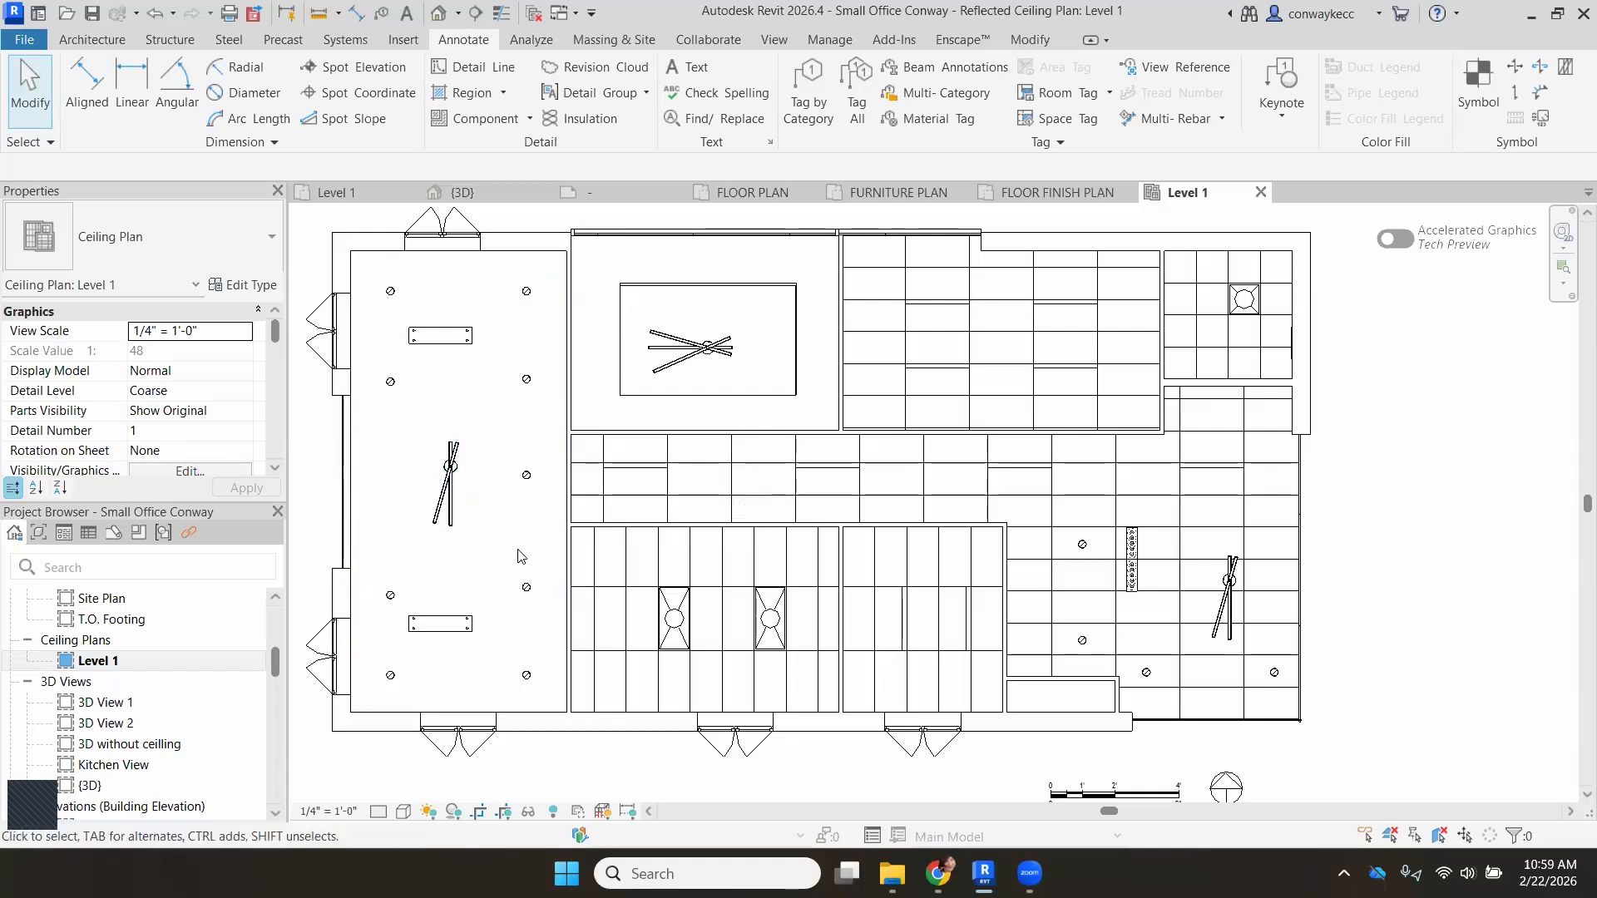
scroll(465, 537, "down", 1)
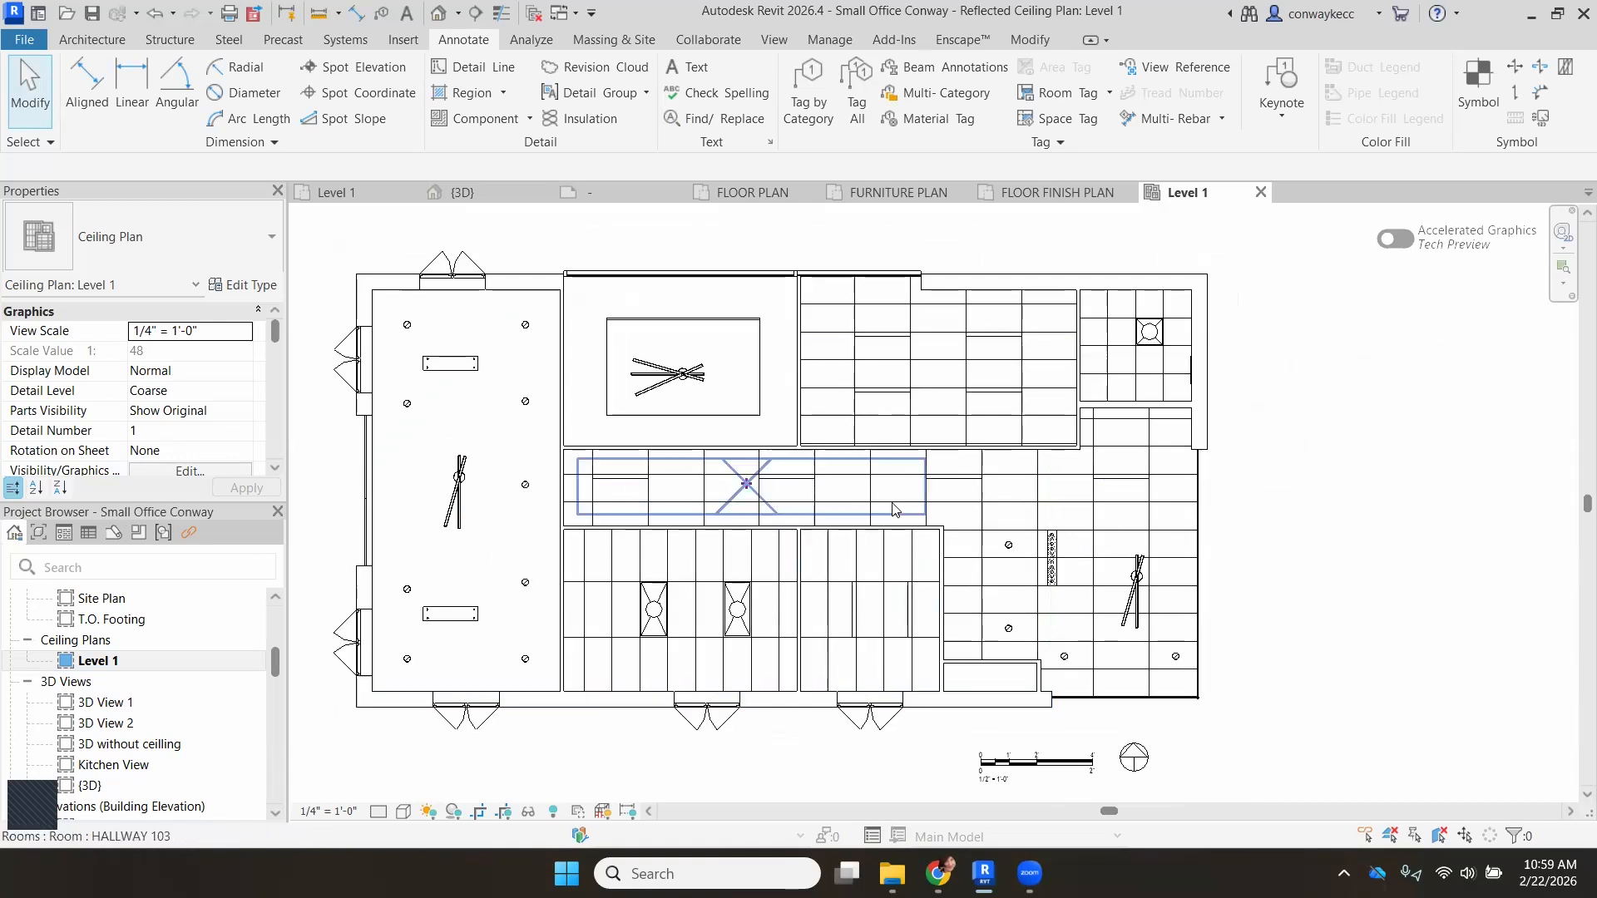
scroll(811, 717, "down", 3)
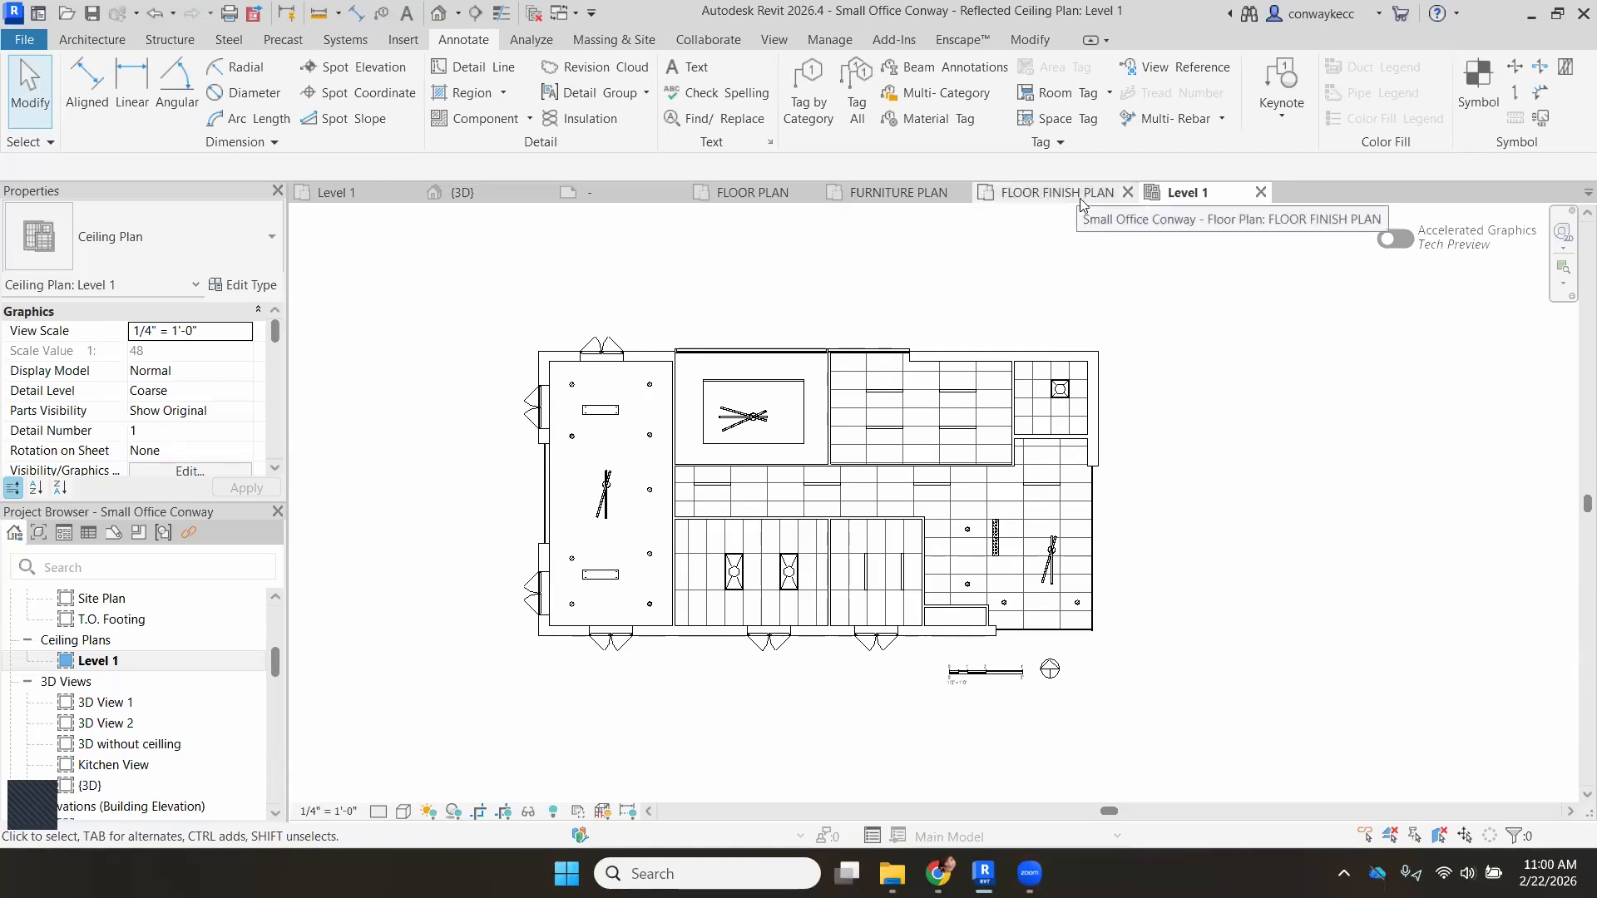
Switch to the FLOOR PLAN view to inspect the building layout.
left_click(750, 191)
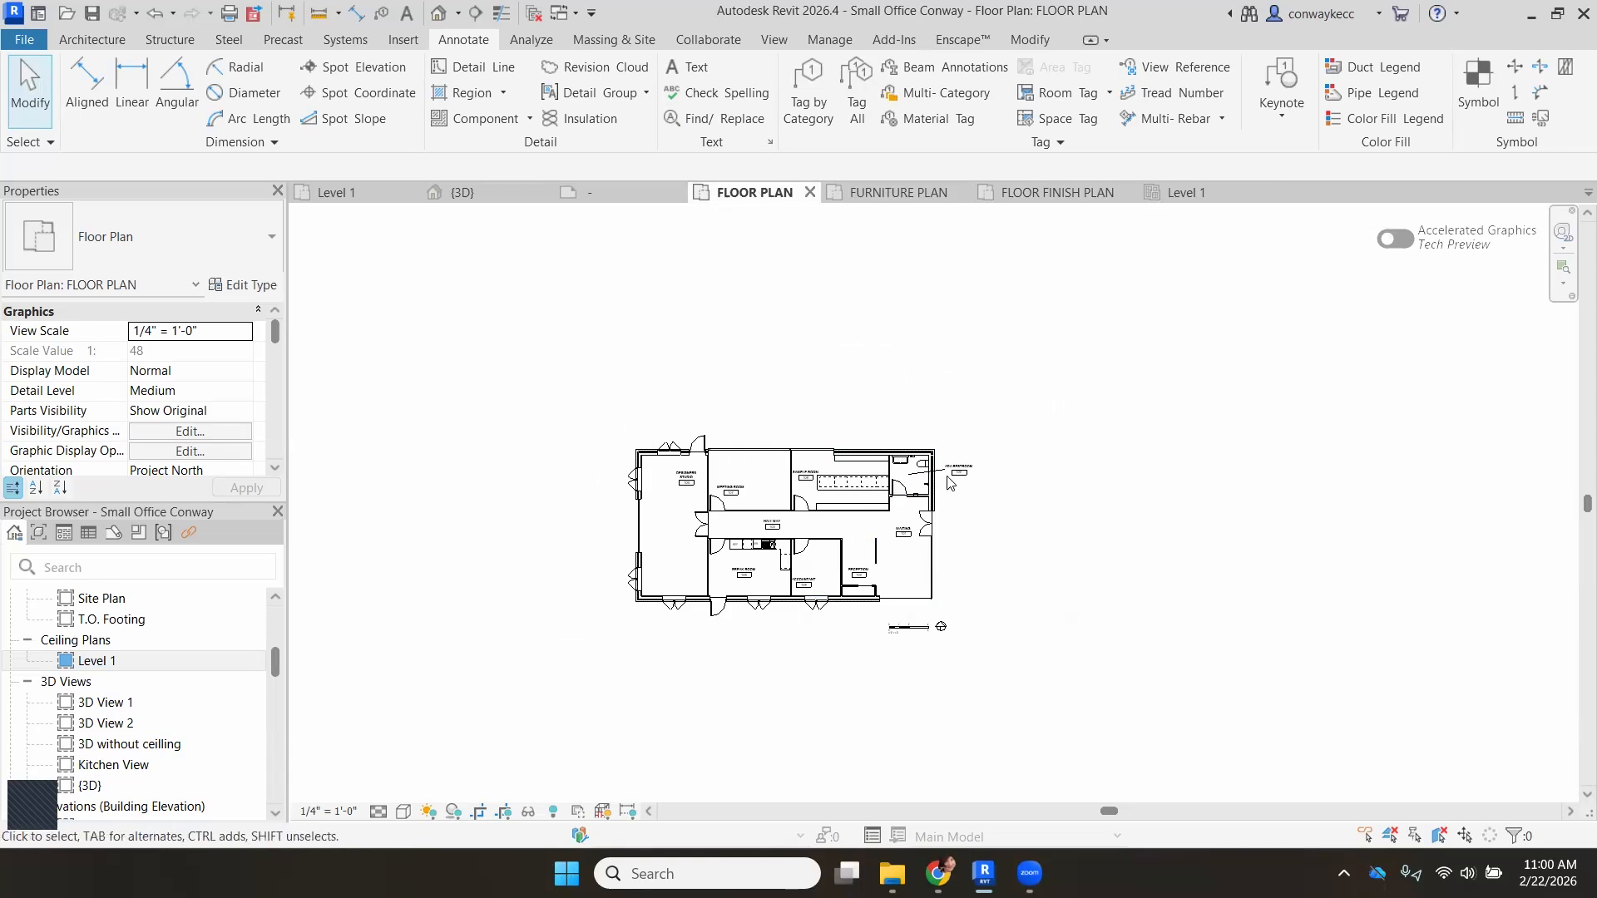
scroll(774, 603, "up", 1)
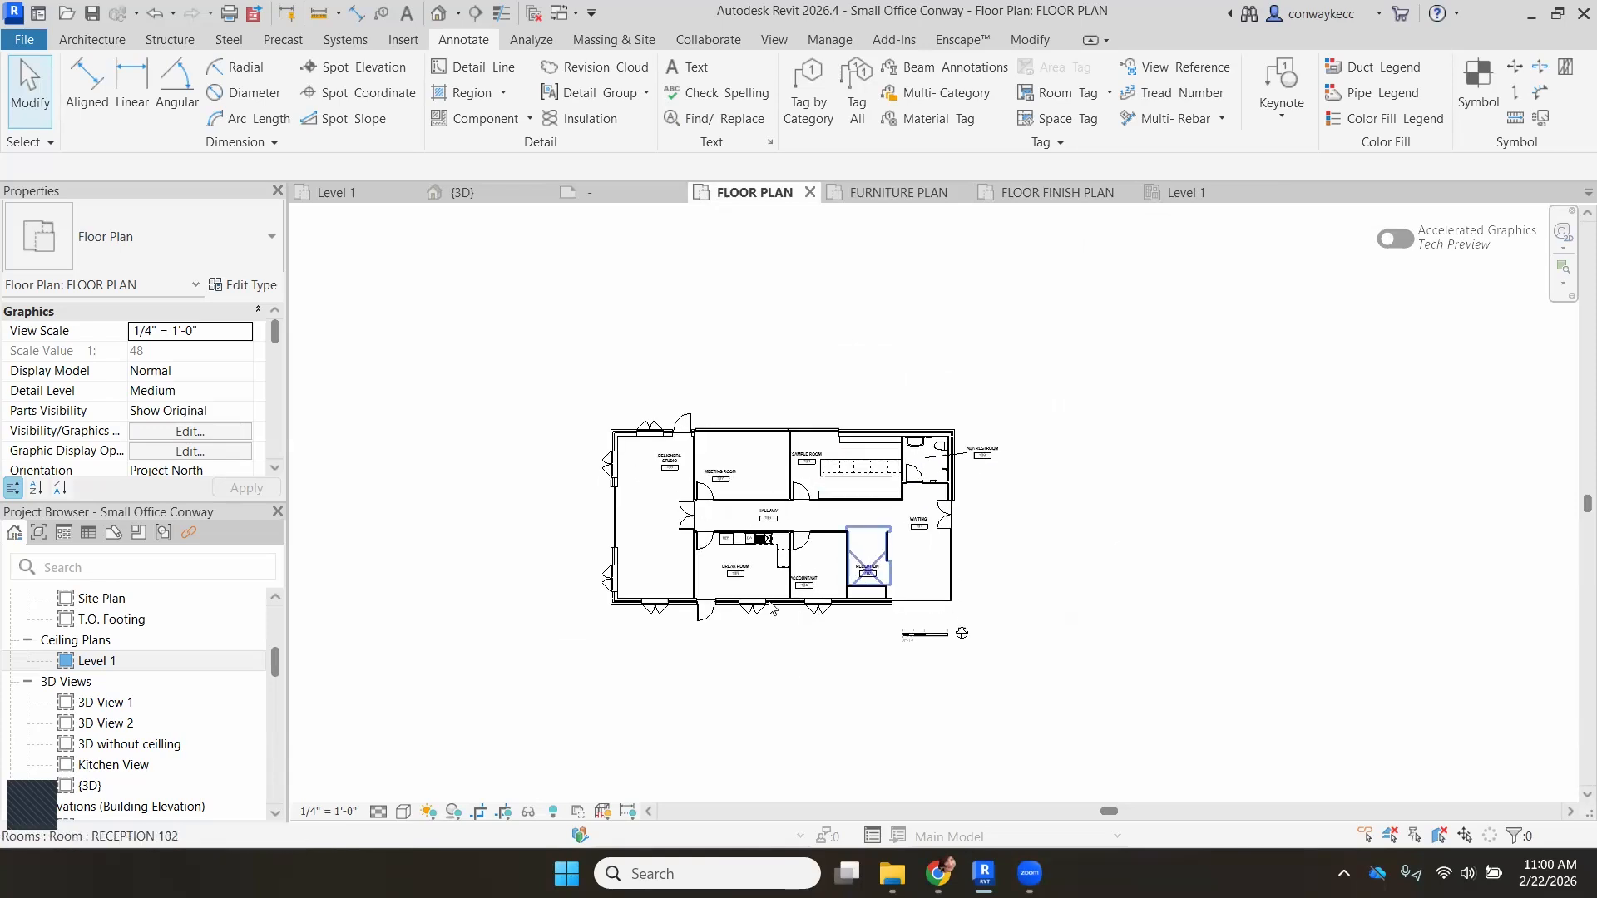
scroll(771, 608, "up", 1)
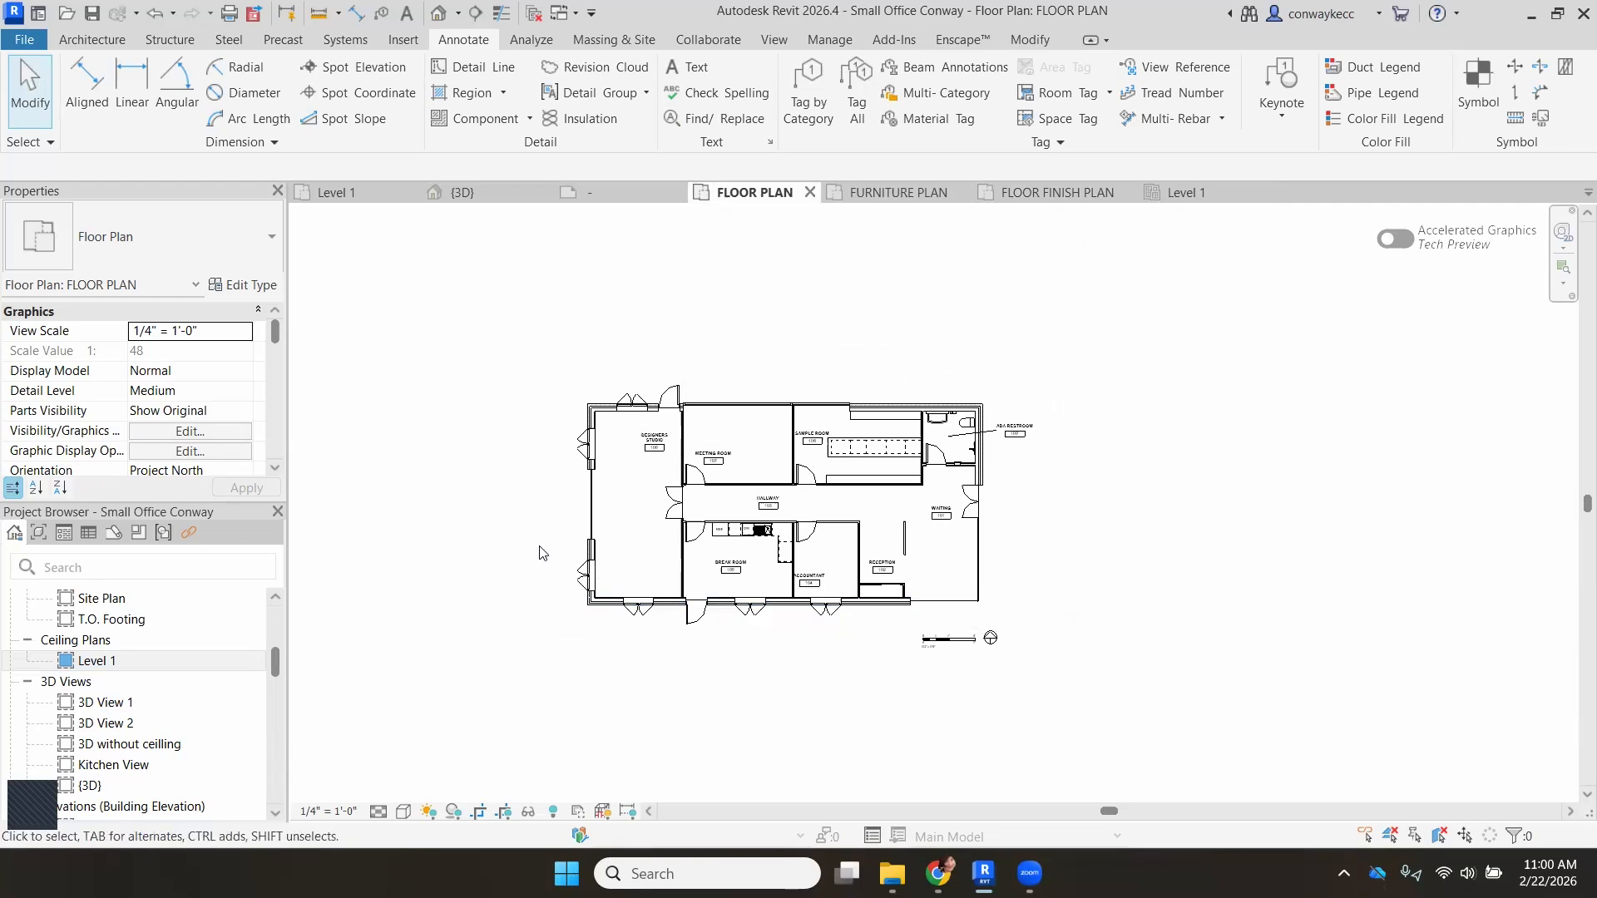